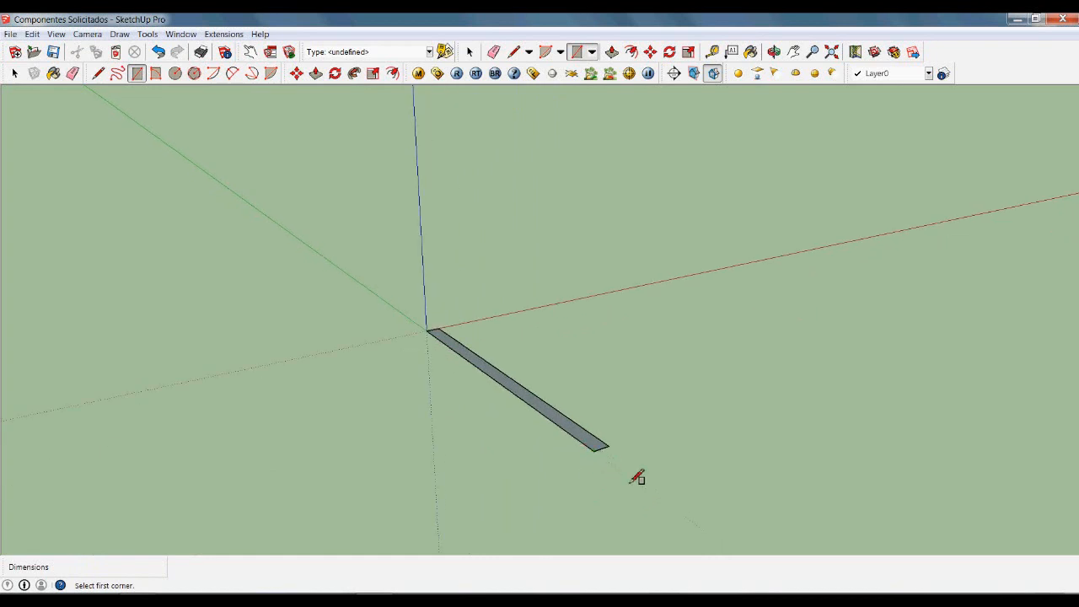
Try extruding the narrow rectangle at the origin 100 cm upward with Push/Pull, and undo the extrusion.
key(p)
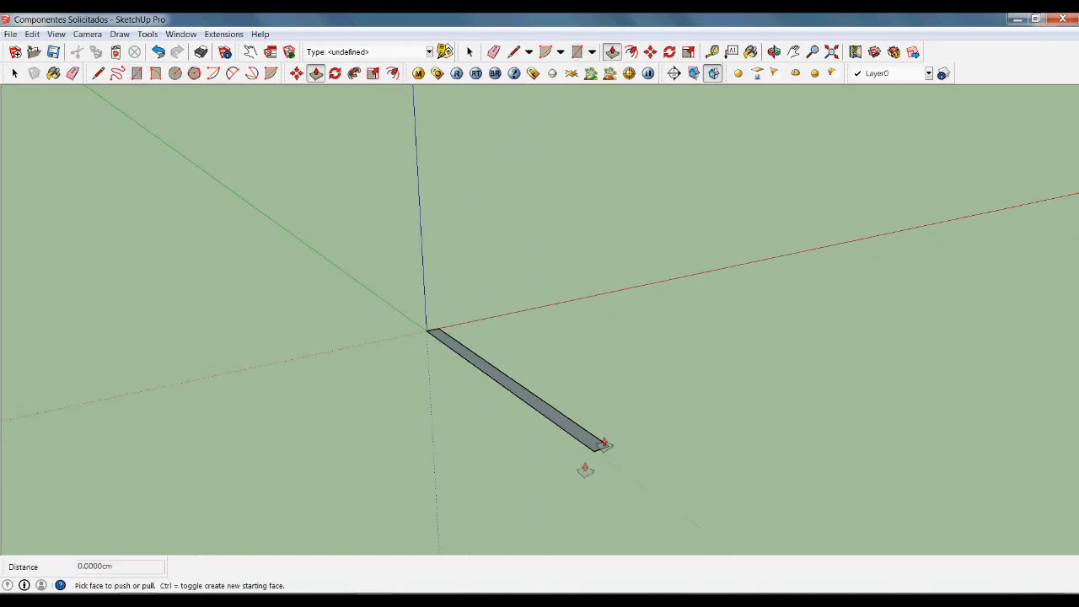
scroll(608, 444, up, 1)
click(608, 442)
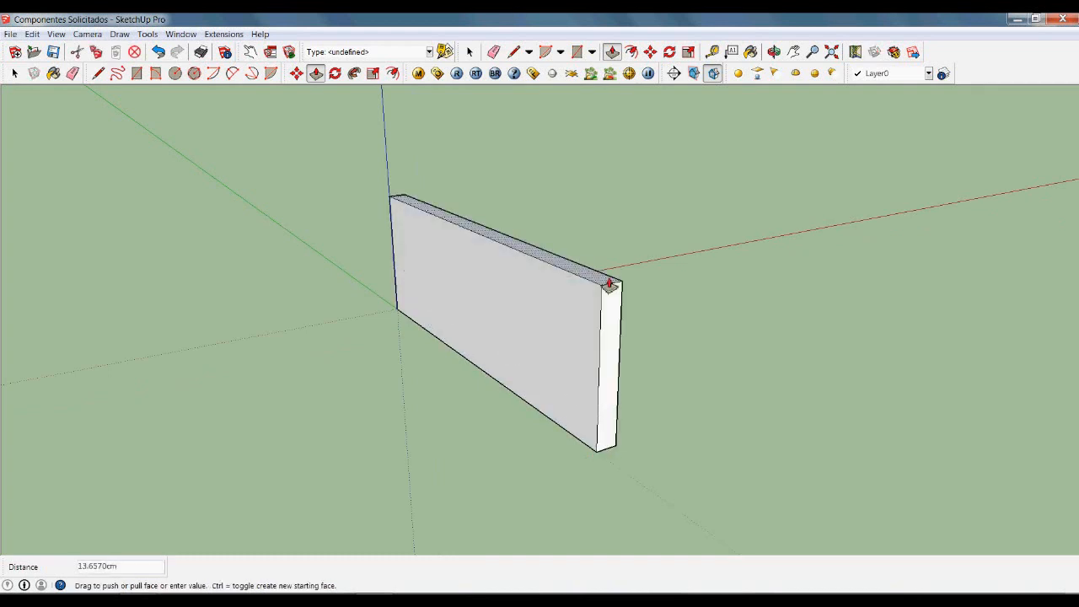
text(100)
key(Return)
key(space)
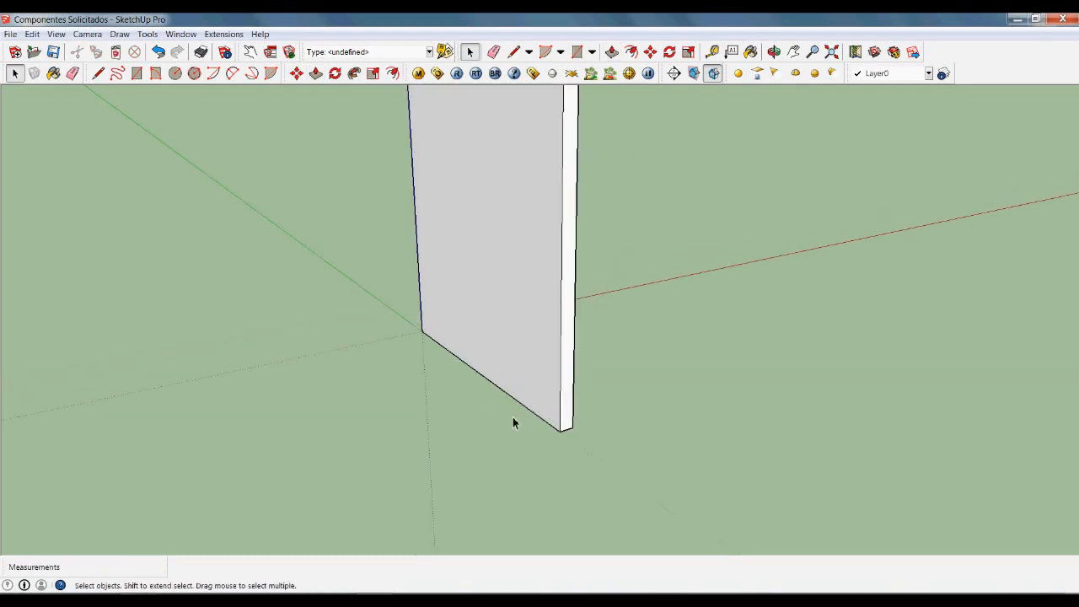
scroll(513, 417, down, 5)
scroll(522, 365, up, 2)
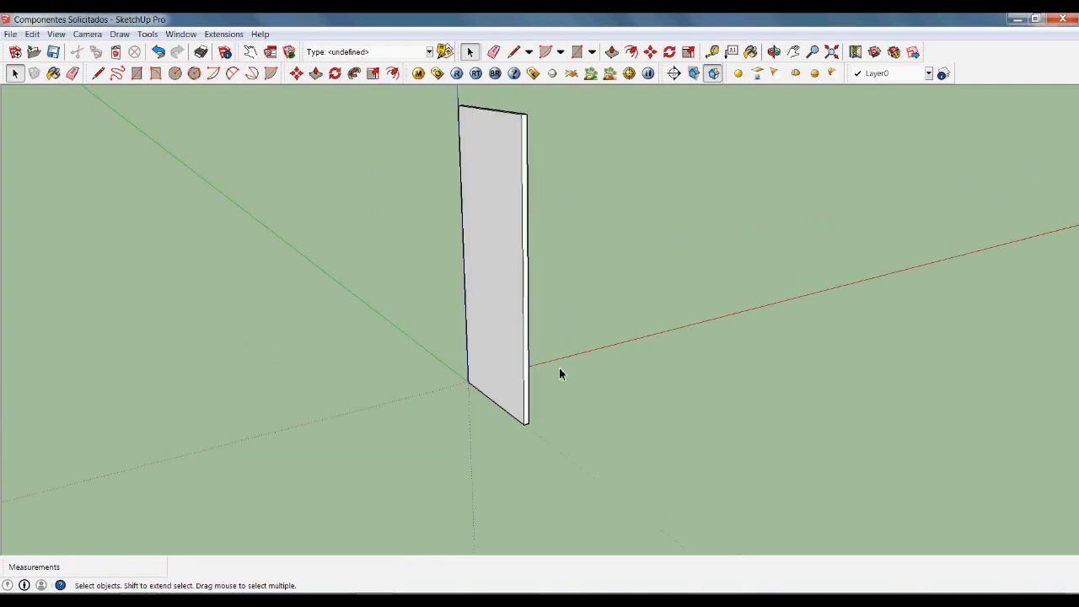
key(ctrl+z)
Push/Pull the narrow rectangle at the origin upward to form a vertical side panel 100 cm tall.
scroll(531, 432, up, 4)
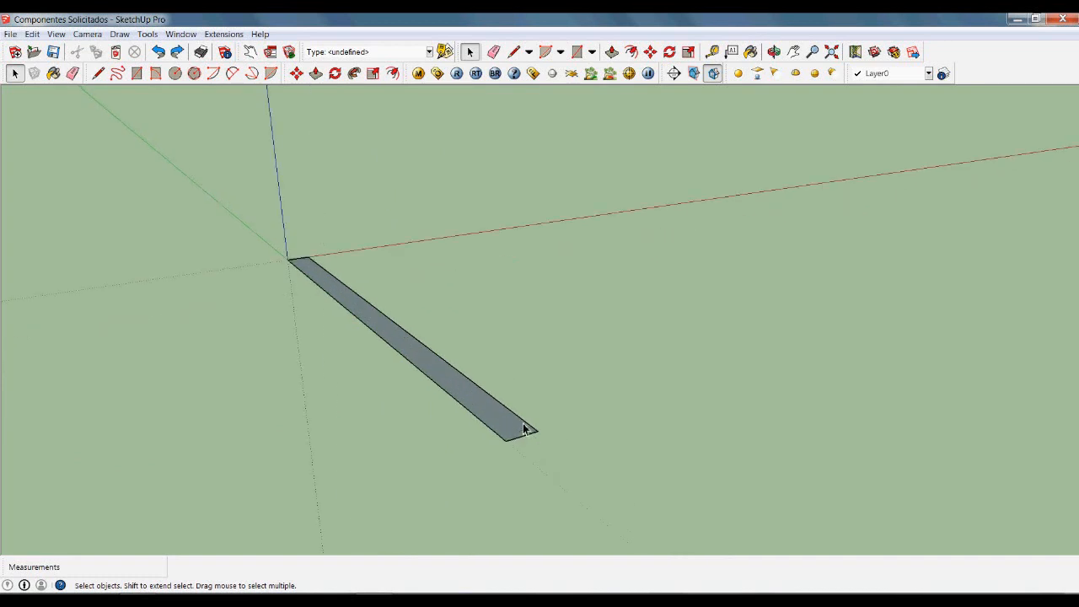
key(p)
click(518, 427)
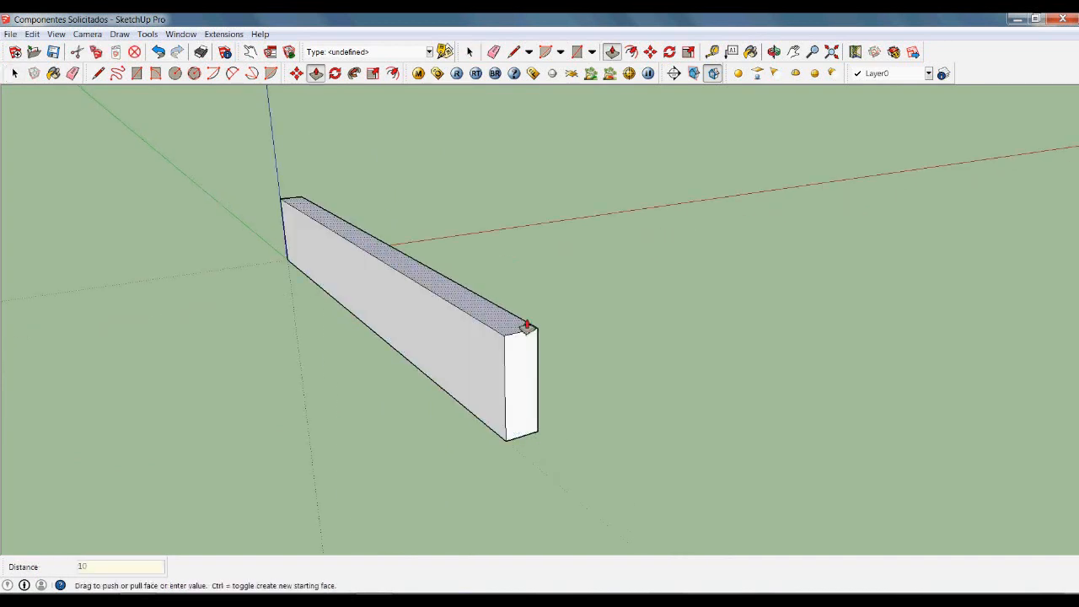
key(Return)
key(space)
scroll(453, 429, down, 6)
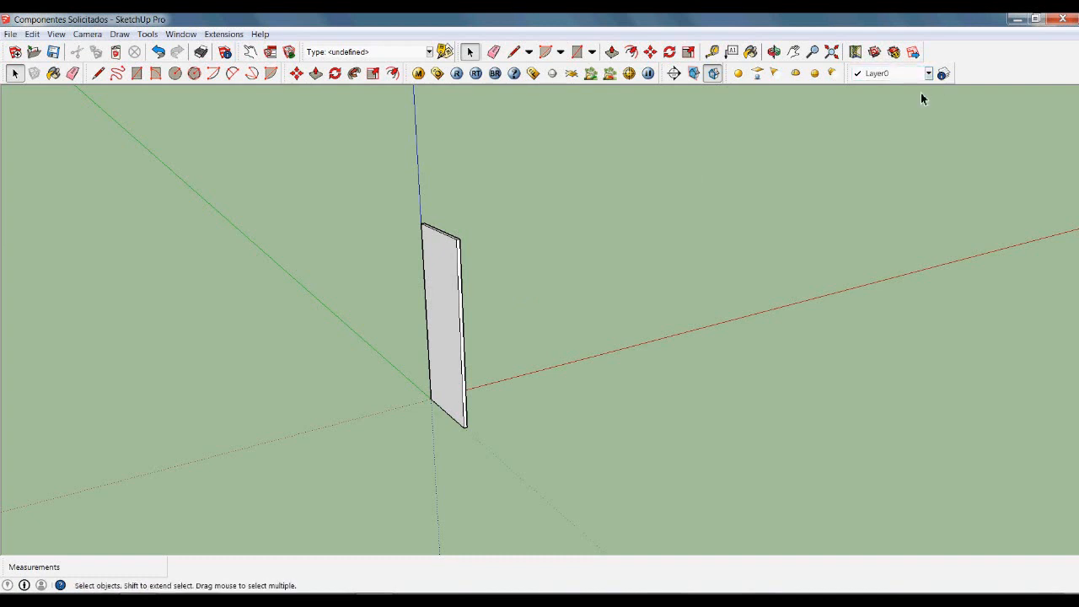
Create two new layers named COSTADO and ENTREPAÑO.
click(944, 74)
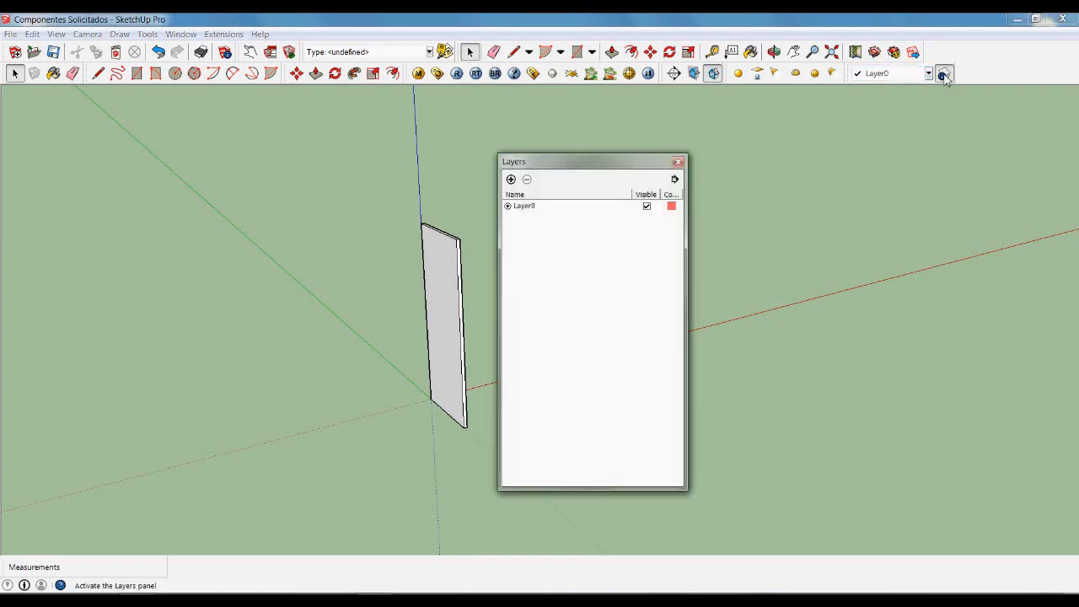
click(511, 179)
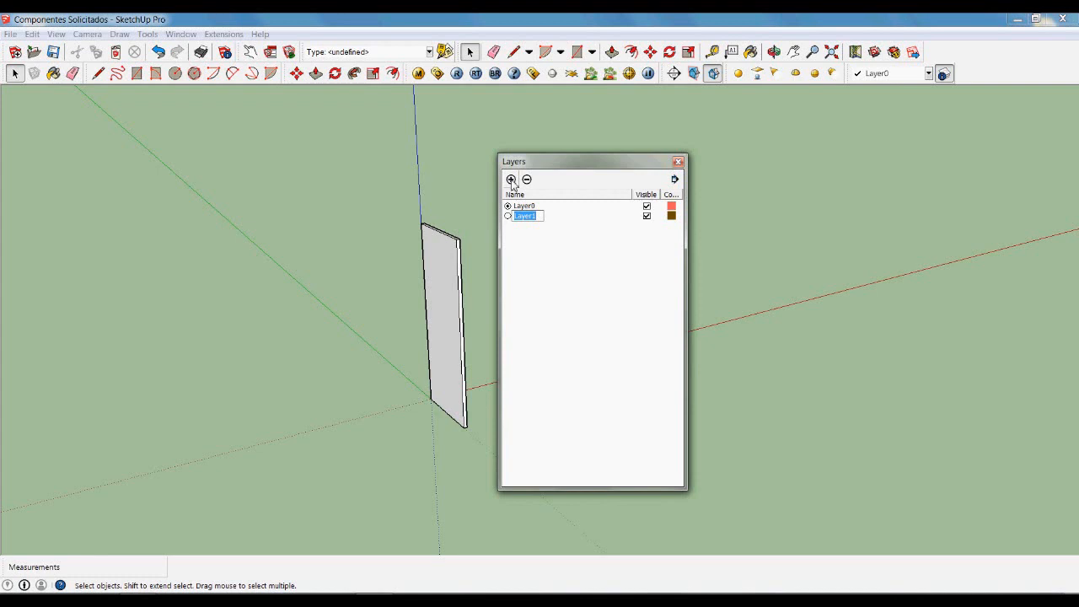
text(c)
key(Return)
click(511, 180)
text(ENTREPAÑO)
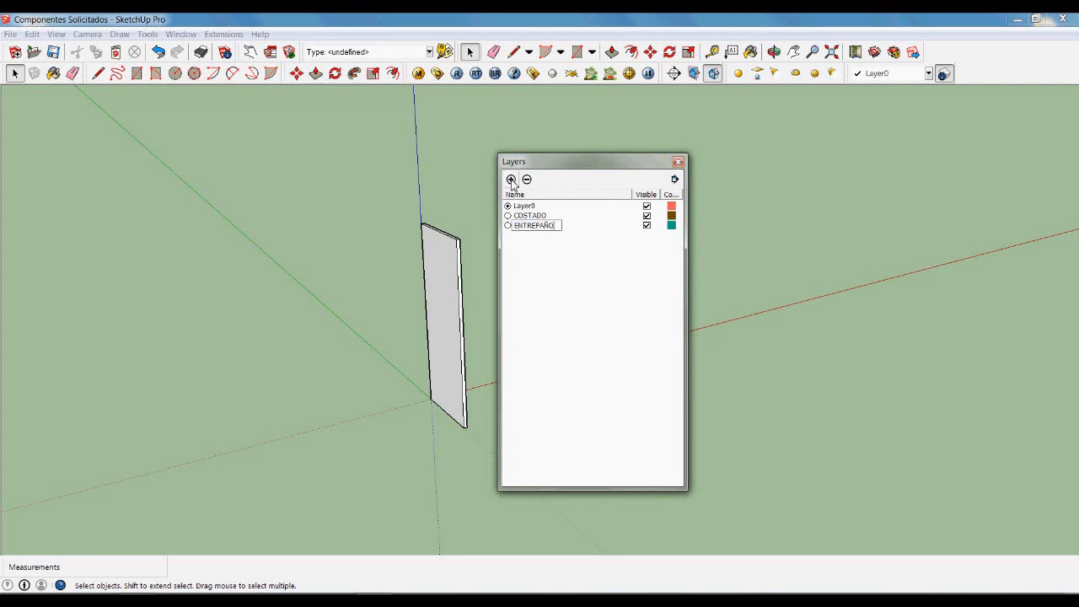
Add three more layers named ZOCLO, PISOTECHO and BOQUILLA, and close the layer list.
click(511, 180)
text(ZOCLO)
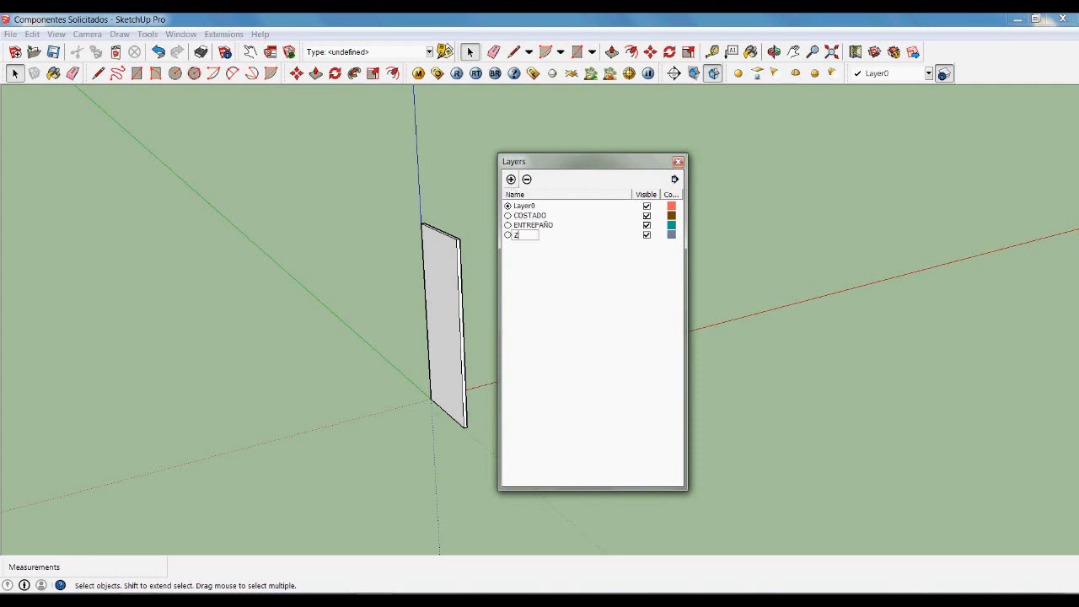
click(511, 179)
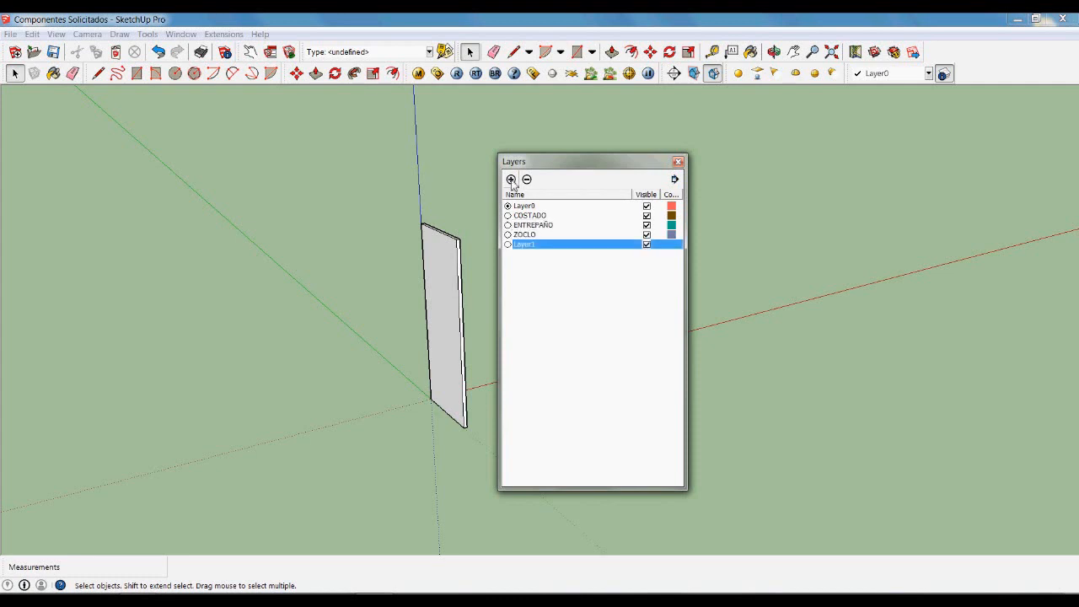
text(PIS)
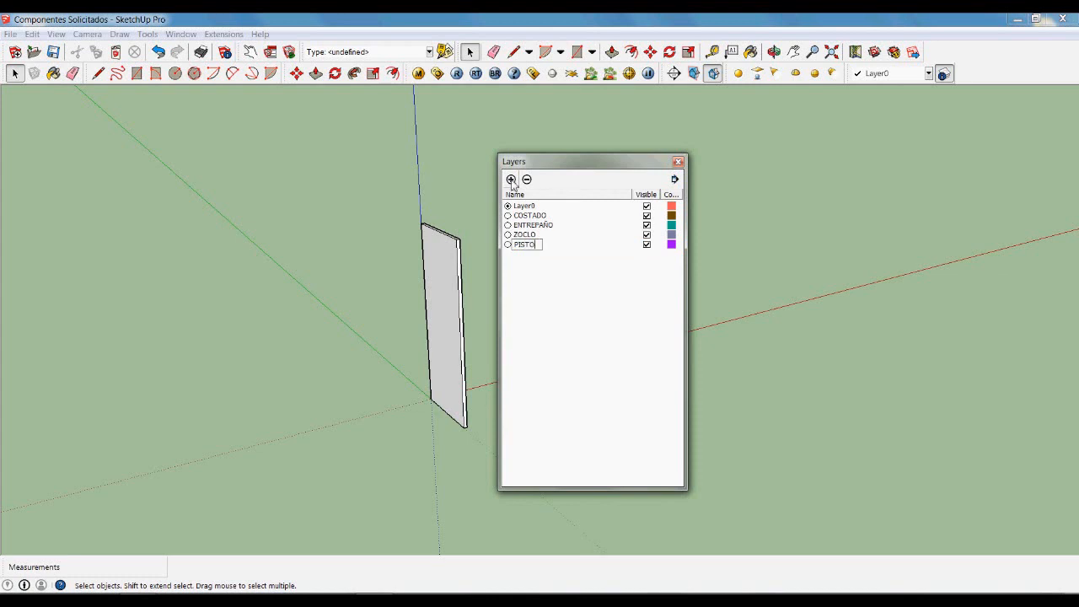
text(OTECHO)
click(511, 180)
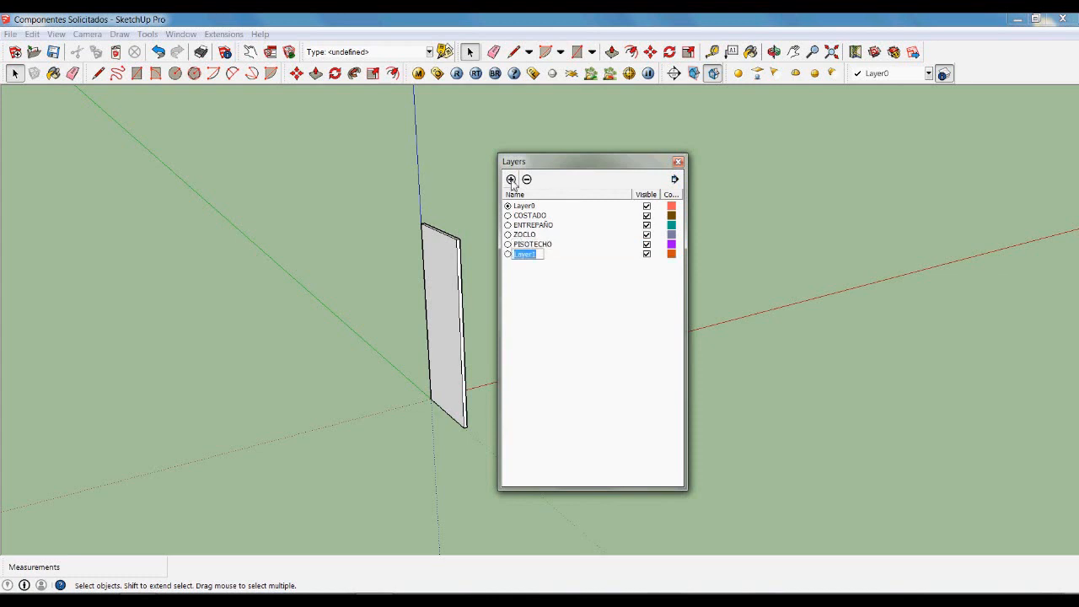
text(BOQUILLA)
key(Return)
click(679, 161)
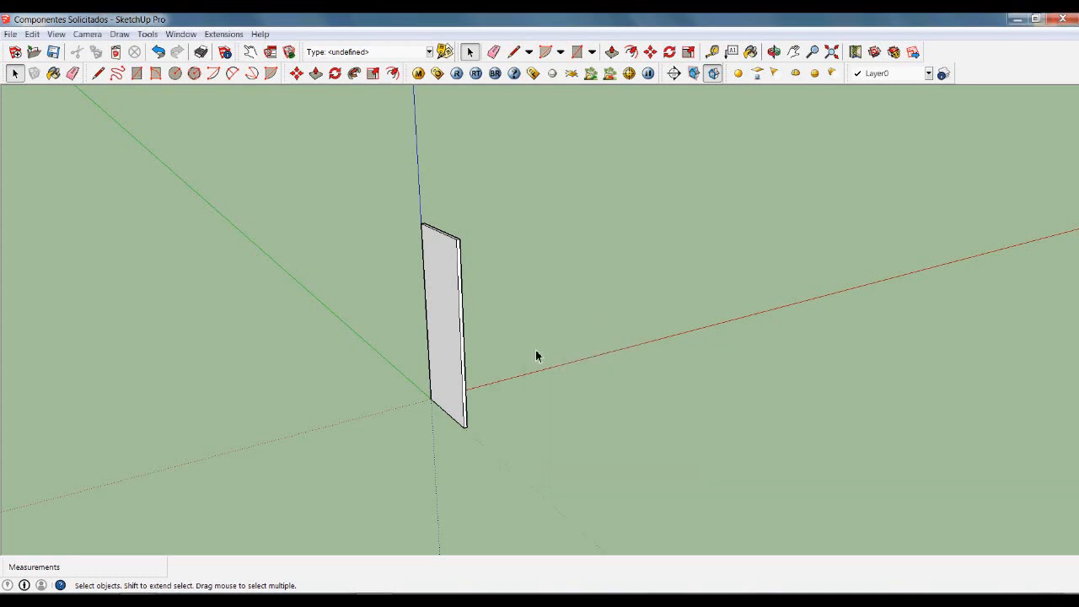
Assign all the geometry of the vertical panel to the COSTADO layer and clear the selection.
drag(496, 322, 531, 478)
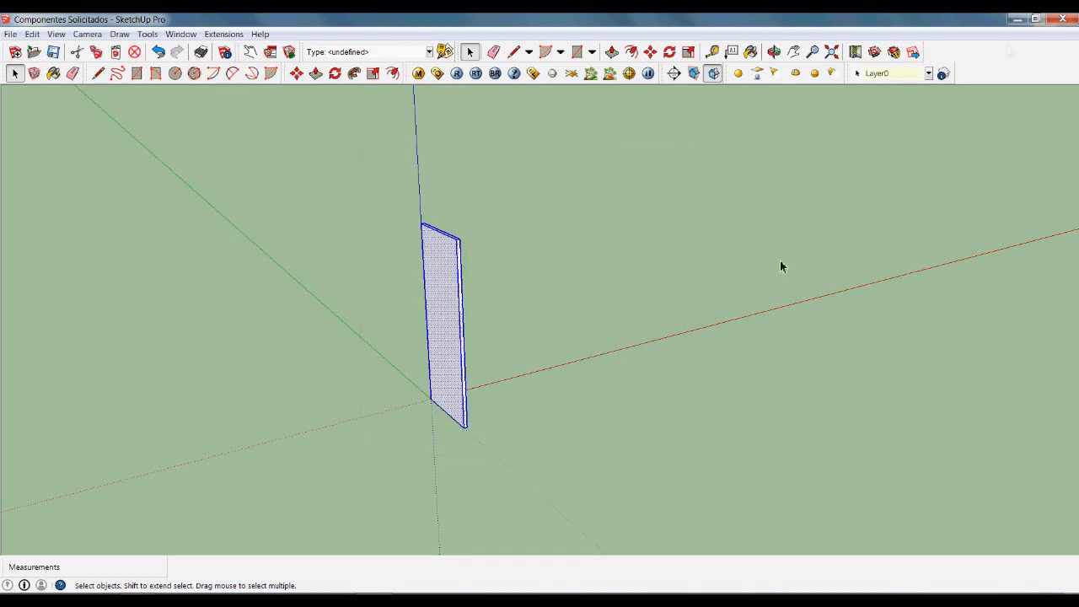
click(929, 74)
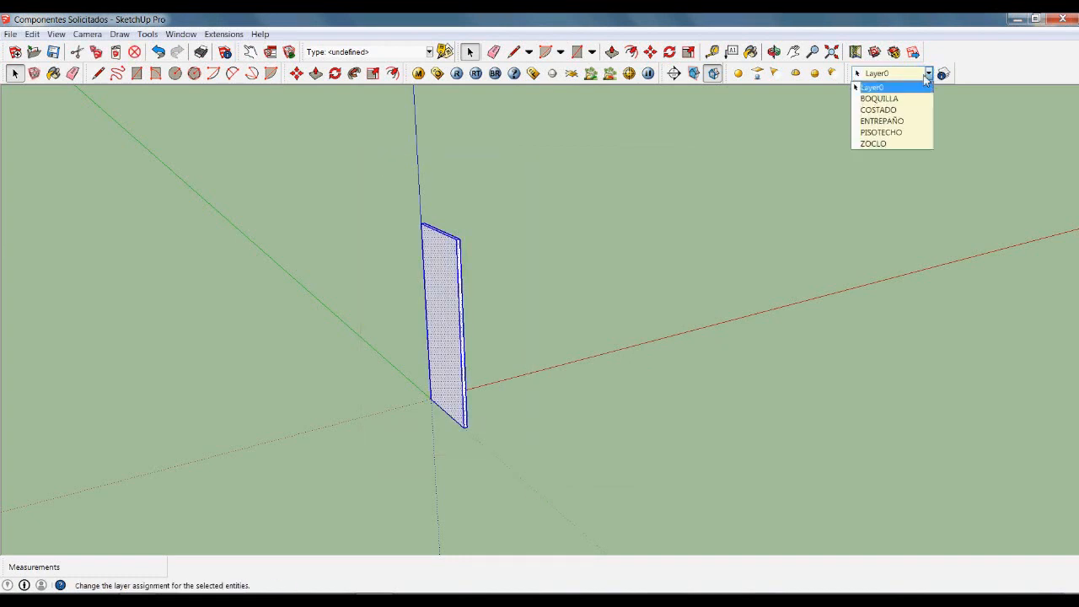
click(887, 111)
click(655, 347)
Copy the whole vertical panel 45 cm along the red axis to create the opposite side panel.
scroll(429, 367, down, 1)
middle_drag(504, 401, 486, 451)
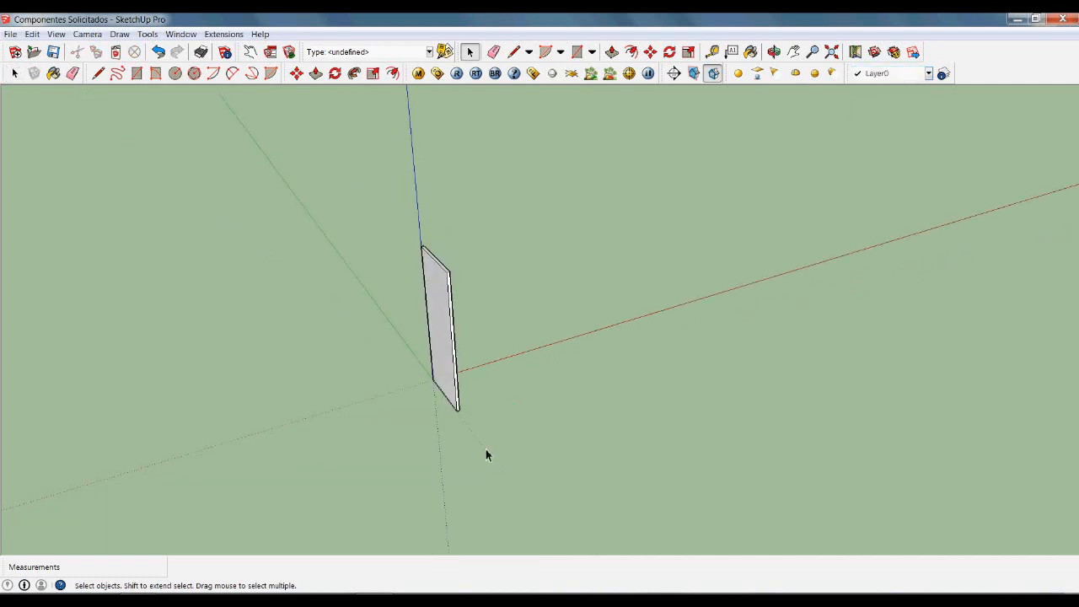
drag(354, 167, 542, 504)
key(m)
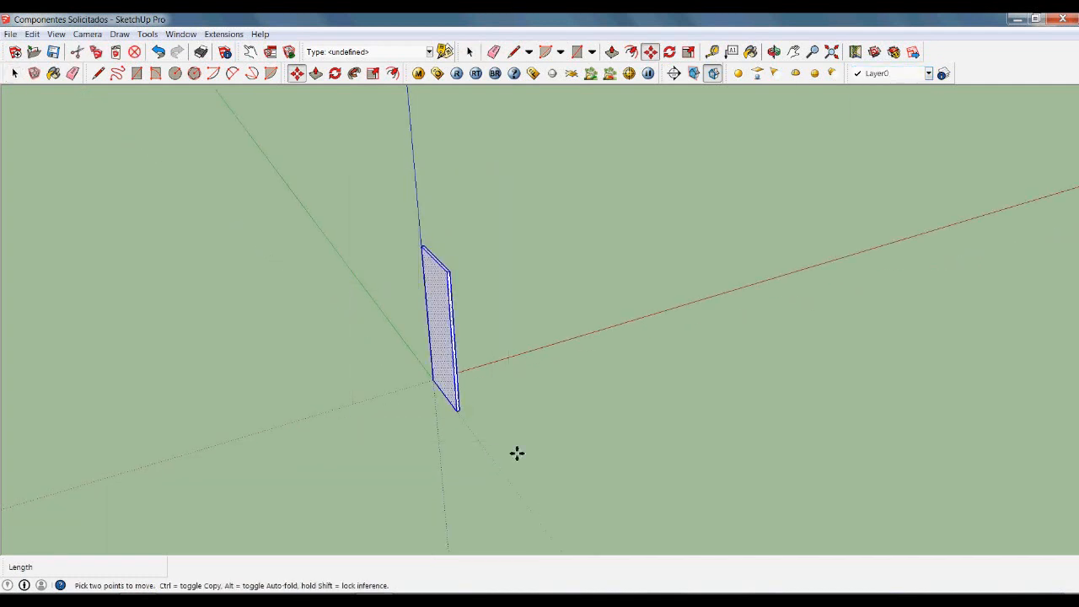
click(486, 444)
key(ctrl)
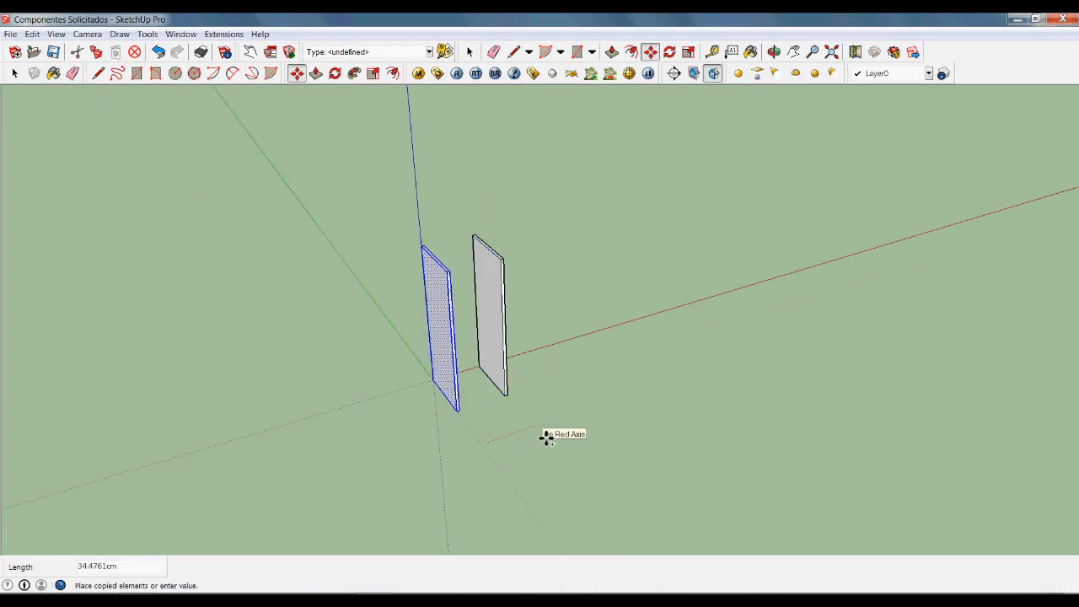
text(30)
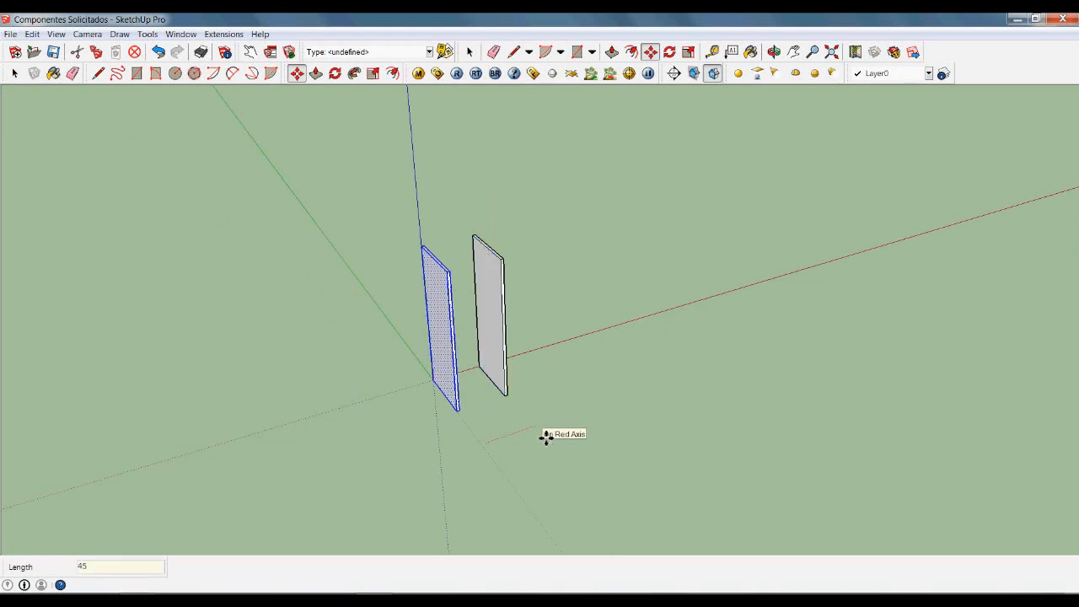
key(Return)
Move the copied panel 1.9 cm back toward the original panel along the red axis.
scroll(517, 388, up, 5)
scroll(518, 388, up, 1)
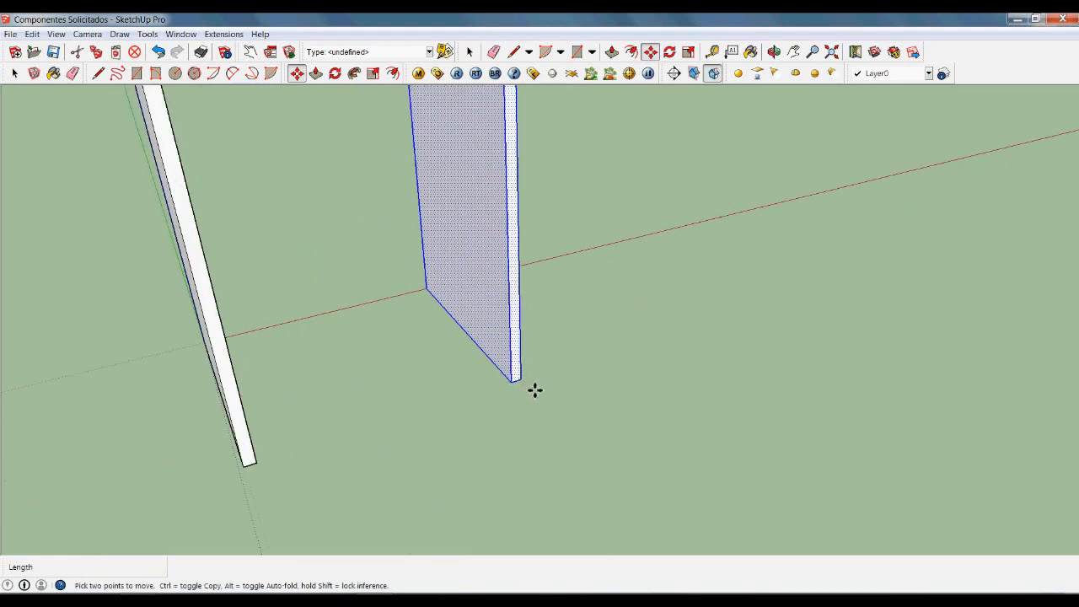
scroll(532, 387, up, 1)
click(531, 387)
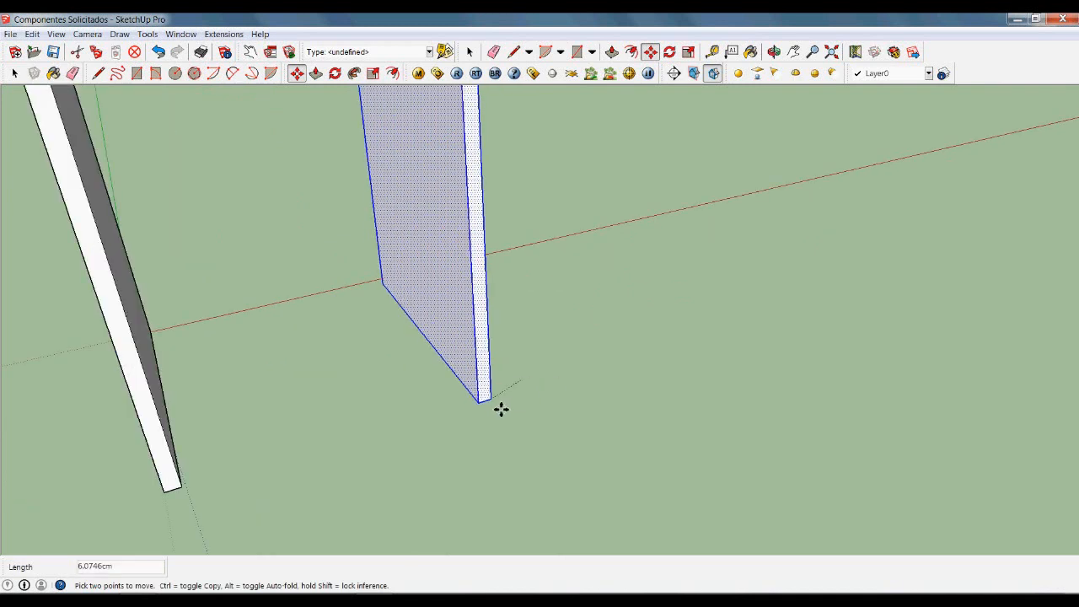
text(1.9)
key(Return)
key(space)
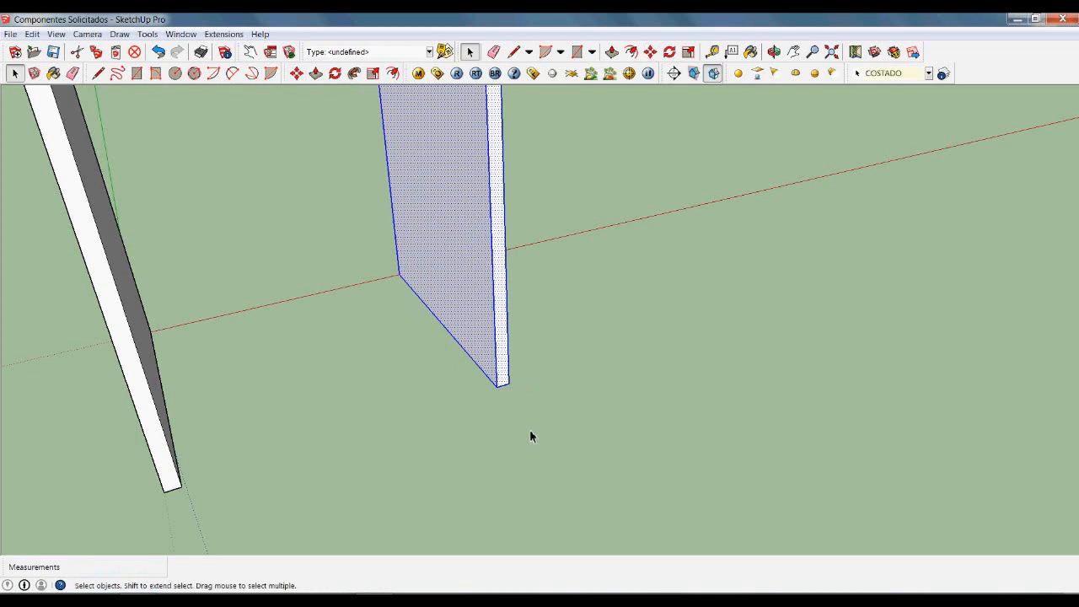
Make the original panel at the origin a component named COSI2.
scroll(523, 398, down, 4)
middle_drag(477, 410, 463, 409)
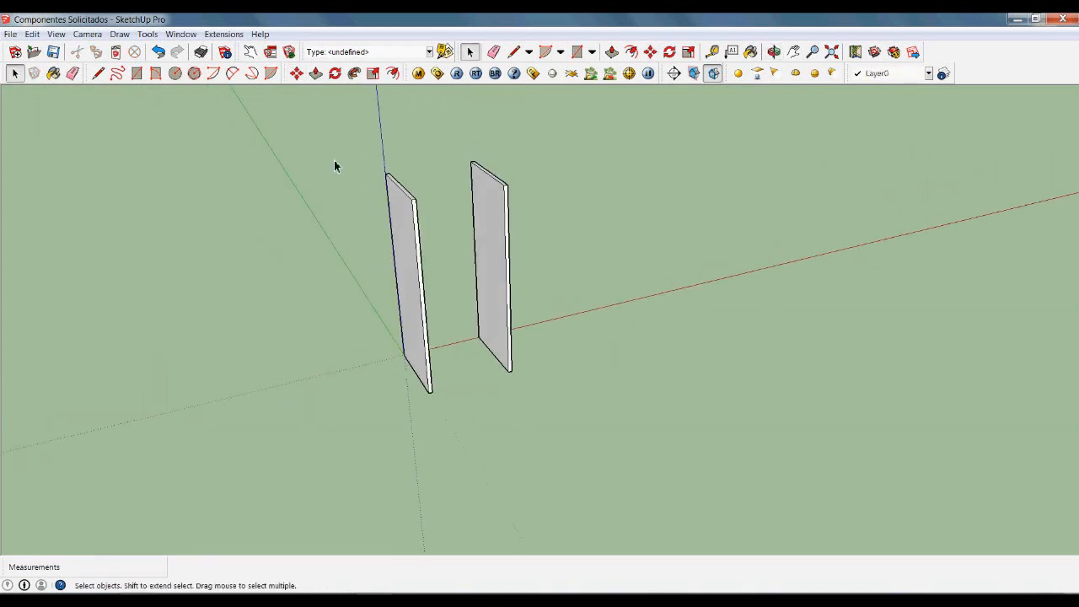
drag(395, 207, 454, 426)
right_click(417, 270)
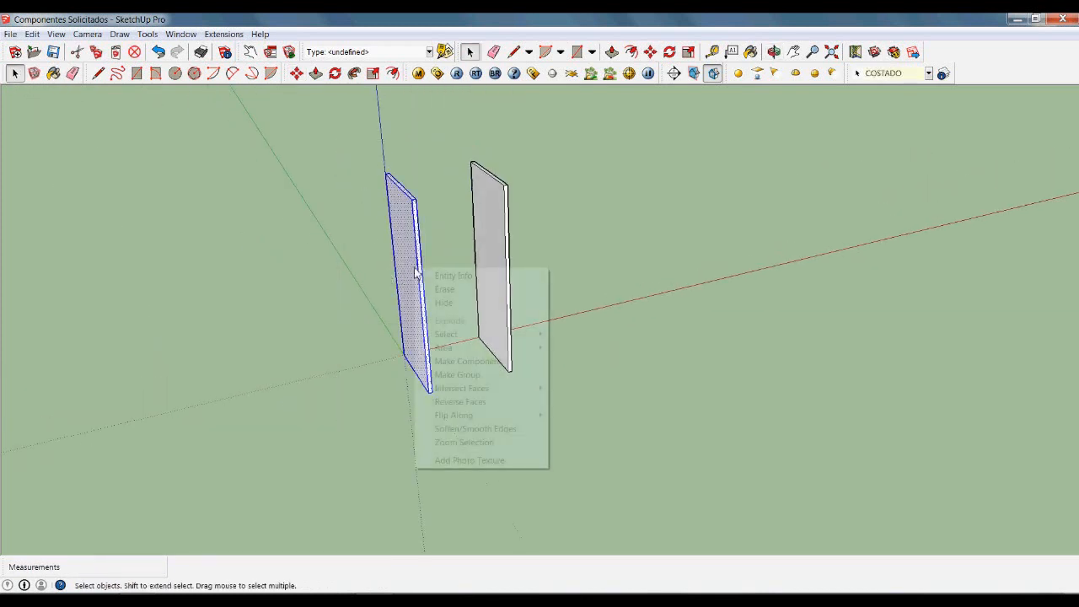
click(455, 361)
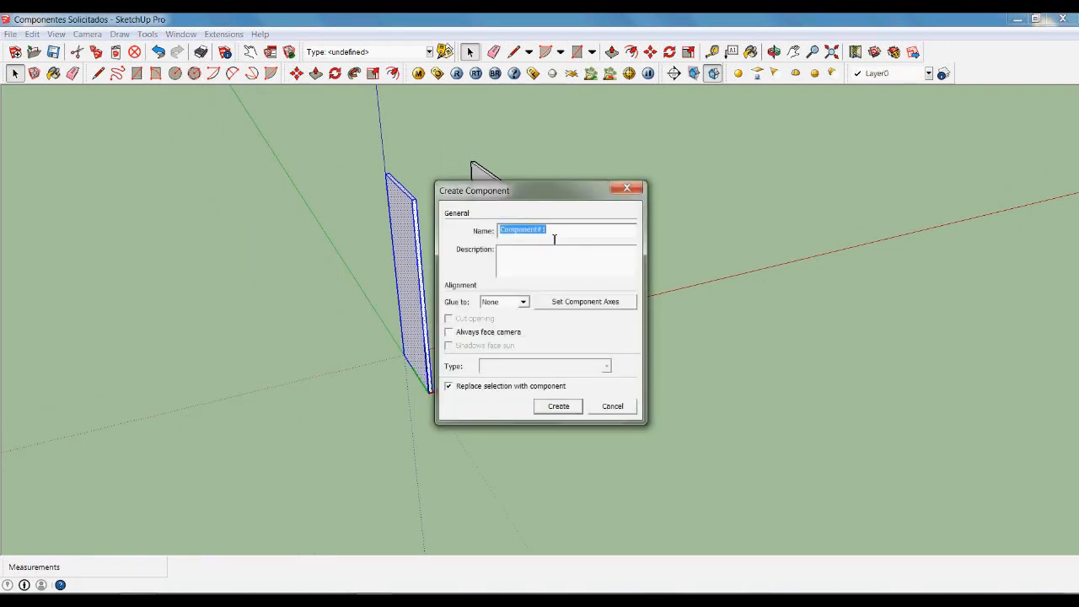
text(COSI2)
click(538, 407)
Make the copied side panel a component named COSDER.
click(469, 207)
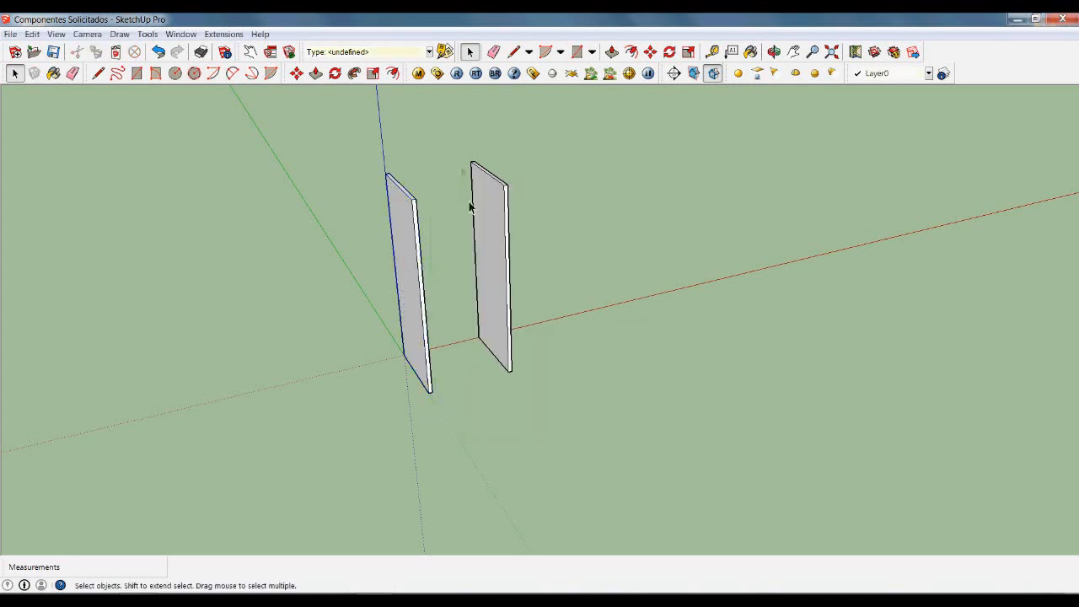
drag(558, 330, 587, 433)
right_click(501, 279)
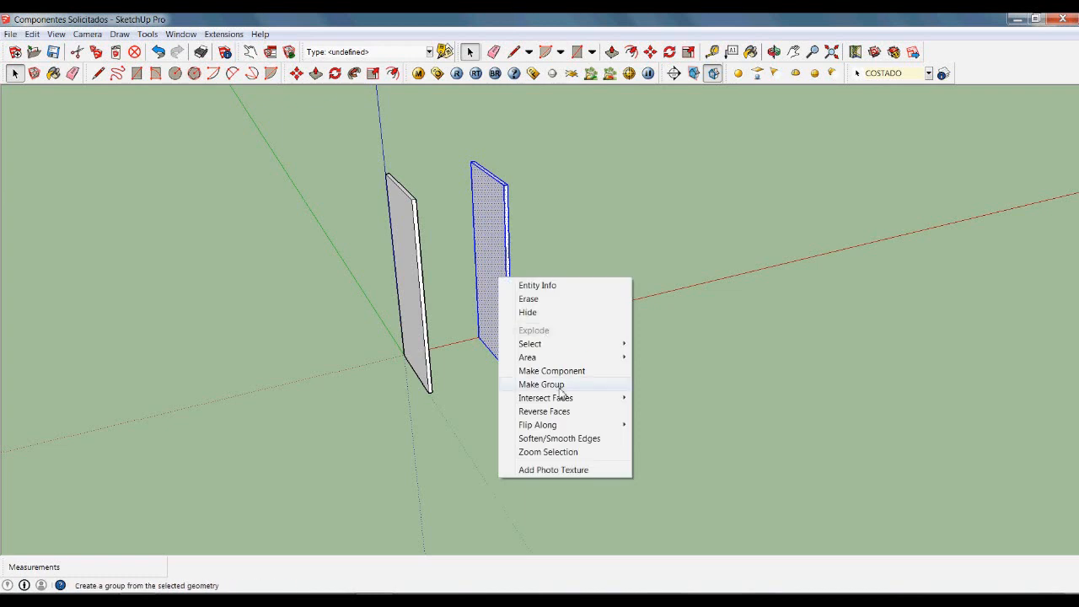
click(555, 371)
text(COSDER)
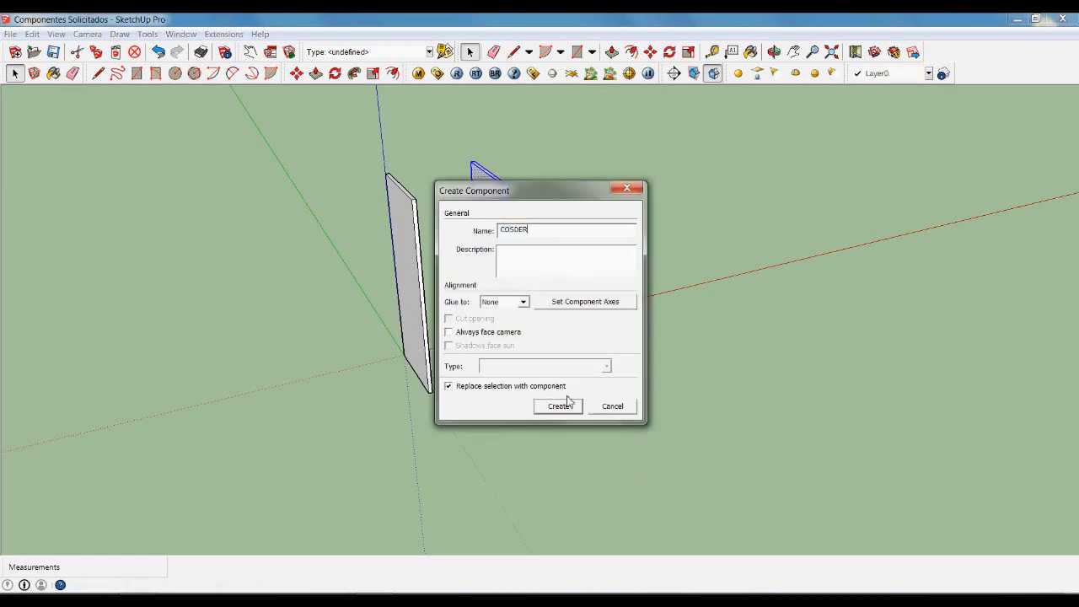
click(558, 405)
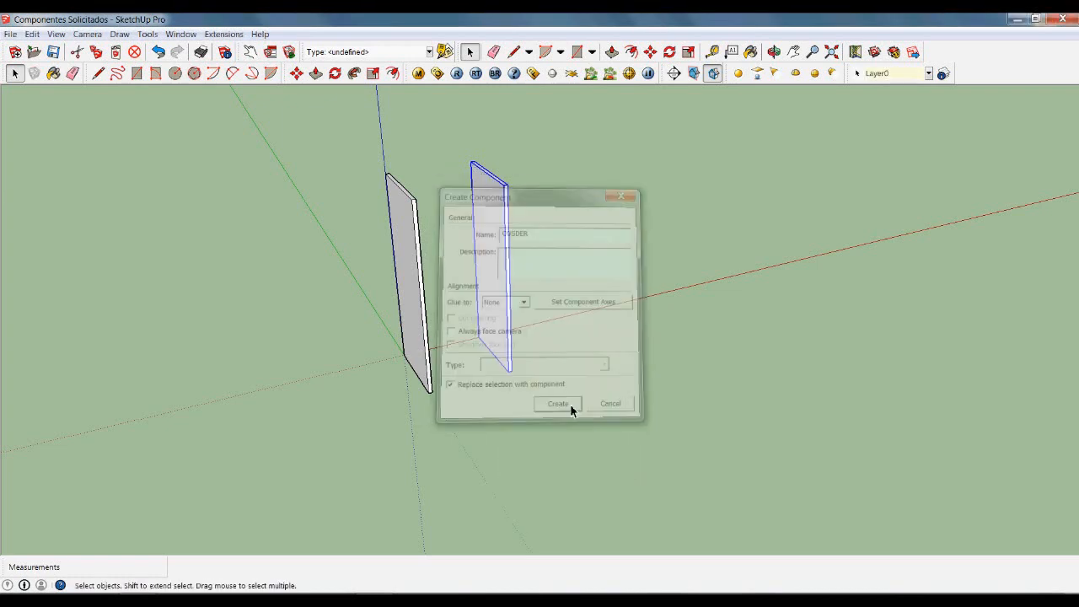
Draw a rectangle on the ground between the two side panels, from the inner back corner to the opposite inner front corner.
key(o)
drag(572, 384, 509, 400)
key(space)
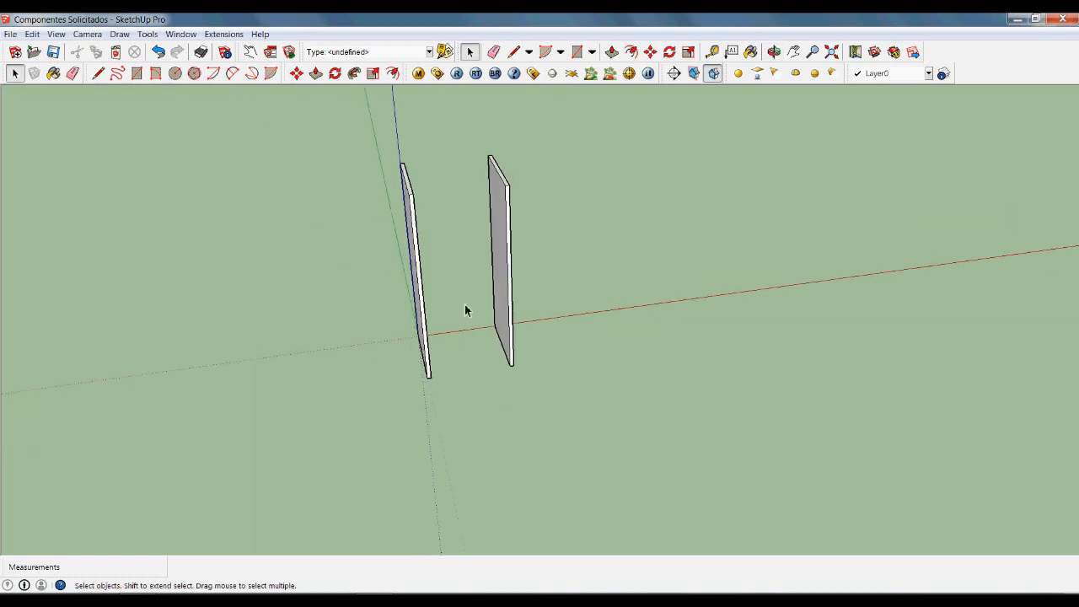
middle_drag(520, 359, 454, 353)
scroll(453, 352, up, 5)
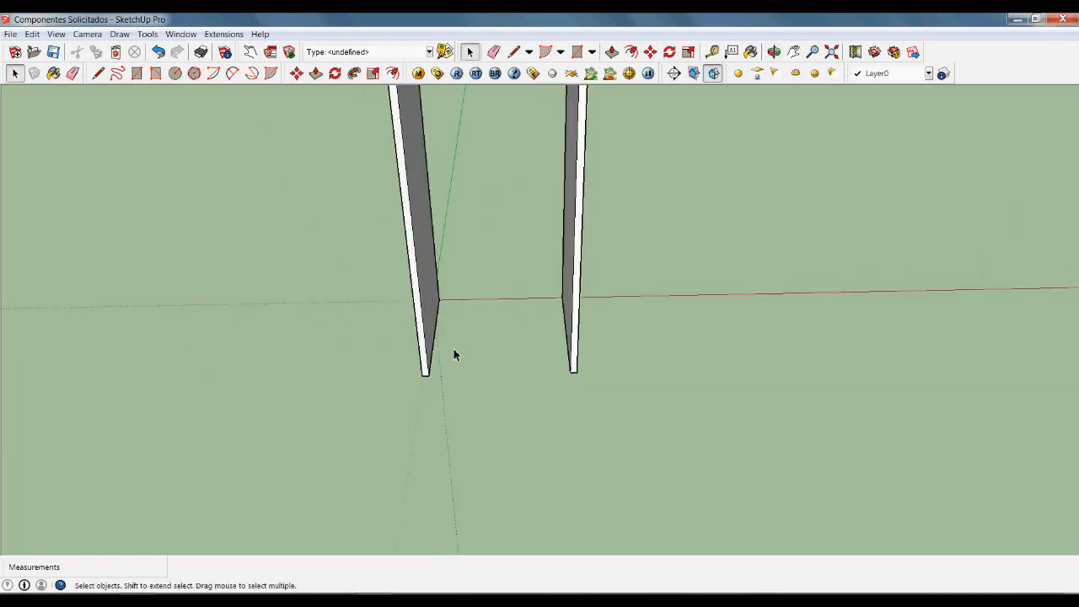
middle_drag(552, 365, 456, 317)
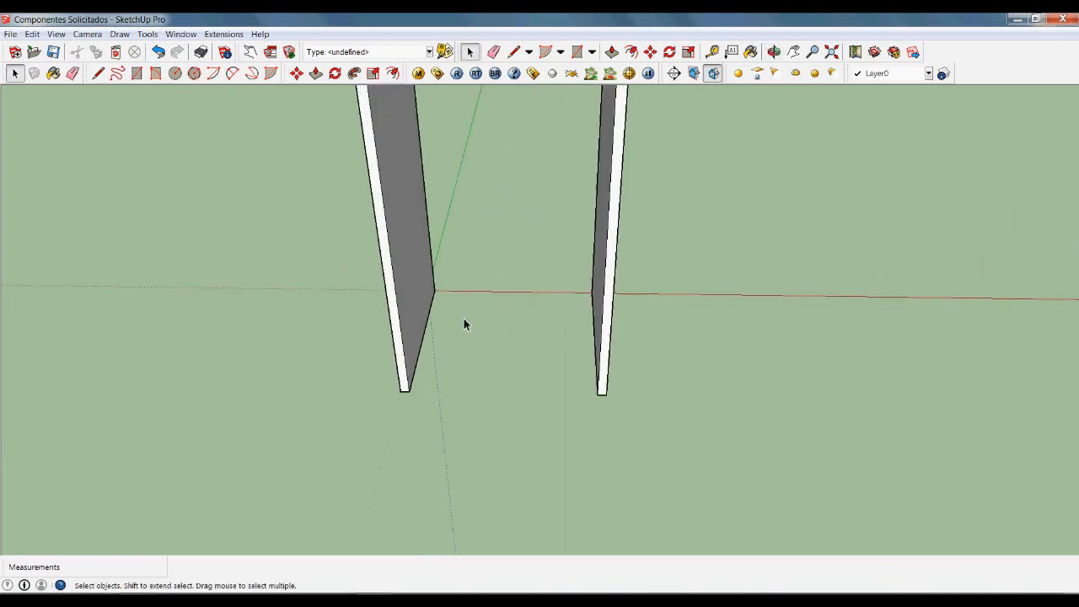
key(r)
click(434, 292)
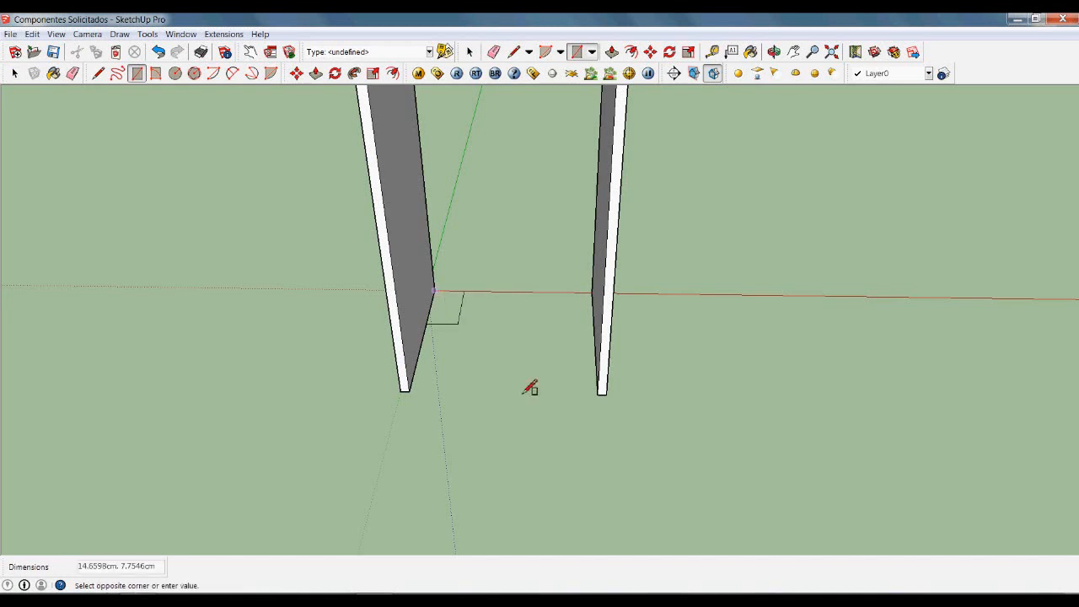
click(606, 396)
Extrude the rectangle between the side panels upward by 1.9 cm to form the bottom panel.
key(p)
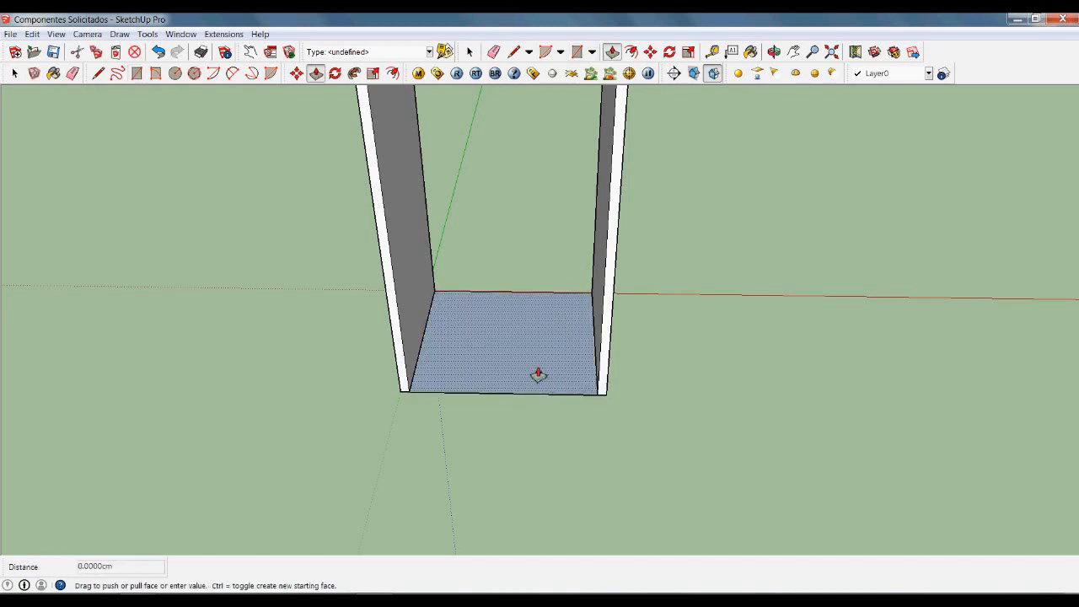
click(538, 375)
text(1.9)
key(Return)
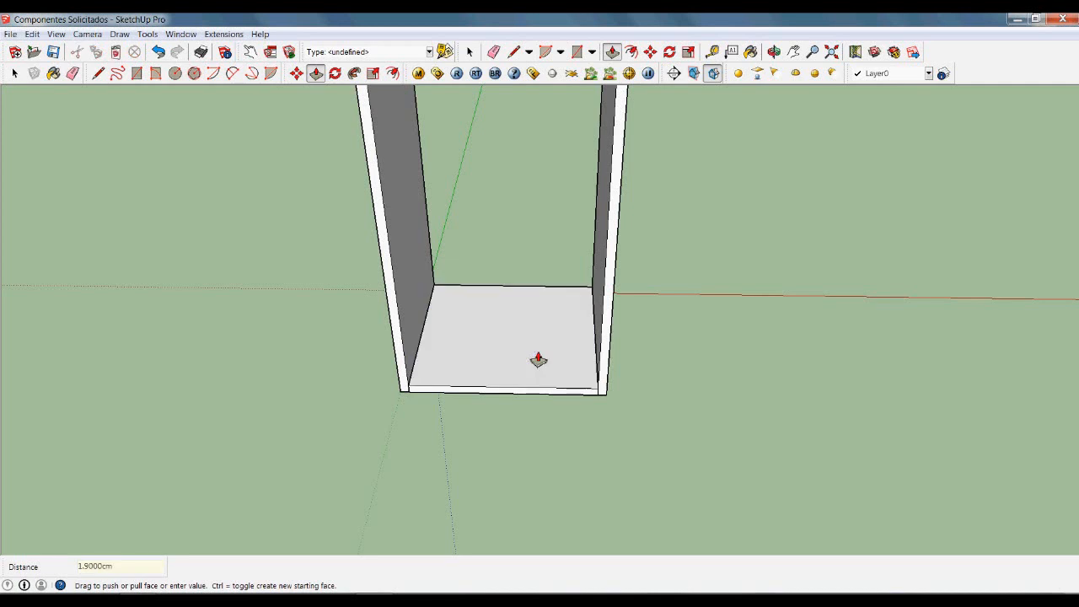
Assign the whole bottom panel between the sides to the ENTREPAÑO layer.
key(space)
drag(342, 229, 709, 493)
click(929, 74)
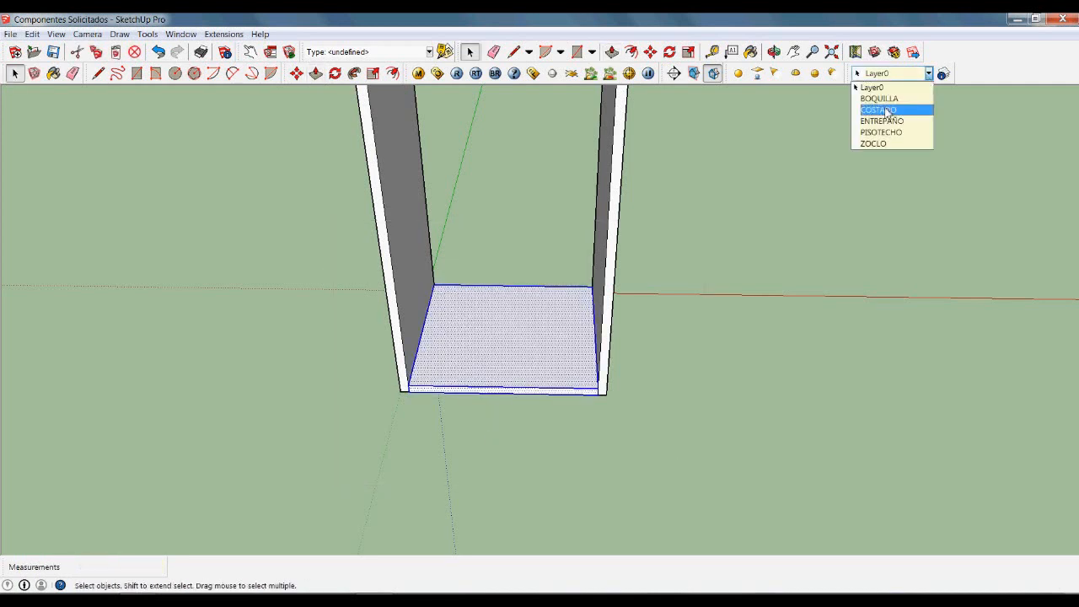
click(882, 121)
click(793, 295)
Make the bottom panel a component named ENTRE1.
key(o)
middle_drag(652, 355, 683, 399)
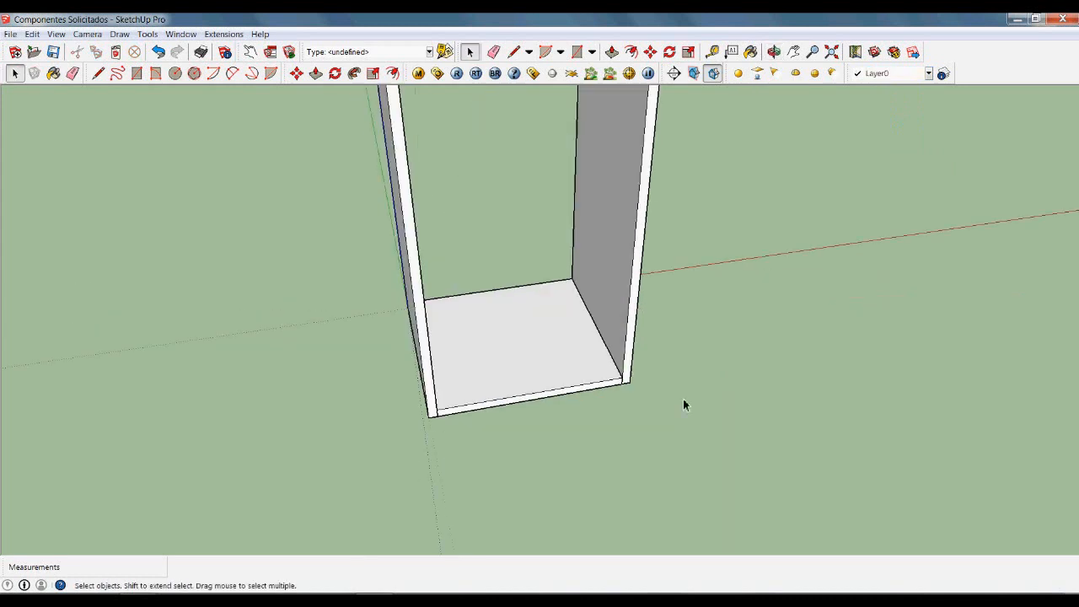
middle_drag(401, 222, 452, 287)
drag(398, 213, 697, 494)
right_click(593, 355)
click(654, 453)
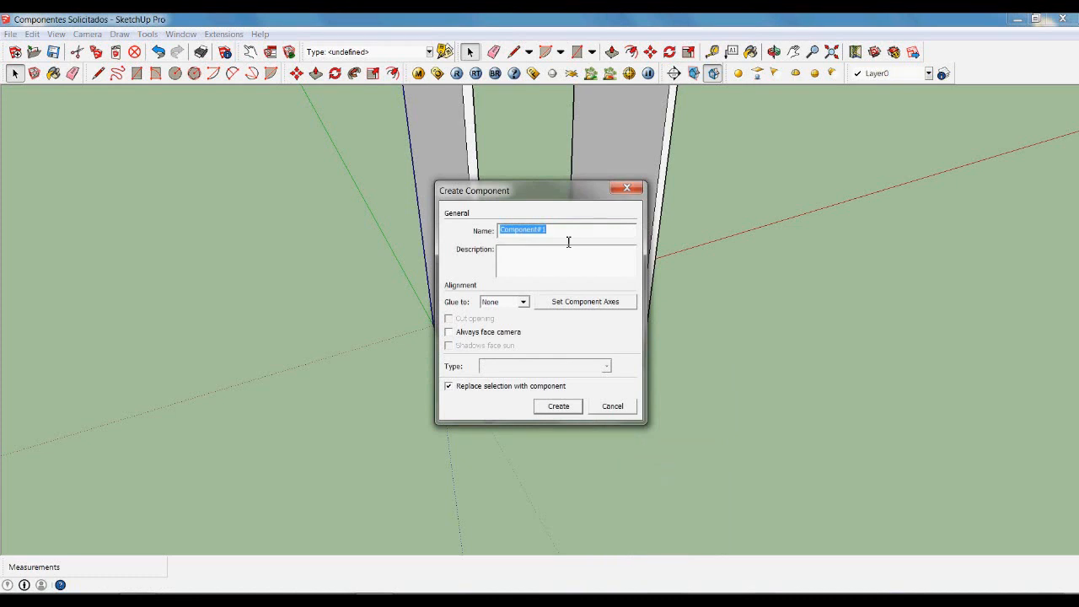
text(ENTREI)
click(567, 414)
click(667, 424)
Combine both side panels and the bottom panel into one component named MODUL1.
scroll(371, 392, down, 3)
middle_drag(547, 395, 453, 326)
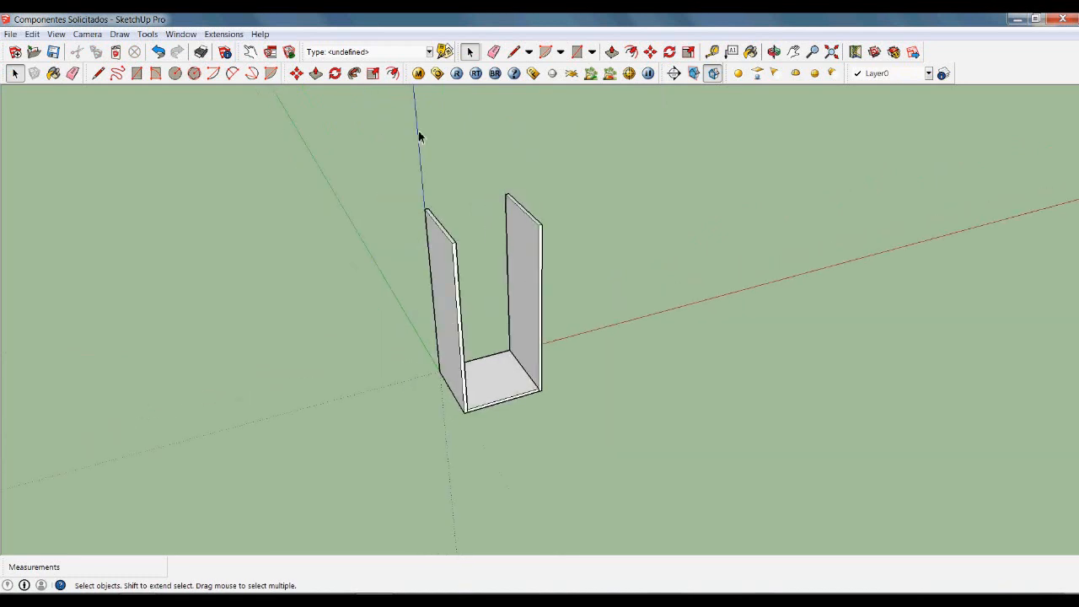
drag(401, 133, 651, 500)
right_click(525, 310)
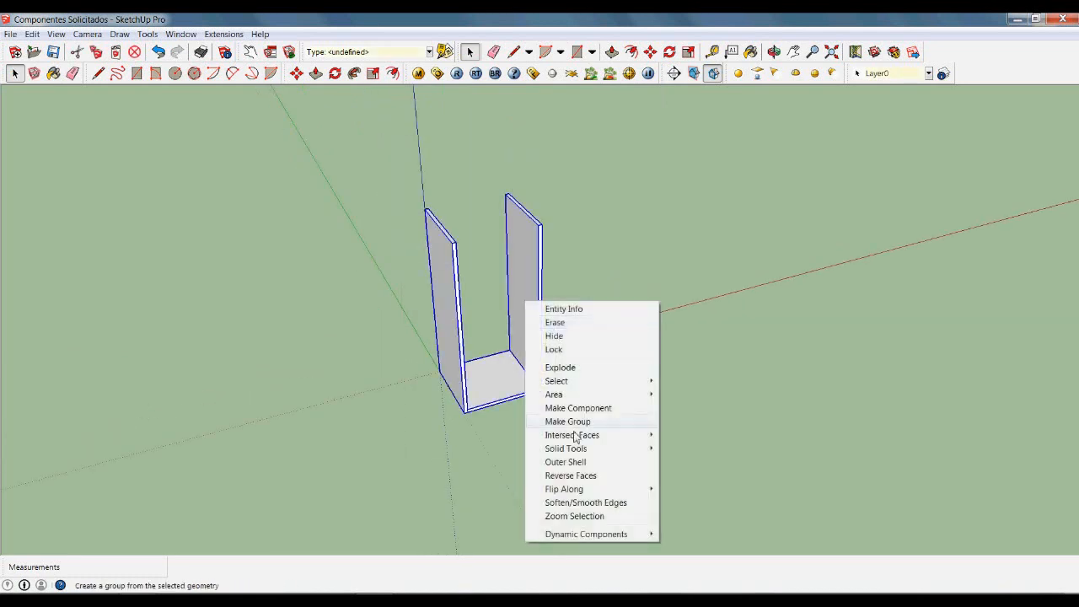
click(577, 410)
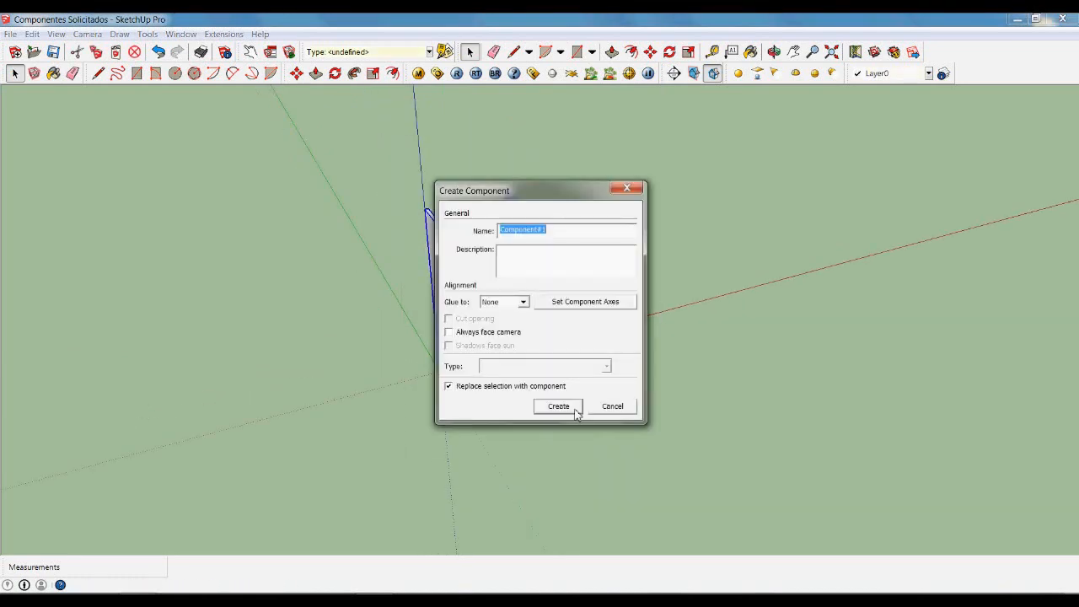
text(MODU)
click(559, 406)
click(572, 417)
Open the dynamic component attributes of the MODUL1 cabinet.
middle_drag(573, 418, 553, 440)
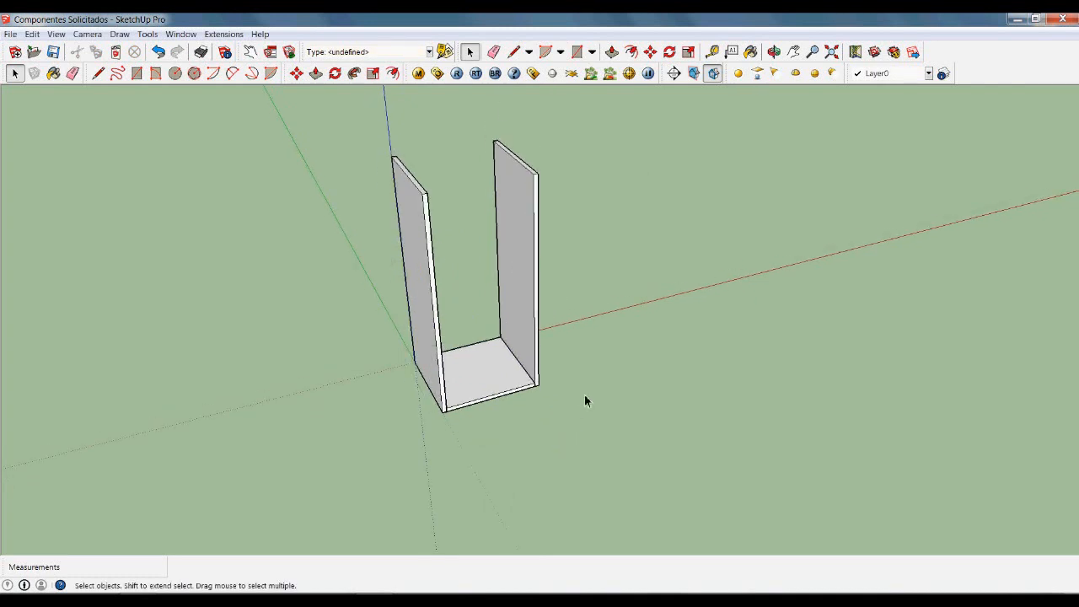
middle_drag(585, 396, 605, 414)
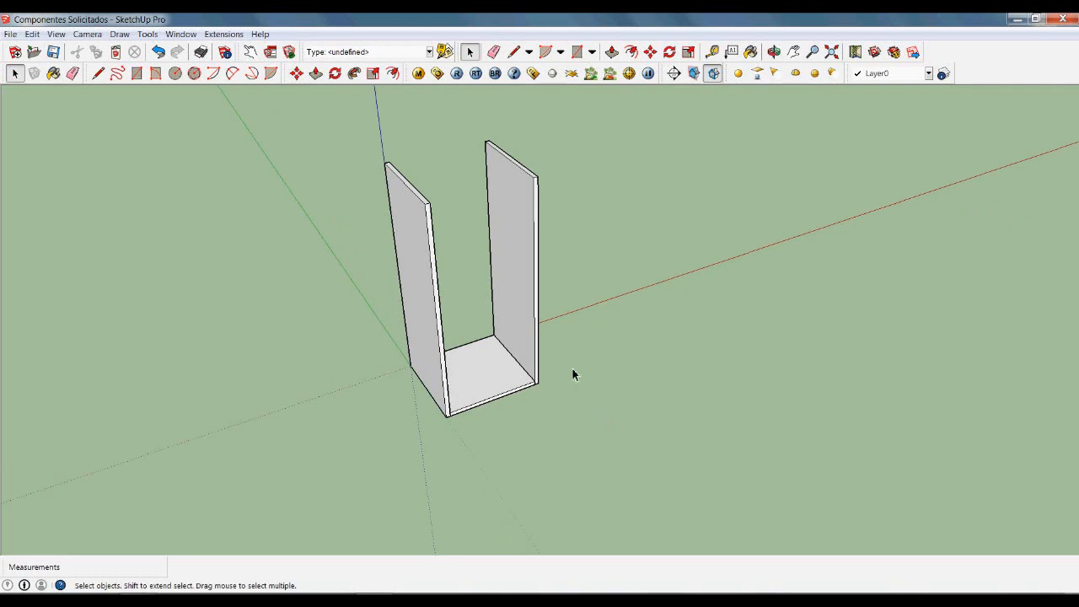
click(520, 257)
right_click(517, 246)
mouse_move(537, 533)
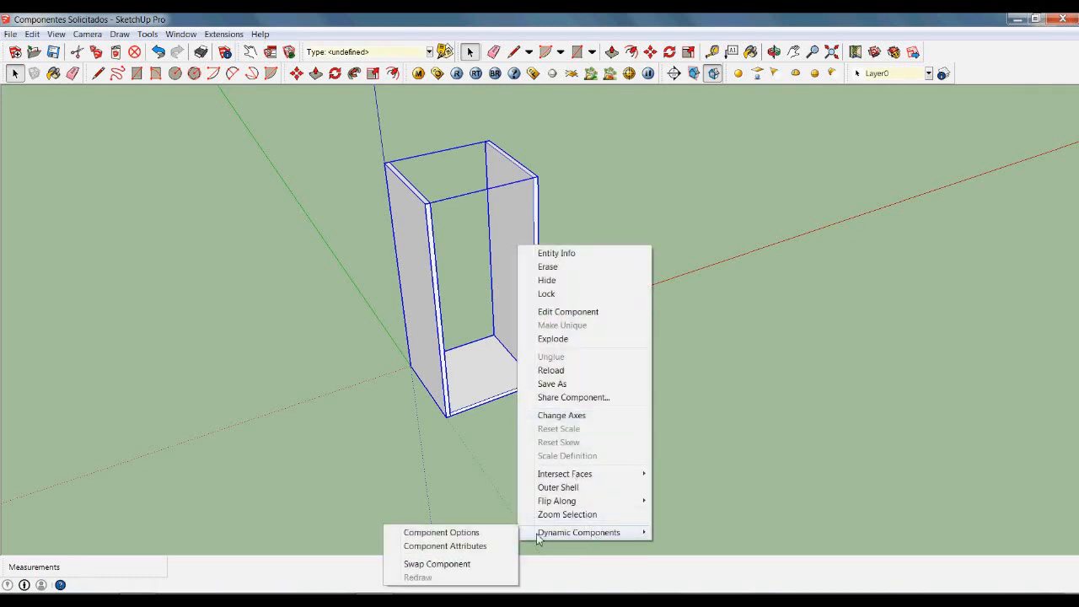
click(482, 546)
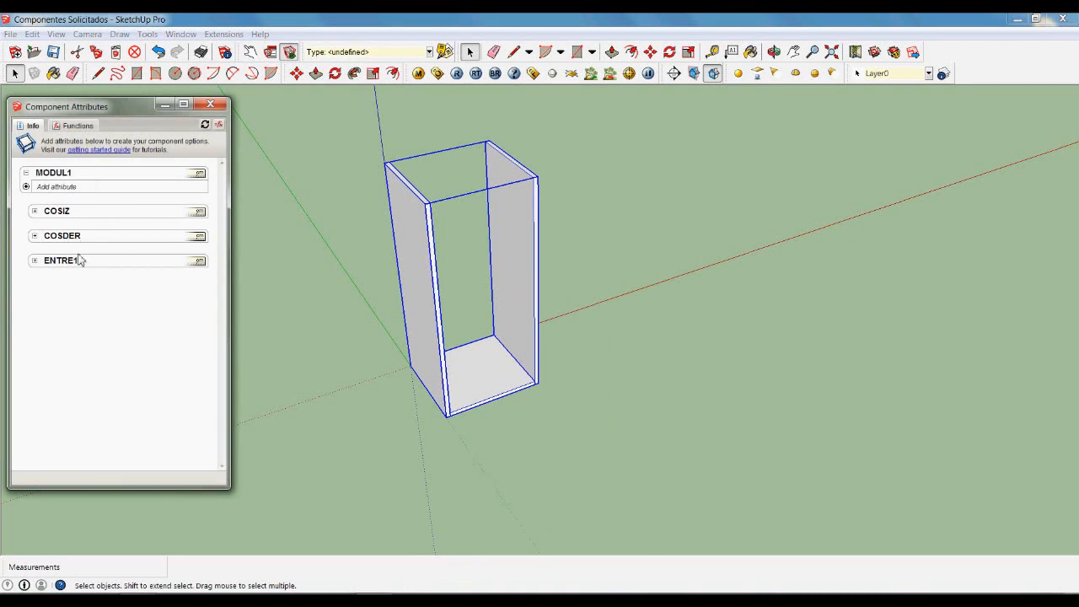
Add all size and all position attributes to the COSDER subcomponent.
click(35, 237)
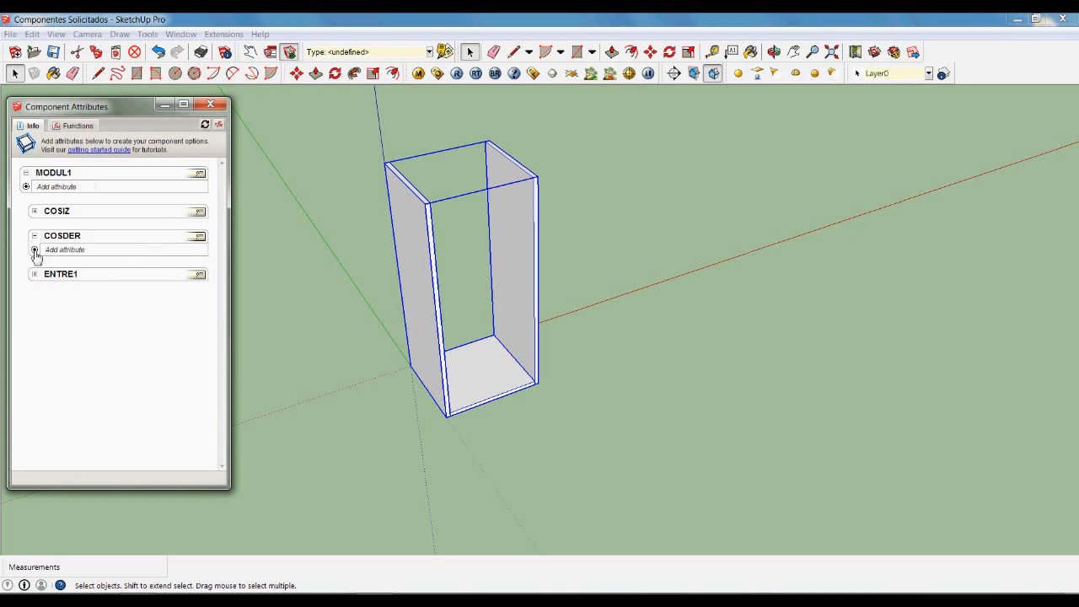
click(37, 251)
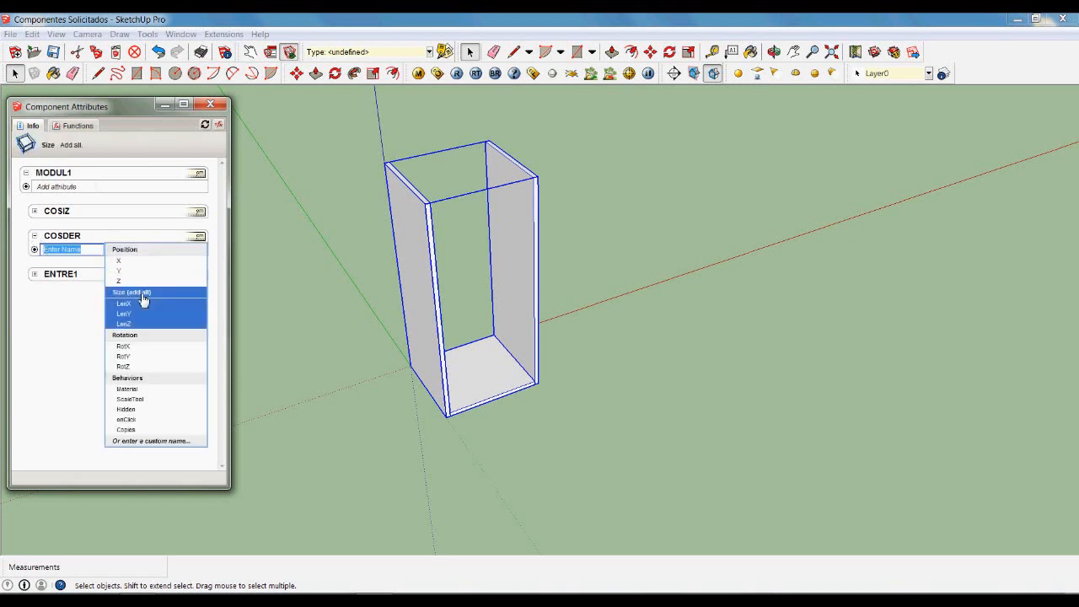
click(175, 304)
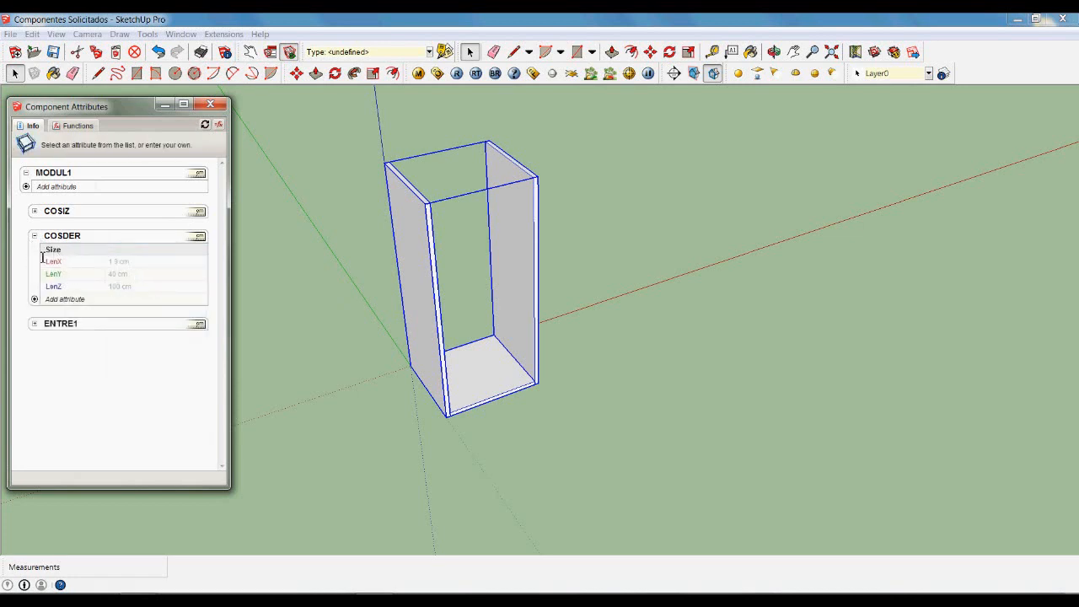
click(37, 300)
click(166, 183)
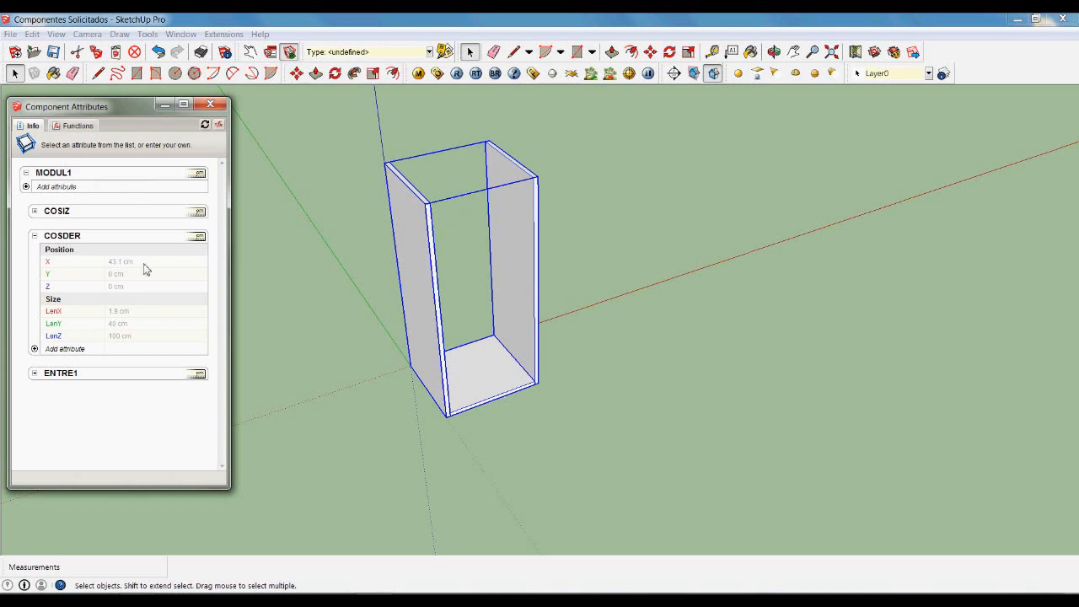
Add all size attributes and the ScaleTool behavior to MODUL1.
click(28, 187)
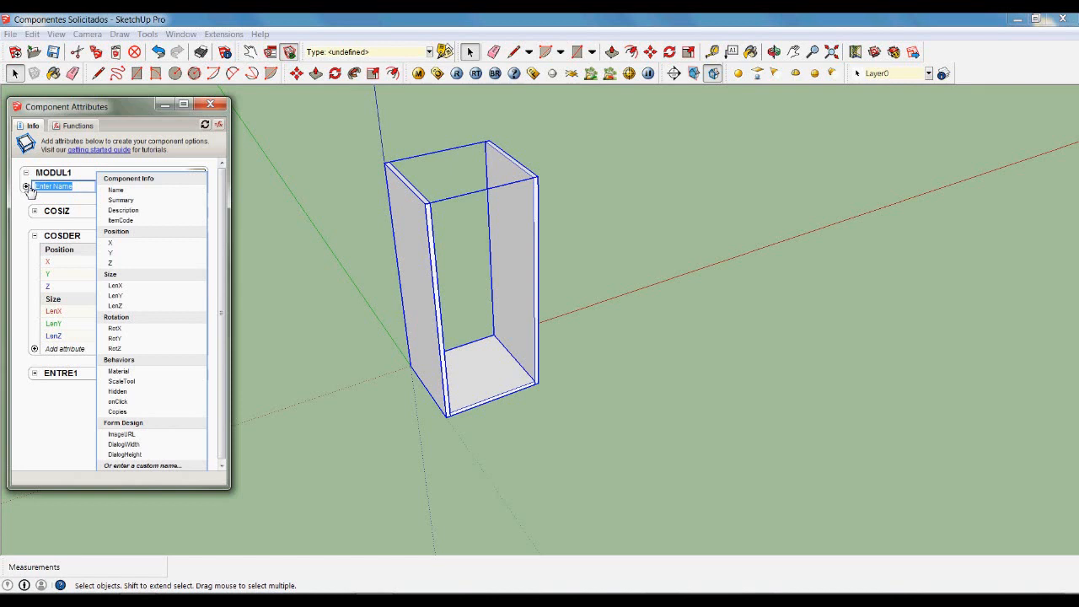
click(156, 280)
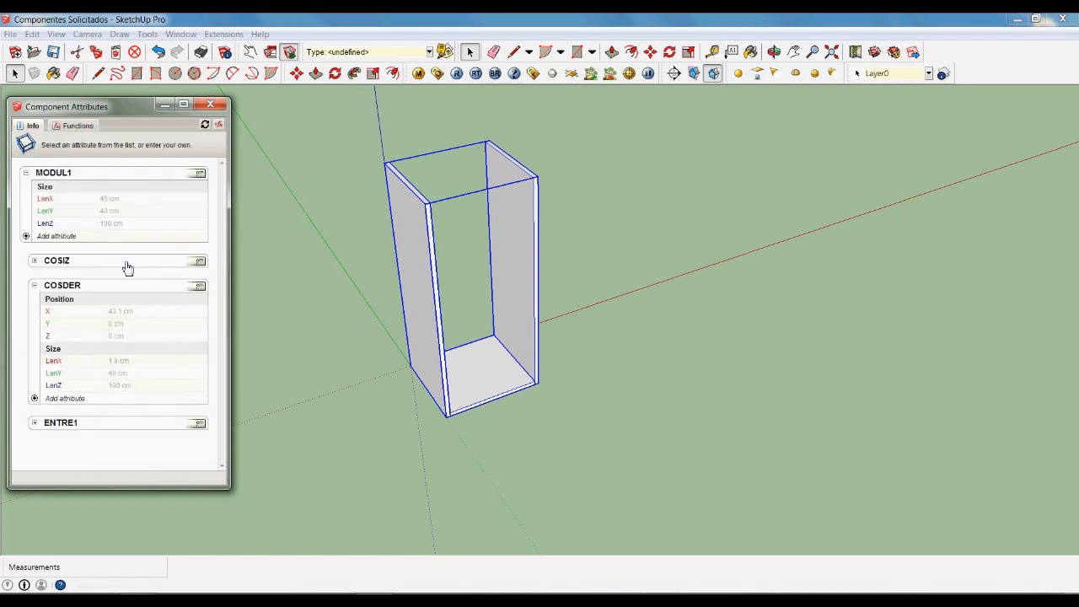
click(27, 237)
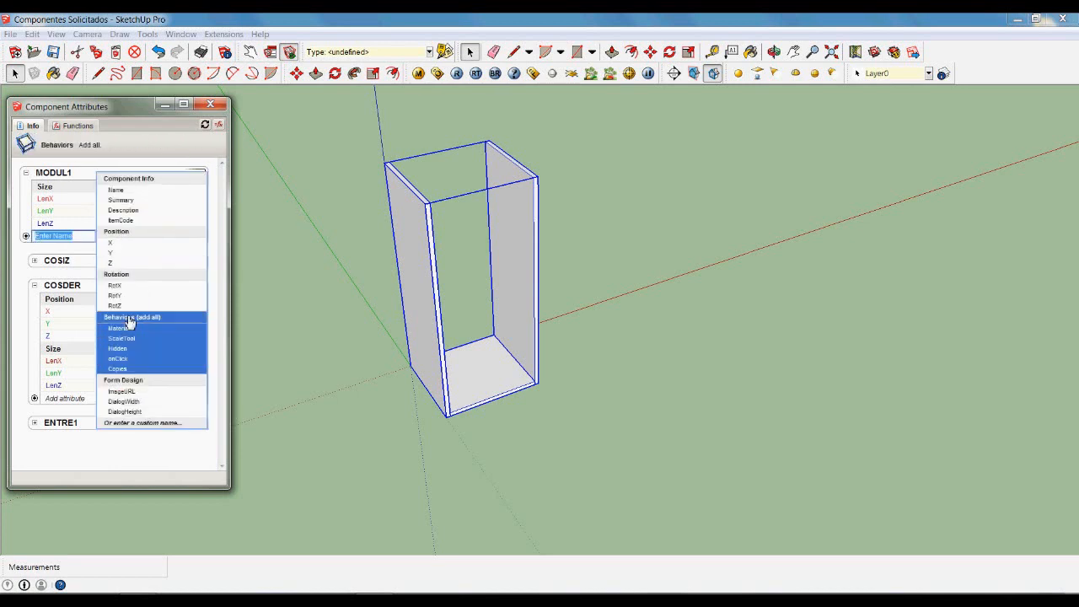
click(132, 340)
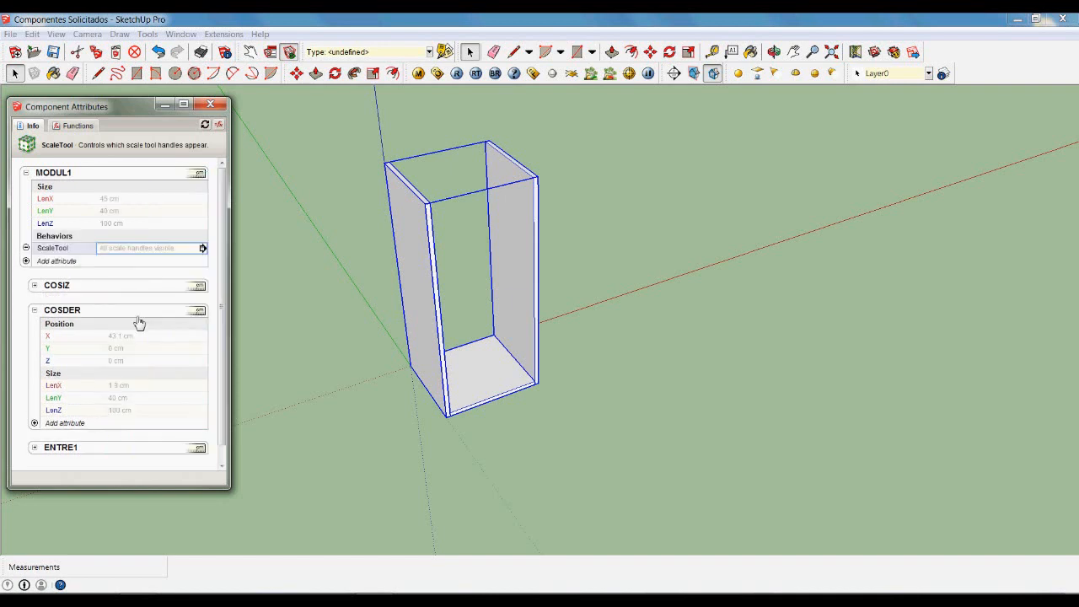
Restrict MODUL1's scale handles to the red (X) and blue (Z) axes, disabling green, all planar and uniform scaling.
click(202, 248)
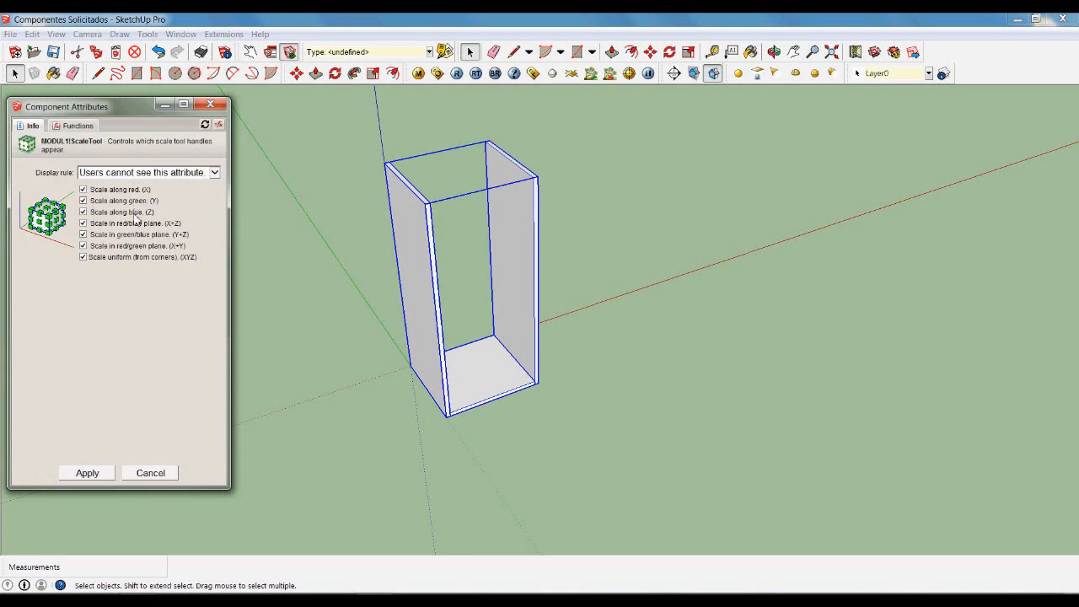
click(82, 201)
click(83, 223)
click(83, 233)
click(83, 246)
click(83, 256)
click(101, 470)
click(294, 358)
Place a copy of the whole MODUL1 cabinet in front of the original.
middle_drag(295, 359, 396, 314)
drag(377, 191, 593, 451)
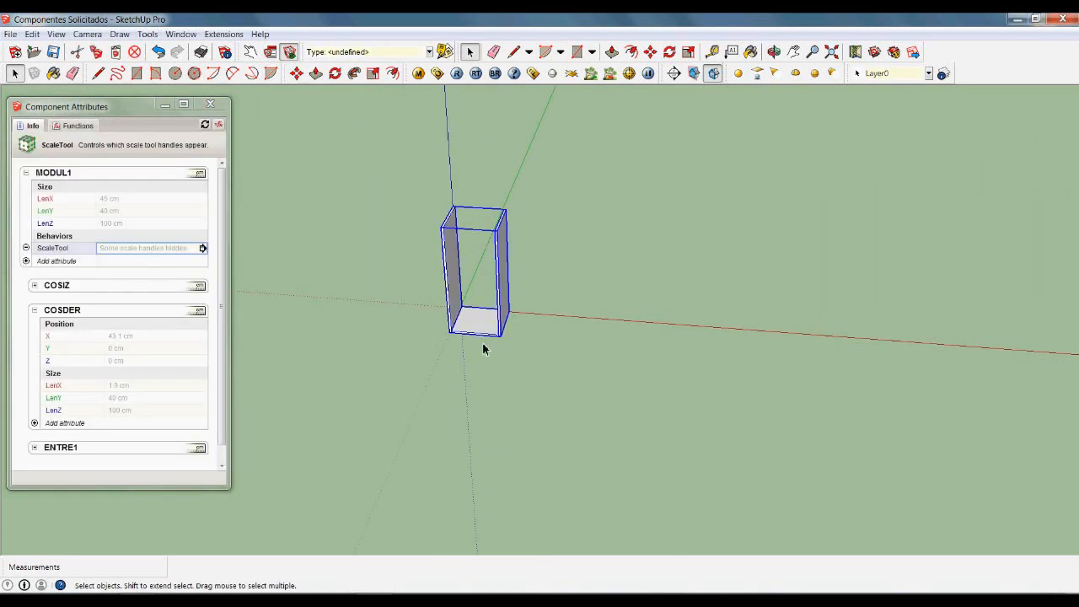
key(m)
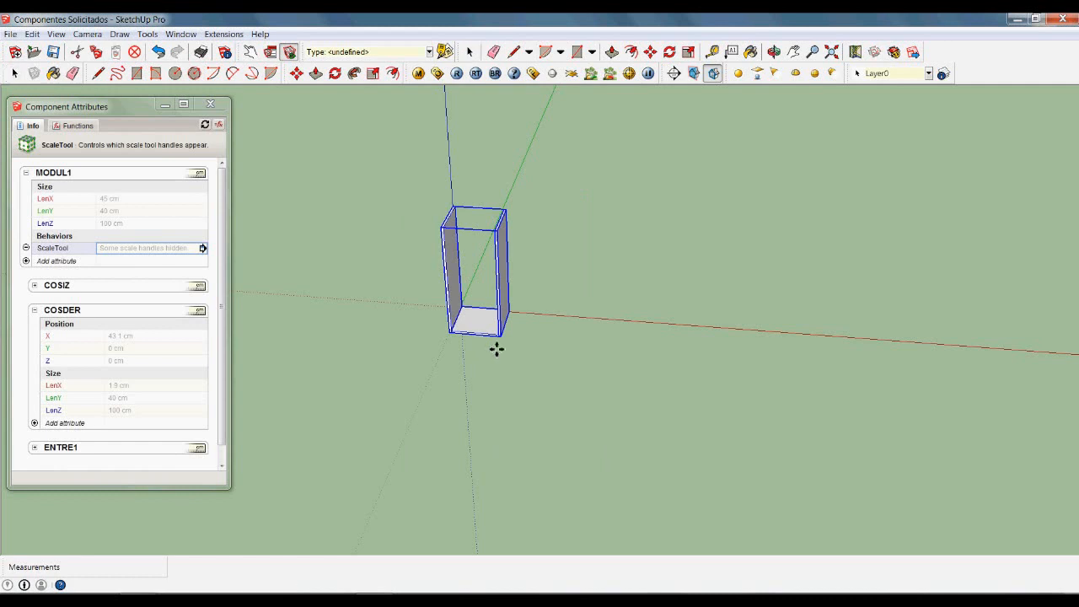
click(477, 357)
click(641, 453)
key(space)
click(762, 486)
Stretch the copied cabinet along the red axis by a factor of about 1.85.
middle_drag(762, 486, 545, 478)
scroll(545, 477, up, 3)
click(600, 451)
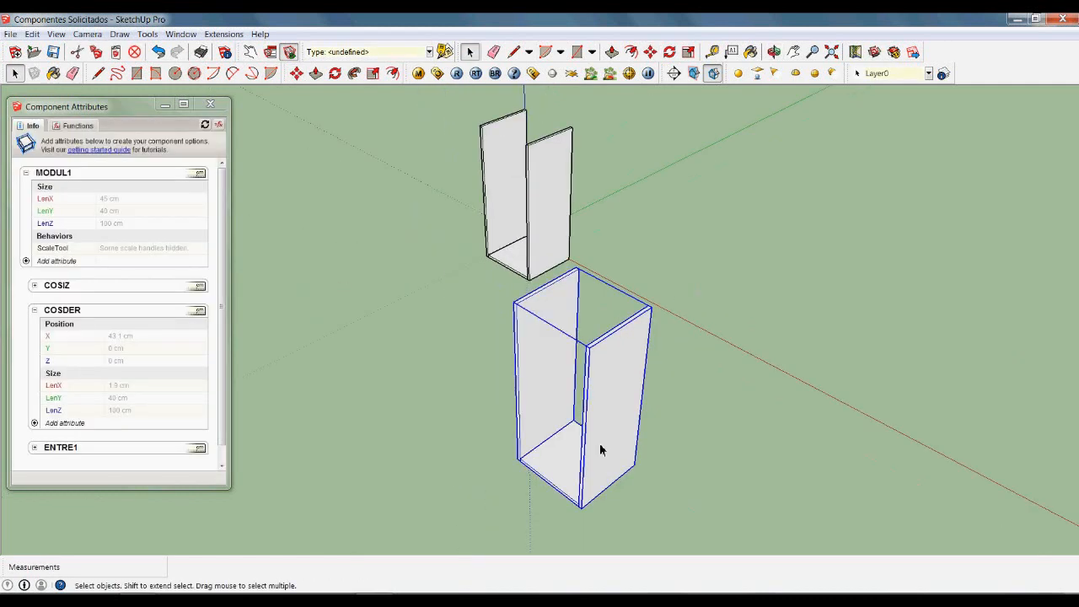
key(s)
drag(622, 415, 700, 464)
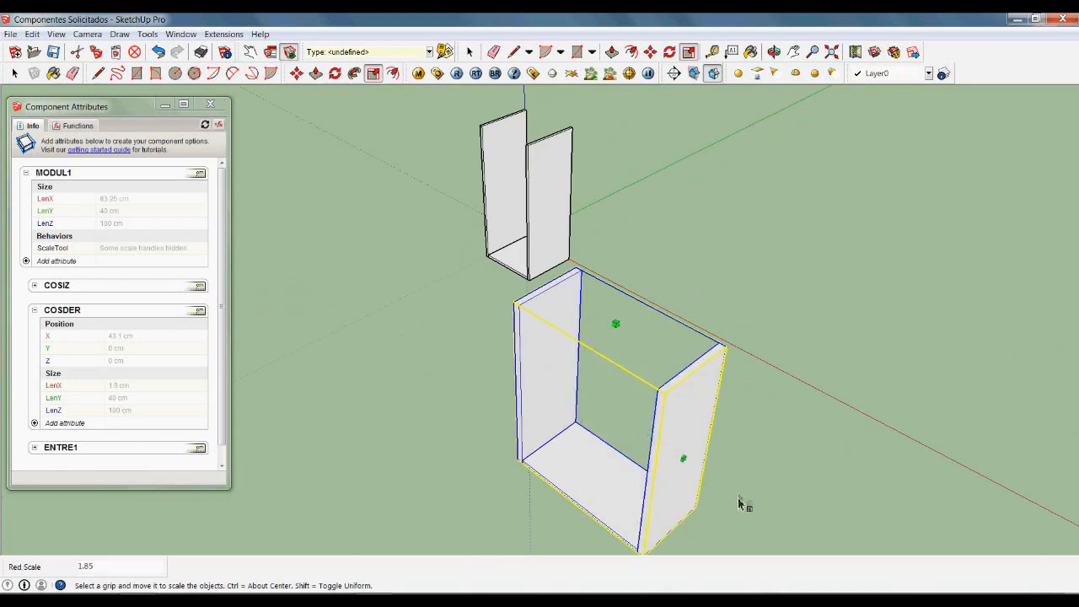
key(space)
Inspect the side and bottom panels of the stretched cabinet copy, and delete the copy.
middle_drag(682, 501, 761, 508)
scroll(738, 479, up, 4)
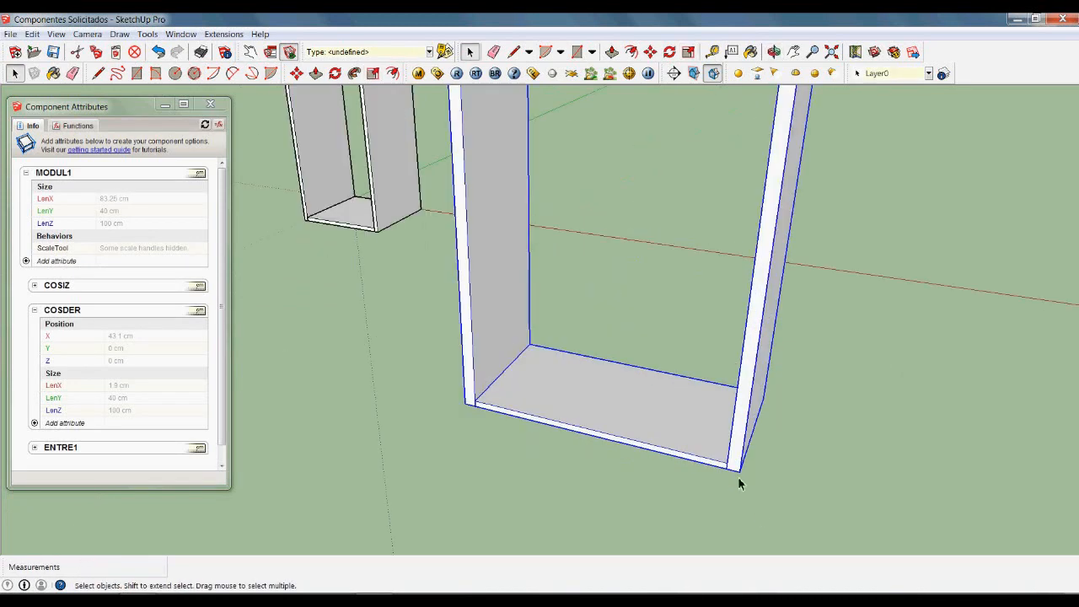
scroll(730, 485, down, 2)
middle_drag(465, 453, 563, 510)
scroll(566, 393, down, 2)
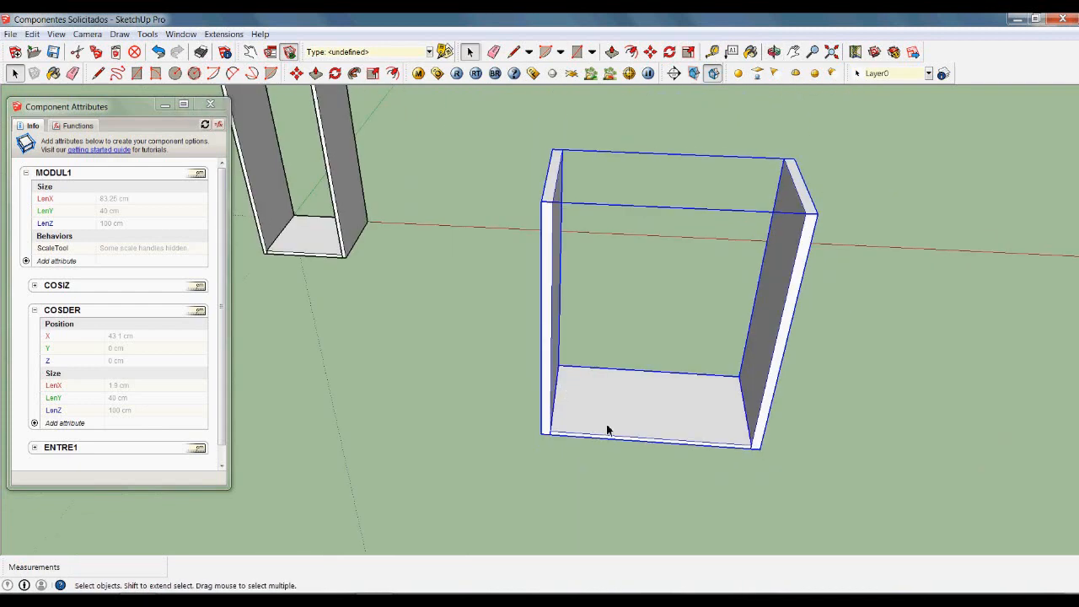
key(Delete)
scroll(540, 413, down, 2)
Select the remaining MODUL1 cabinet and add the LenX, LenY and LenZ size attributes to its COSIZ panel.
middle_drag(478, 400, 292, 389)
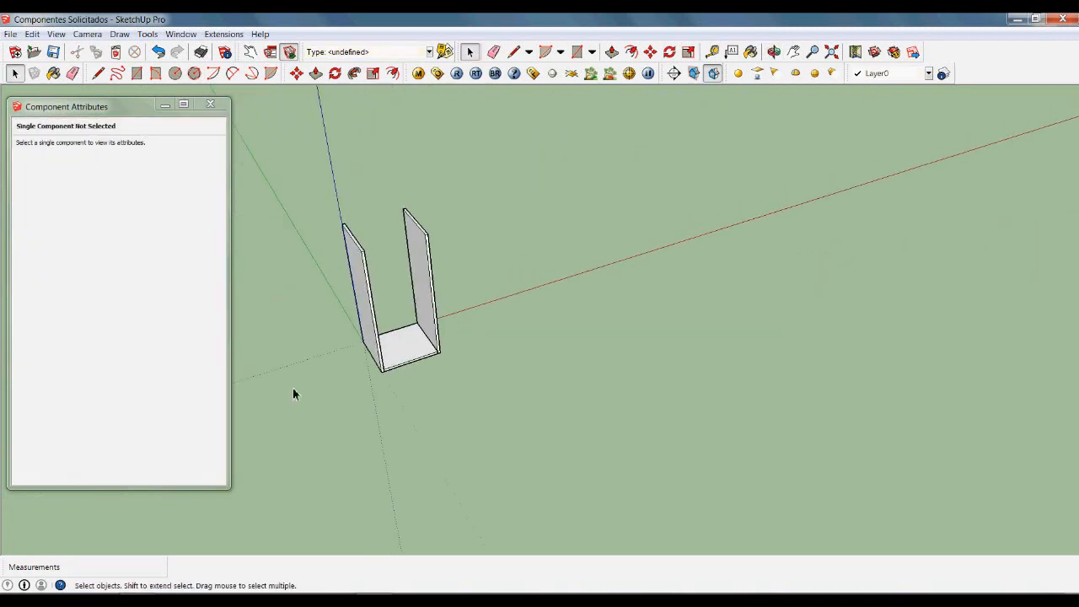
middle_drag(425, 329, 441, 349)
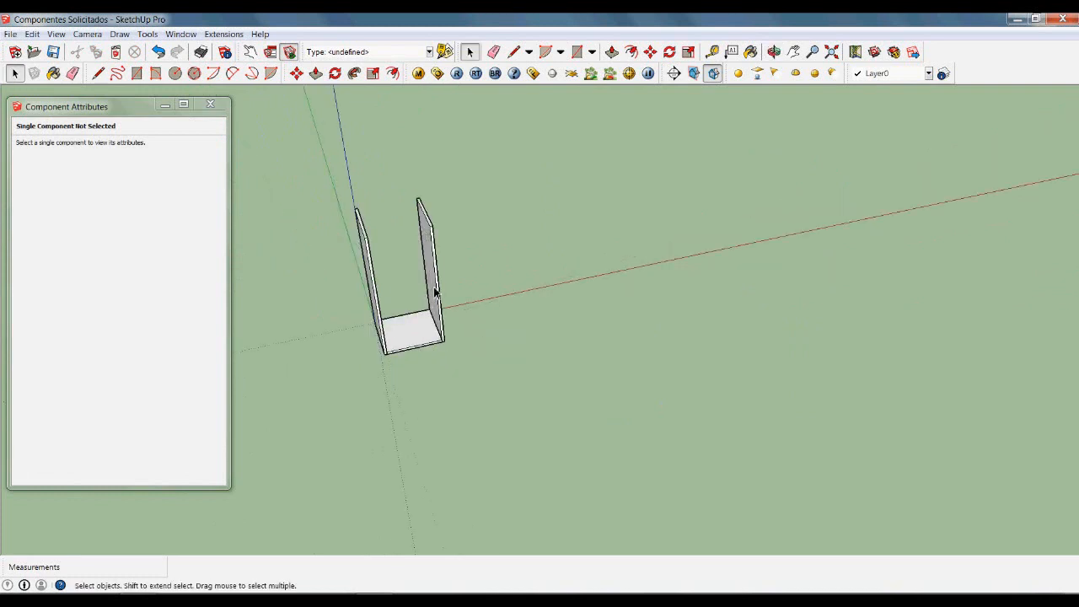
click(432, 300)
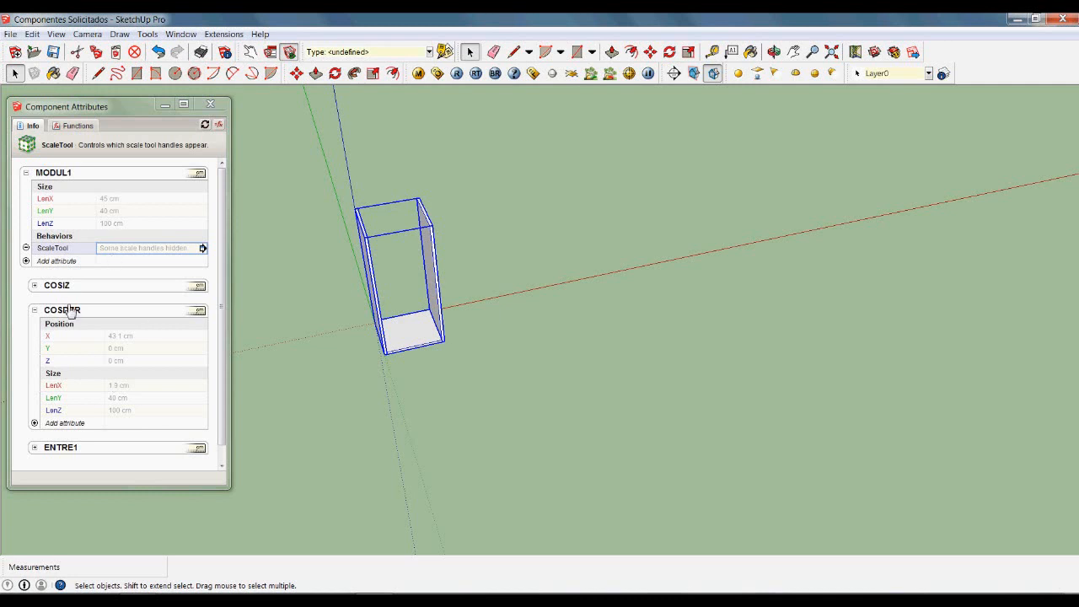
click(34, 285)
click(42, 299)
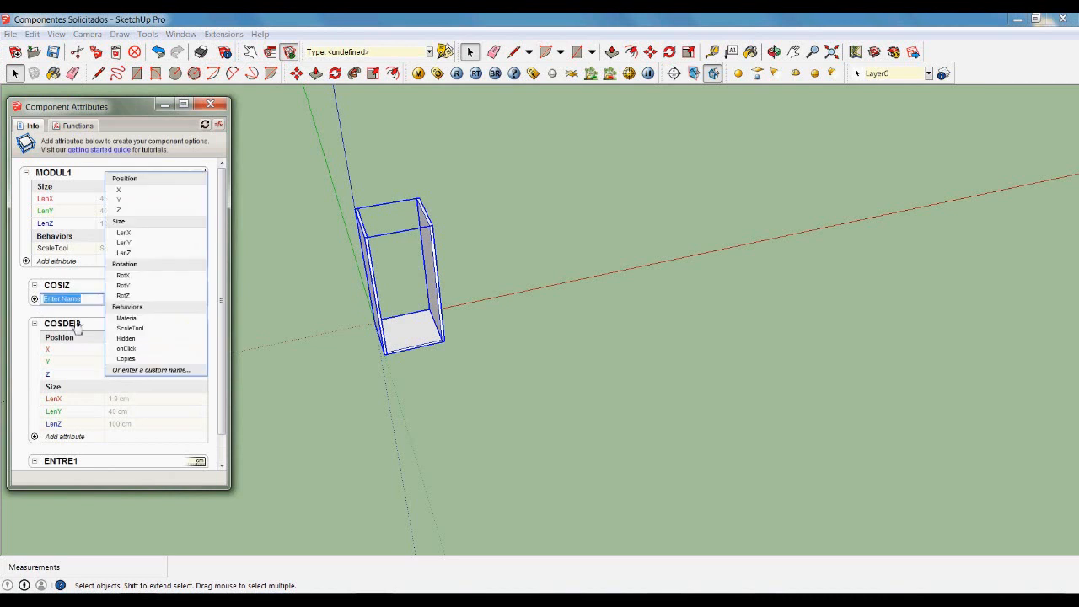
click(168, 223)
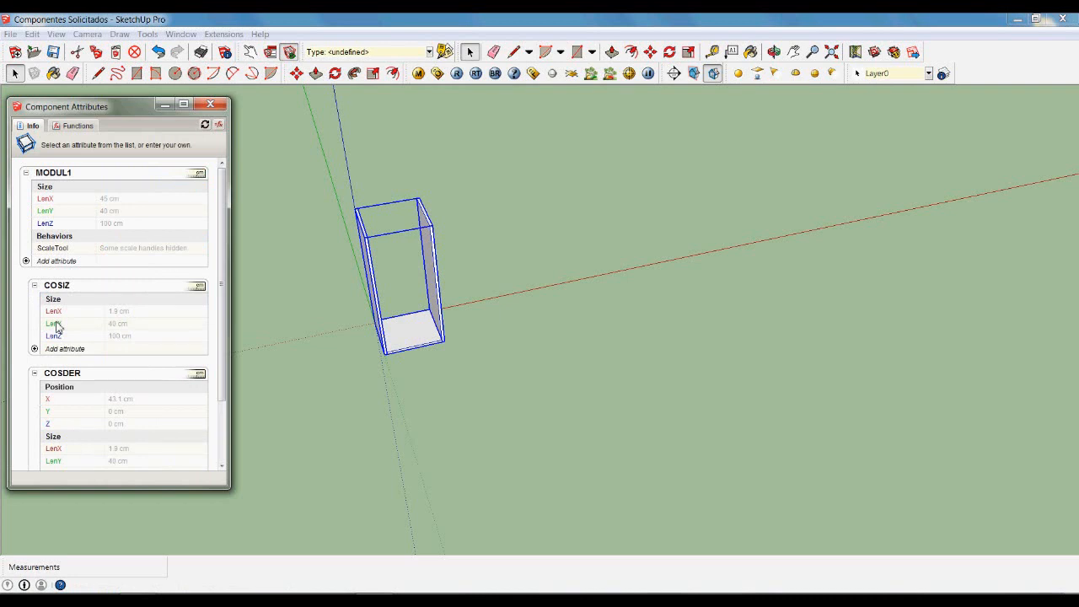
Set COSDER's X position to a formula subtracting COSDER's own LenX from MODUL1's LenX.
drag(226, 373, 227, 392)
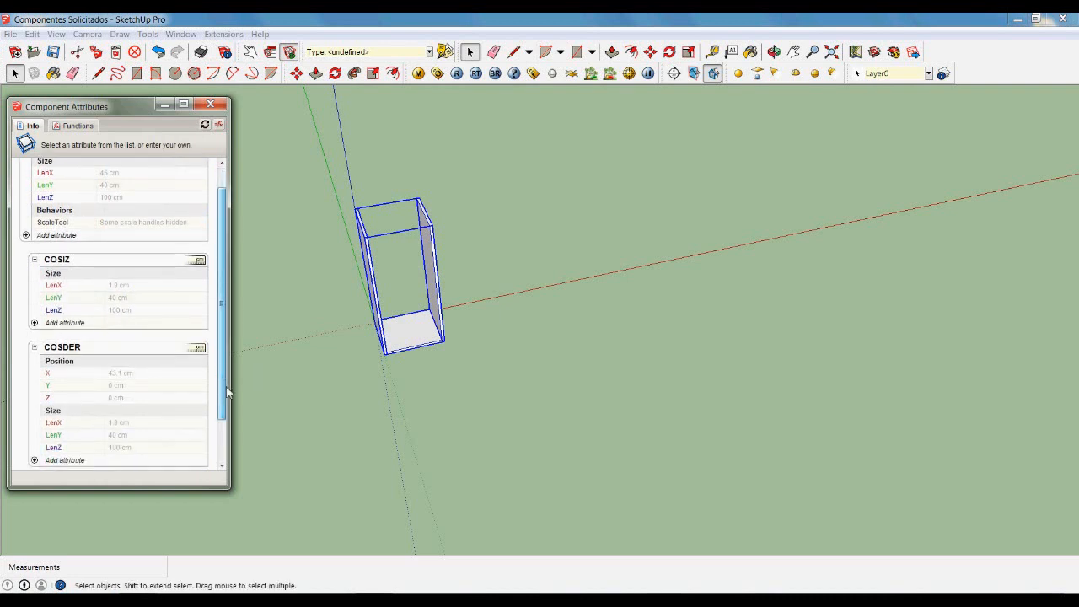
click(130, 379)
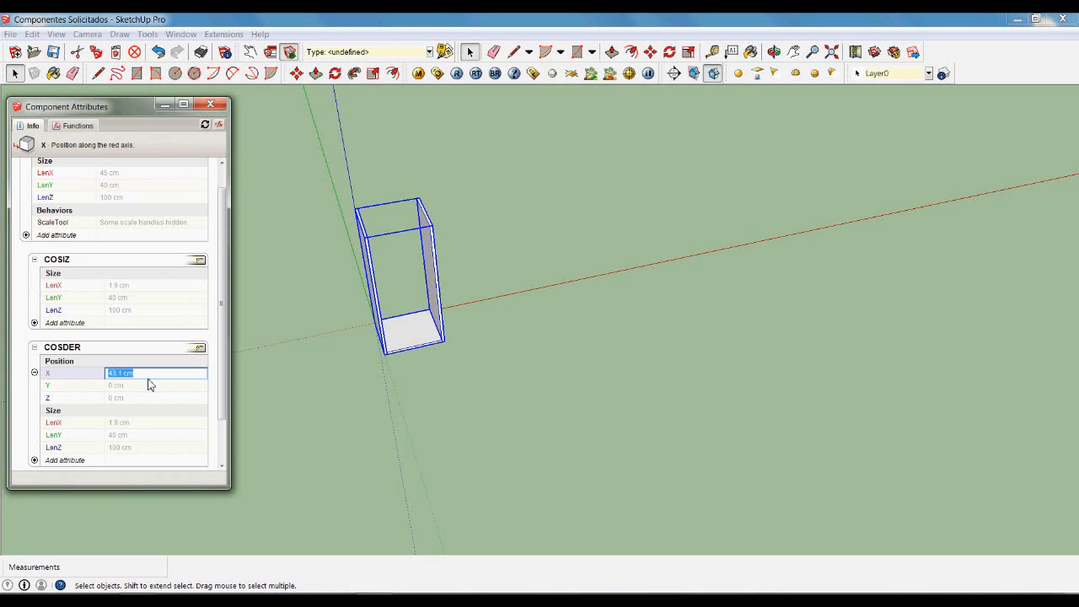
key(BackSpace)
drag(222, 315, 230, 271)
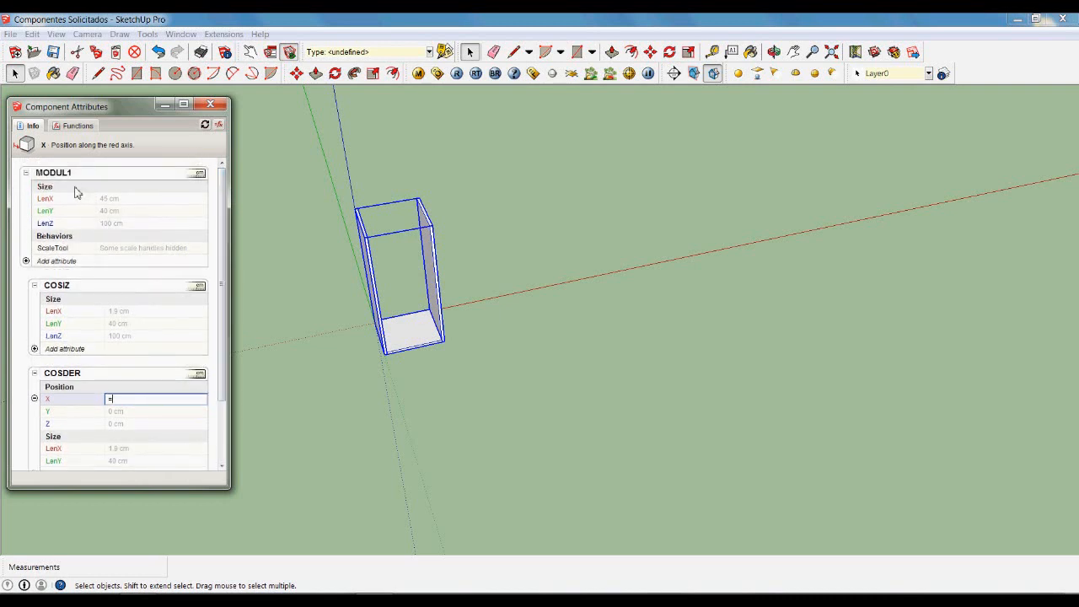
click(145, 203)
text(-)
scroll(221, 384, down, 2)
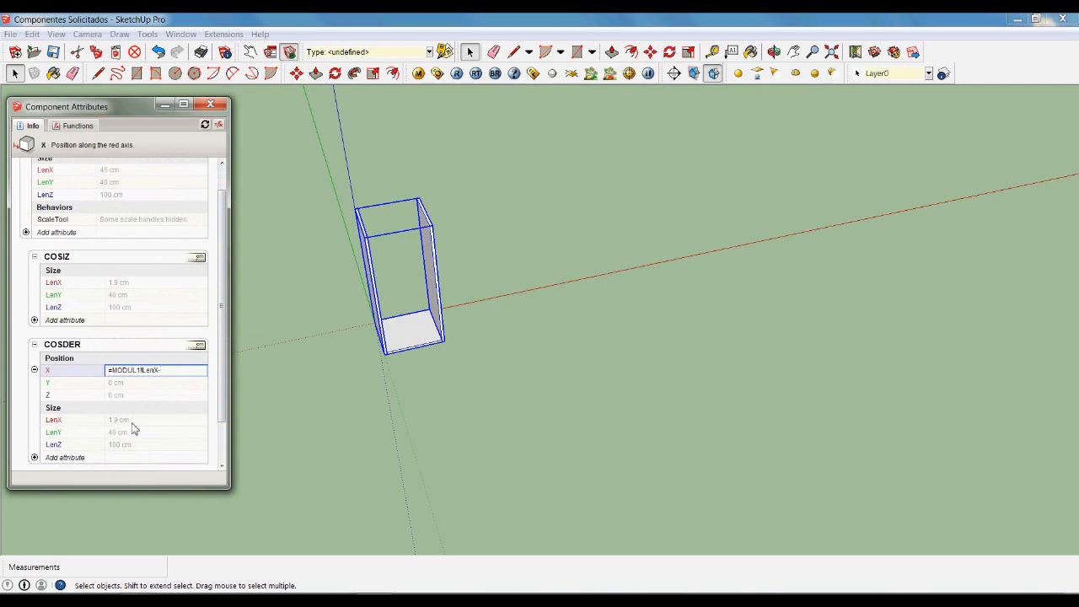
click(84, 424)
key(Return)
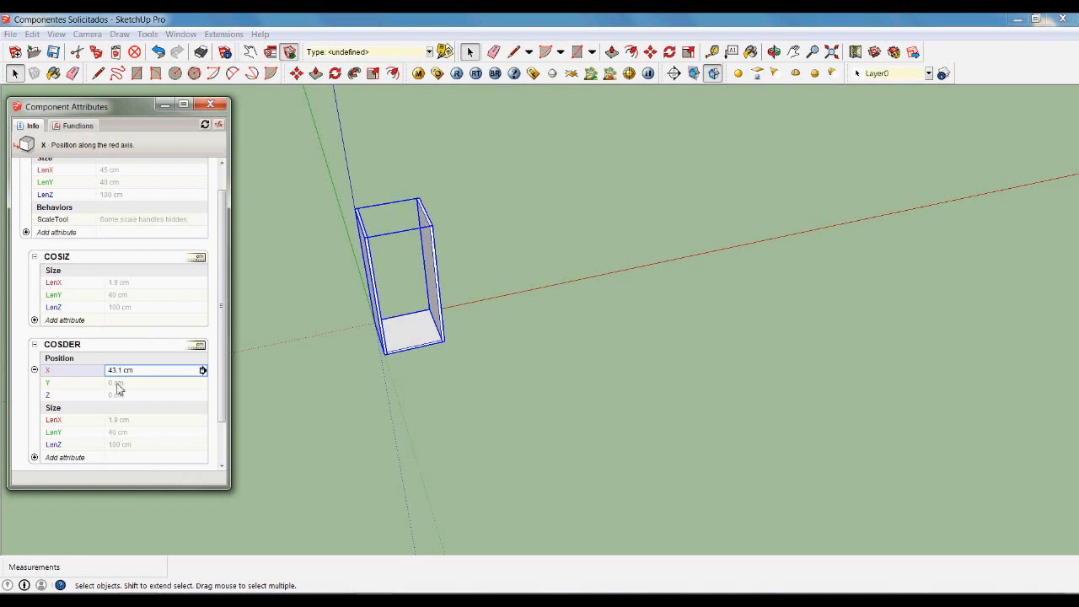
Fix COSDER's LenX at 1.9 cm and its LenY at 40 cm with constant formulas.
scroll(83, 382, down, 1)
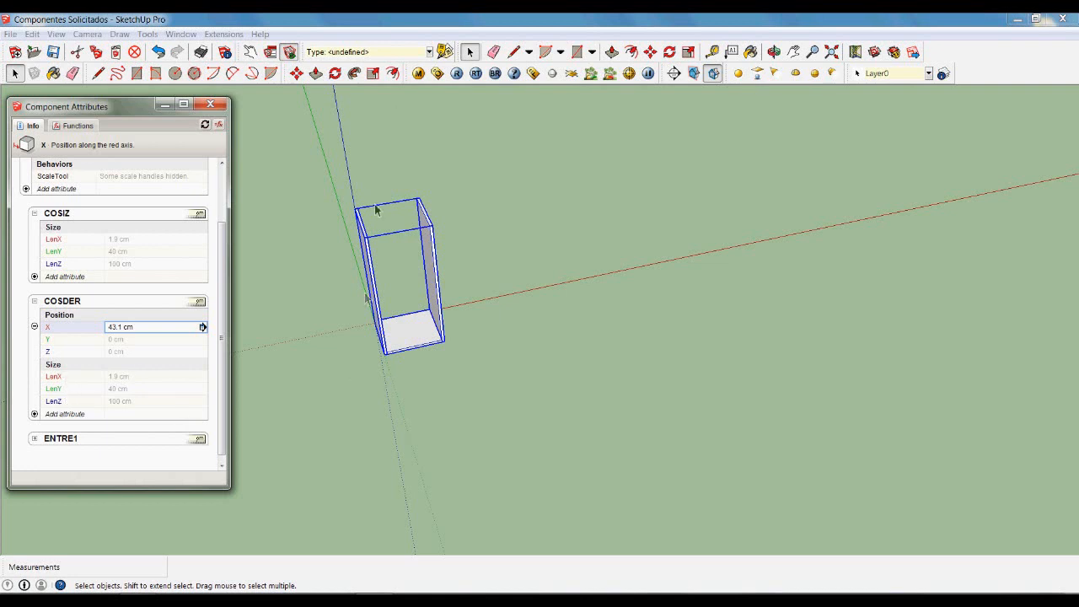
click(144, 377)
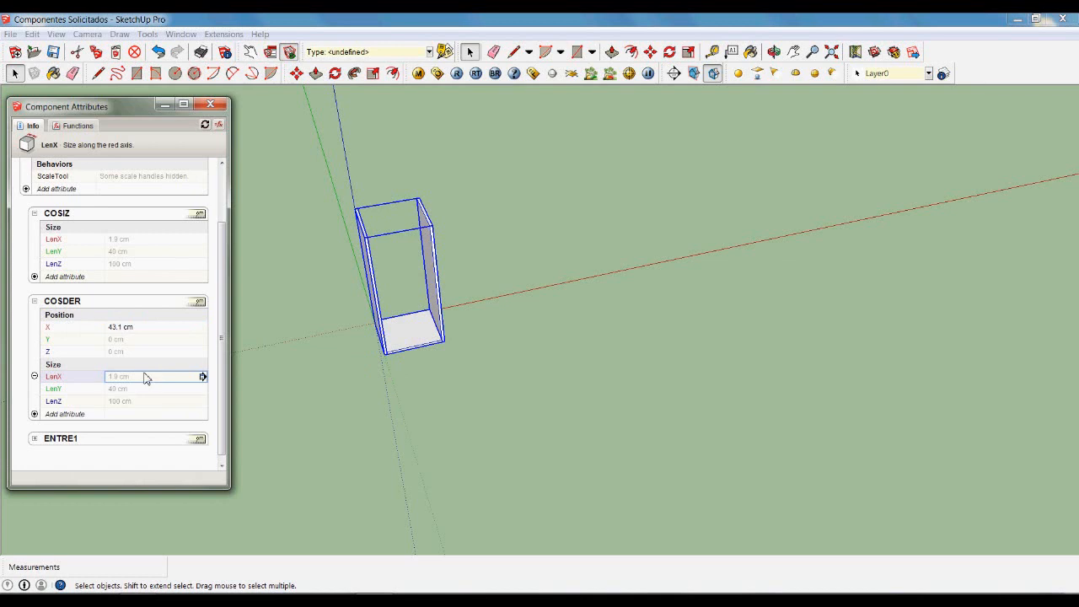
text(=1.9)
key(Return)
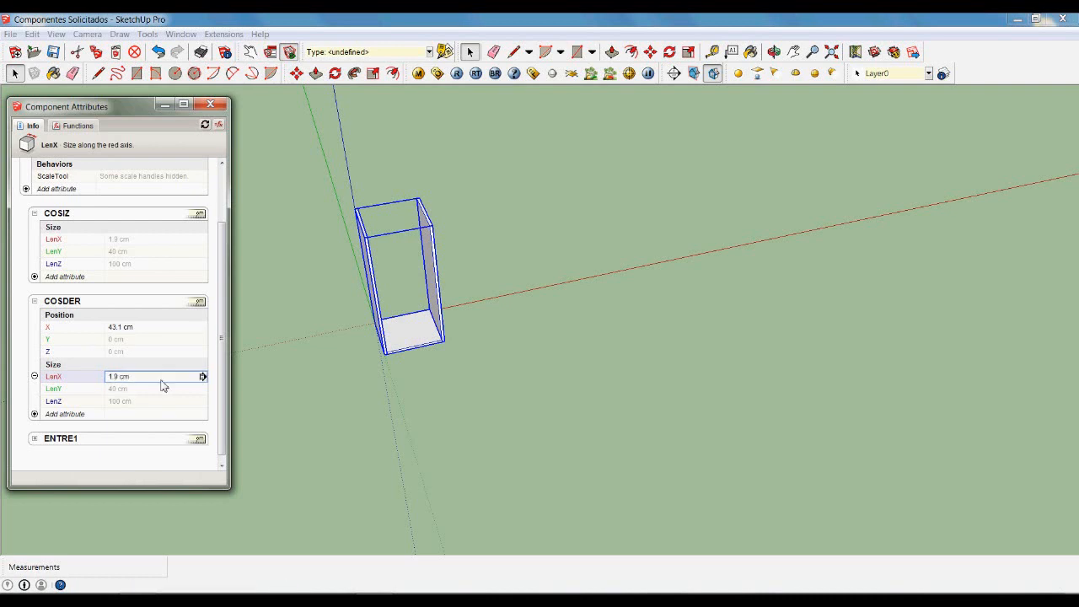
click(117, 391)
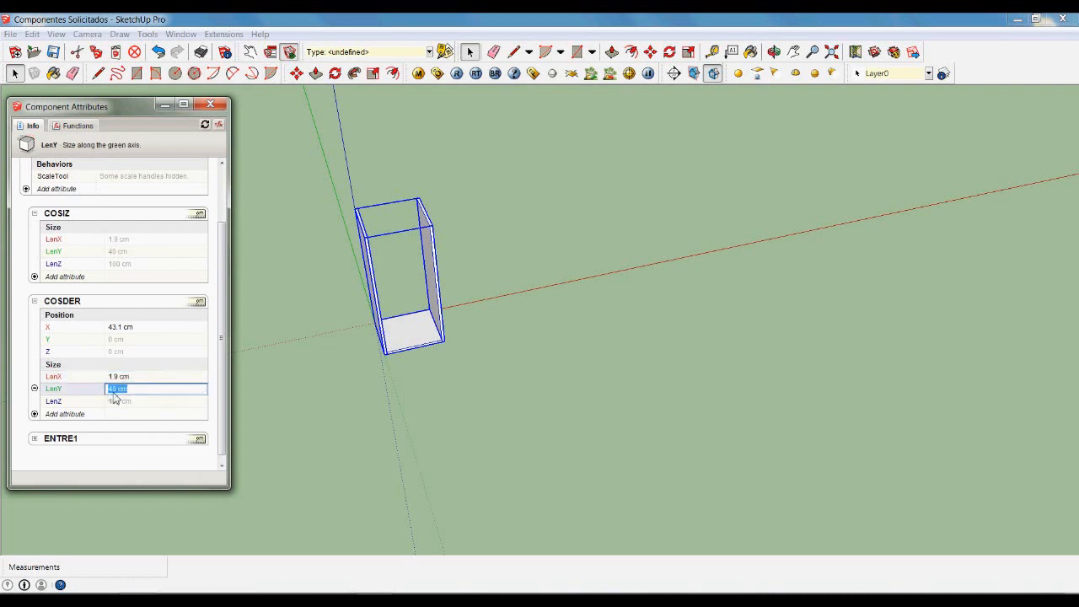
click(110, 390)
text(=)
key(BackSpace)
key(Return)
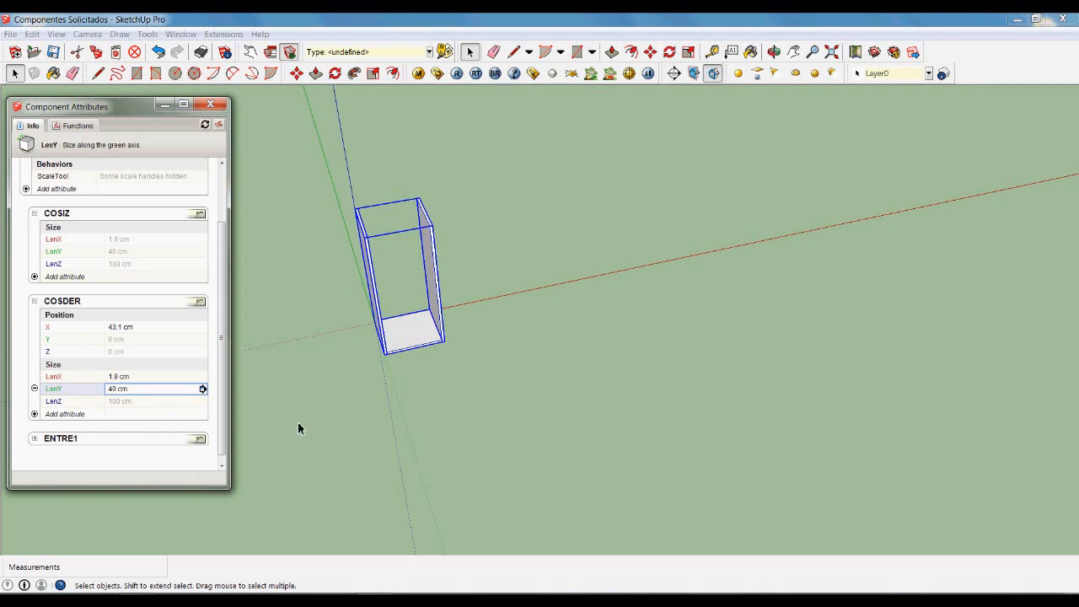
Fix COSIZ's LenX at 1.9 cm with a constant formula.
middle_drag(468, 385, 448, 281)
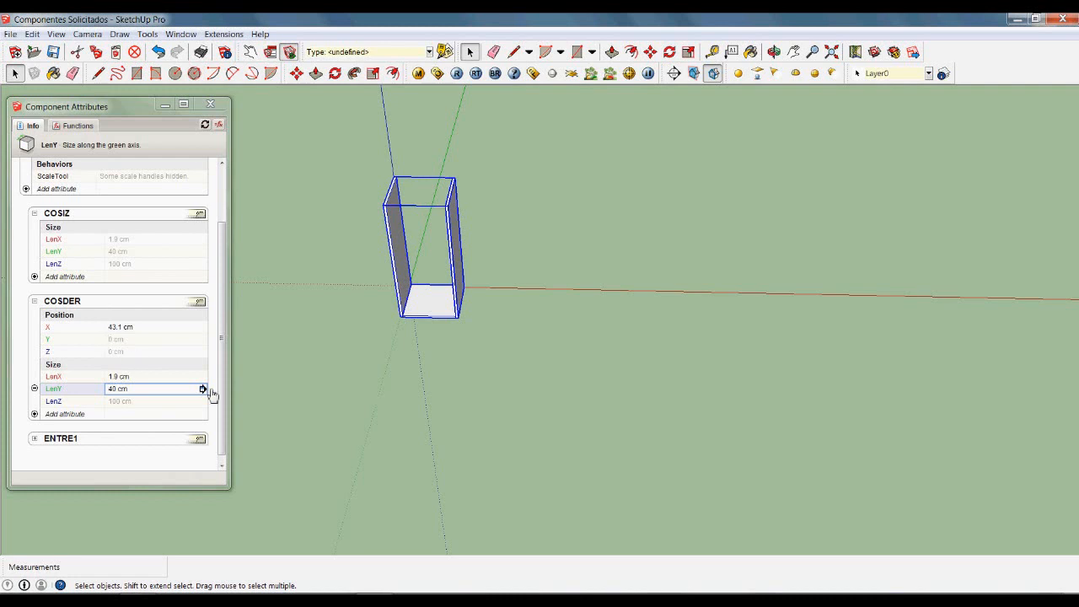
scroll(230, 355, up, 2)
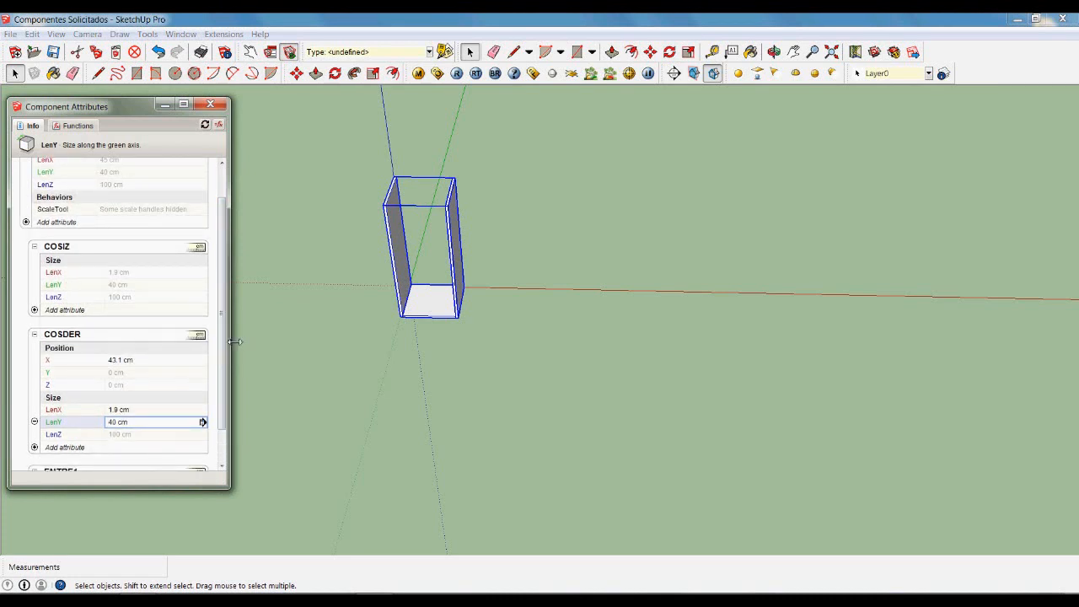
click(154, 273)
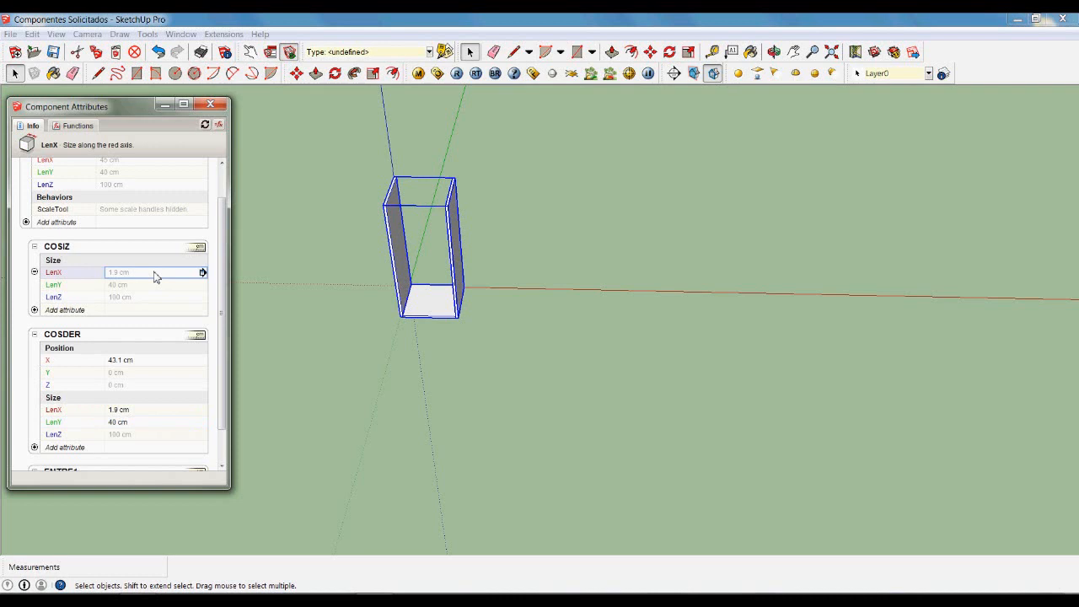
click(154, 274)
text(=)
key(BackSpace)
key(BackSpace)
key(BackSpace)
key(Return)
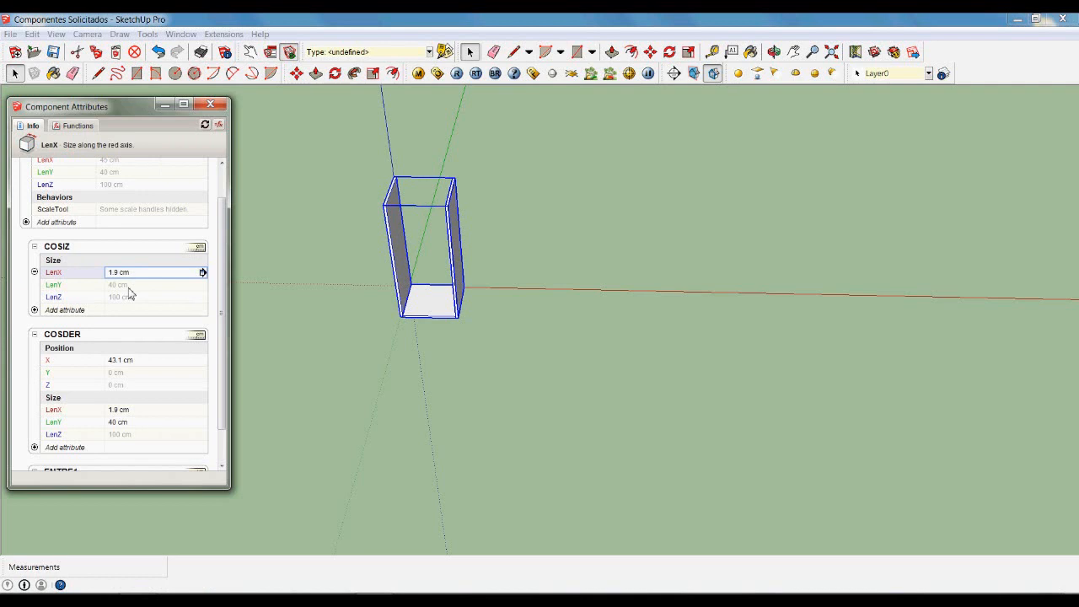
Fix COSIZ's LenY at 40 cm with a constant formula.
click(129, 291)
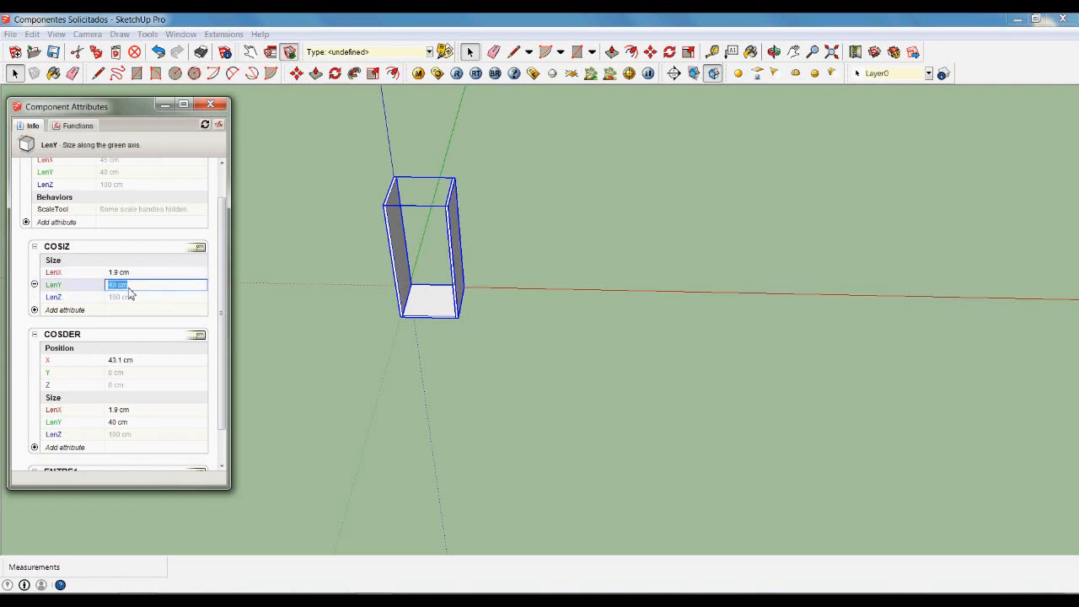
click(111, 287)
text(=)
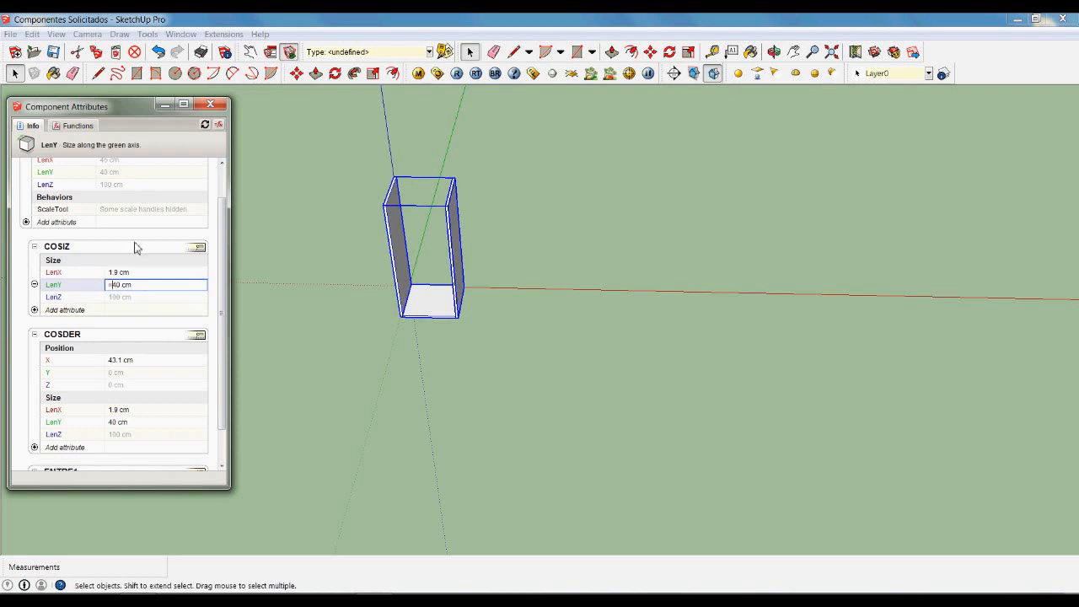
key(Return)
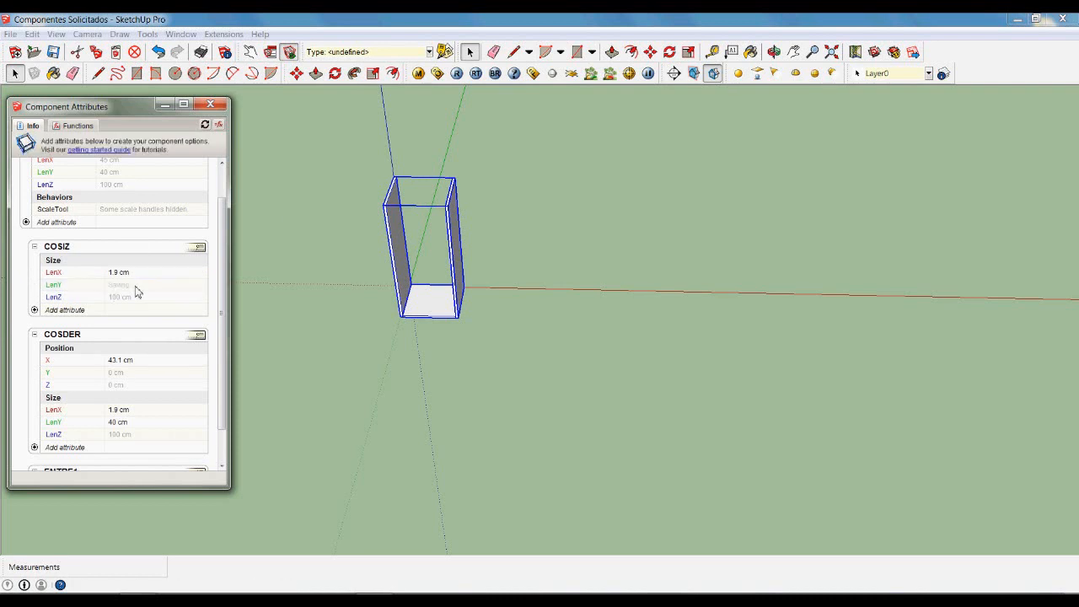
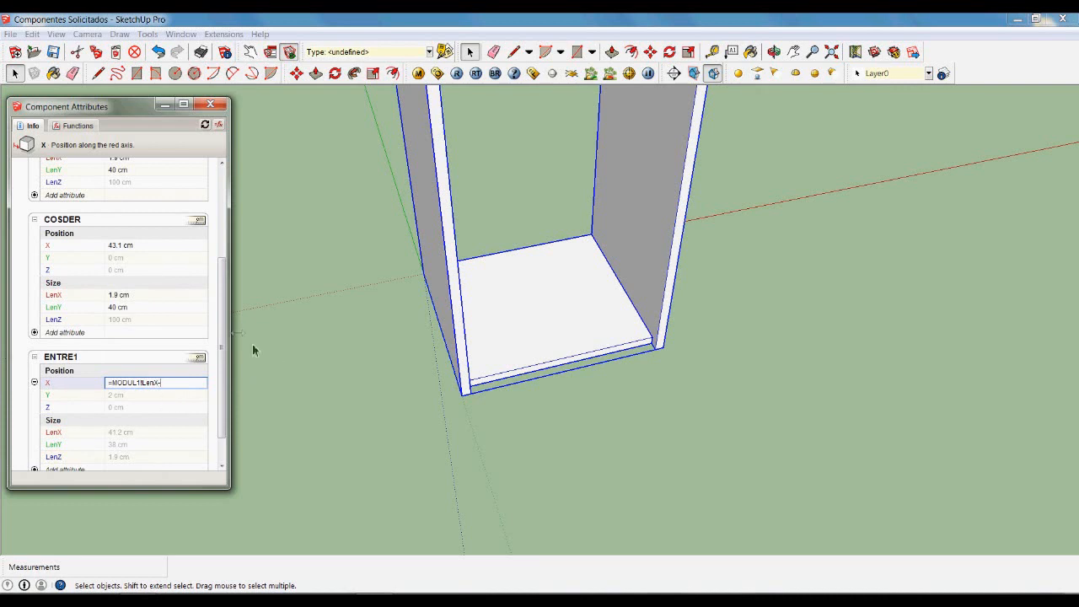
Complete ENTRE1's X position formula as MODUL1's LenX minus MODUL1's LenX plus 1.018 cm.
drag(221, 330, 235, 229)
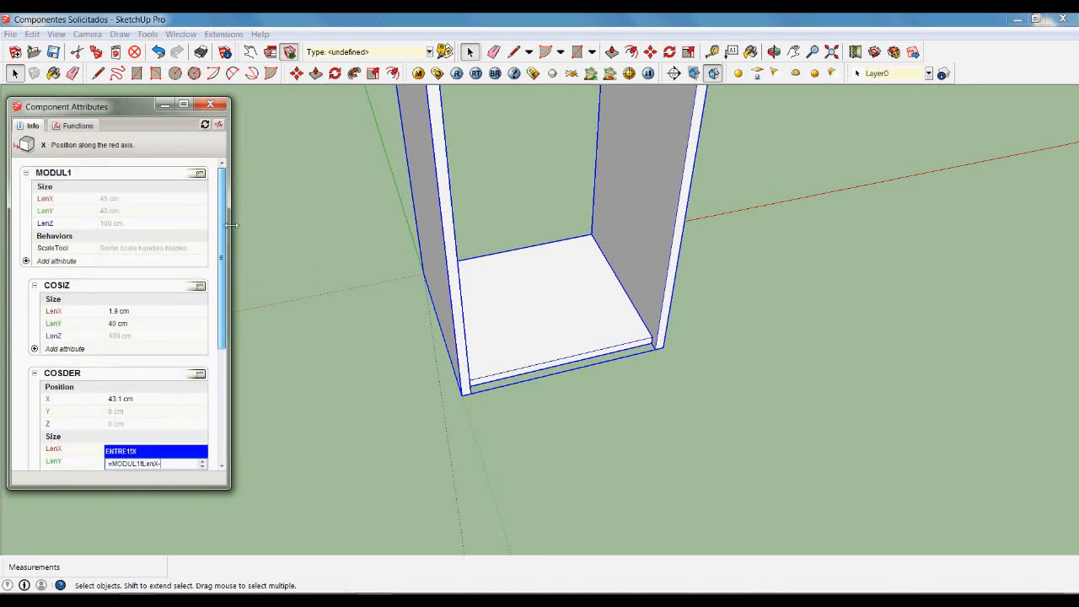
click(52, 199)
drag(219, 301, 226, 390)
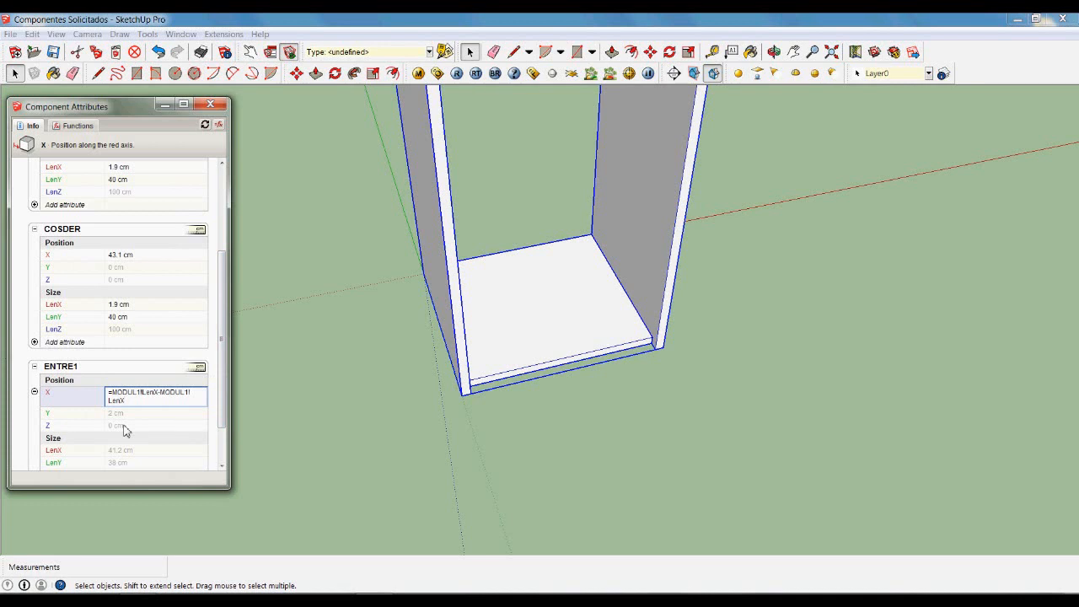
text(+)
text(.9)
text(18)
key(Return)
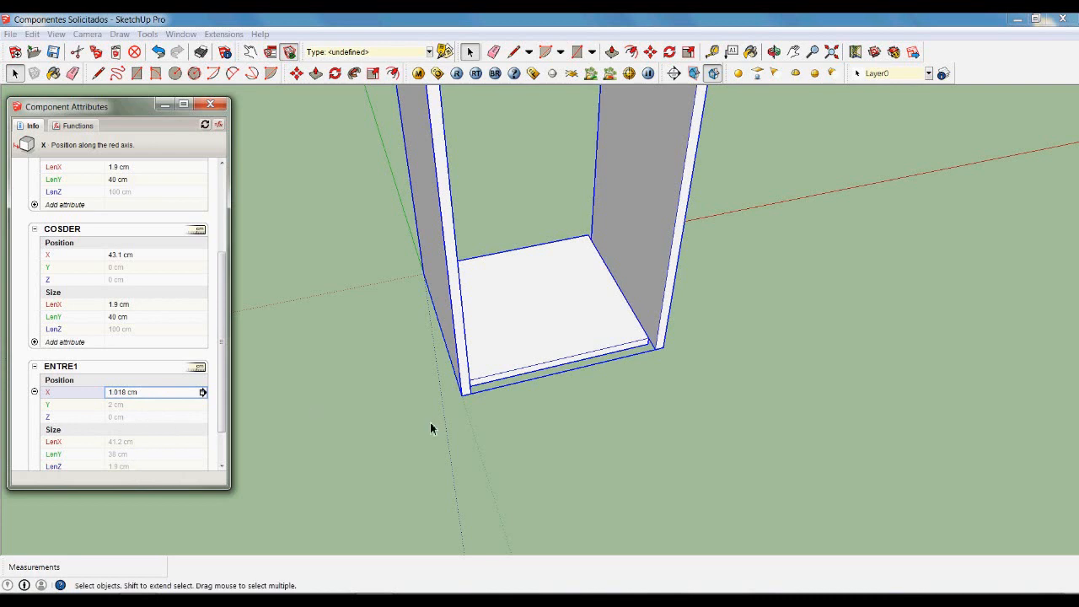
Add the Copies behavior attribute to the ENTRE1 bottom panel.
middle_drag(683, 383, 649, 349)
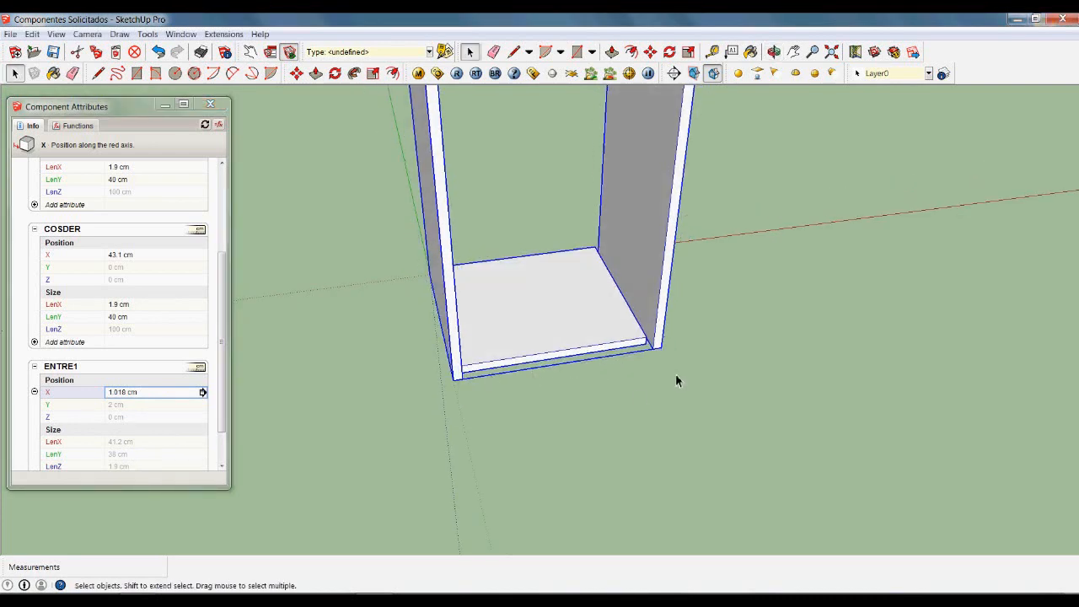
scroll(489, 421, down, 3)
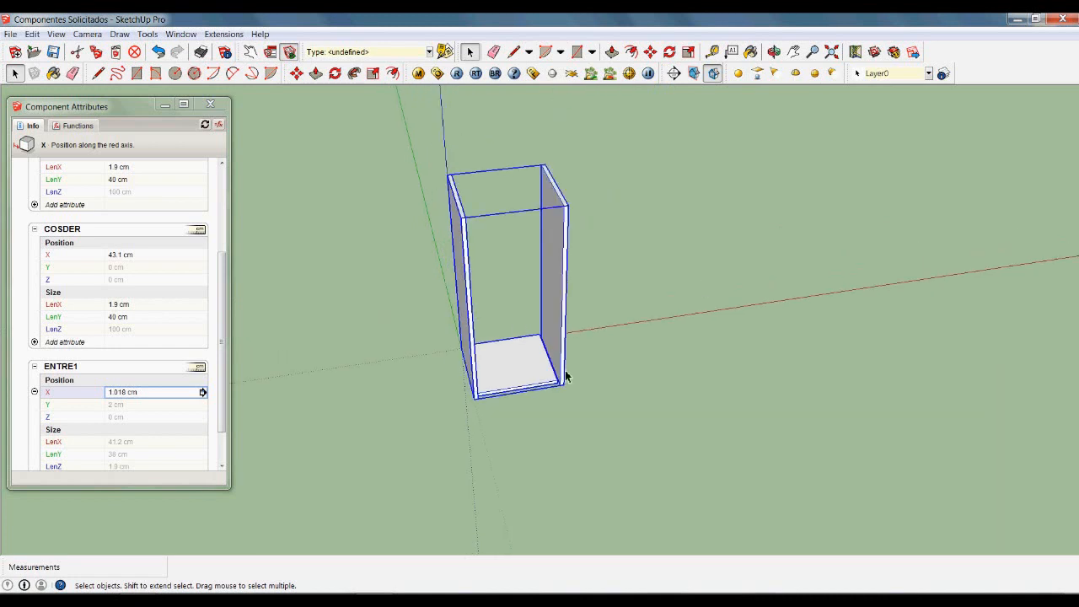
scroll(565, 380, up, 2)
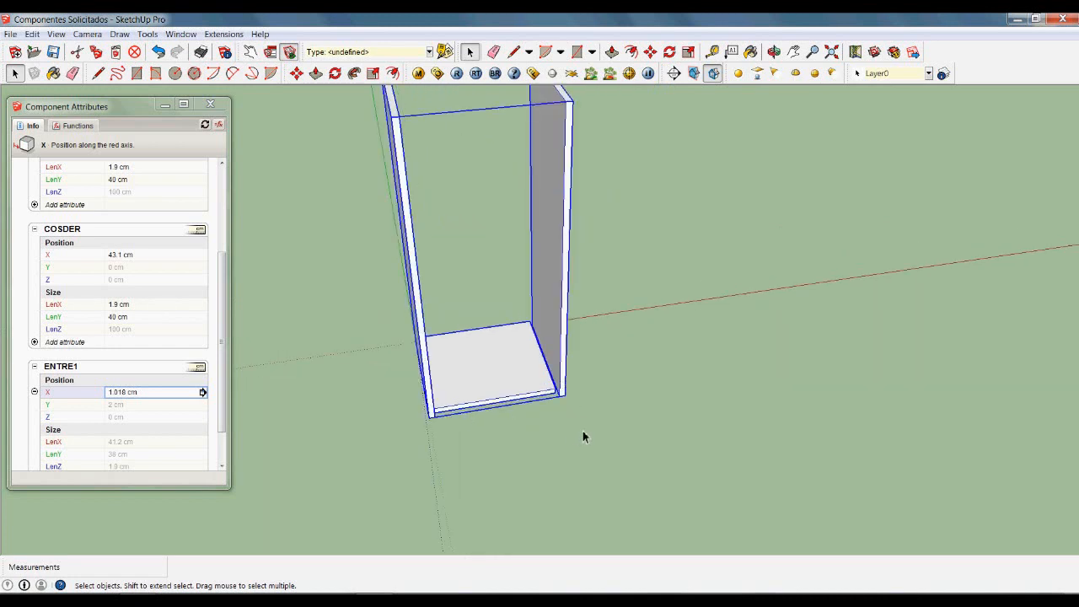
click(223, 439)
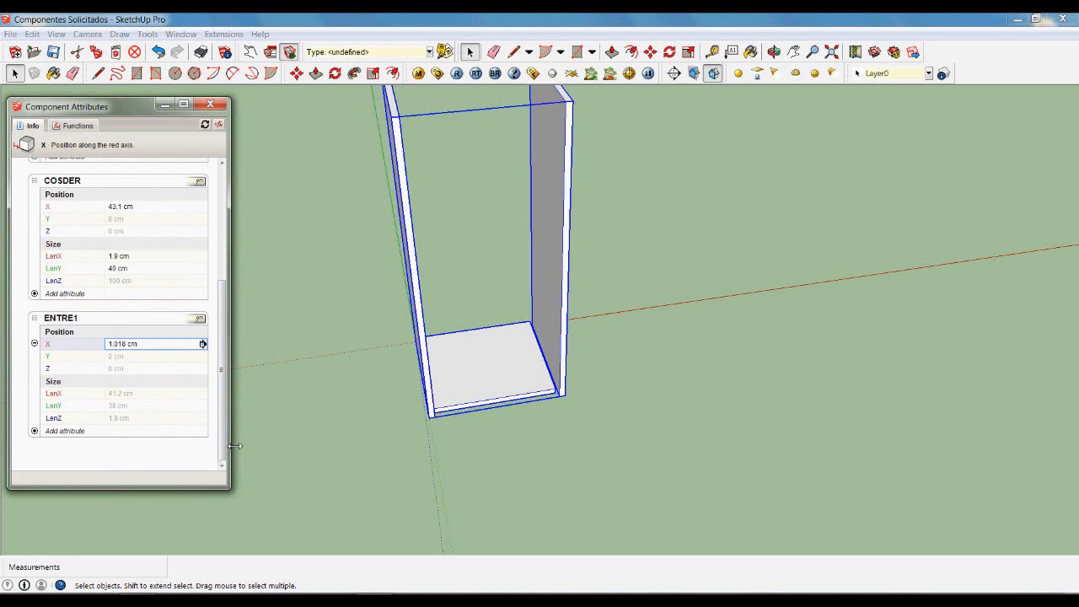
click(35, 433)
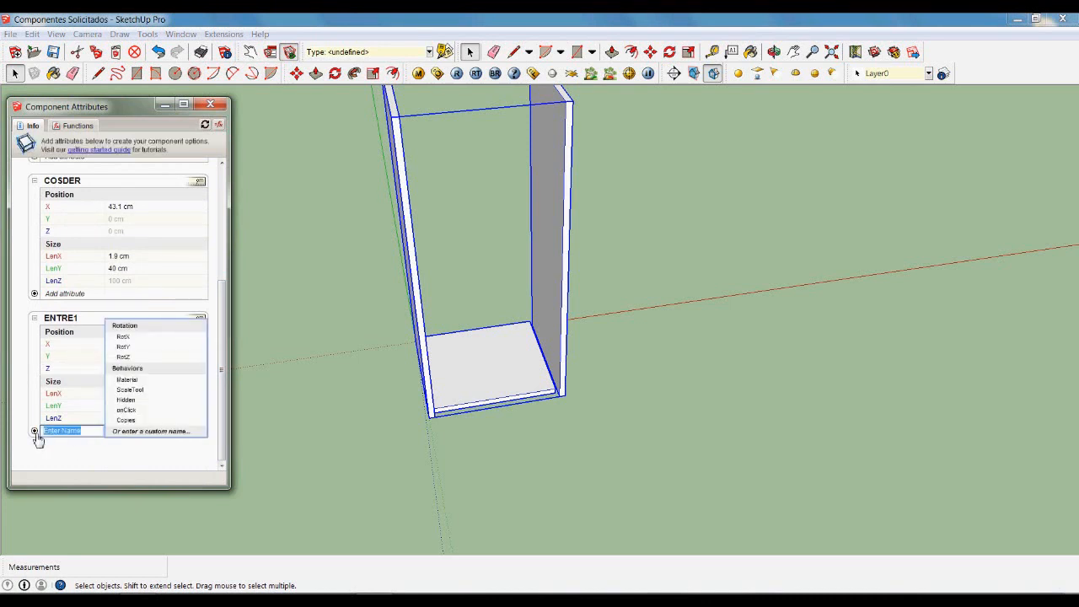
click(127, 420)
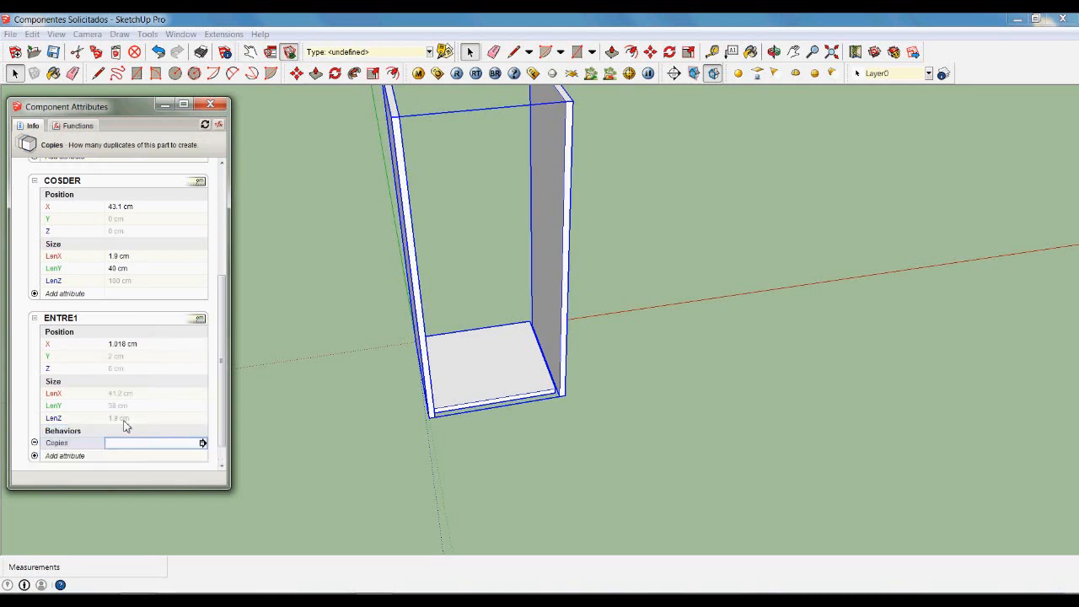
Add a custom attribute named SEPARACION to the ENTRE1 panel.
scroll(225, 443, down, 1)
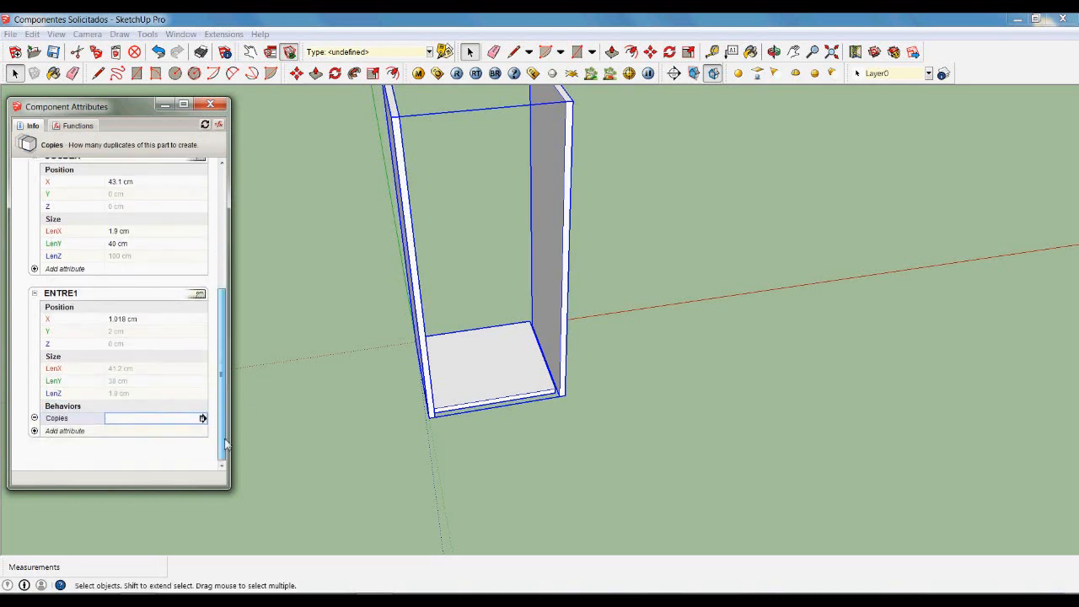
click(36, 431)
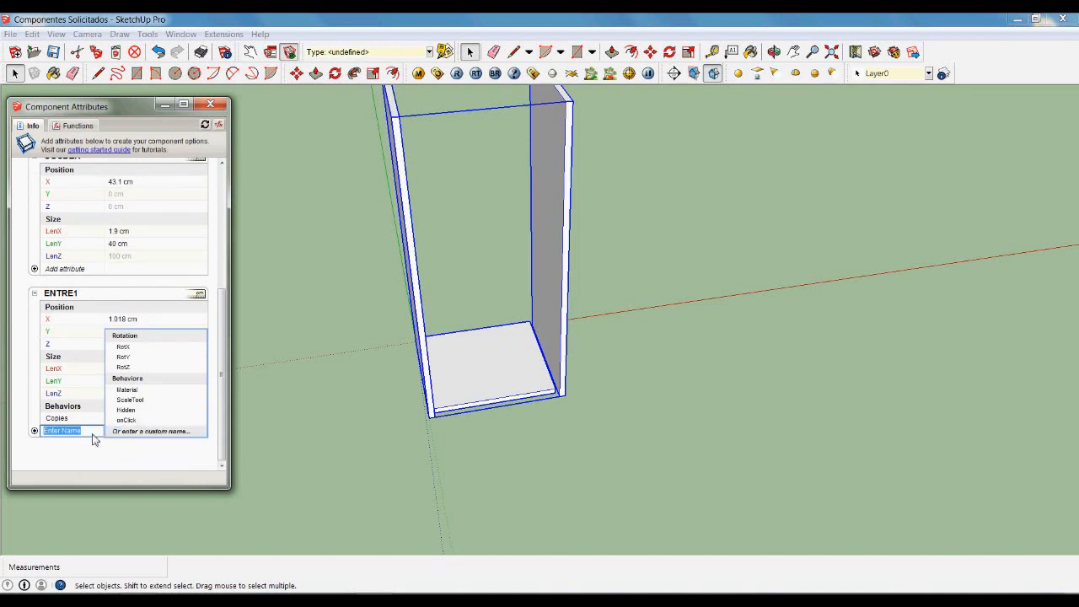
text(SEPARACION)
key(Return)
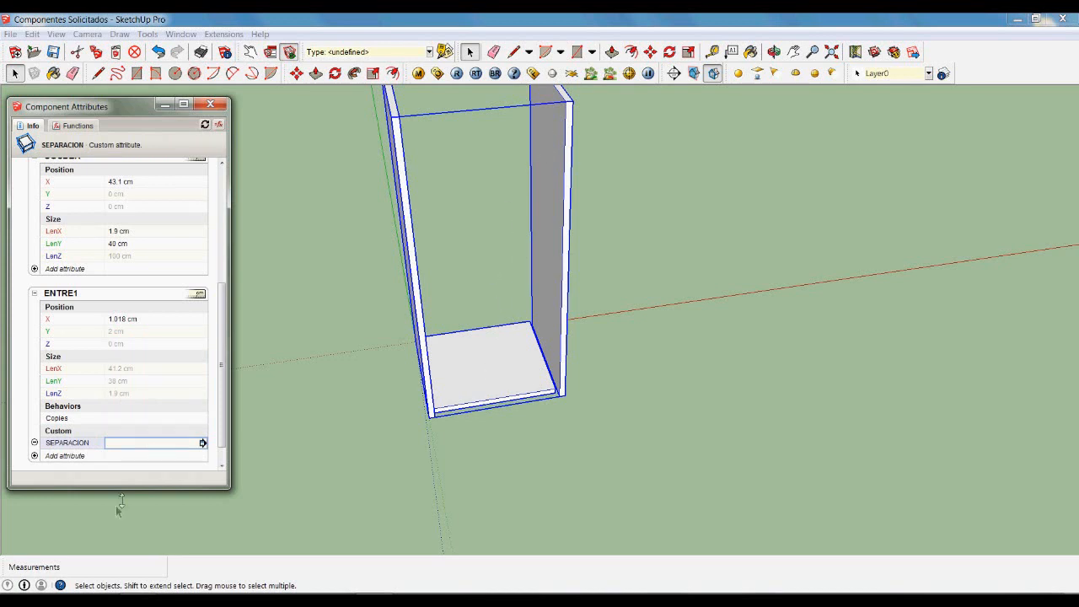
Set ENTRE1's SEPARACION attribute to 32.
click(129, 447)
text(32)
key(Return)
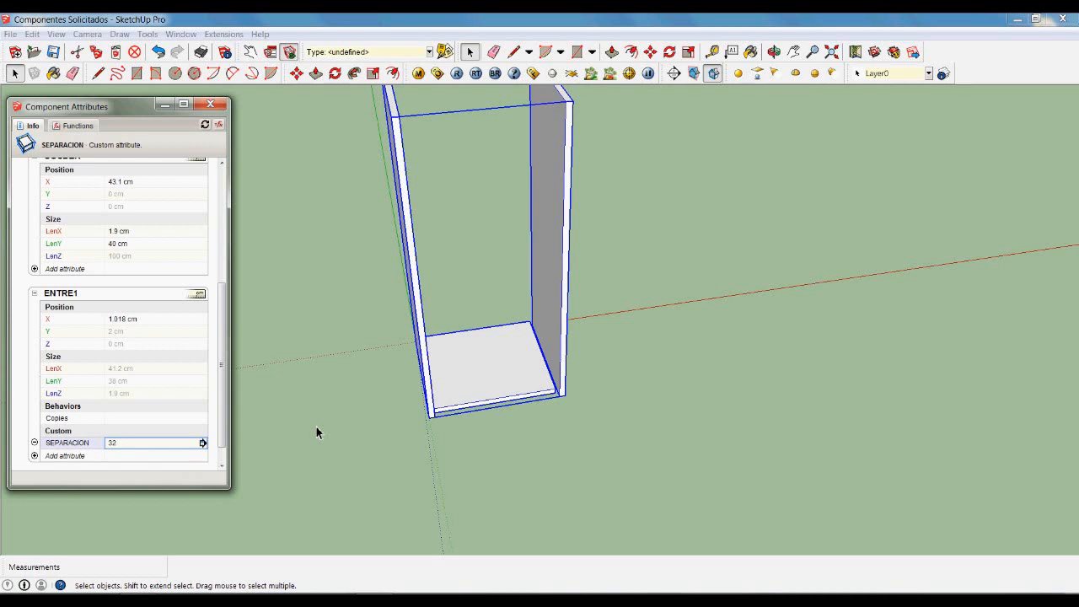
Set ENTRE1's Copies formula to MODUL1's LenZ divided by SEPARACION.
click(132, 419)
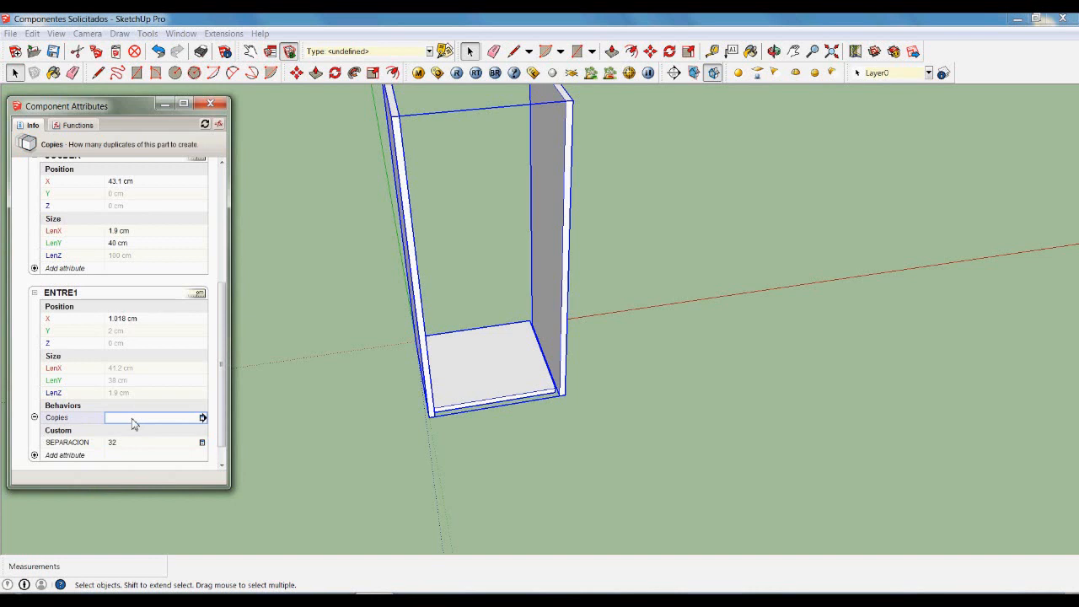
click(138, 422)
text(=)
drag(225, 313, 225, 191)
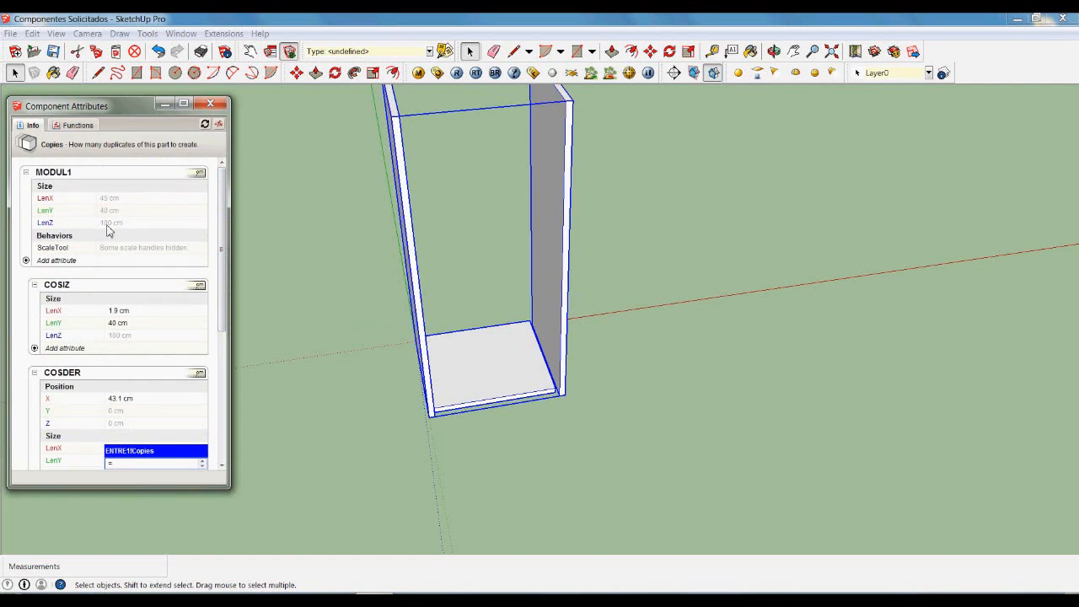
click(61, 226)
drag(224, 300, 222, 418)
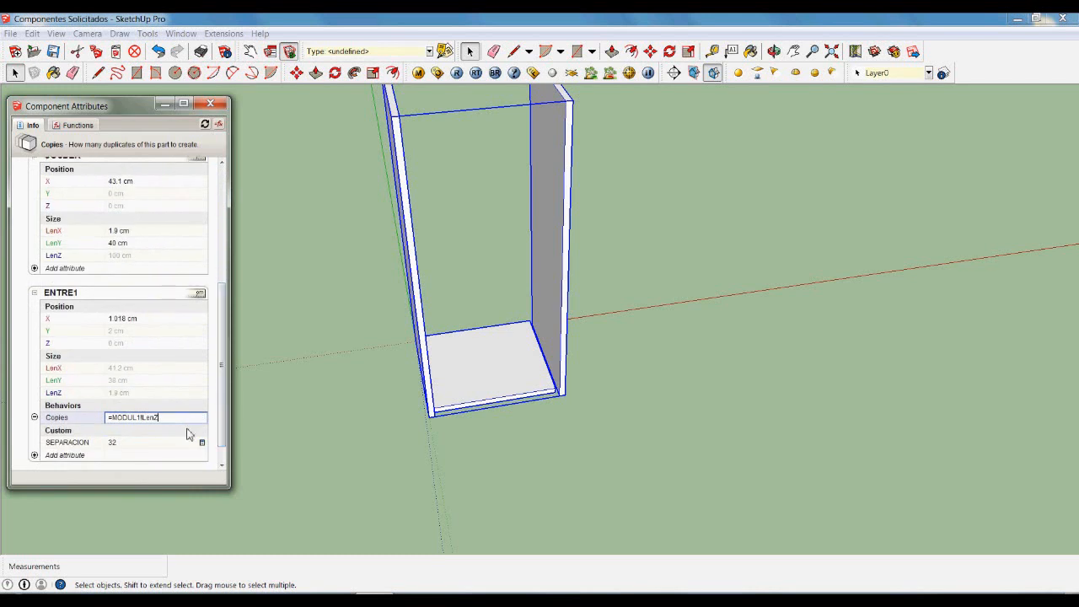
text(/)
click(84, 445)
key(Return)
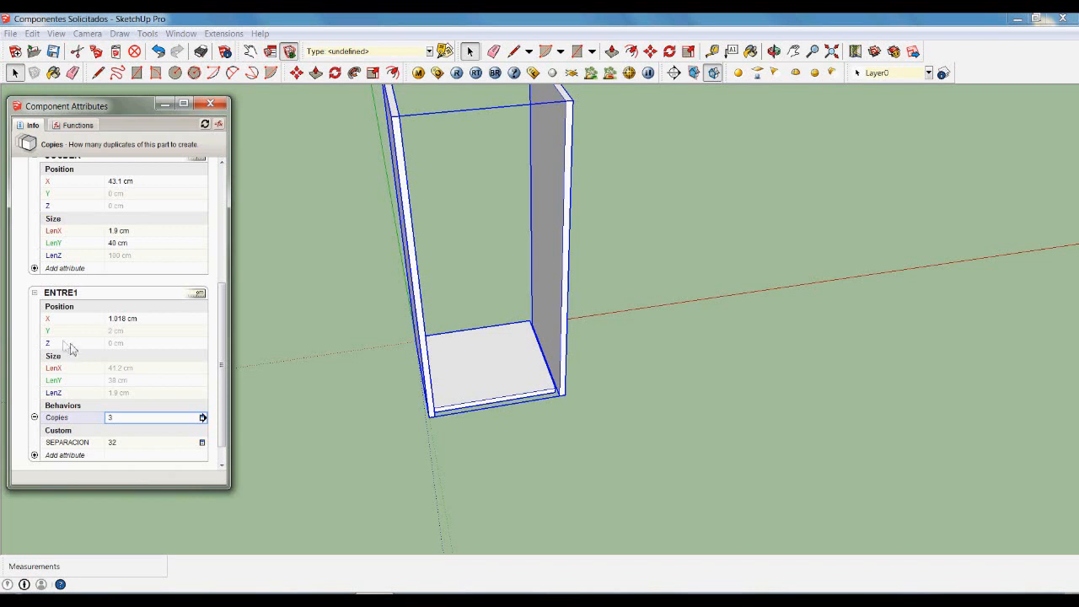
Set ENTRE1's Z position formula to 0 plus COPY multiplied by SEPARACION.
click(138, 346)
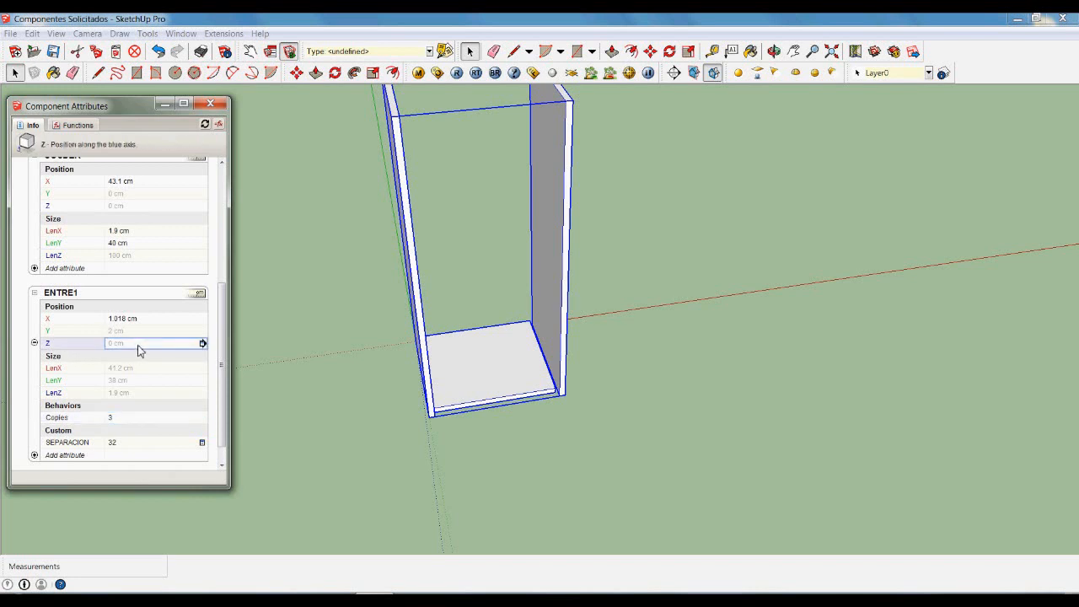
click(140, 349)
key(BackSpace)
key(BackSpace)
key(BackSpace)
key(BackSpace)
text(=0+COPY*)
click(72, 447)
key(Return)
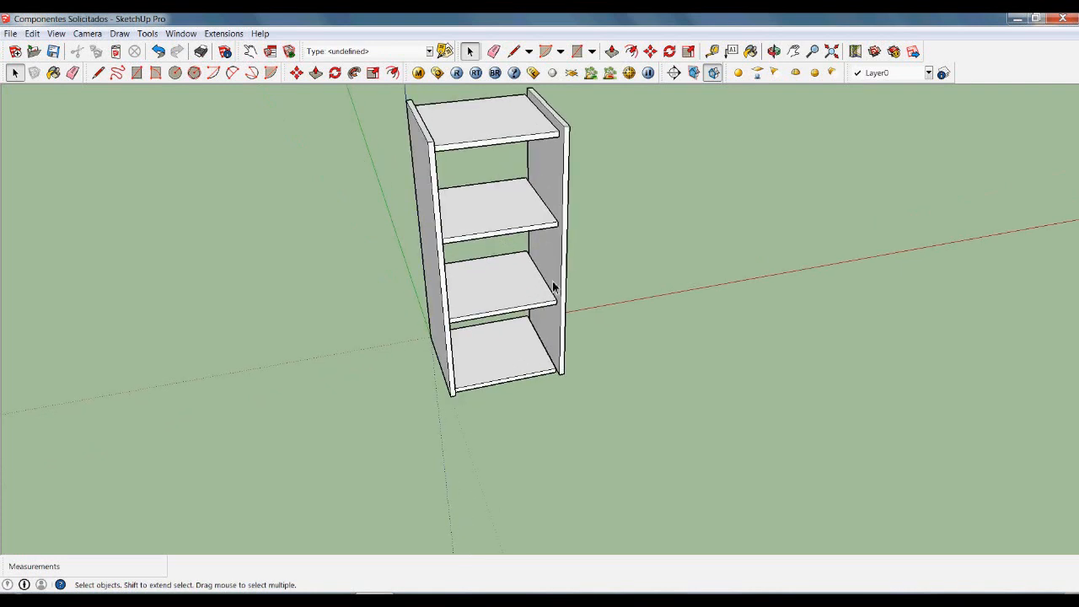
Set ENTRE1's LenX formula to MODUL1's LenX minus COSDER's LenX times 1.5.
click(545, 297)
right_click(553, 295)
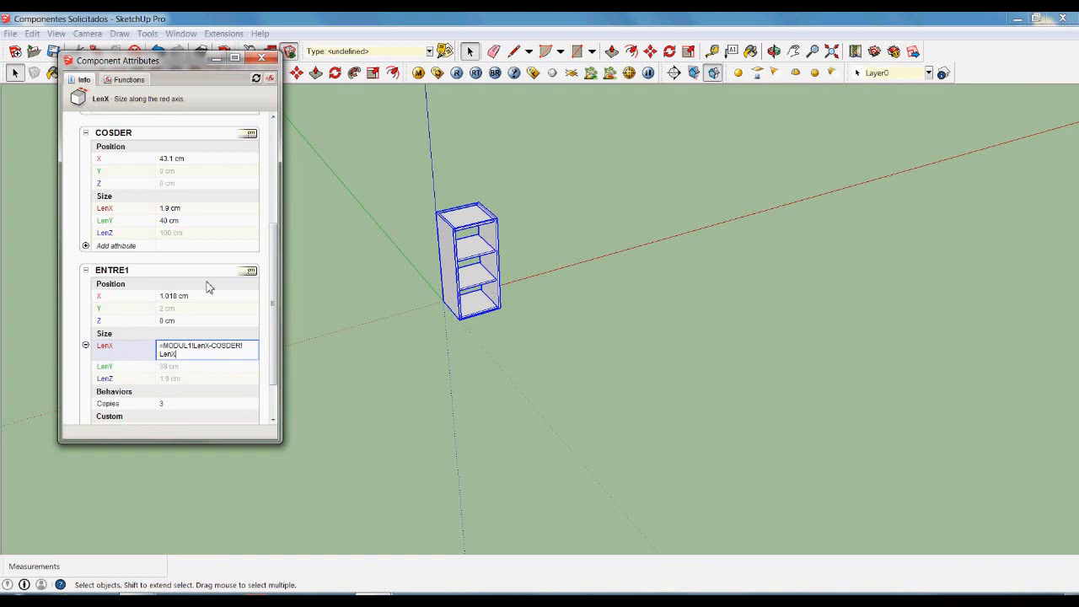
text(1.5)
key(Return)
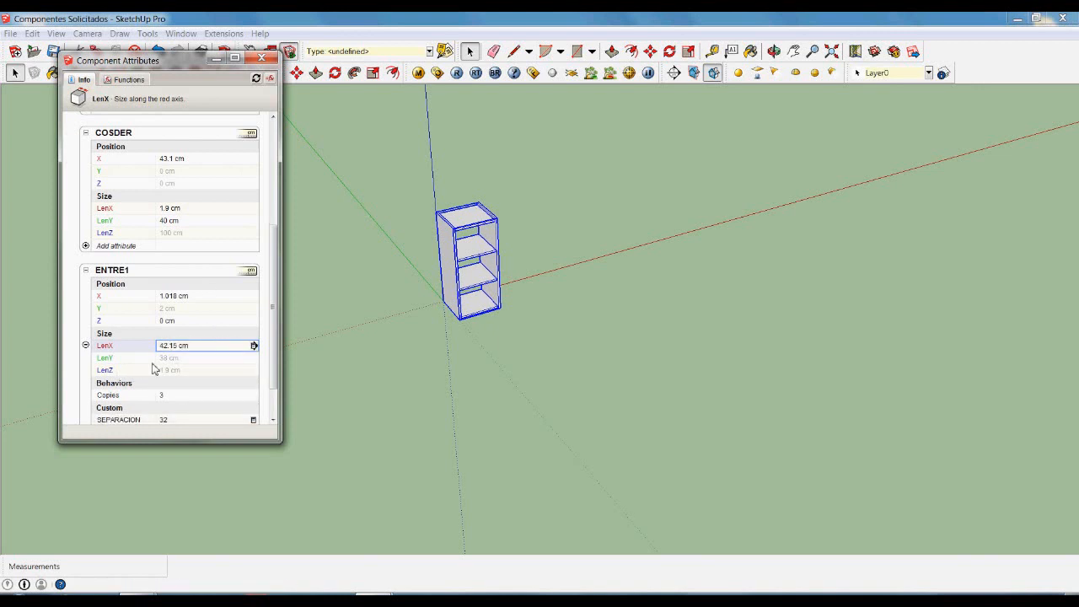
Fix ENTRE1's LenY at 38 cm with a constant formula.
click(199, 359)
text(=)
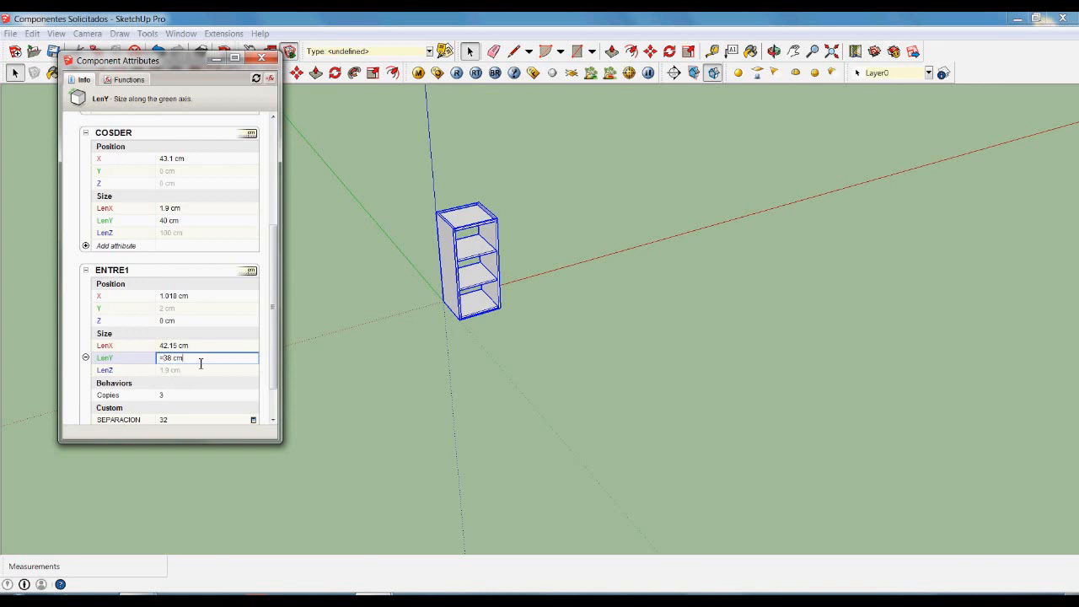
key(BackSpace)
key(BackSpace)
key(BackSpace)
key(Return)
click(180, 375)
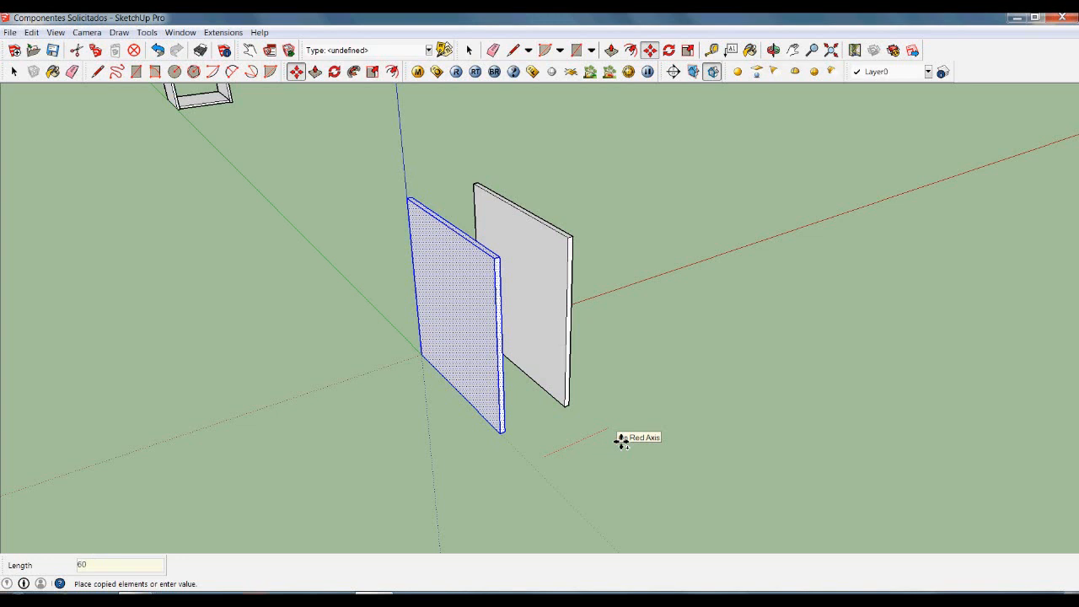
Copy the new side panel 60 cm along the red axis and move the copy back by one panel thickness.
key(Return)
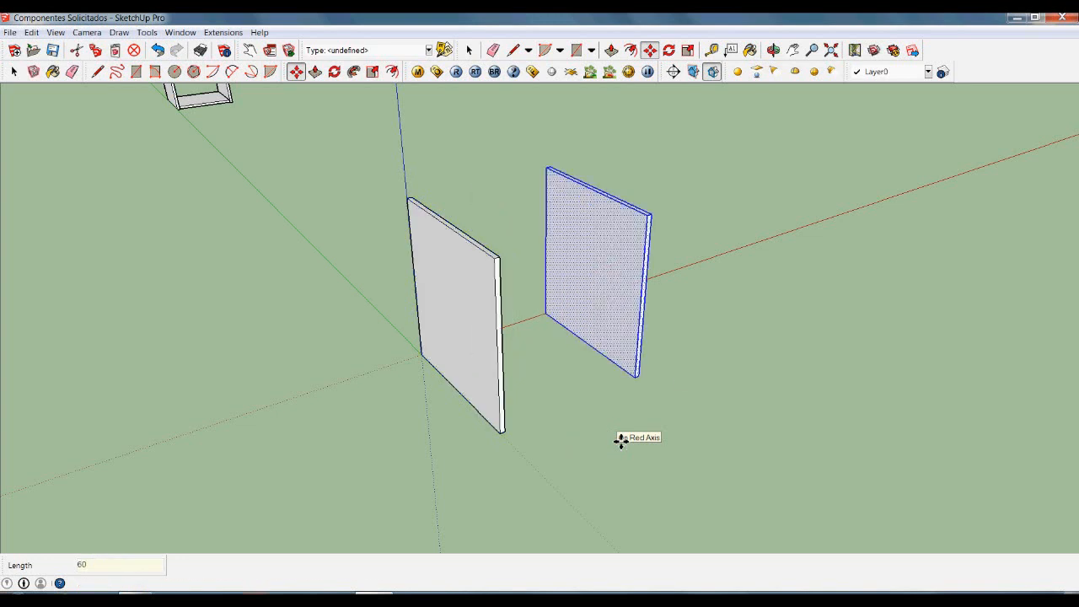
scroll(658, 388, up, 5)
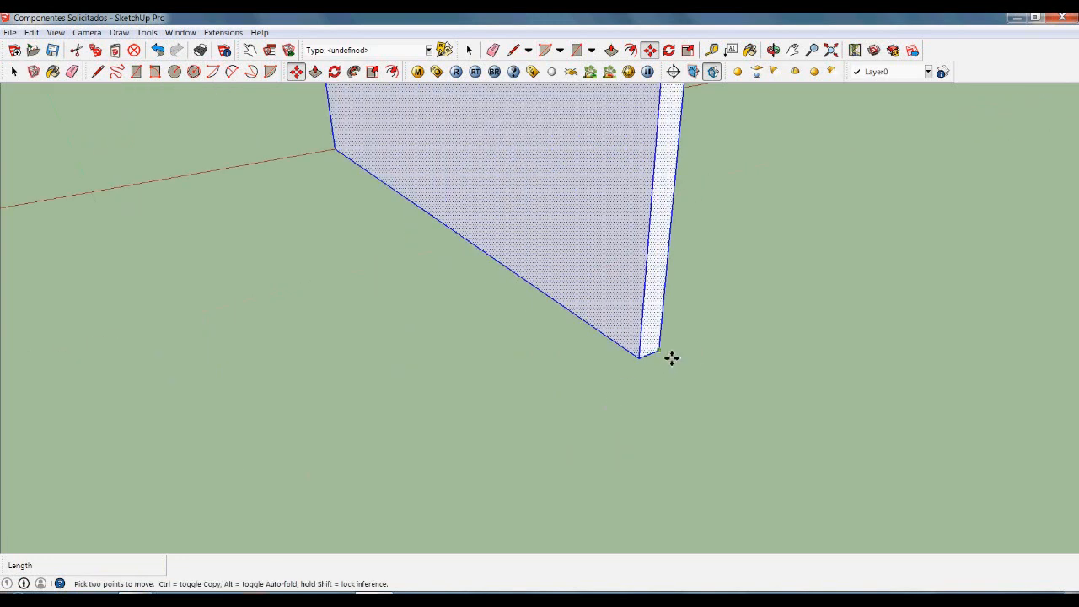
click(672, 358)
text(1.)
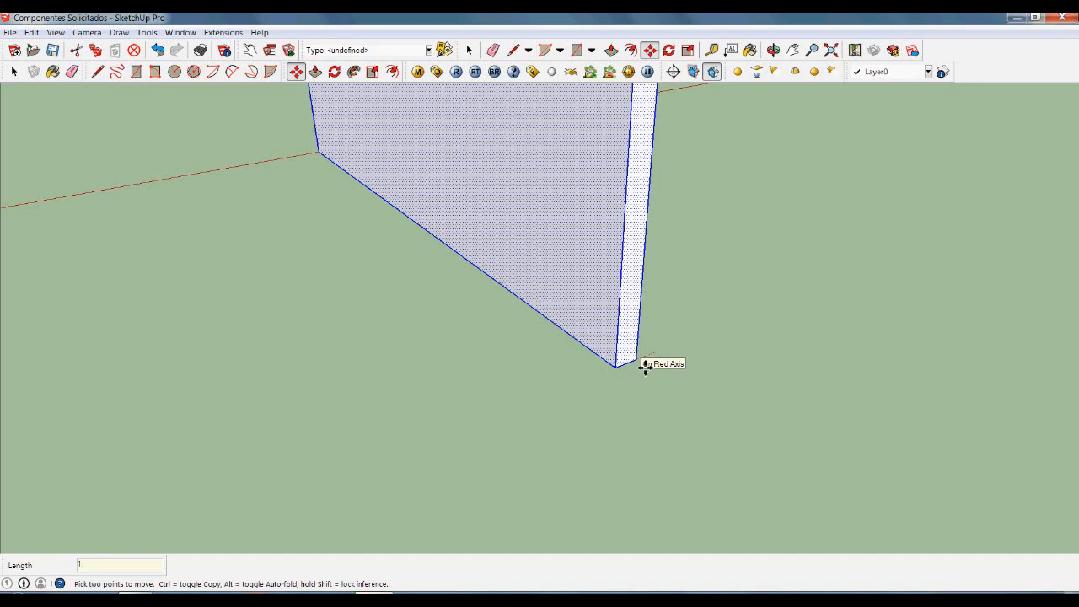
key(Return)
key(space)
scroll(655, 397, down, 5)
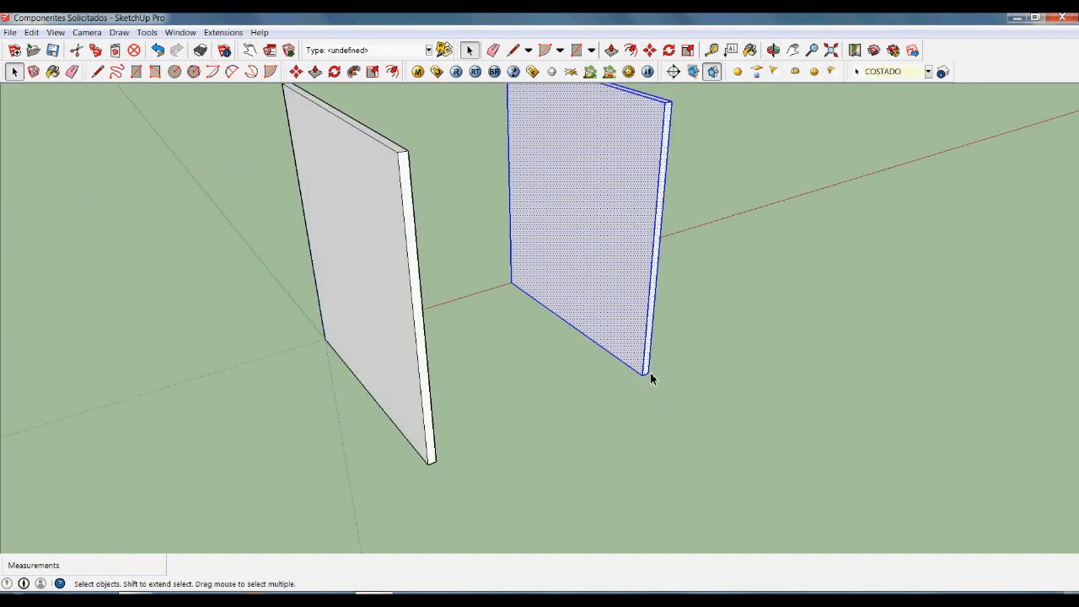
click(613, 420)
click(627, 275)
click(726, 319)
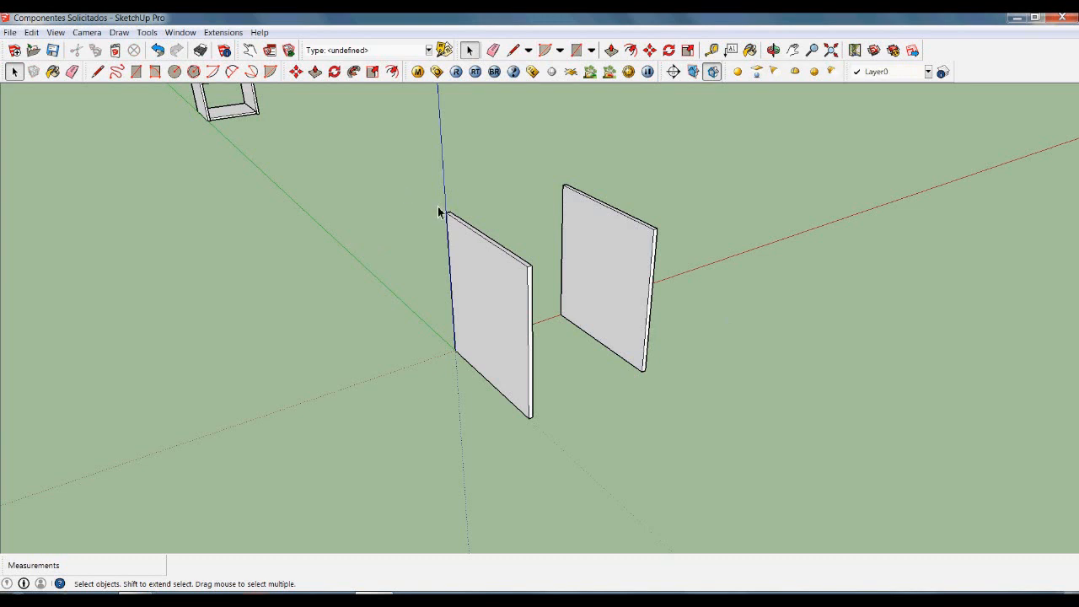
Make the side panel at the origin a component named COSBAJIZ, replacing the existing definition.
drag(413, 179, 553, 448)
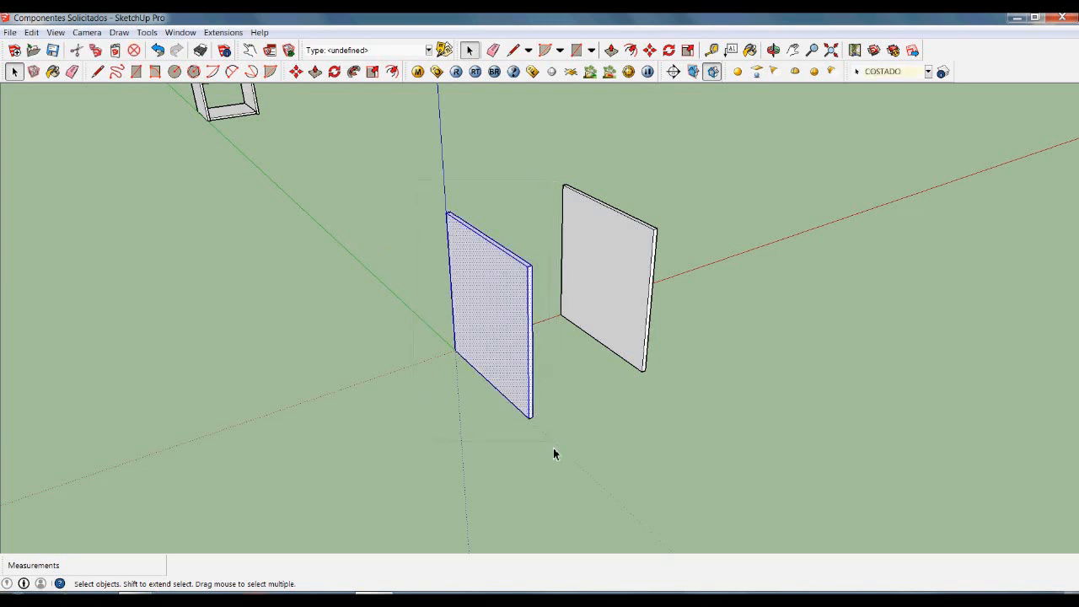
right_click(506, 309)
click(556, 400)
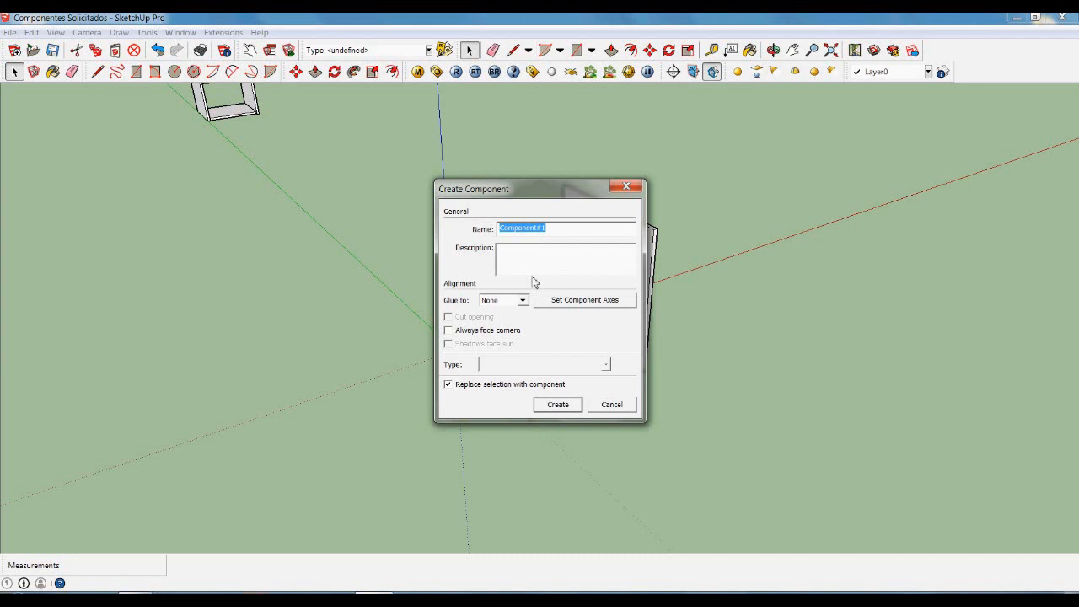
text(coSBAIIZ)
click(563, 405)
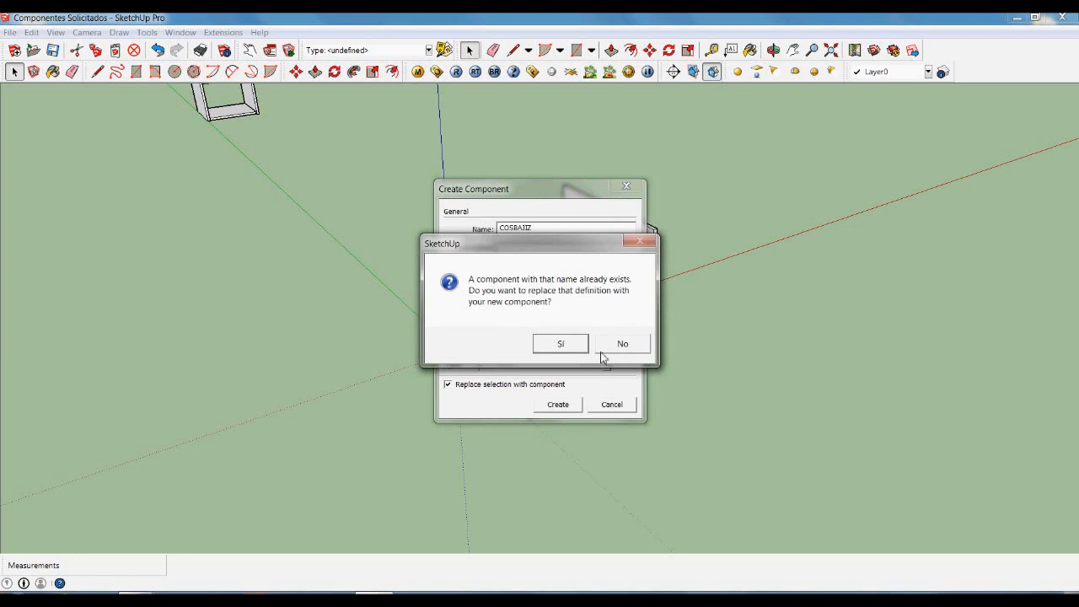
click(565, 345)
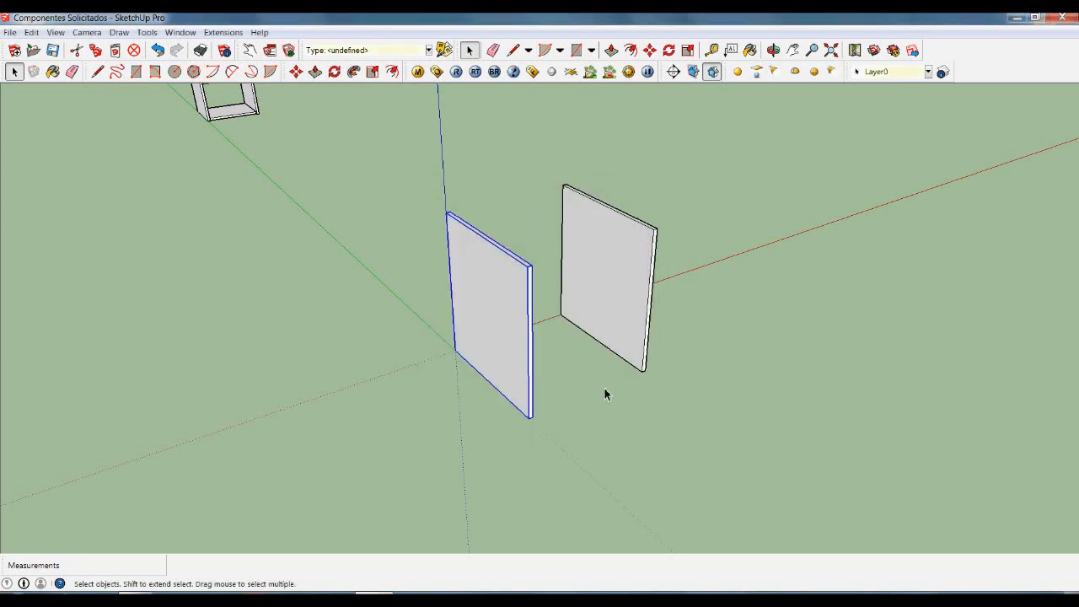
click(686, 377)
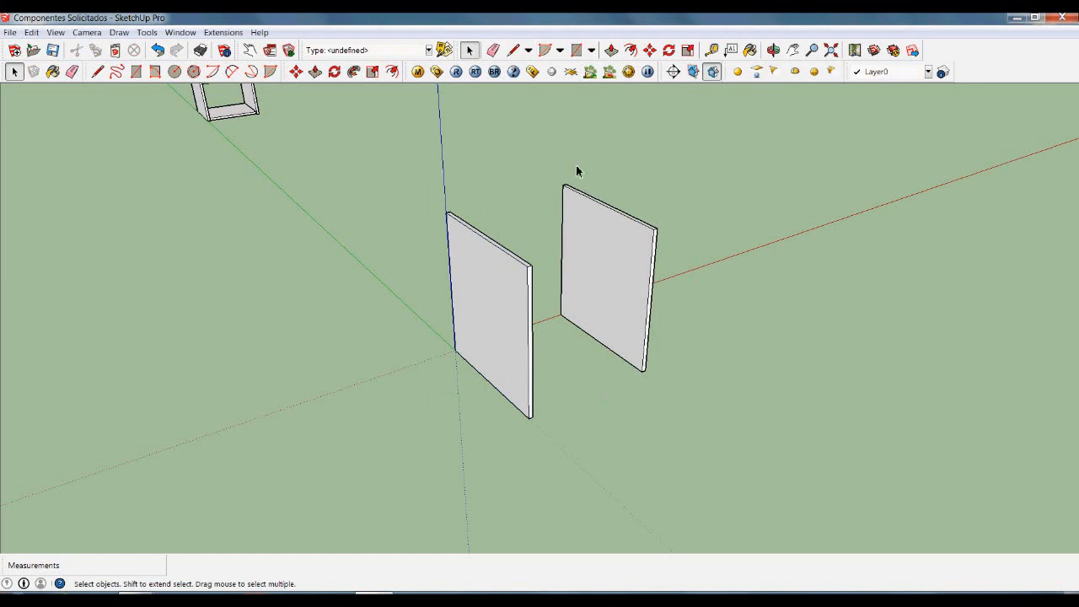
Make the copied side panel a component named COSBAJDER, replacing the existing definition.
drag(552, 154, 719, 403)
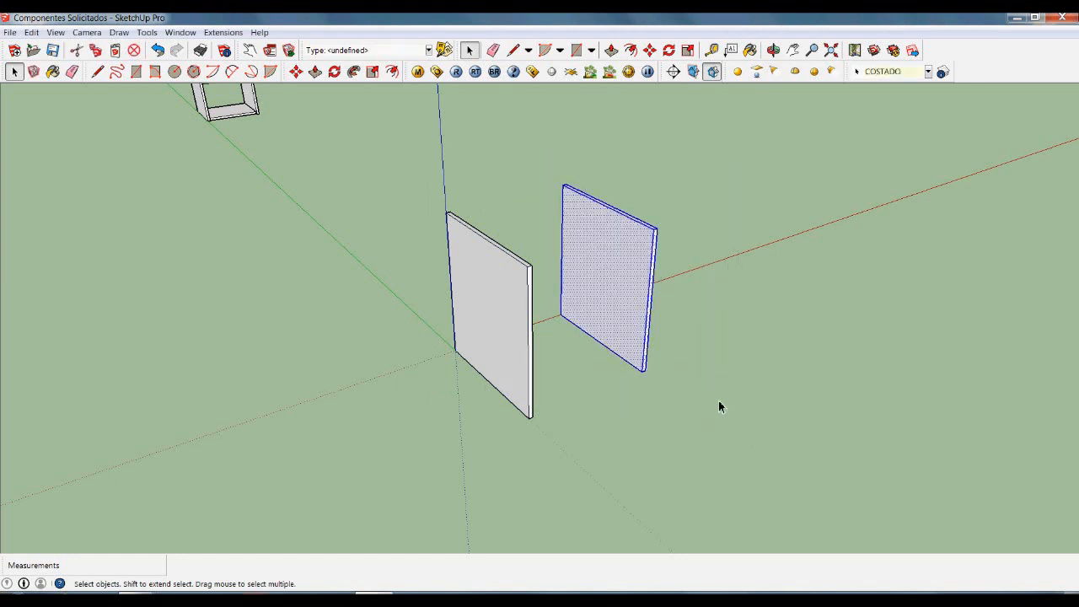
right_click(622, 273)
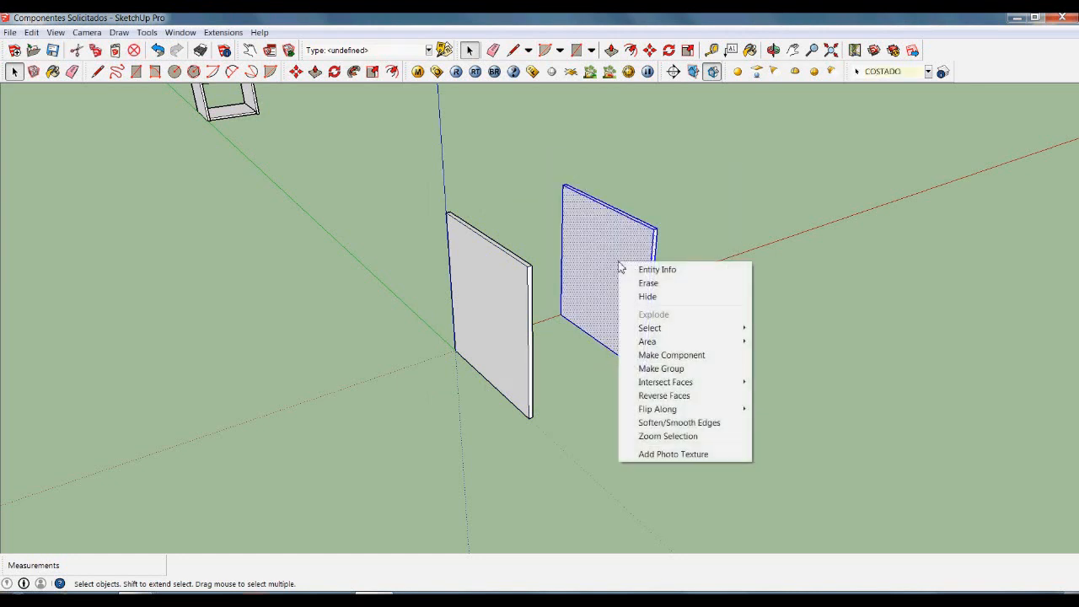
click(669, 355)
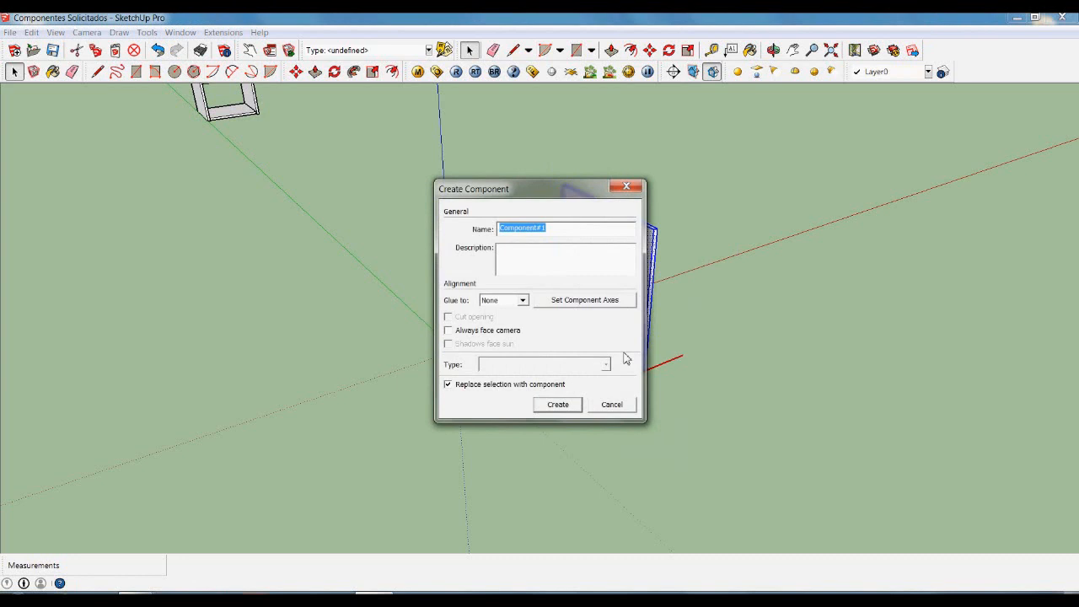
text(COSBAIDER)
click(557, 404)
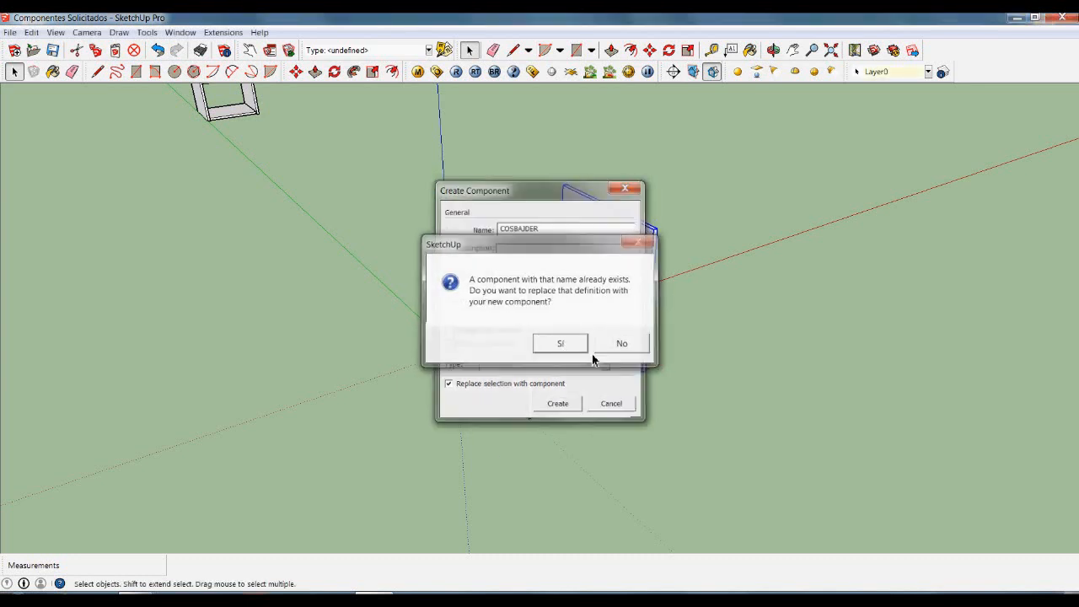
key(Return)
click(673, 414)
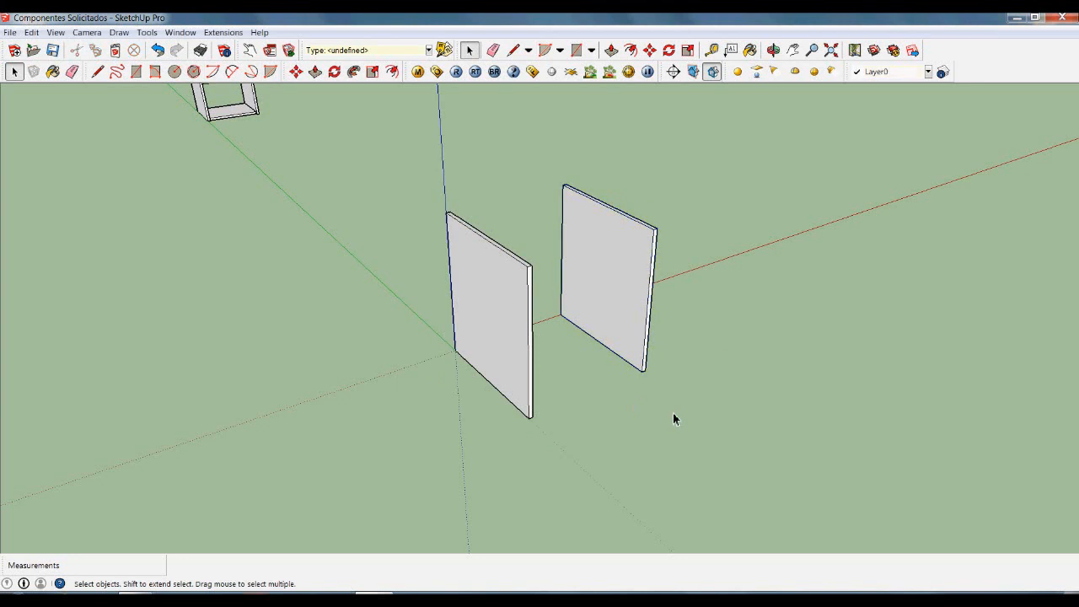
Draw a 60 by 60 cm rectangle spanning the top edges of both side panels.
scroll(784, 286, up, 2)
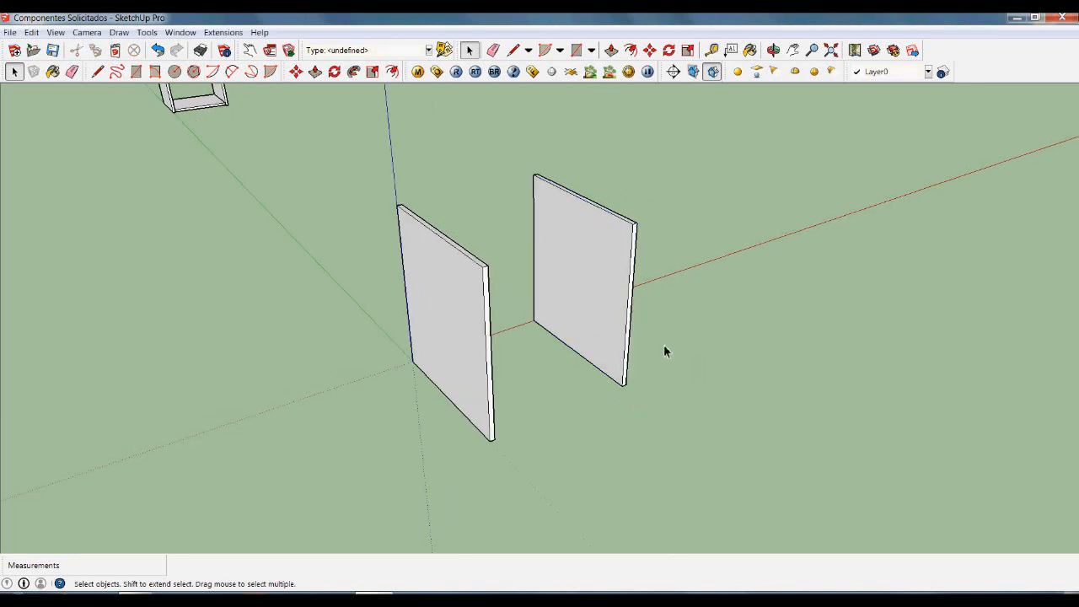
middle_drag(679, 424, 424, 217)
key(r)
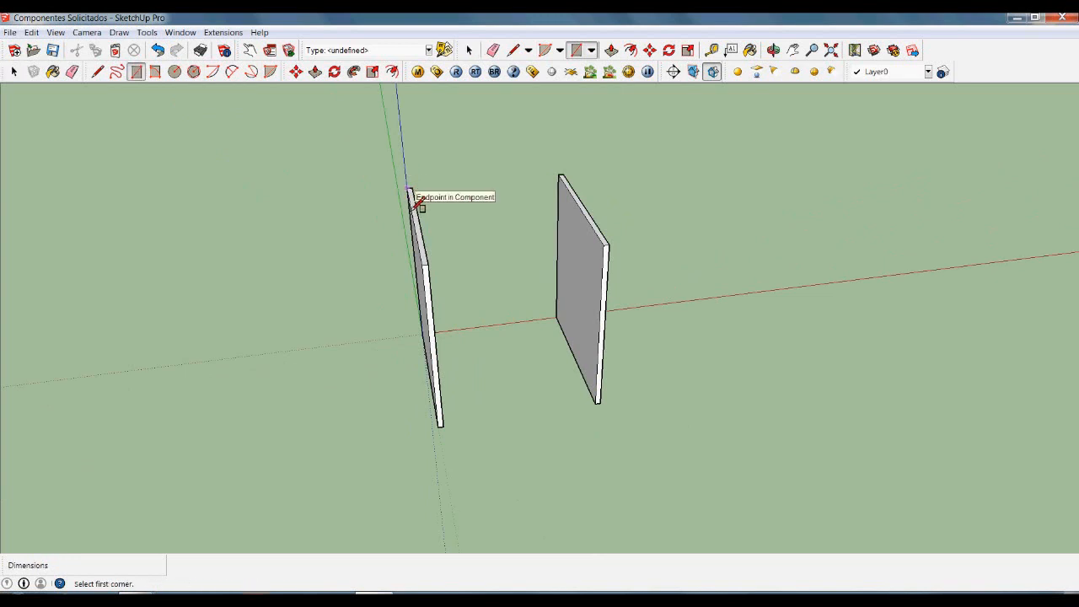
click(412, 205)
click(614, 258)
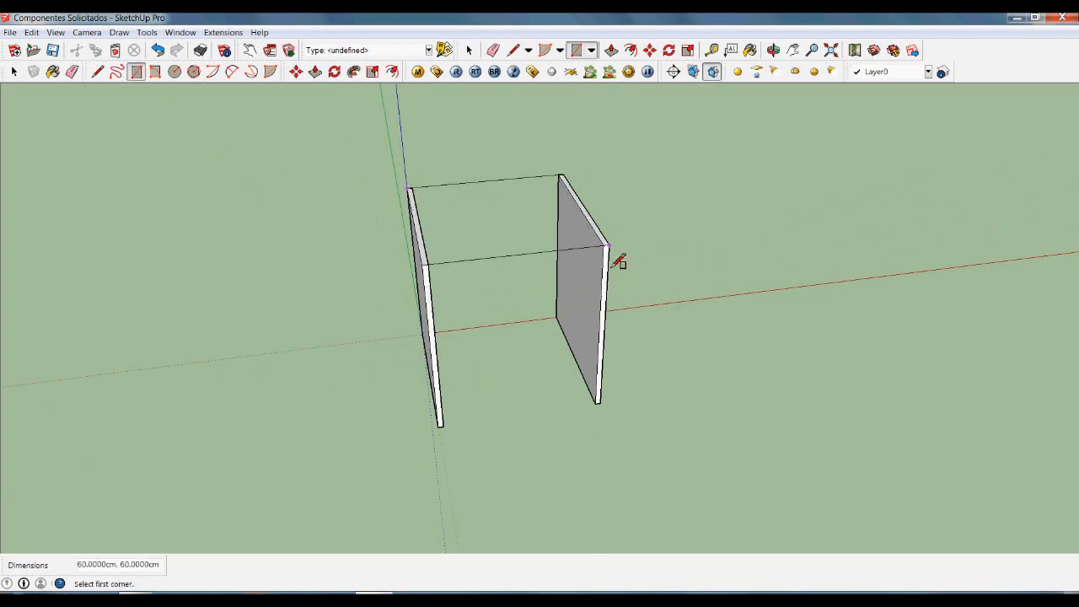
Extrude the top rectangle upward by 1.9 cm to form the cabinet's top panel.
key(p)
click(568, 243)
text(1)
key(Return)
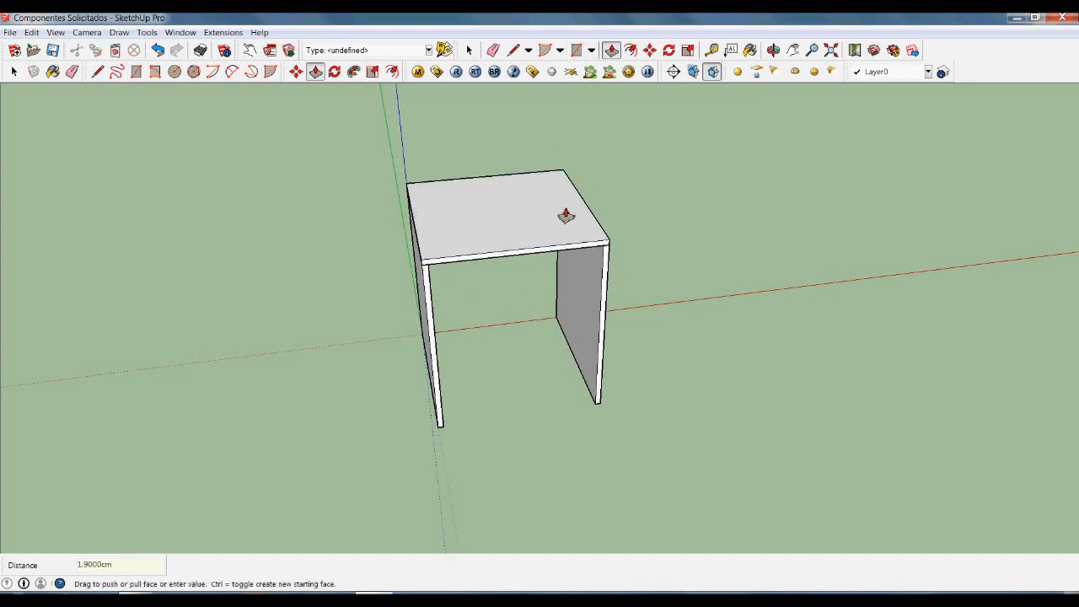
Assign all of the top panel's geometry to the PISOTECHO layer.
key(space)
drag(330, 118, 645, 298)
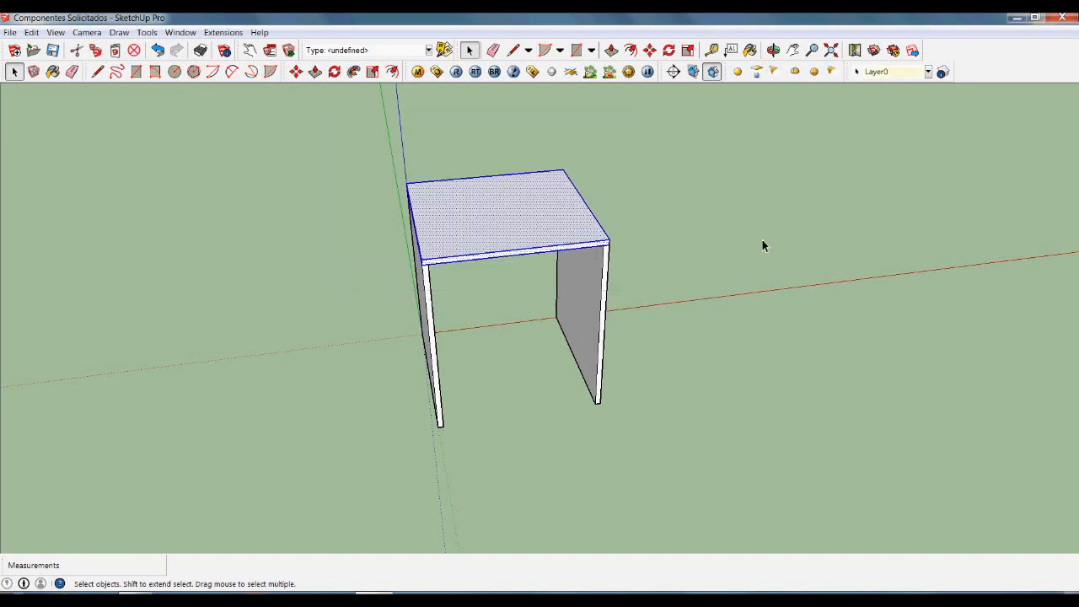
click(928, 72)
click(894, 135)
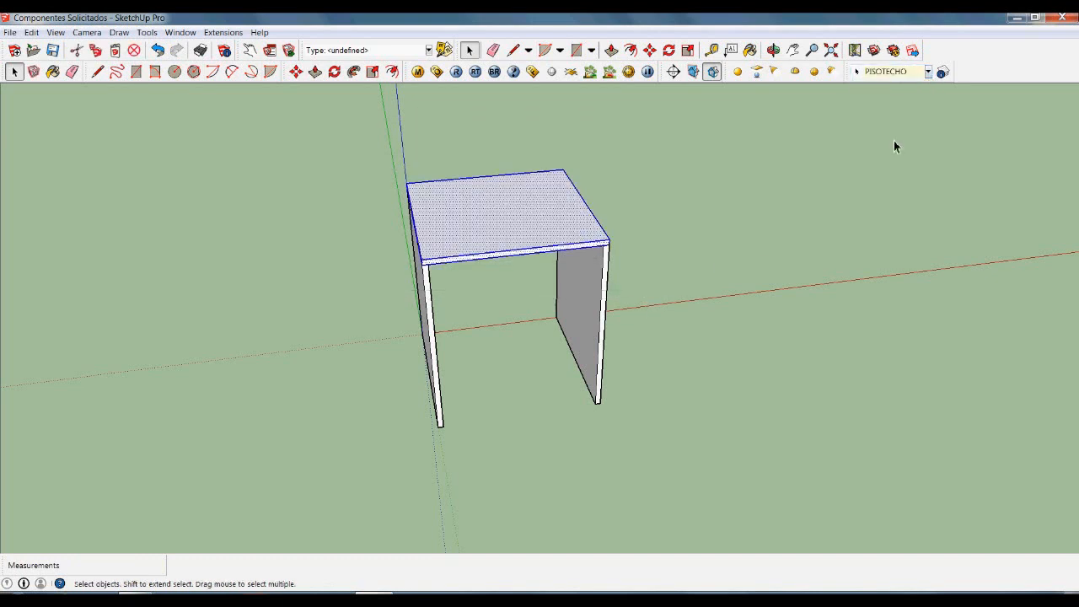
click(676, 330)
Copy the cabinet's top panel straight down about 90 cm, below the side panels.
scroll(676, 329, down, 2)
drag(479, 191, 723, 321)
key(m)
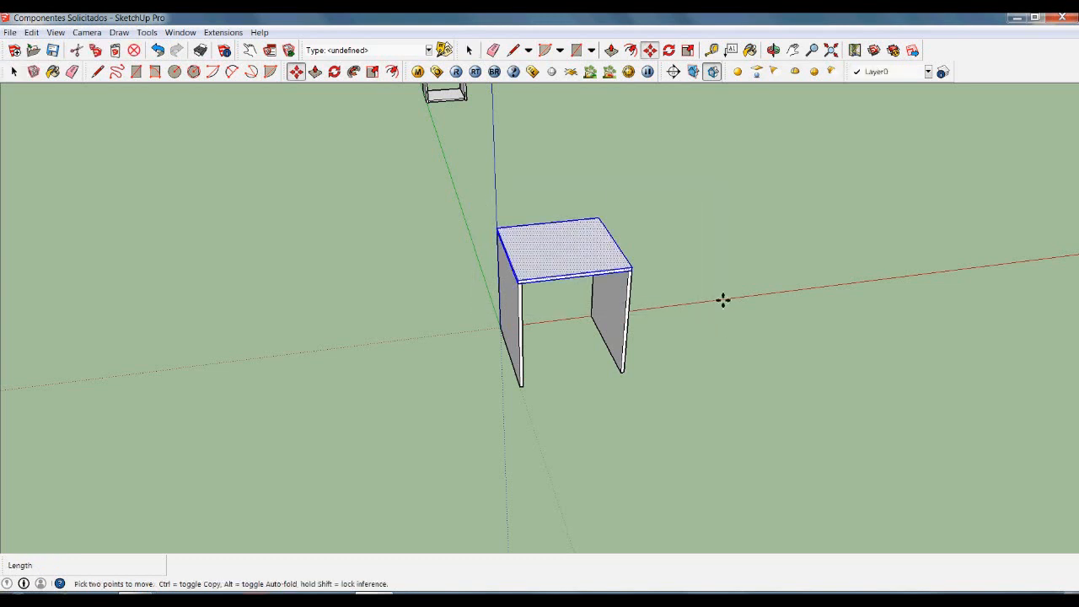
click(722, 301)
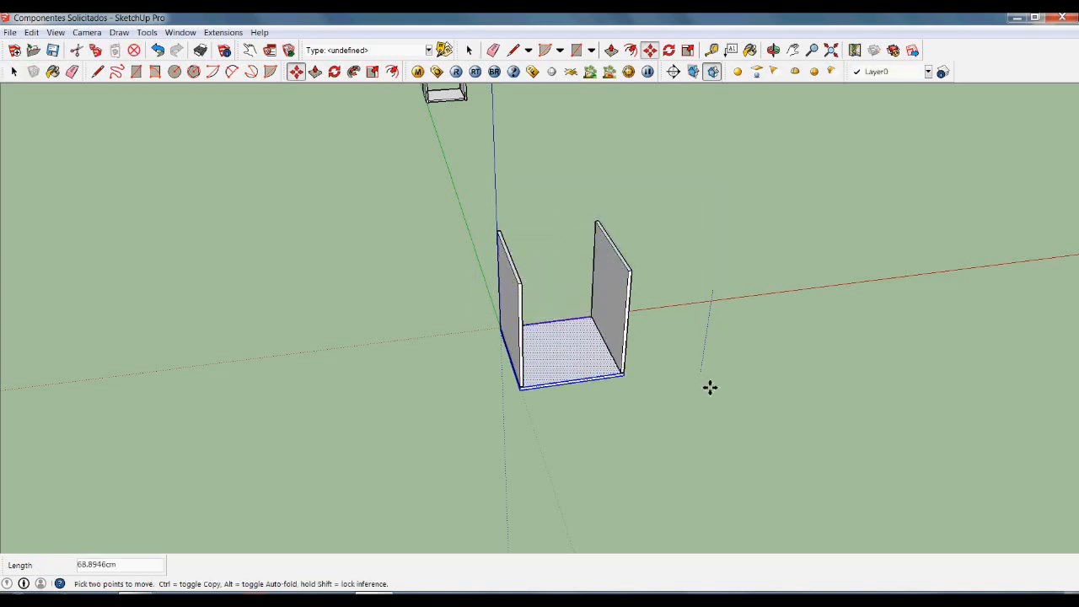
key(ctrl)
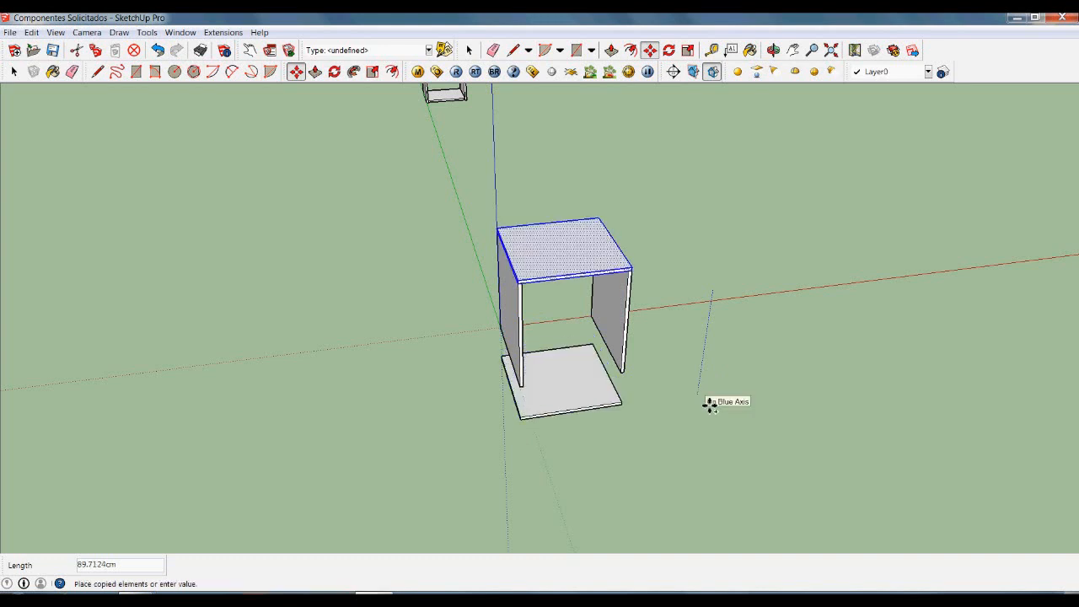
key(Escape)
Move the copied panel up about 21.8 cm so it sits flush under the side panels as the cabinet floor.
scroll(632, 414, up, 6)
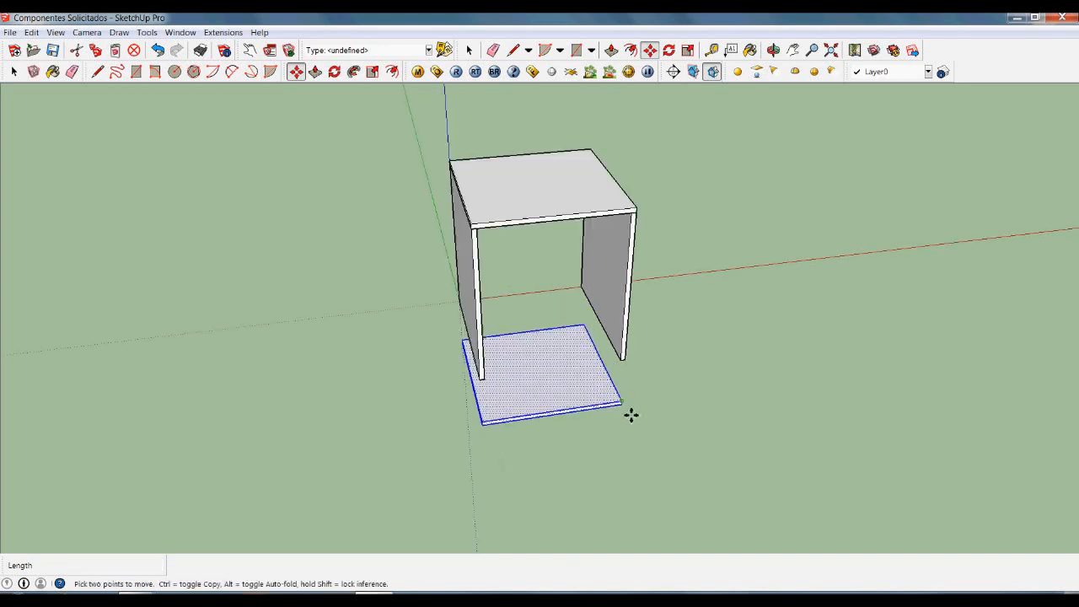
click(633, 407)
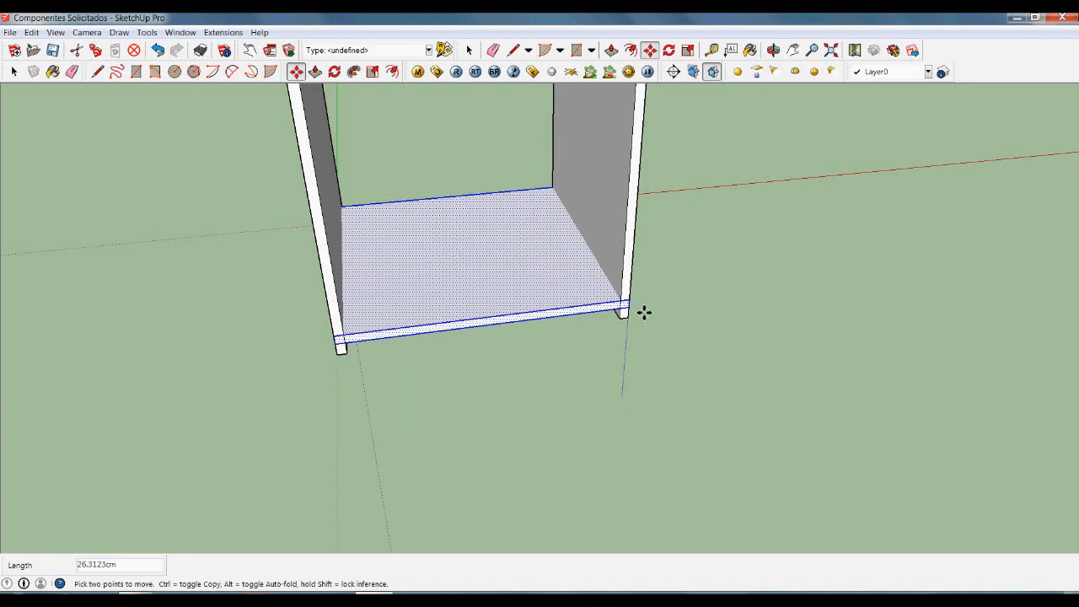
click(642, 330)
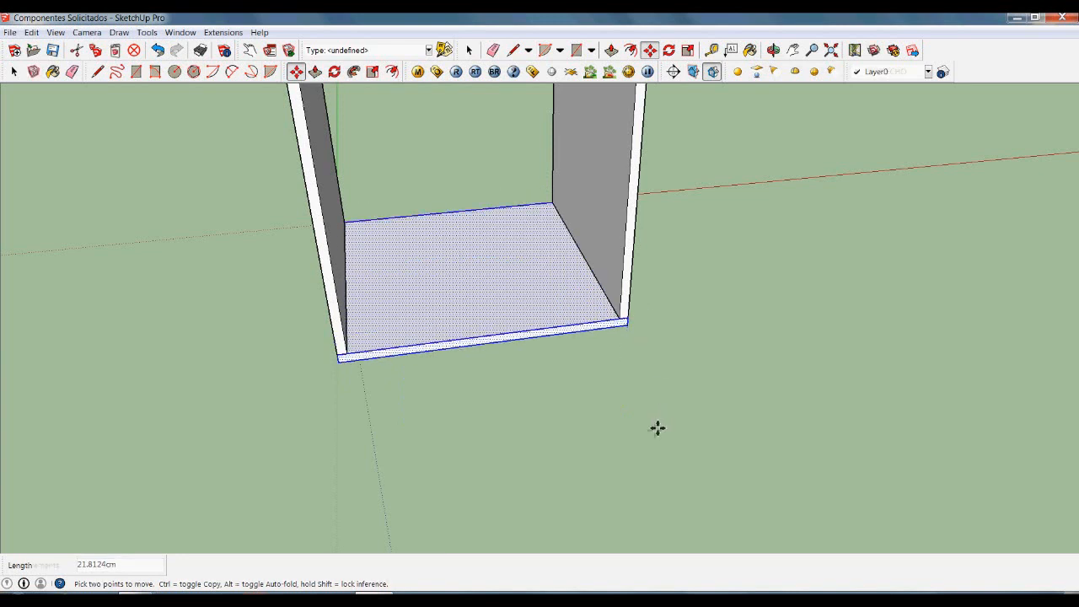
key(space)
click(653, 432)
scroll(649, 432, down, 4)
scroll(561, 428, down, 2)
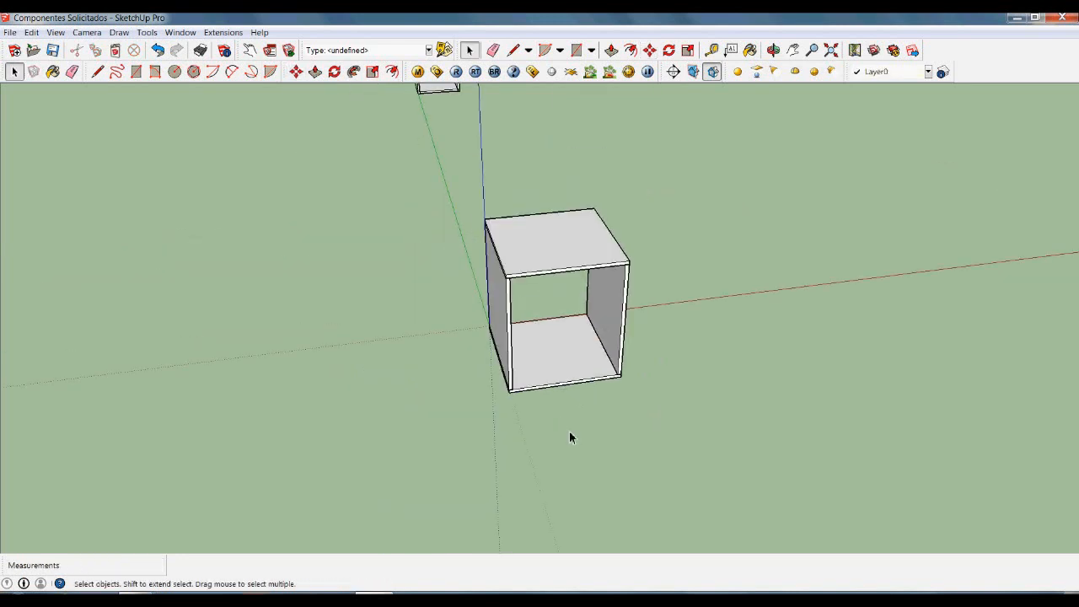
Make the top and bottom panels one component named SINFB, replacing the existing definition.
middle_drag(637, 439, 724, 413)
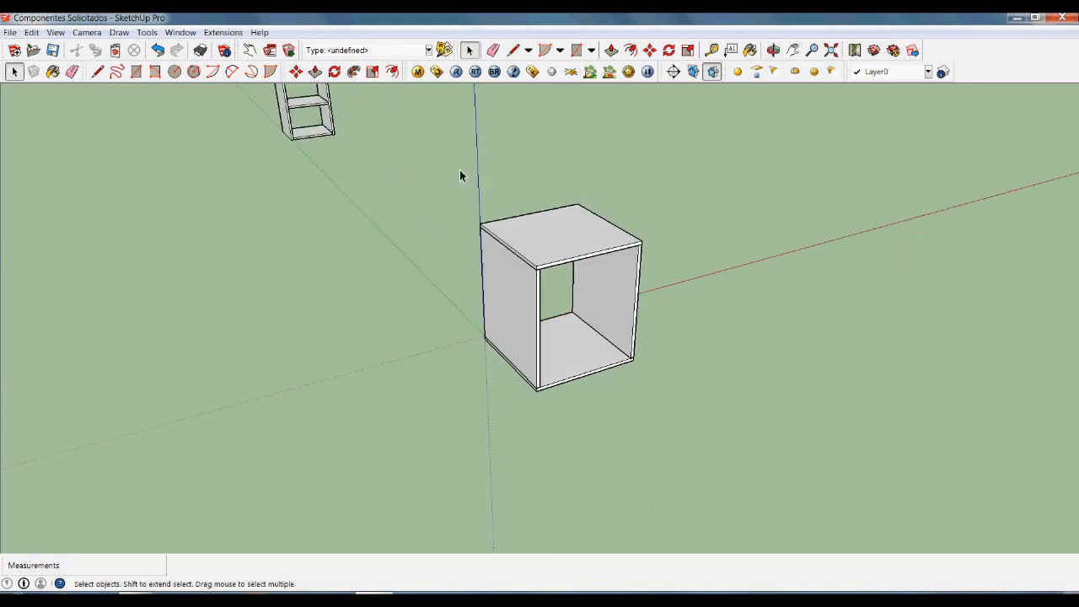
drag(445, 161, 706, 296)
shift+drag(465, 284, 687, 438)
right_click(565, 260)
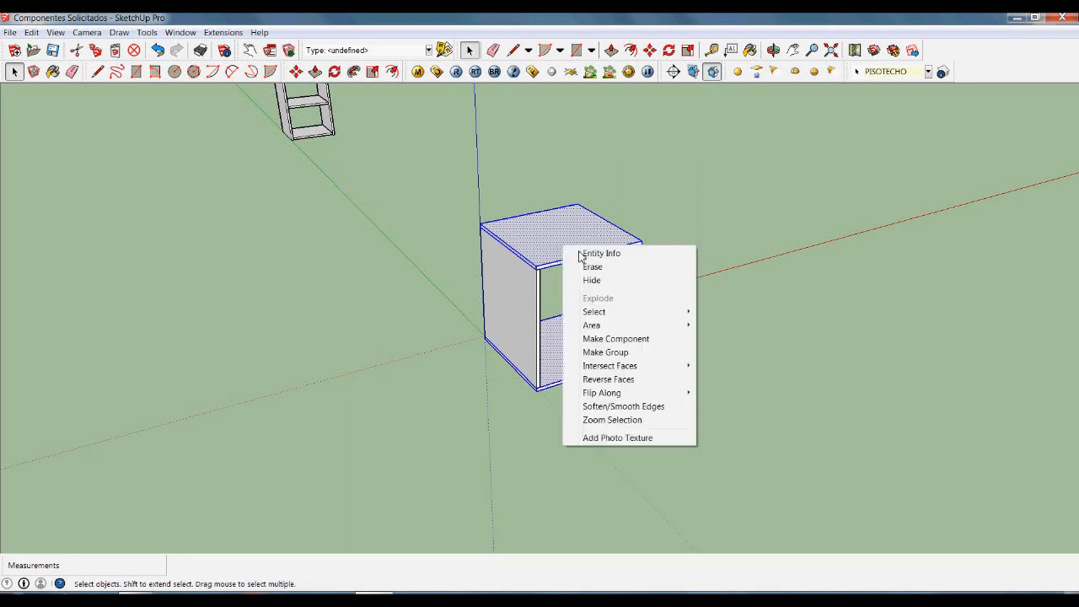
click(628, 337)
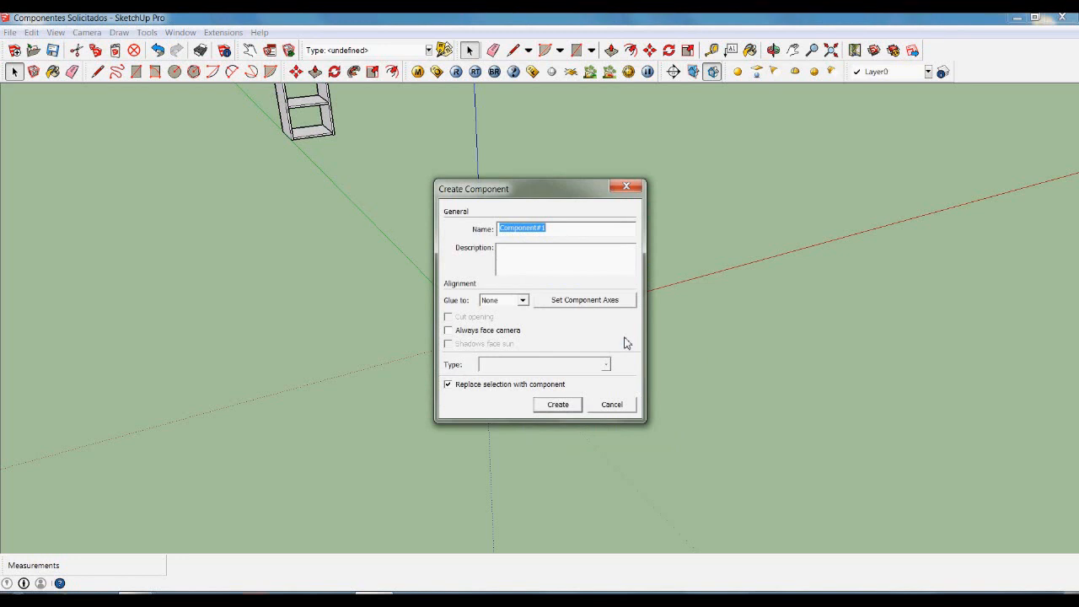
text(S)
click(563, 407)
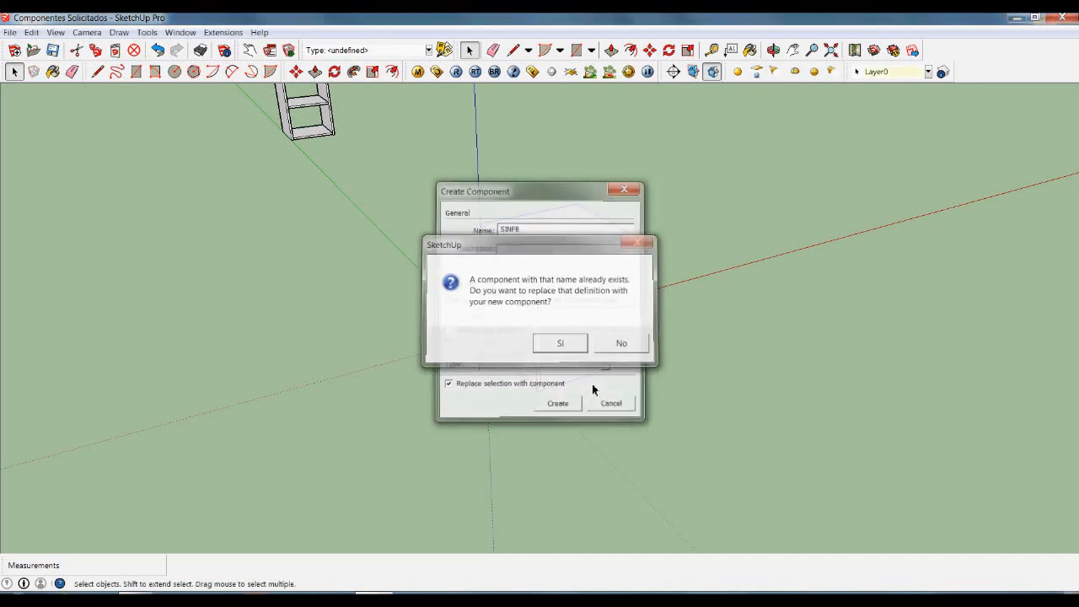
key(Return)
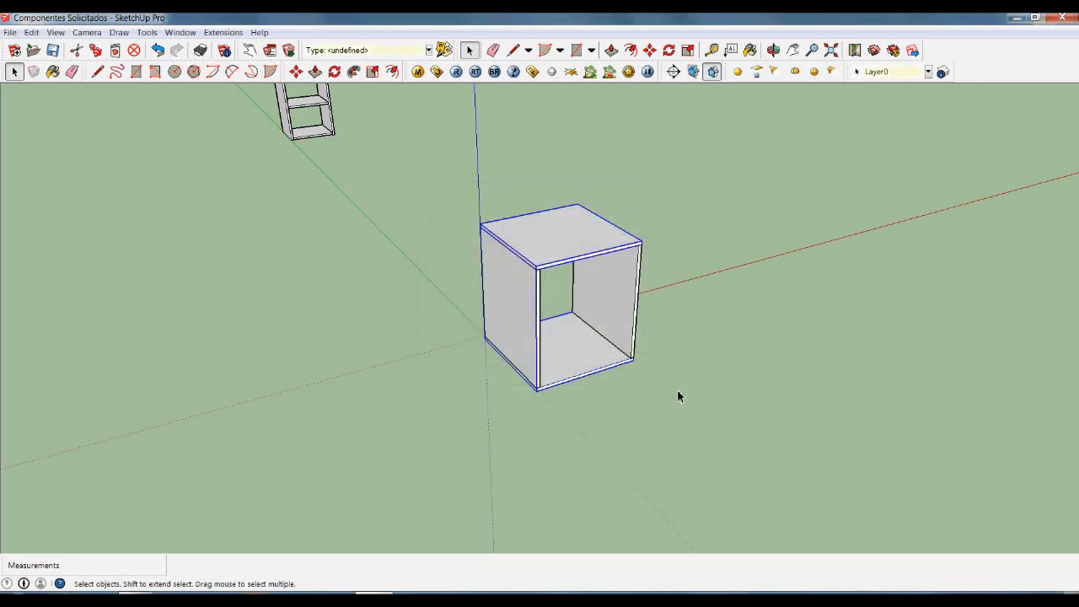
click(640, 426)
Add a guide on the underside 3 cm in from the front edge and a second guide 1.9 cm behind it.
middle_drag(641, 426, 628, 299)
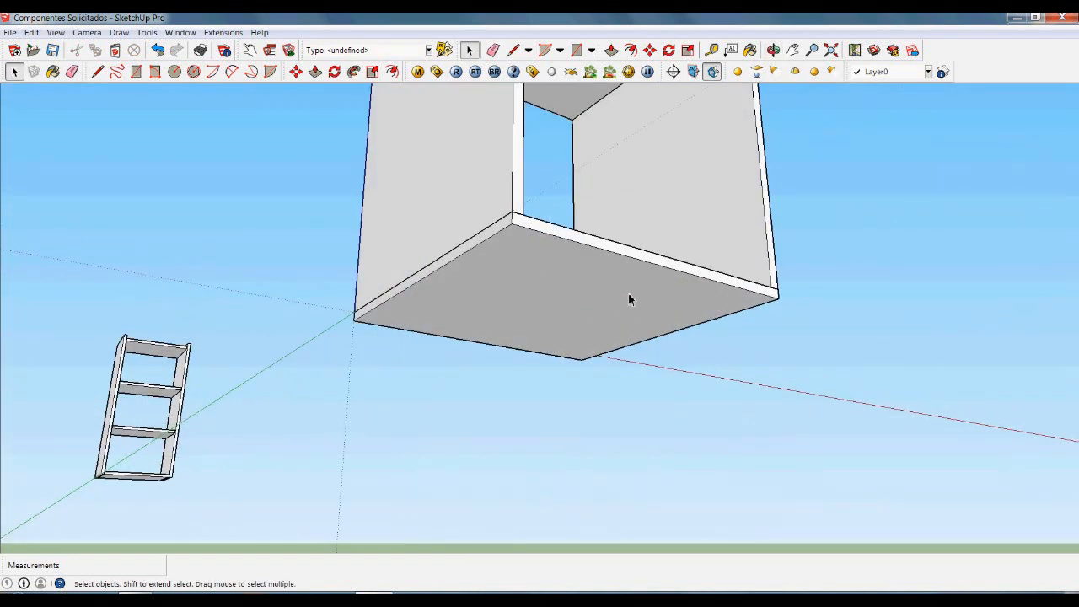
key(t)
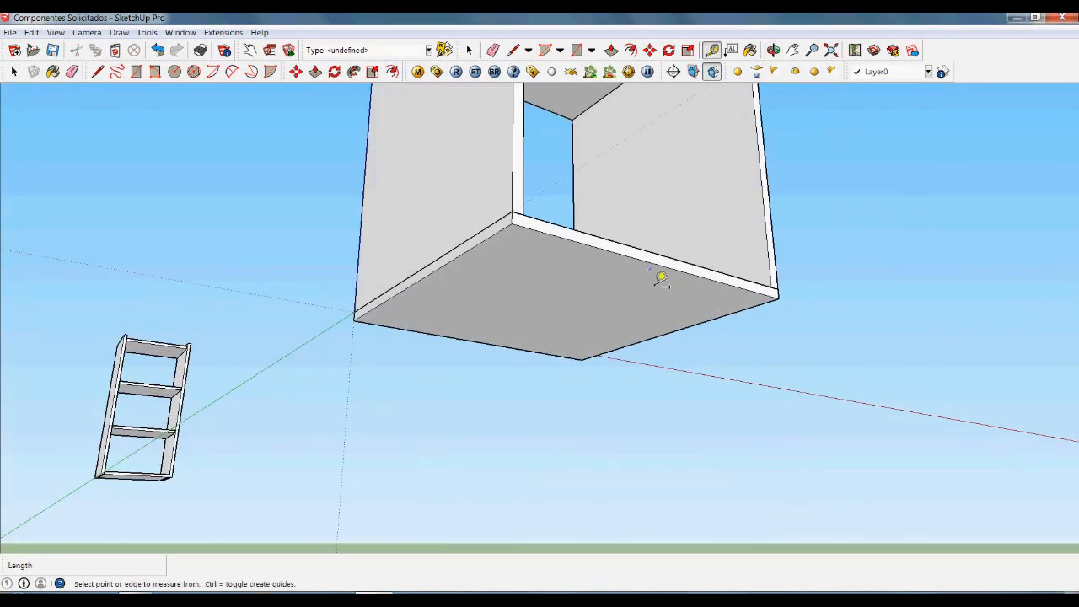
click(647, 266)
text(3)
scroll(632, 281, up, 2)
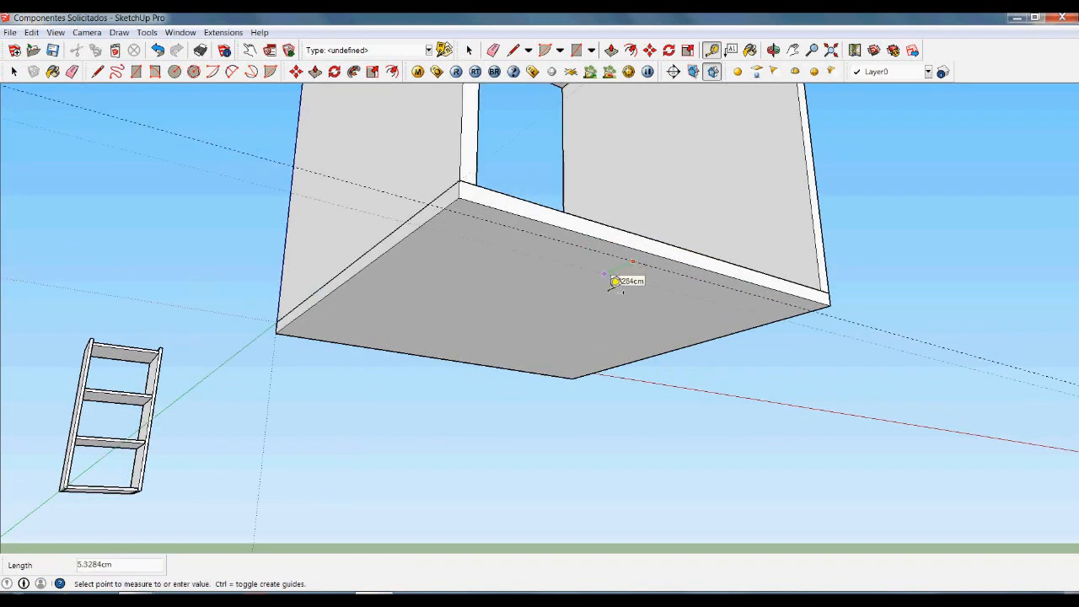
text(1.9)
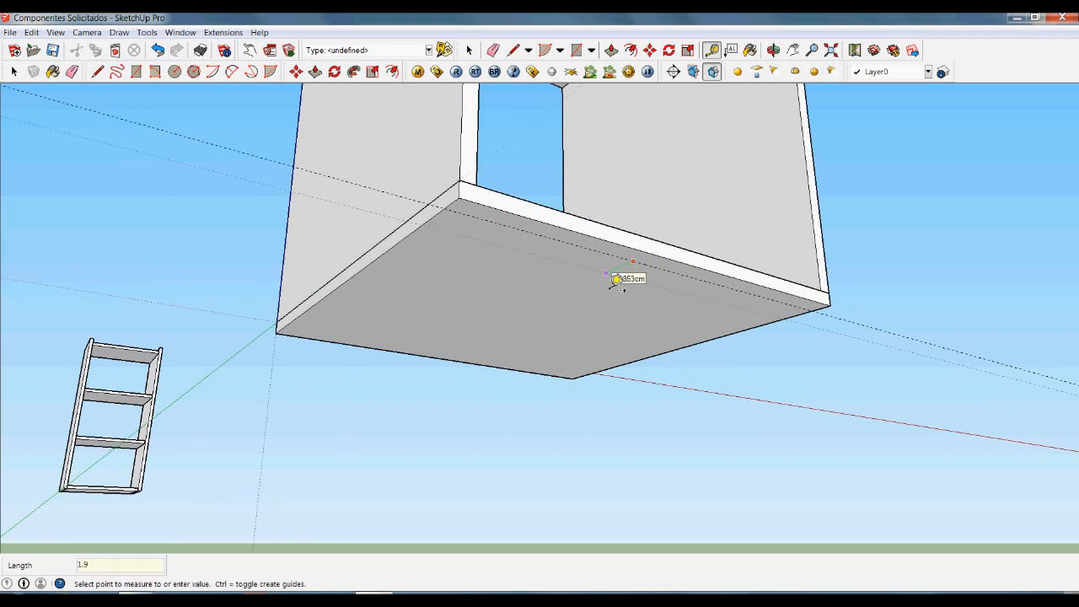
key(Return)
key(space)
Draw a 60 by 1.9 cm rectangle between the two front guides on the bottom panel's underside.
scroll(441, 233, up, 3)
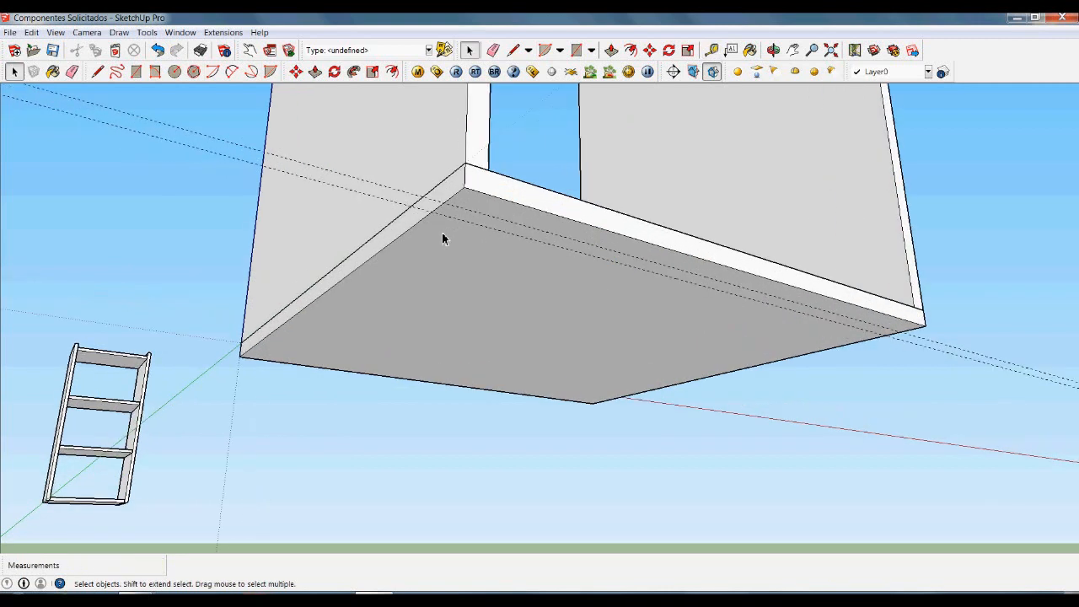
key(r)
click(440, 223)
scroll(453, 253, down, 1)
scroll(848, 322, up, 2)
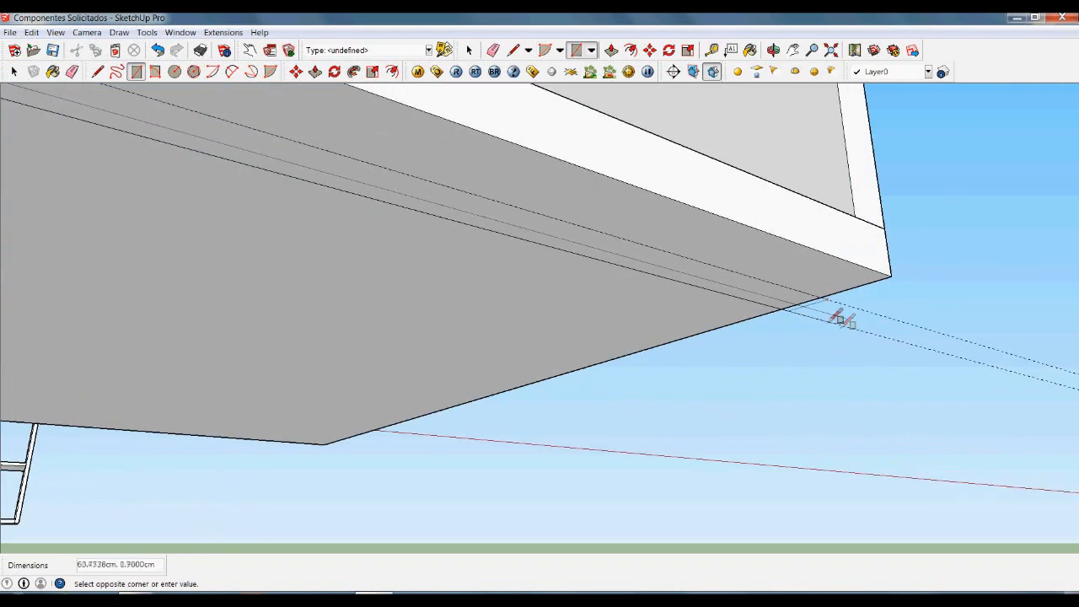
click(833, 309)
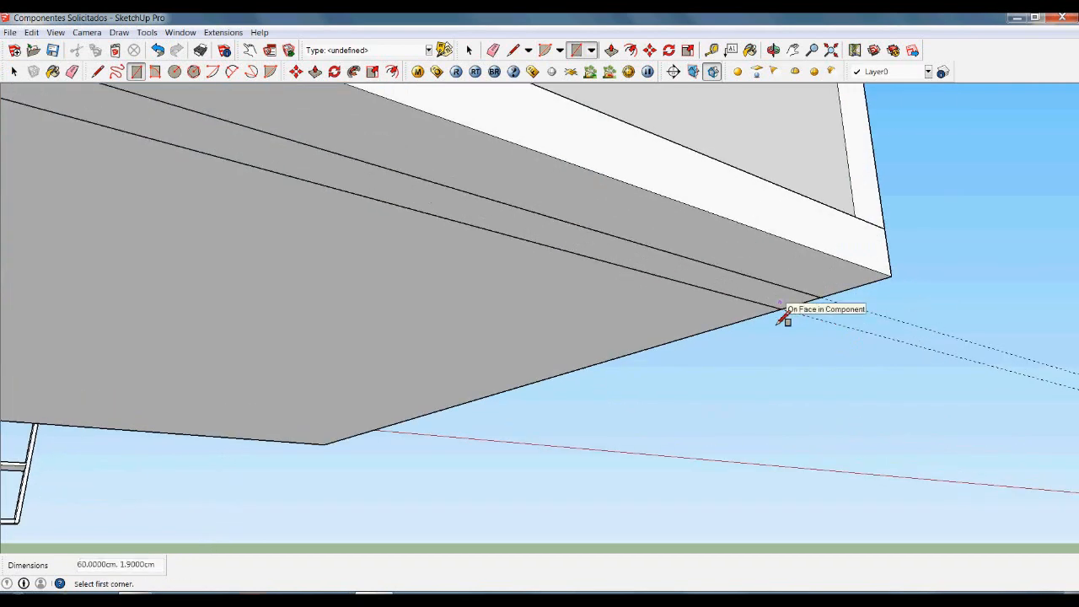
Extrude the front strip downward by 5 cm to form the front base support.
key(p)
drag(775, 304, 778, 430)
text(5)
key(Return)
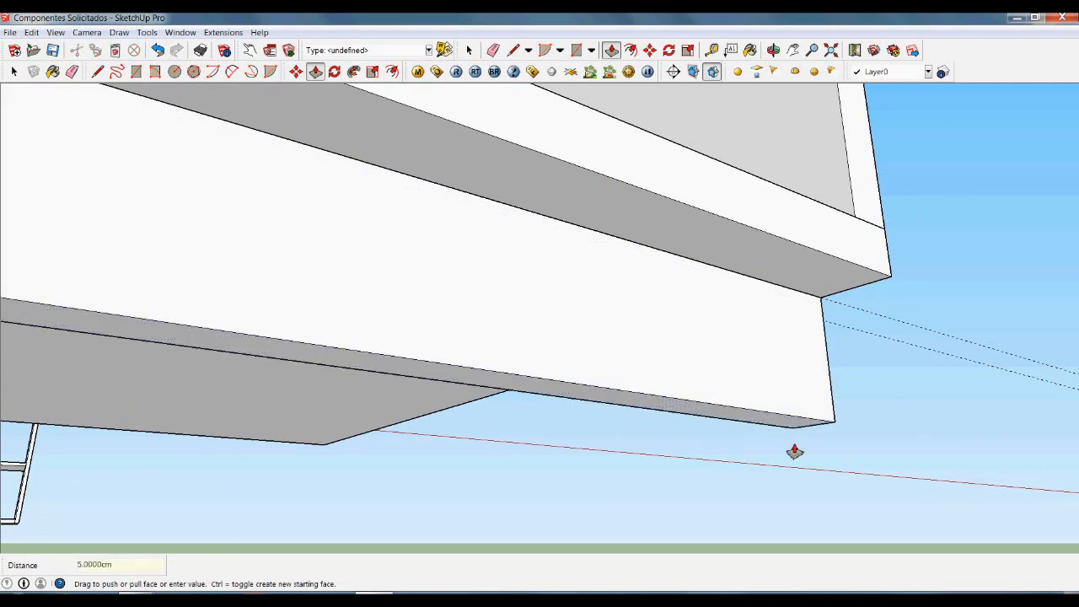
key(space)
Add two guides parallel to the rear edge of the bottom panel's underside, spaced 1.9 cm apart.
scroll(952, 395, down, 7)
middle_drag(800, 419, 573, 439)
key(t)
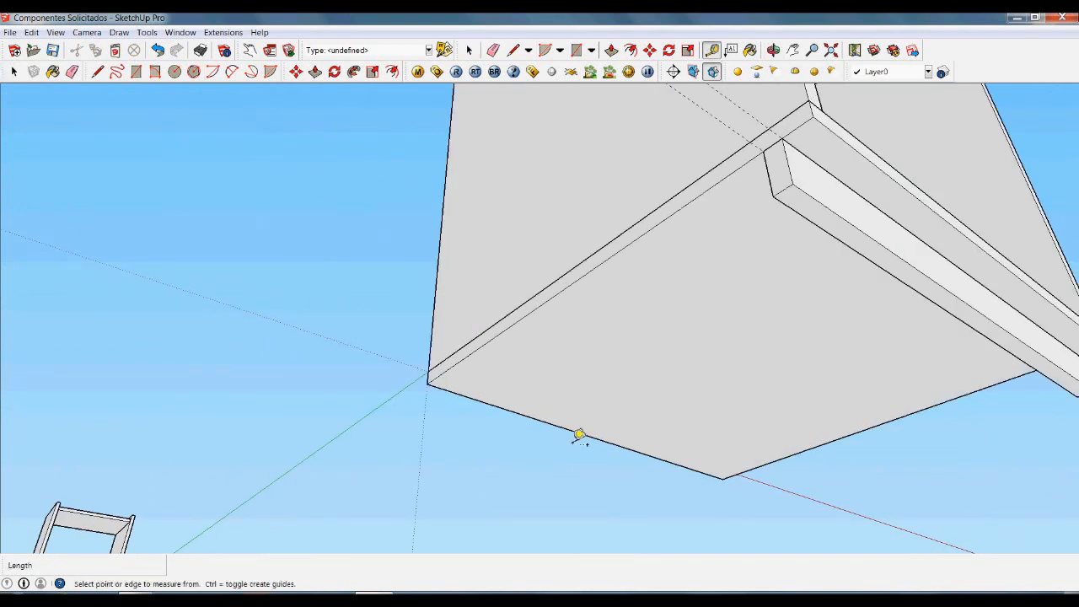
click(567, 430)
click(601, 413)
click(576, 420)
text(1.9)
key(Return)
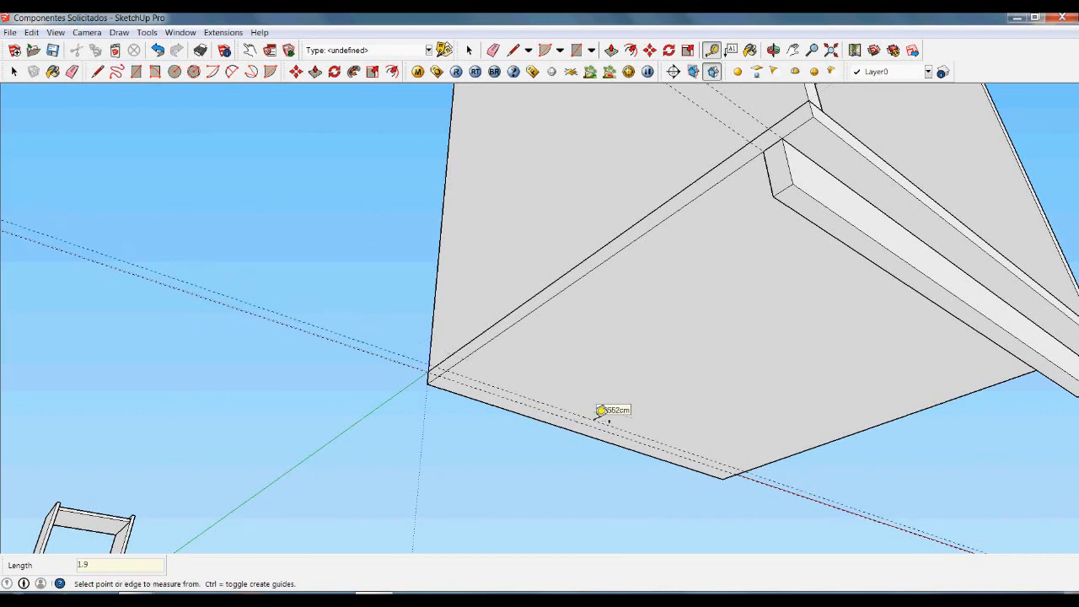
Draw a 60 by 1.9 cm rectangle between the two rear guides on the bottom panel's underside.
key(r)
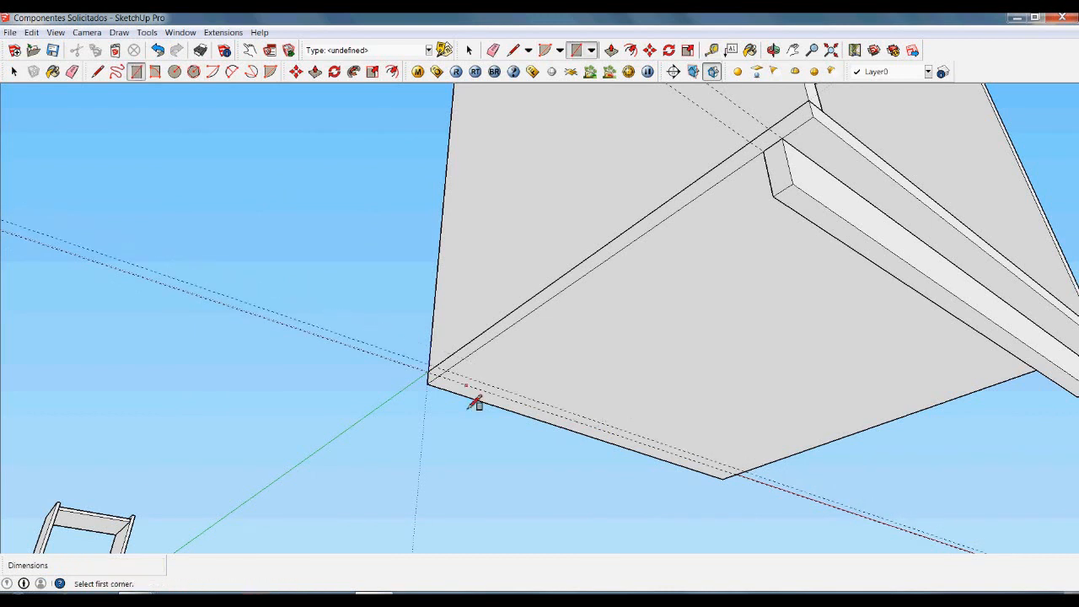
click(435, 376)
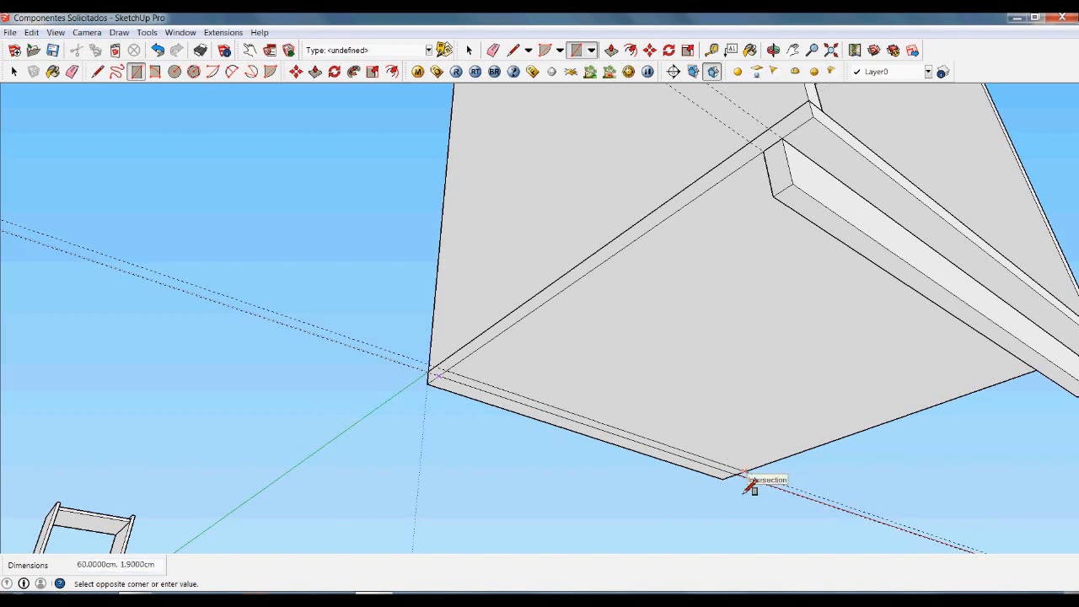
click(753, 482)
Extrude the rear strip downward by 5 cm to form the rear base support.
scroll(742, 500, up, 3)
key(p)
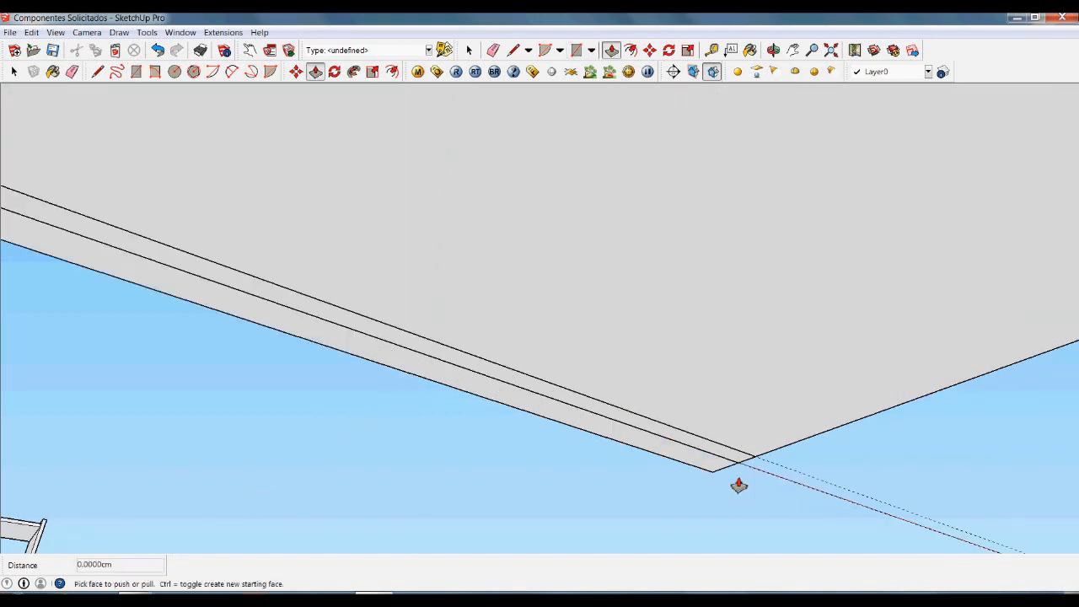
drag(739, 459, 742, 464)
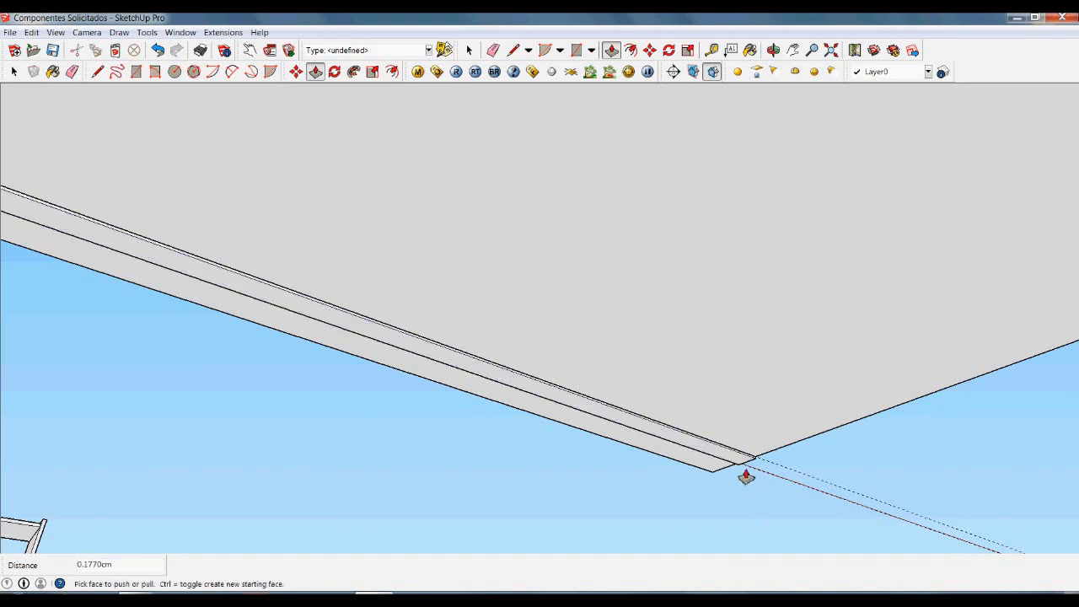
drag(748, 464, 758, 507)
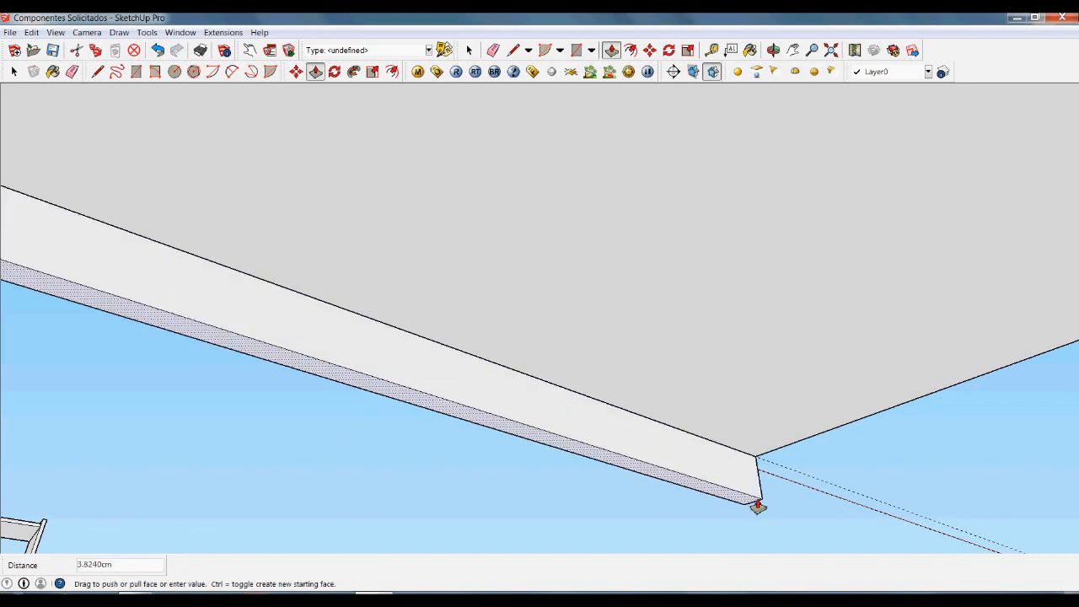
text(5)
key(Return)
key(space)
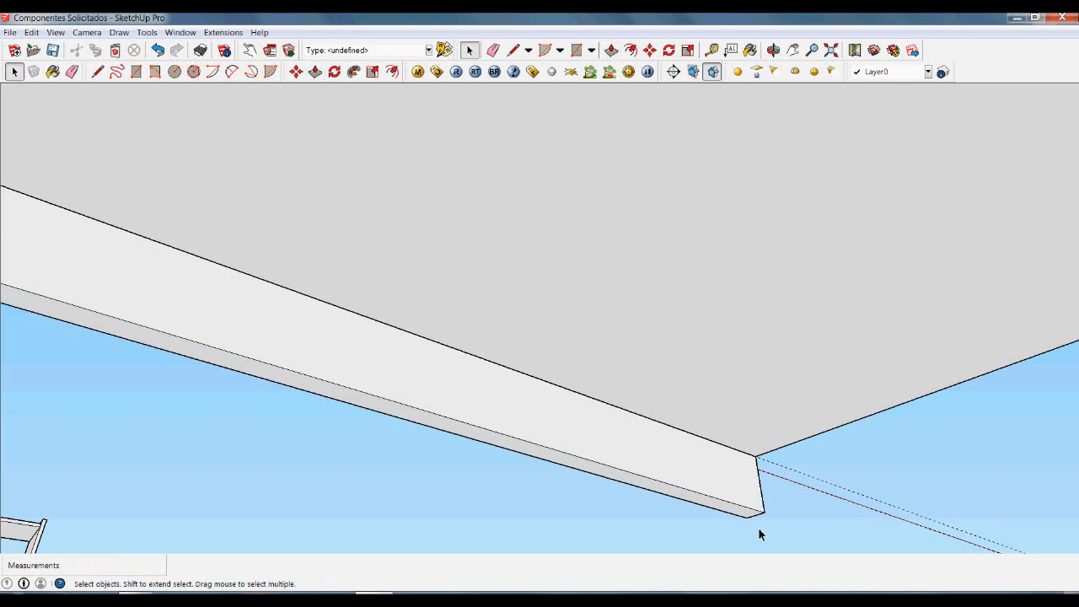
Erase the front and rear construction guides beneath the cabinet.
scroll(734, 441, down, 5)
scroll(730, 431, down, 1)
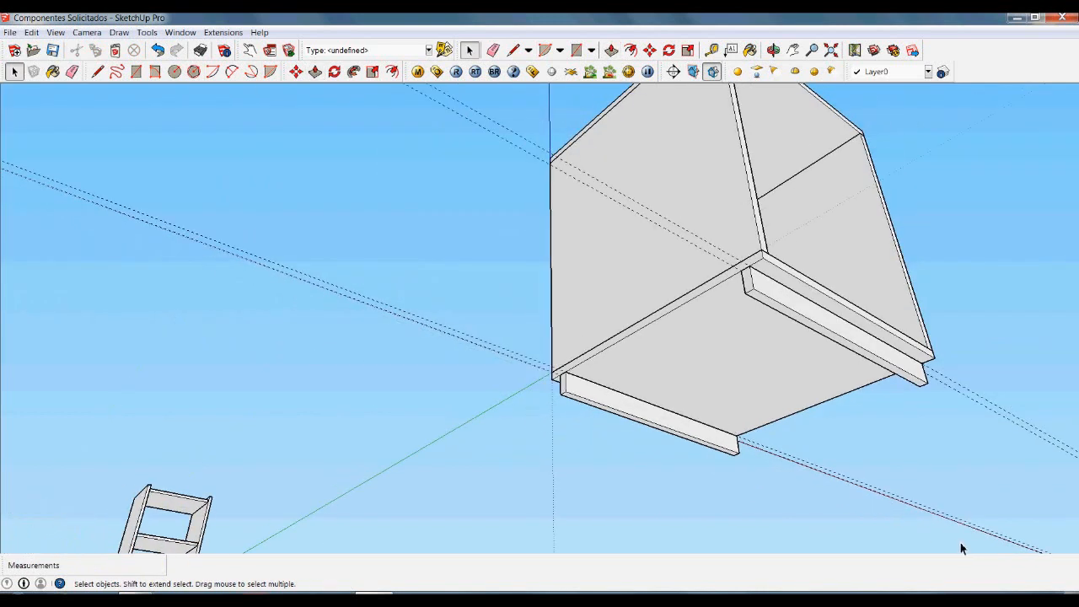
key(e)
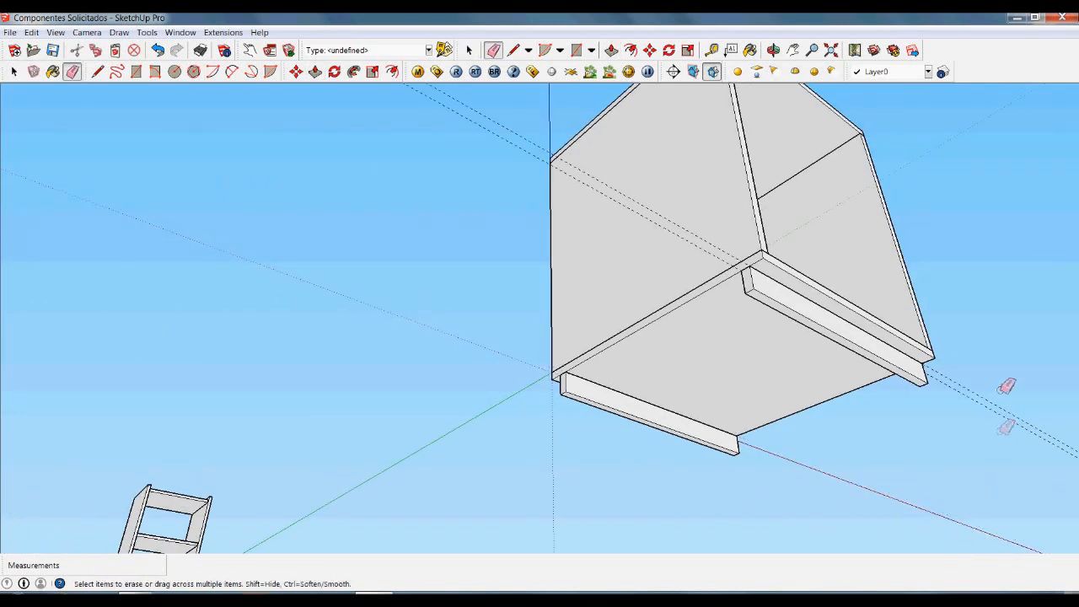
key(space)
Move the whole cabinet with its base supports up 6 cm along the blue axis.
middle_drag(853, 460, 663, 427)
scroll(663, 427, up, 3)
scroll(745, 431, up, 2)
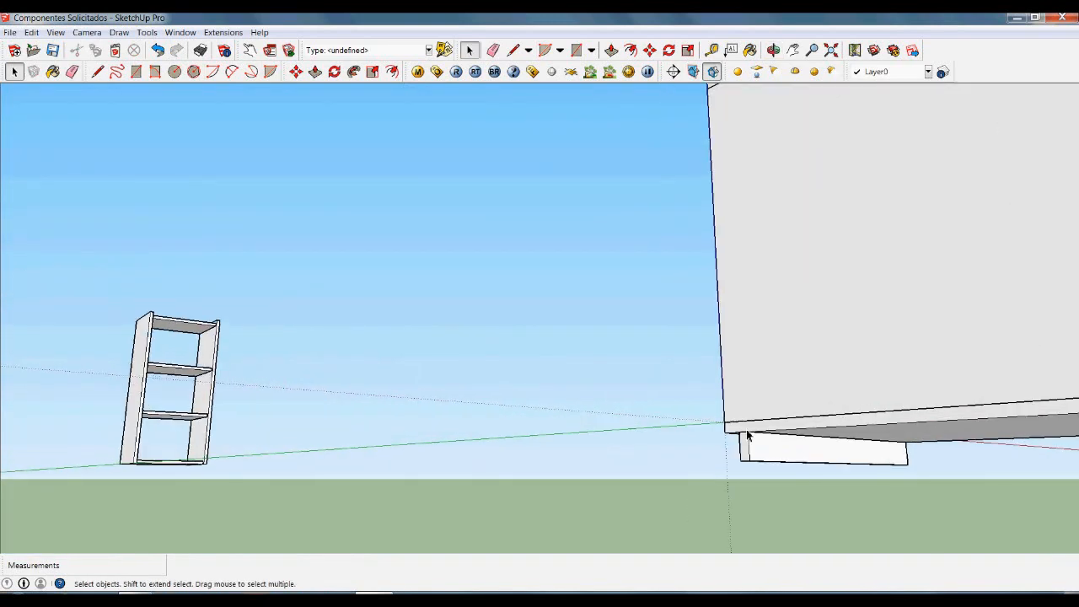
scroll(694, 417, down, 5)
middle_drag(791, 470, 677, 238)
drag(825, 475, 879, 512)
key(m)
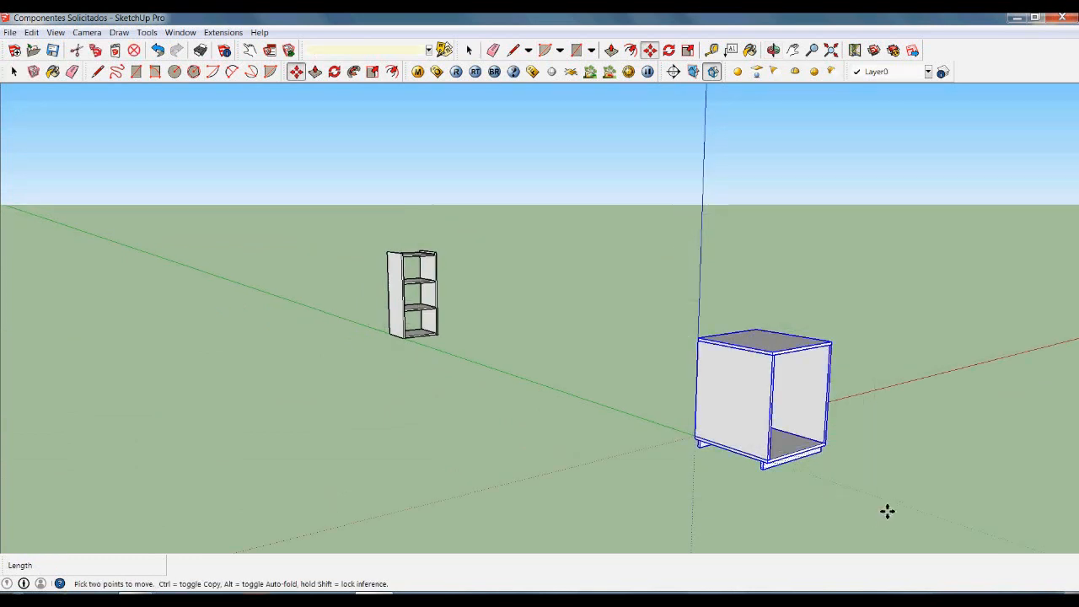
click(886, 511)
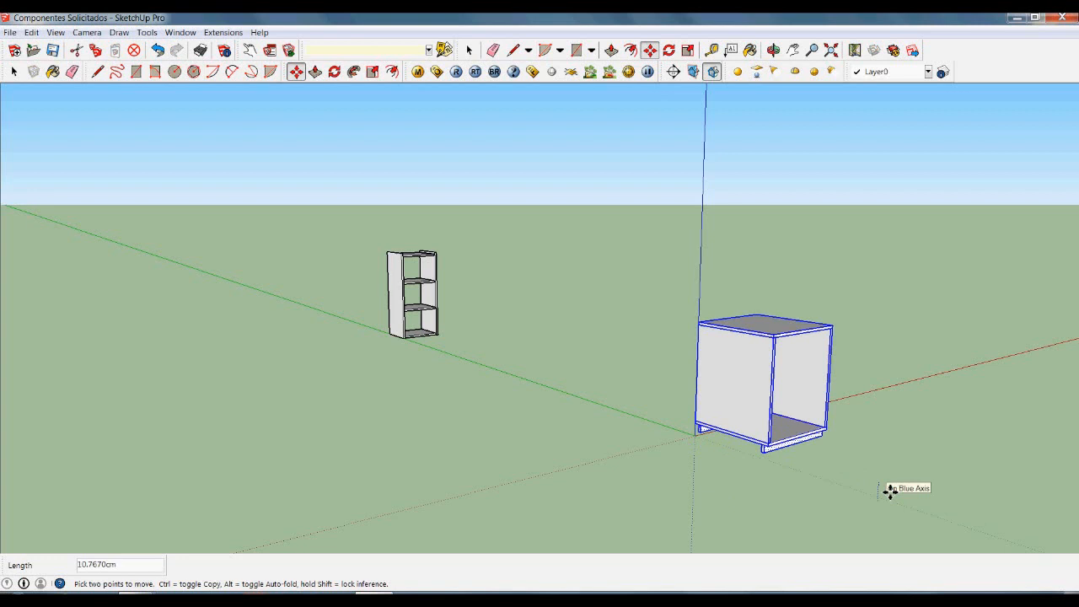
text(6)
key(Return)
key(space)
click(864, 498)
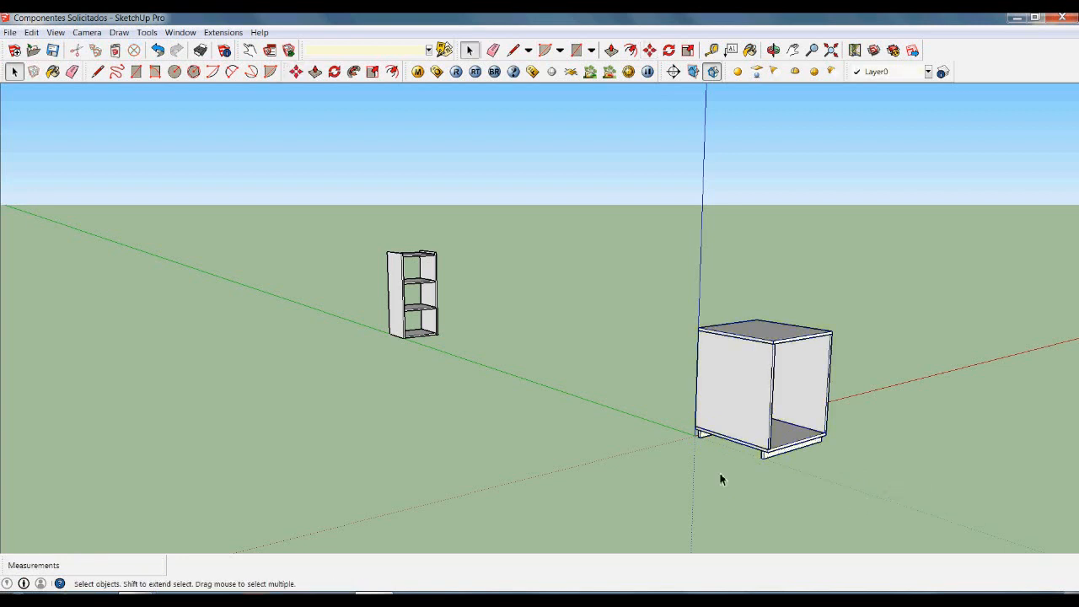
scroll(696, 447, up, 3)
scroll(696, 449, up, 3)
scroll(710, 448, down, 5)
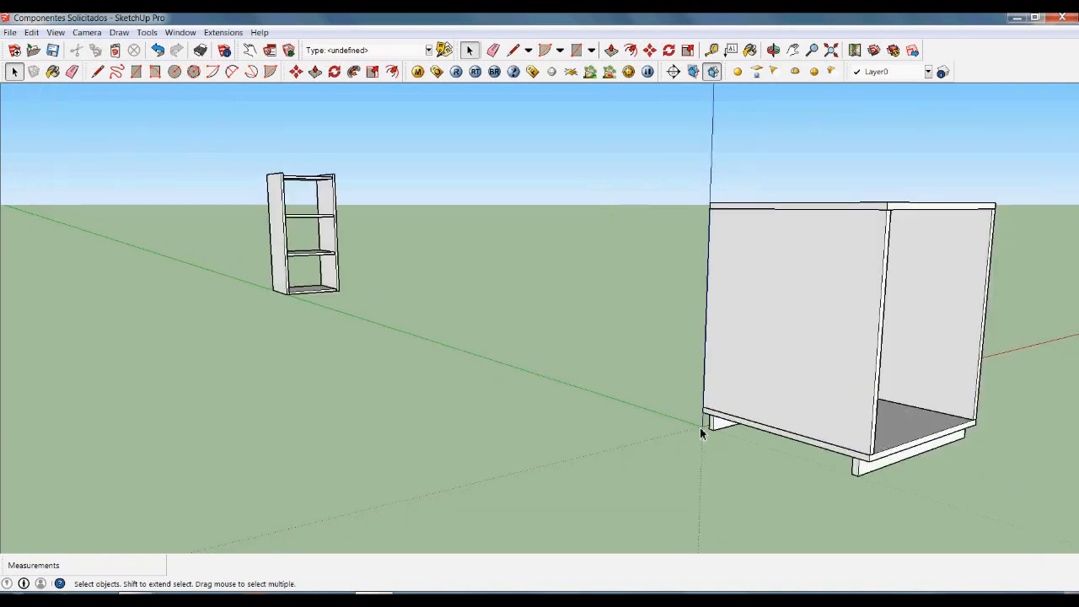
mouse_move(699, 431)
middle_down()
mouse_move(850, 424)
mouse_move(783, 445)
mouse_move(650, 453)
mouse_move(748, 509)
mouse_move(762, 379)
mouse_move(737, 540)
mouse_move(810, 513)
mouse_move(877, 519)
middle_up()
drag(601, 378, 787, 508)
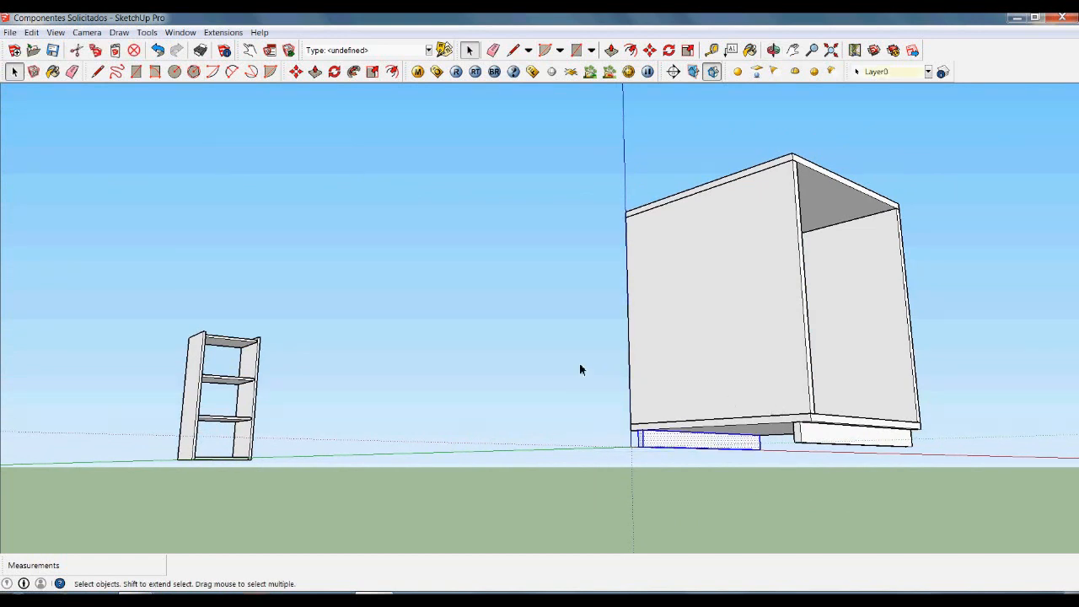
drag(764, 477, 957, 528)
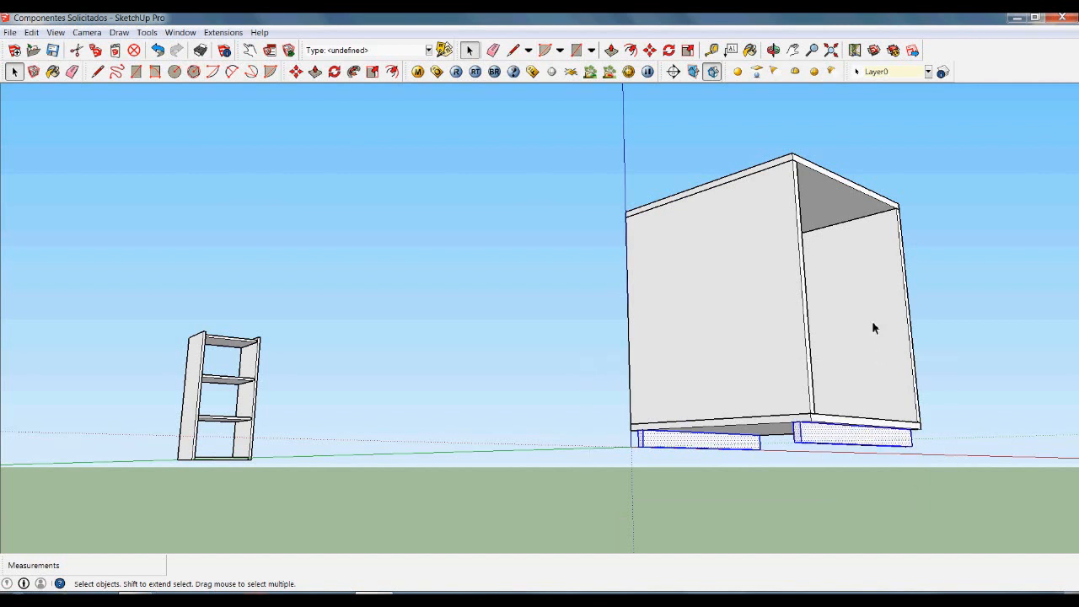
click(928, 72)
click(877, 143)
click(968, 387)
Make the front and rear base supports one component named ZOCALO, replacing the existing definition of that name.
middle_drag(968, 387, 599, 412)
middle_drag(862, 463, 648, 398)
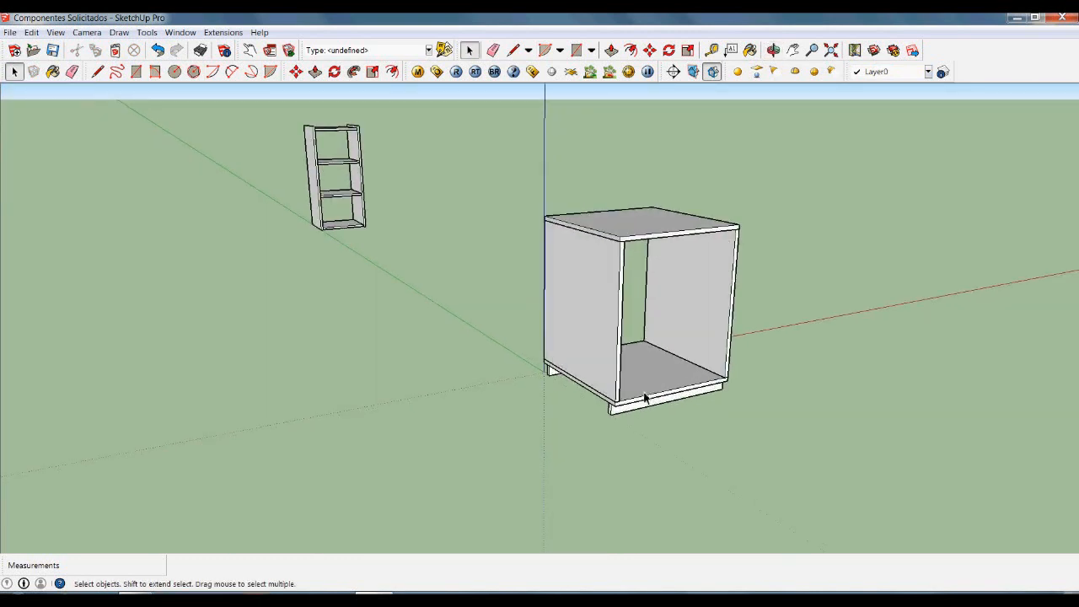
drag(515, 306, 809, 464)
right_click(690, 392)
click(744, 287)
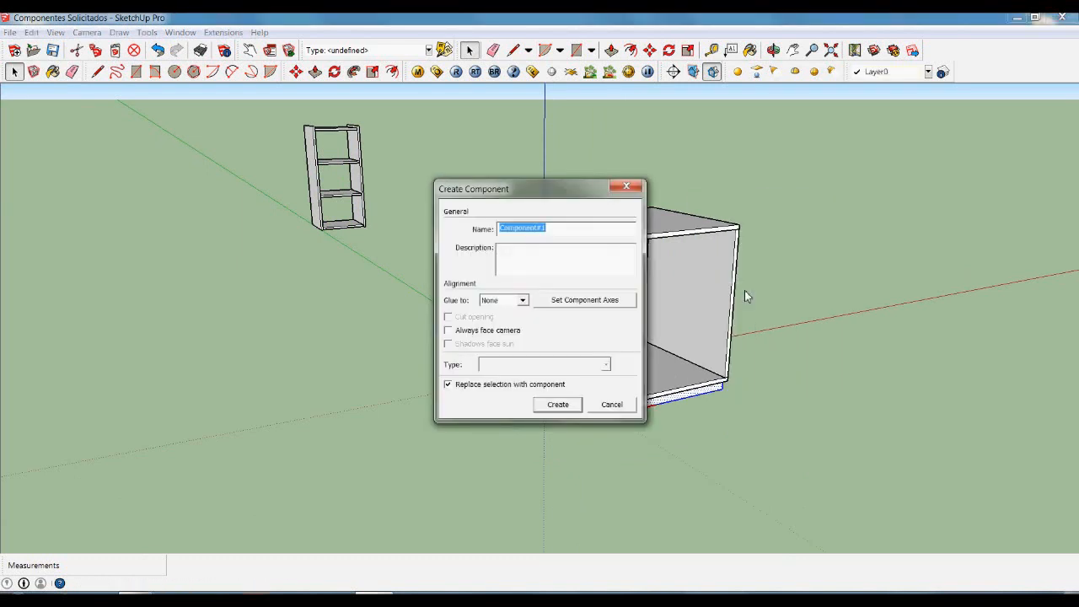
text(ZOCALO)
click(556, 406)
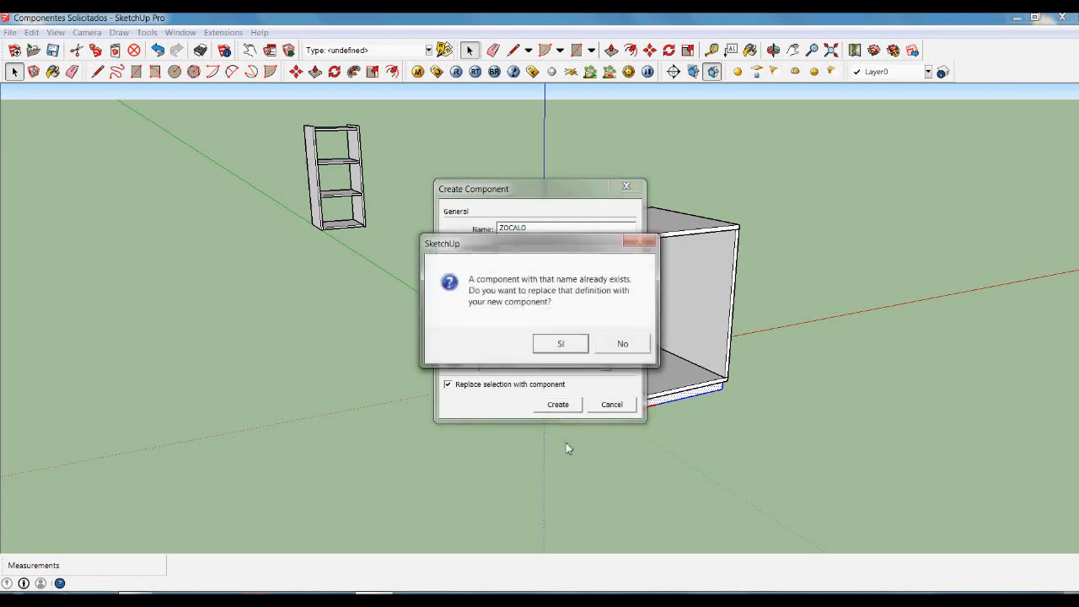
click(573, 340)
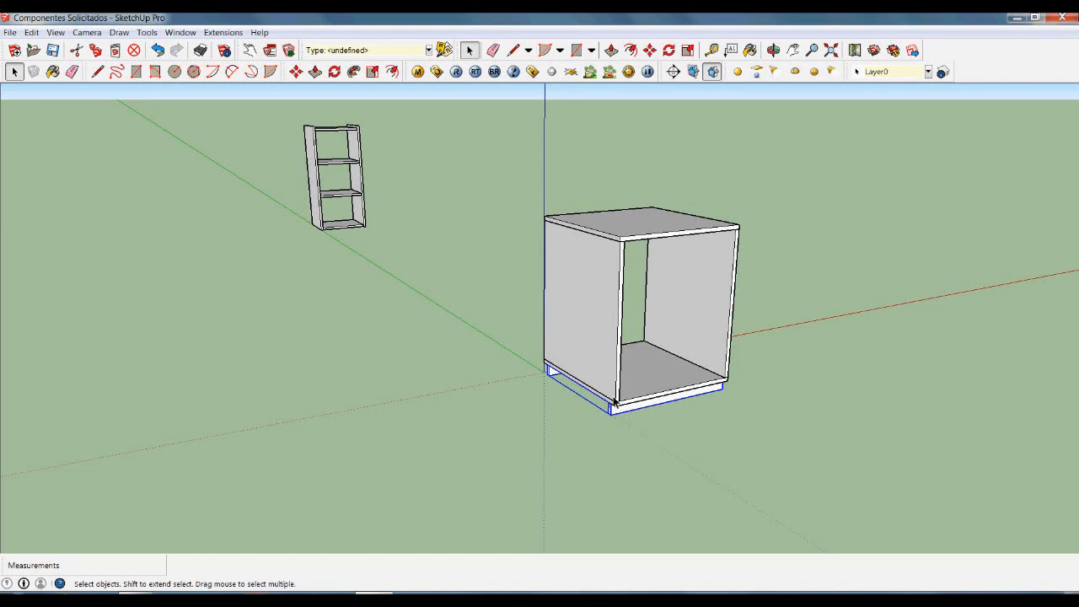
click(629, 469)
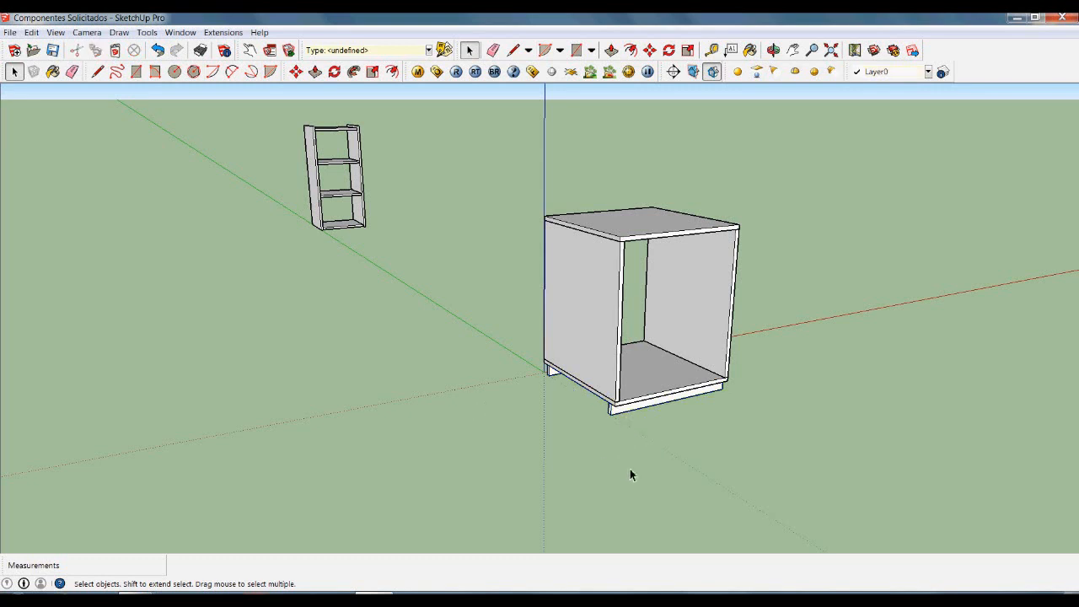
Make the whole cabinet, including its panels and base supports, a component named BAJO1.
drag(677, 301, 787, 464)
right_click(700, 314)
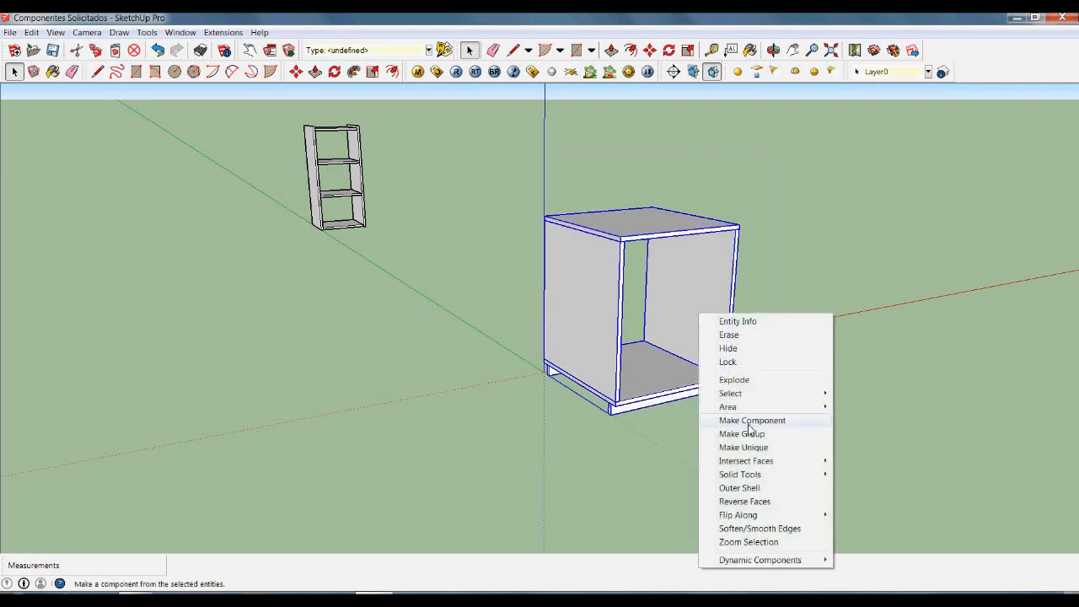
click(724, 420)
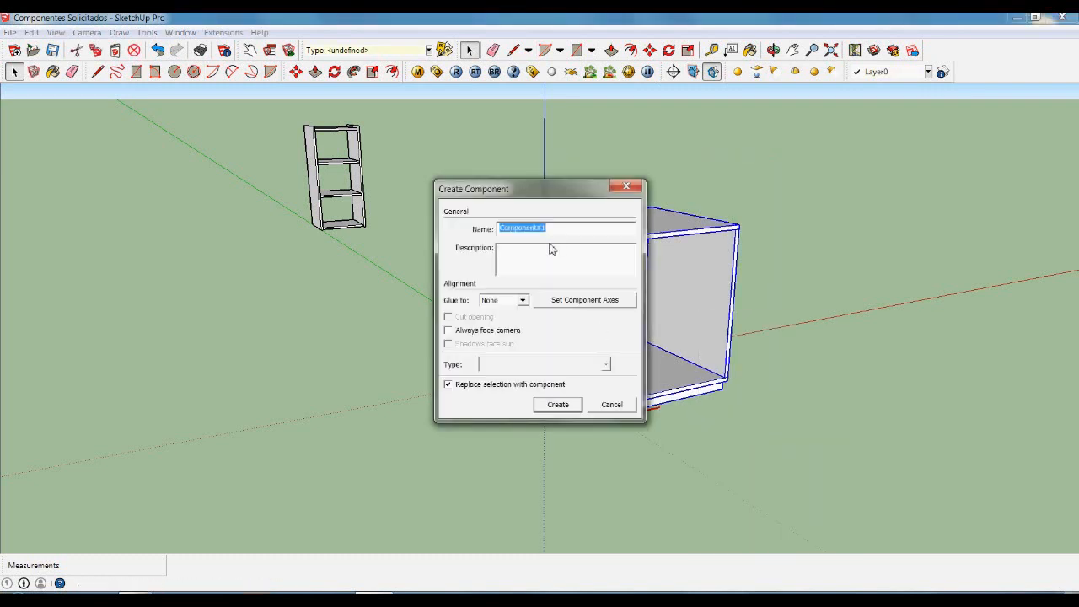
text(BAJO1)
click(570, 409)
click(563, 343)
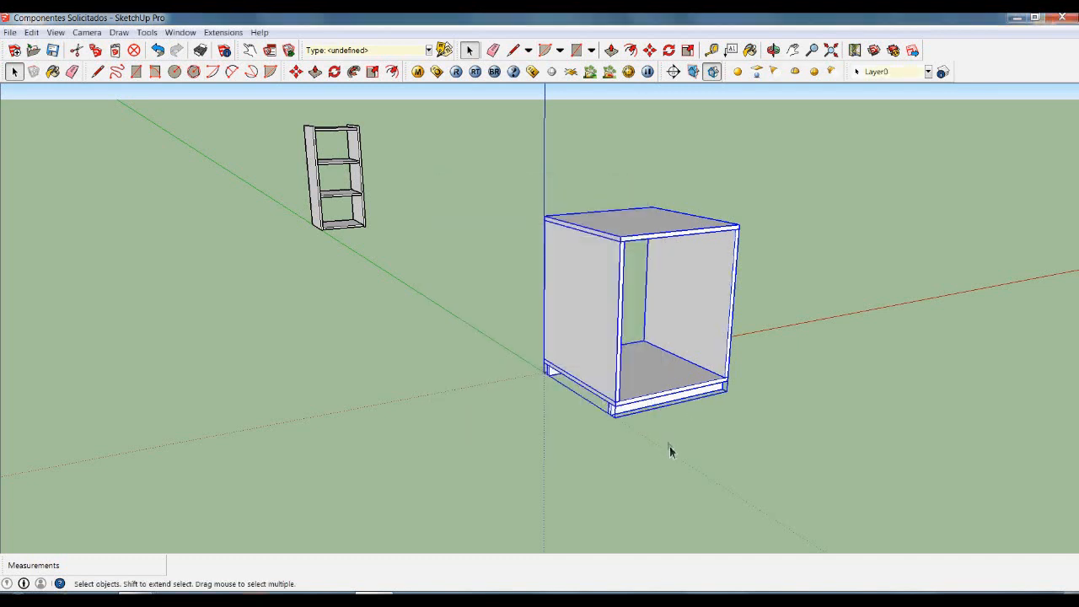
click(676, 472)
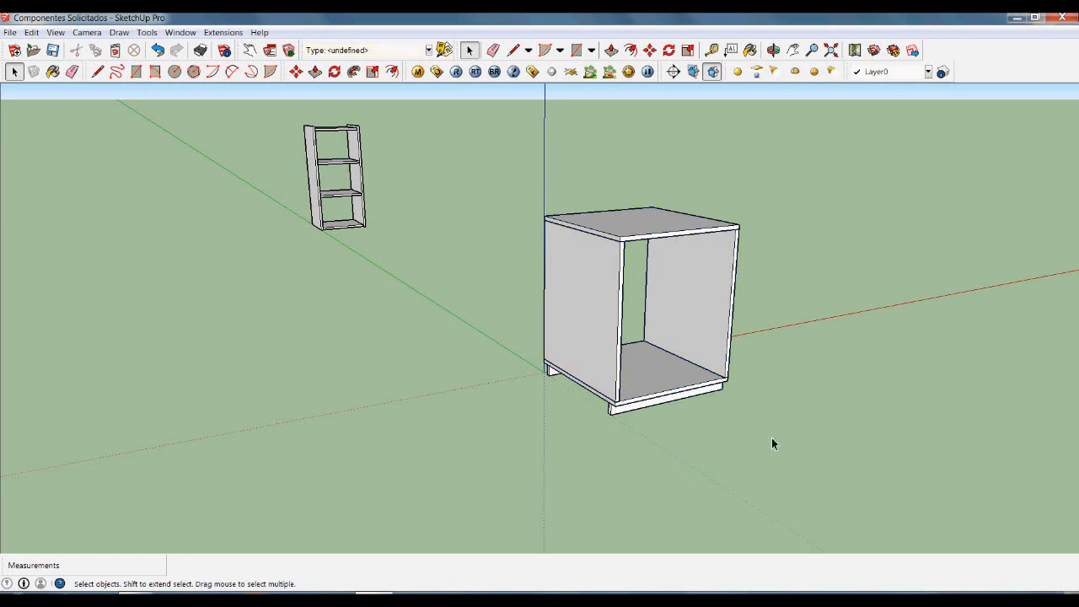
Display the component attributes of the BAJO1 cabinet and add the size attributes LenX, LenY and LenZ.
scroll(902, 346, up, 2)
scroll(892, 377, down, 4)
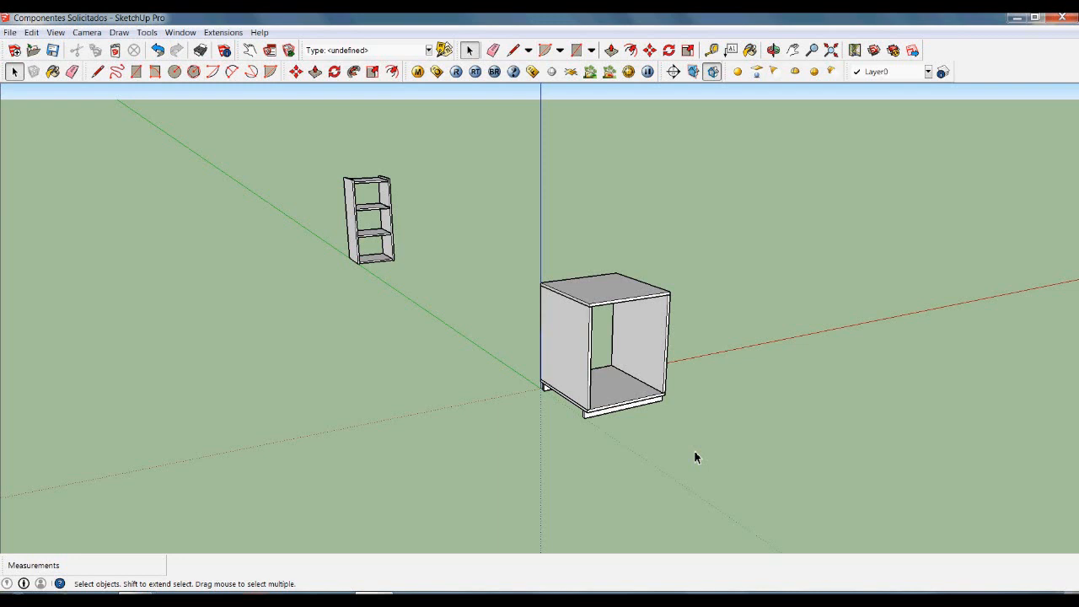
click(639, 335)
right_click(638, 331)
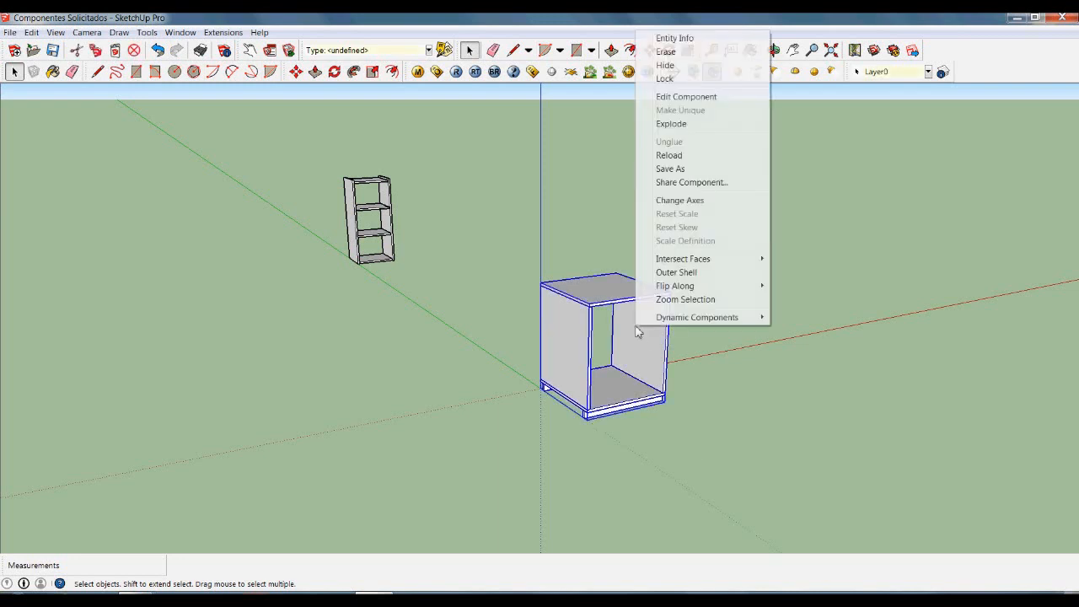
mouse_move(662, 318)
click(582, 331)
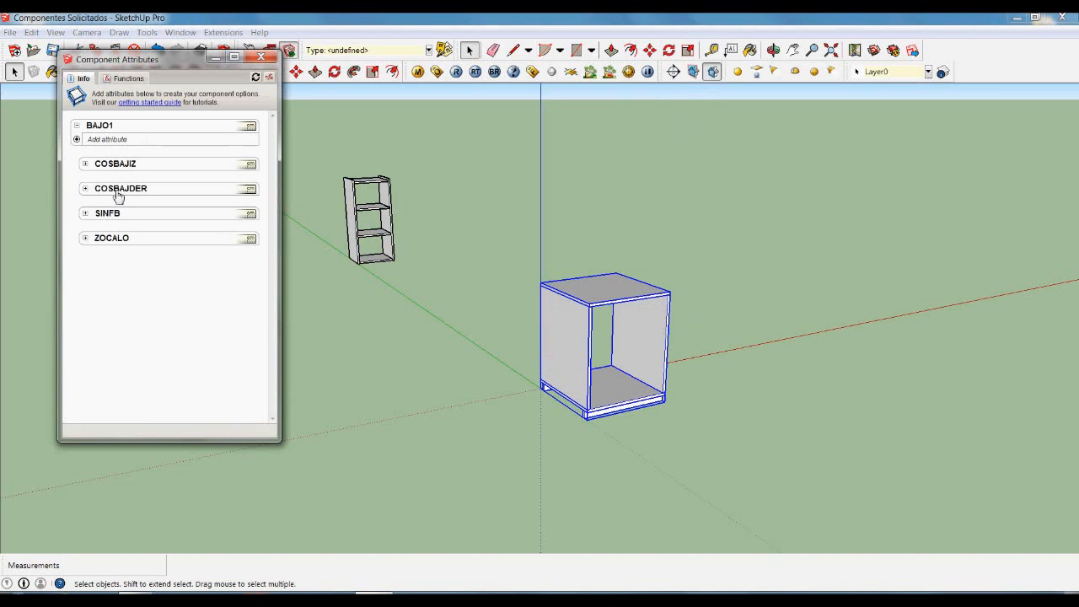
click(77, 140)
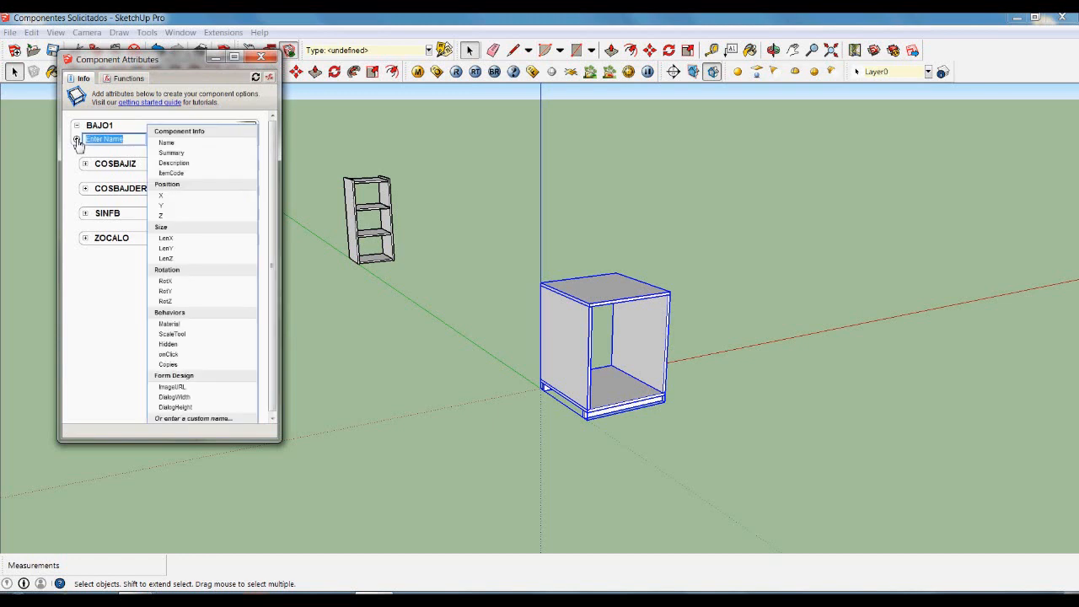
click(212, 233)
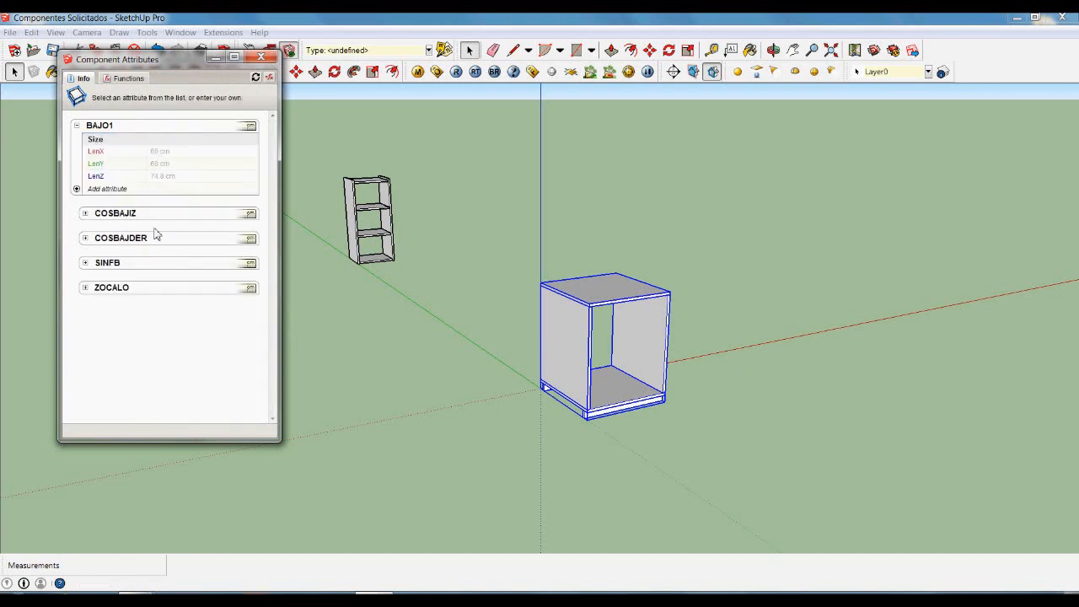
Add a ScaleTool attribute to BAJO1 that allows scaling only along the red (X) and blue (Z) axes.
click(76, 189)
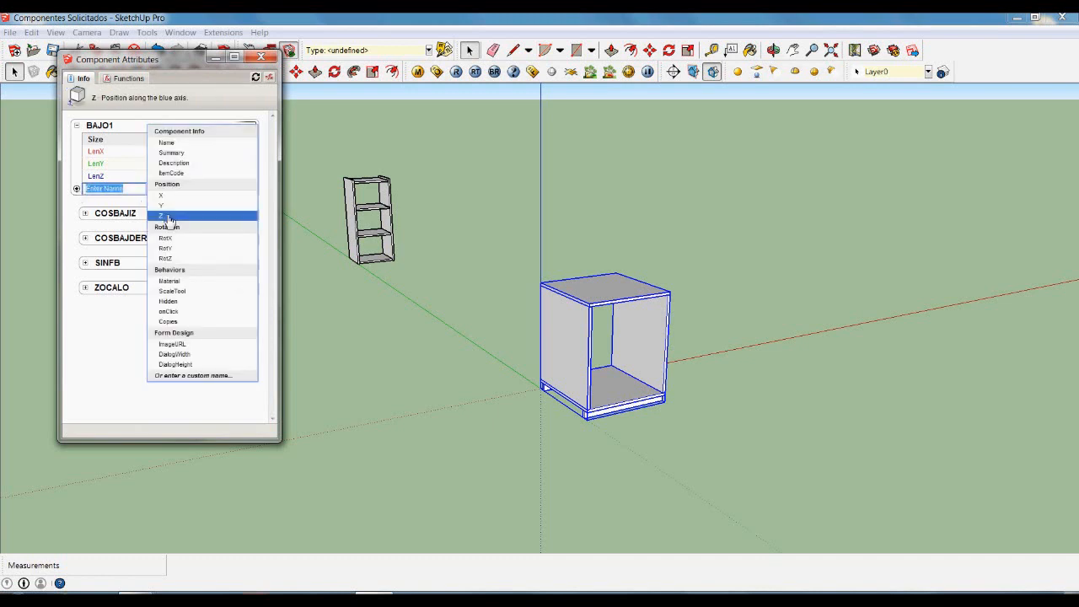
click(200, 291)
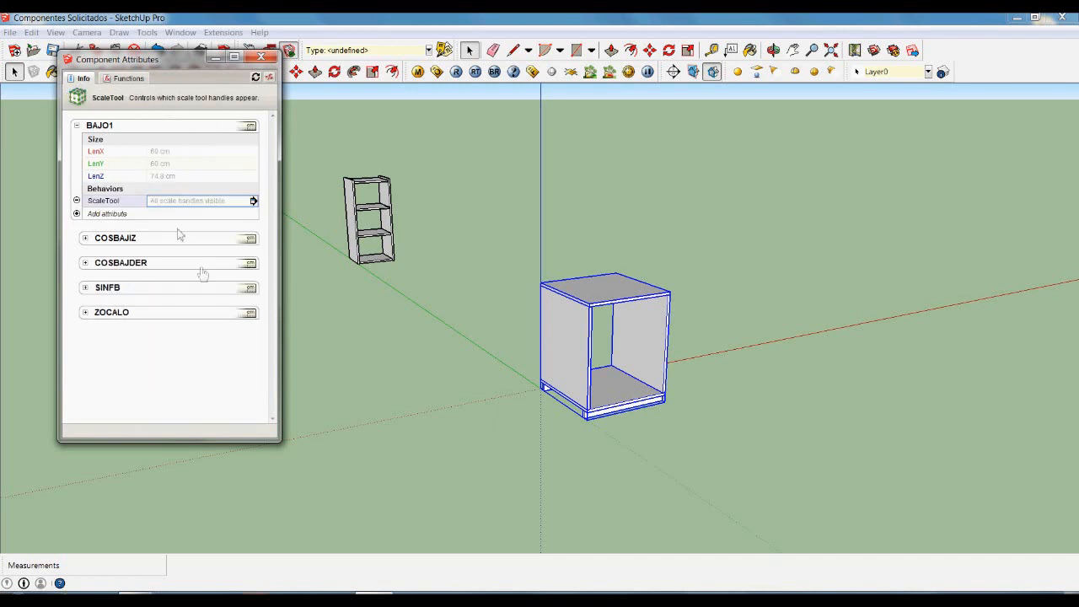
click(254, 201)
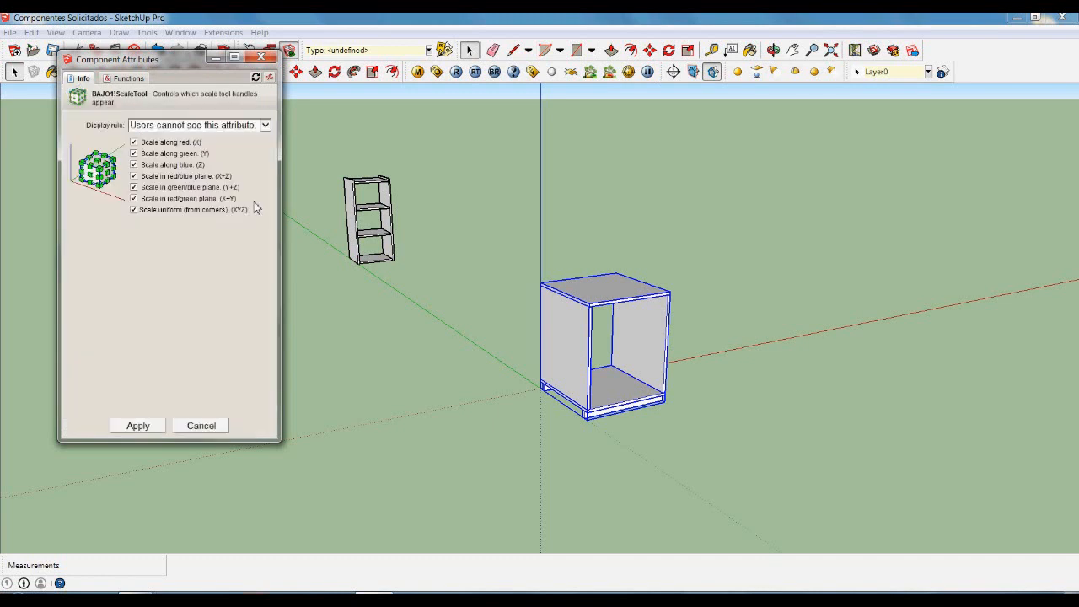
click(133, 152)
click(134, 176)
click(134, 186)
click(133, 198)
click(133, 209)
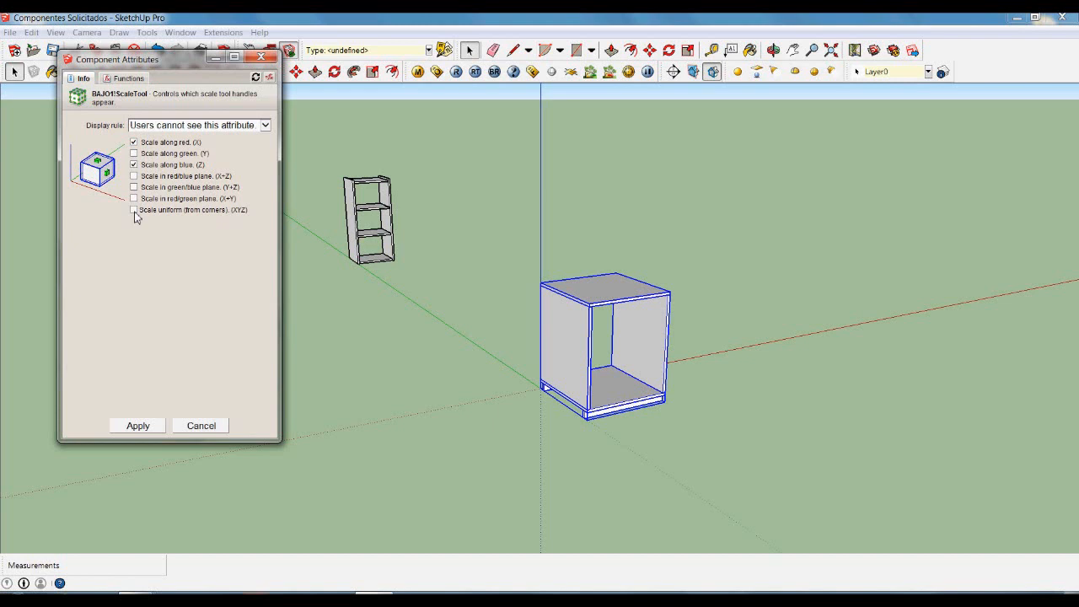
click(138, 426)
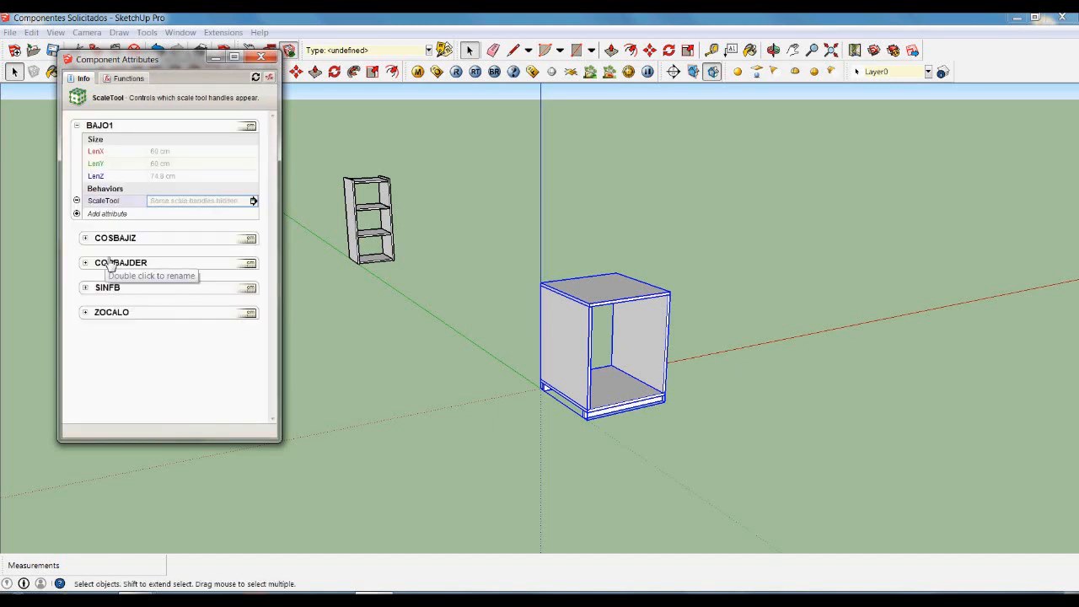
Add the size attributes to the ZOCALO subcomponent and fix its LenY at 54 cm.
click(87, 314)
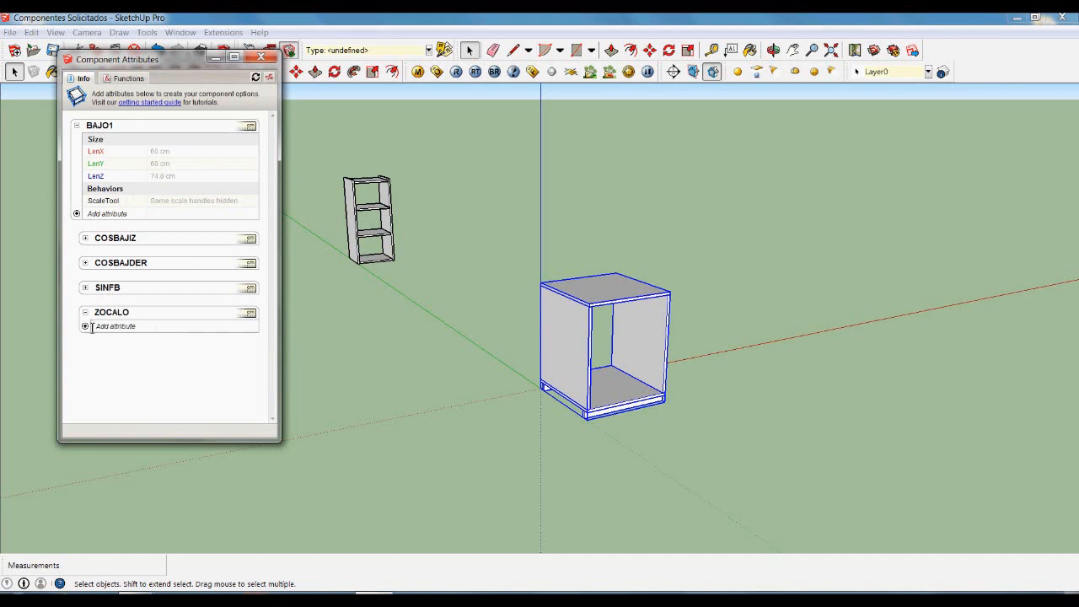
click(86, 326)
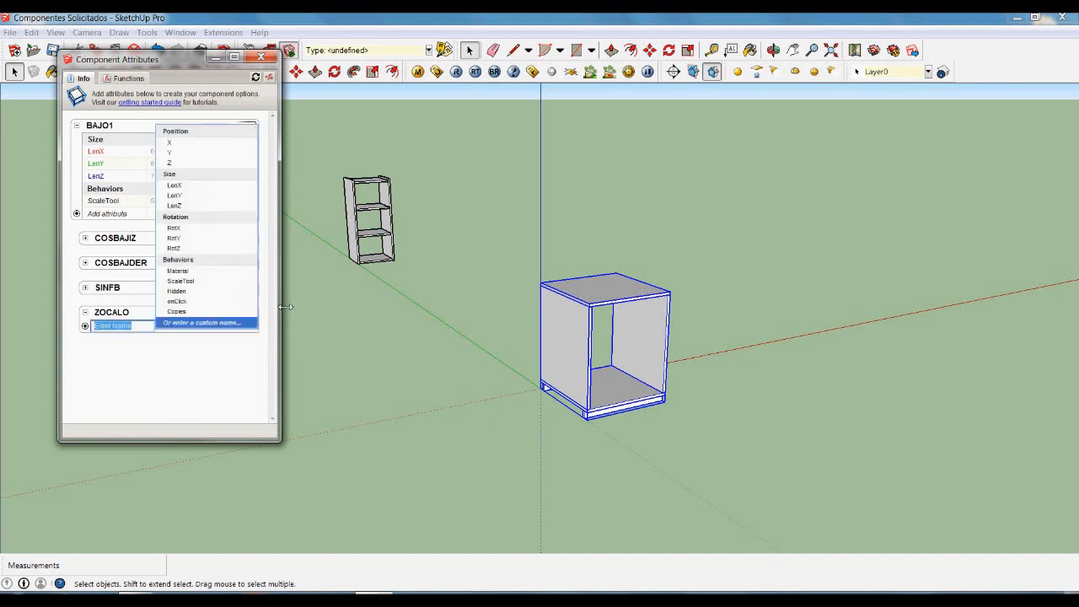
click(231, 175)
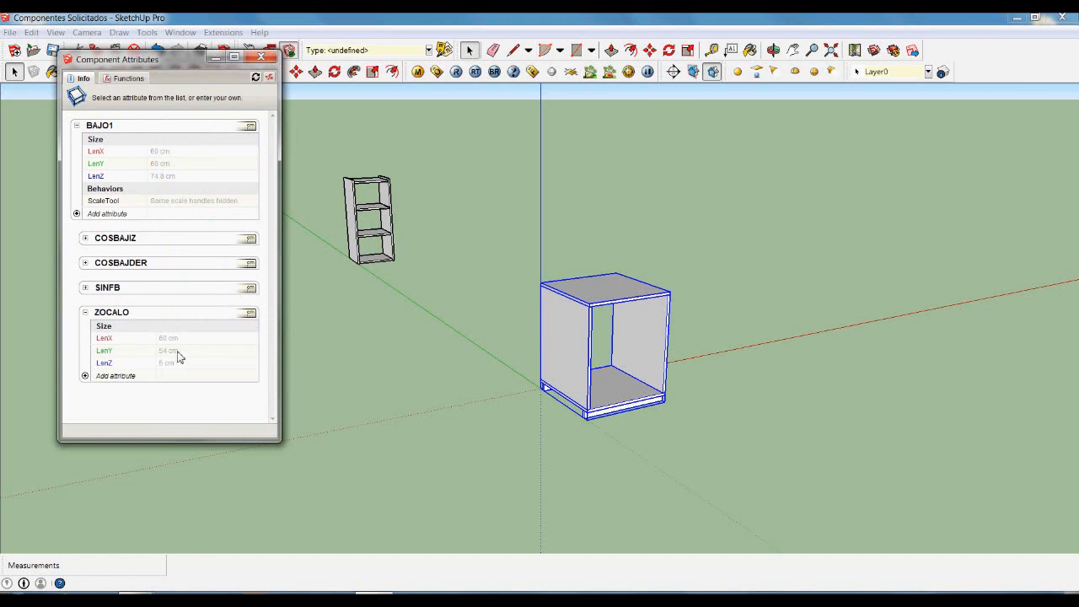
double_click(177, 354)
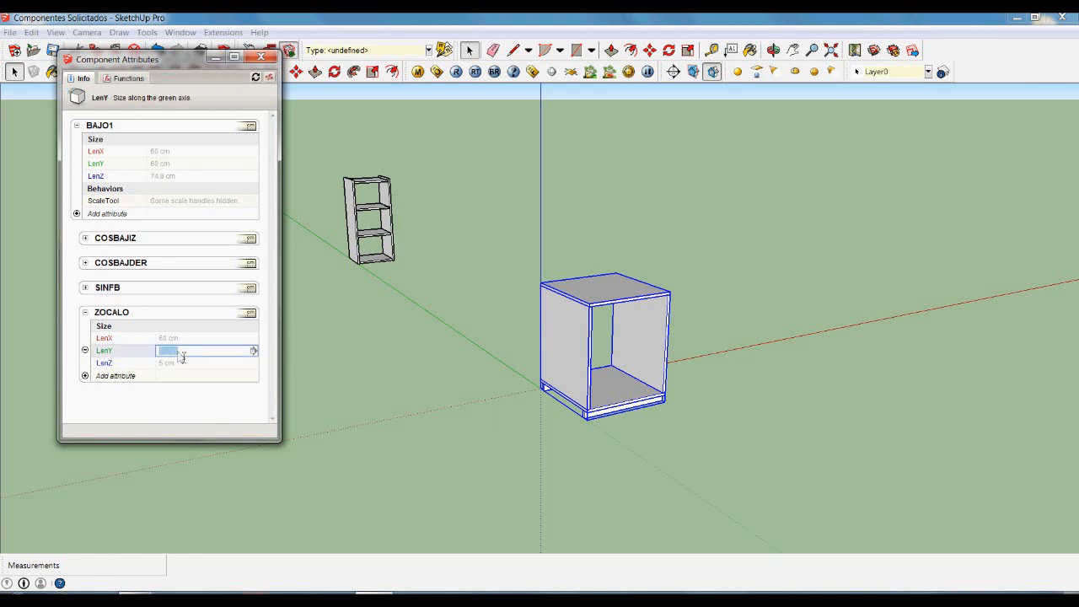
click(170, 355)
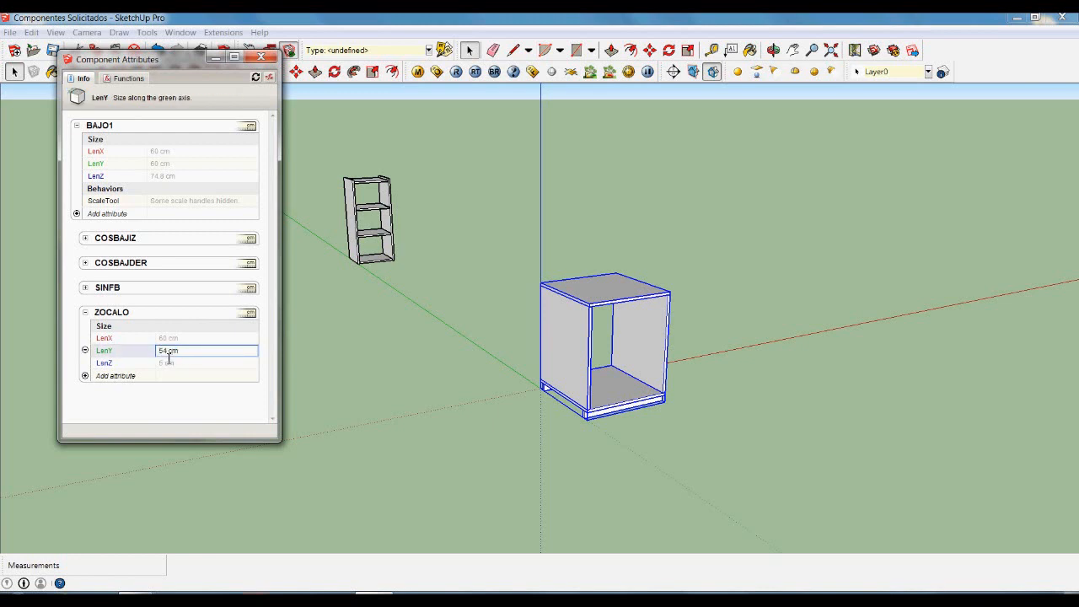
text(=)
key(BackSpace)
key(BackSpace)
key(BackSpace)
key(Return)
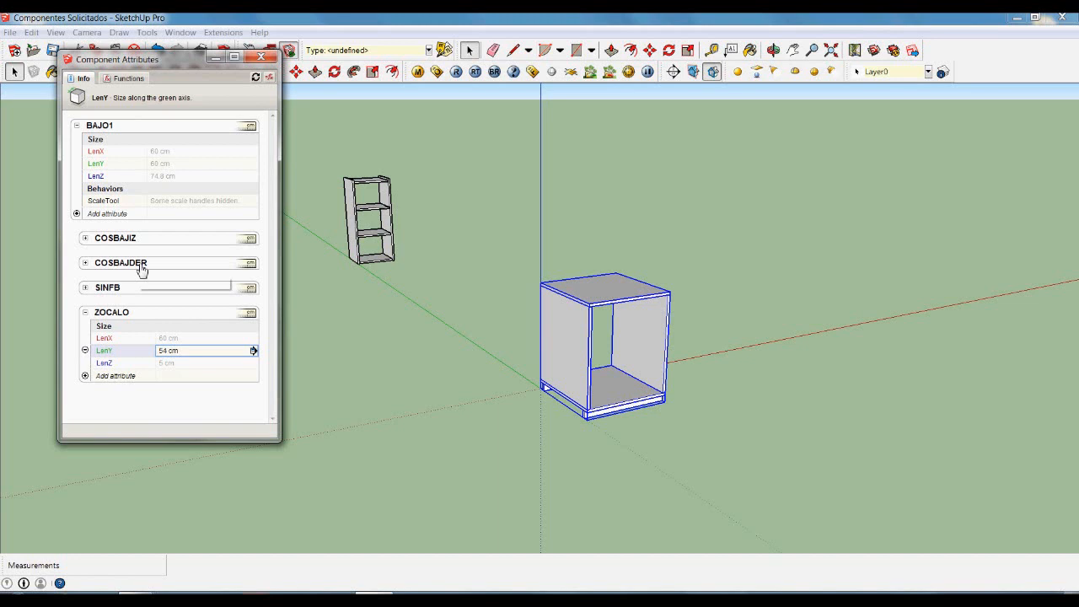
Add the size and position attributes to the COSBAJDER subcomponent.
click(85, 263)
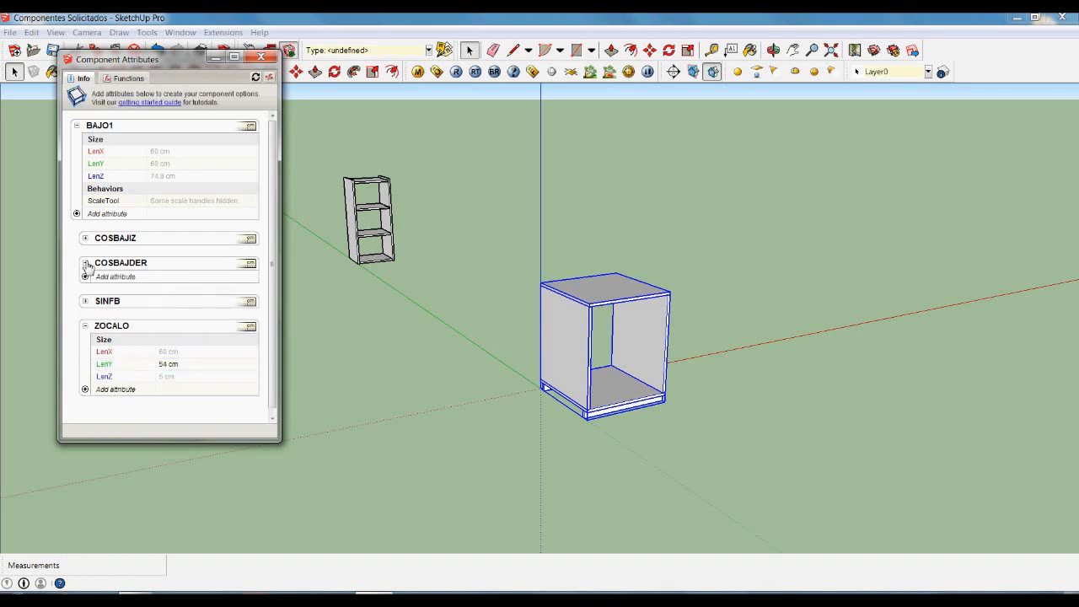
click(86, 277)
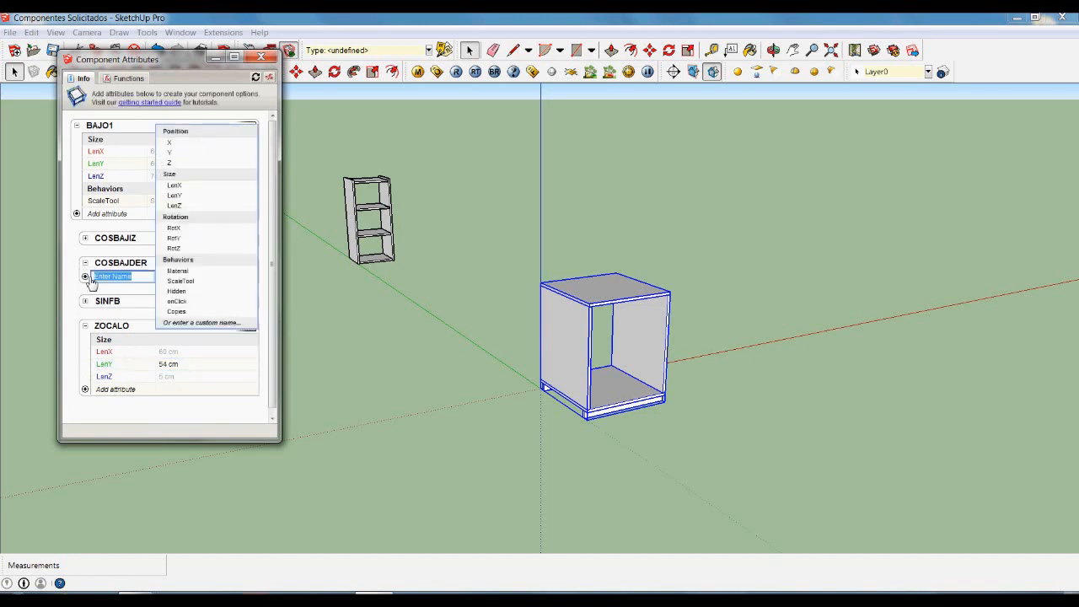
click(222, 175)
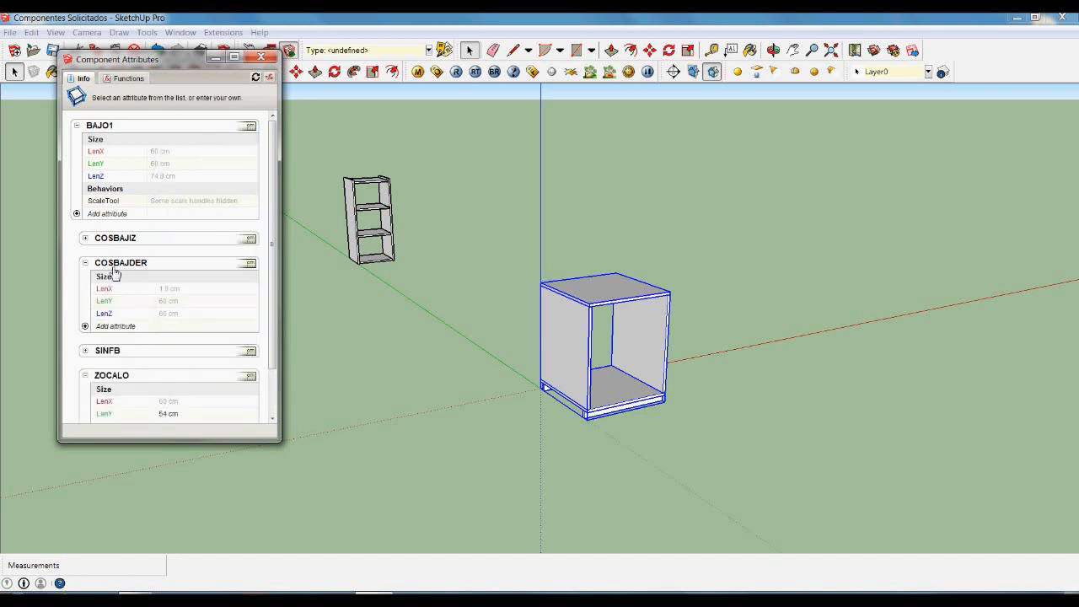
click(85, 327)
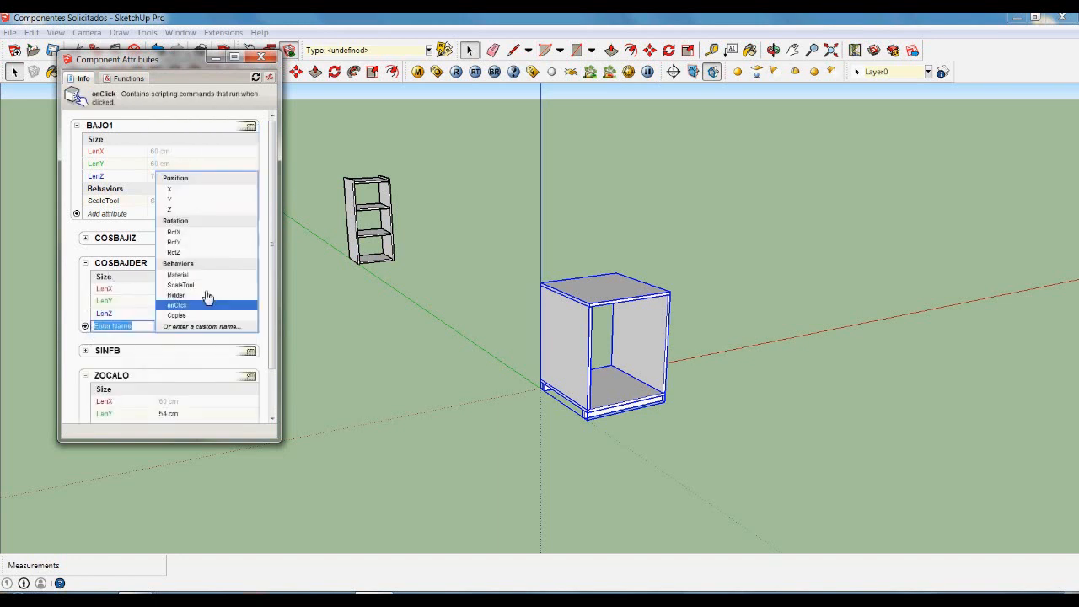
click(252, 183)
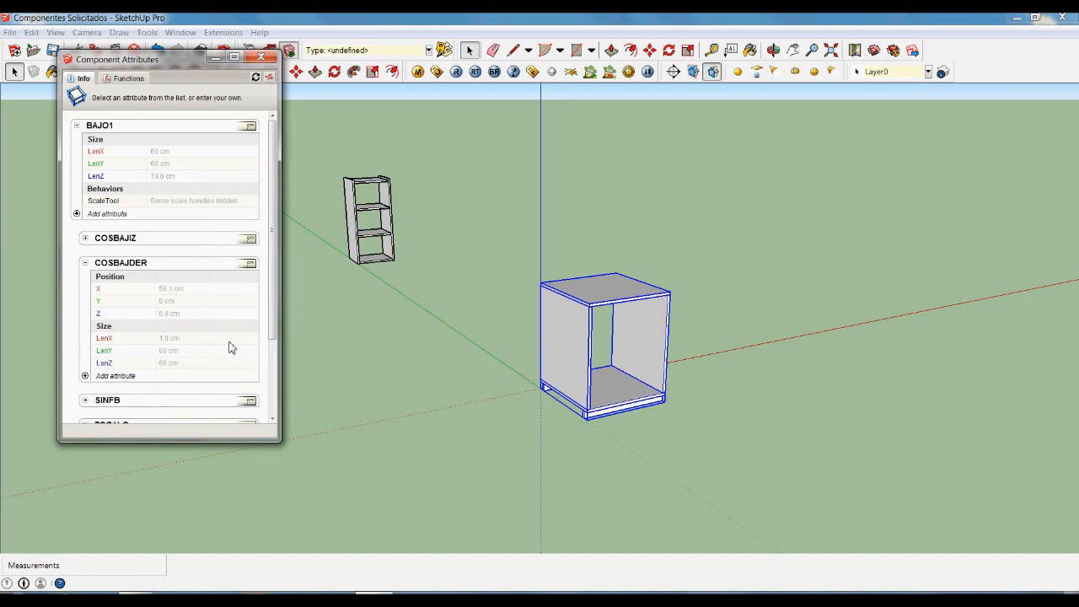
Fix the LenX size of the COSBAJDER subcomponent at 1.9 cm.
click(179, 340)
click(172, 340)
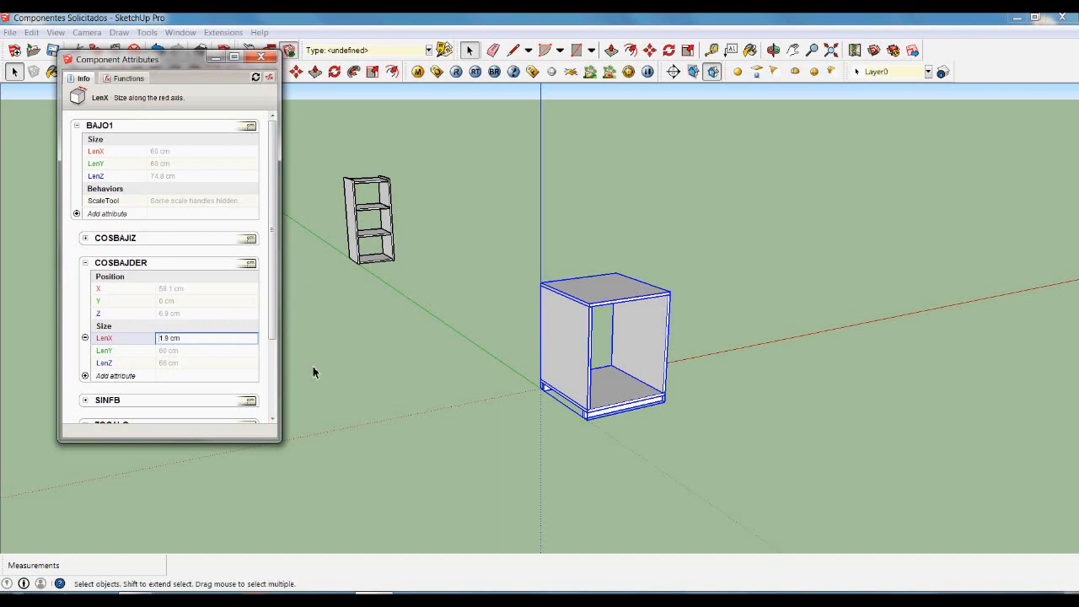
text(=)
key(BackSpace)
key(BackSpace)
key(BackSpace)
key(Return)
Fix the LenY size of the COSBAJDER subcomponent at 60 cm.
click(158, 356)
click(162, 353)
click(158, 355)
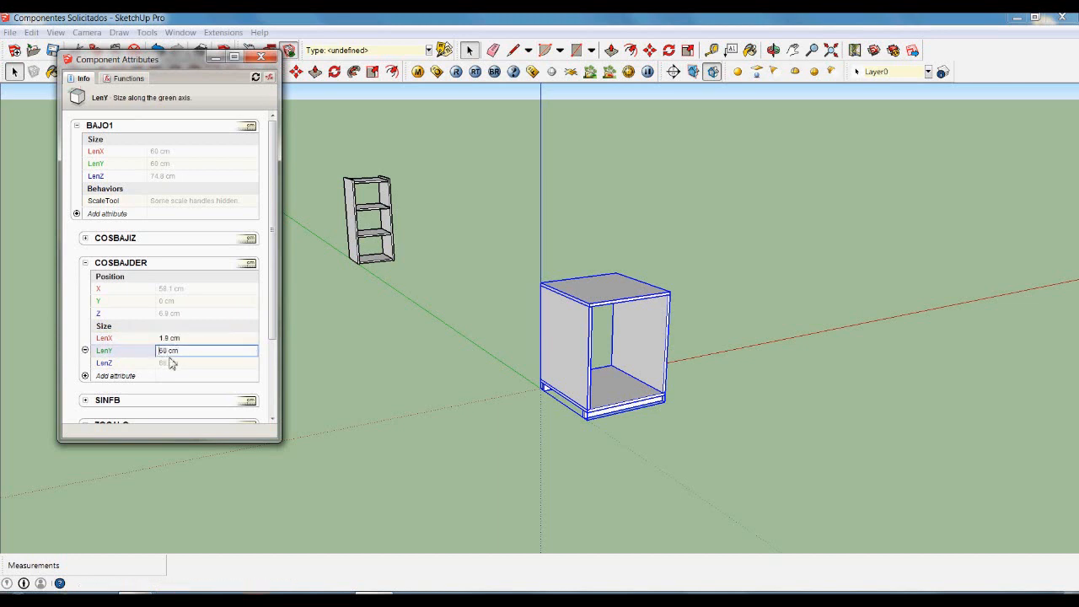
text(=)
click(207, 356)
key(Return)
Fix the LenZ size of the COSBAJDER subcomponent at 66 cm.
click(162, 365)
click(159, 364)
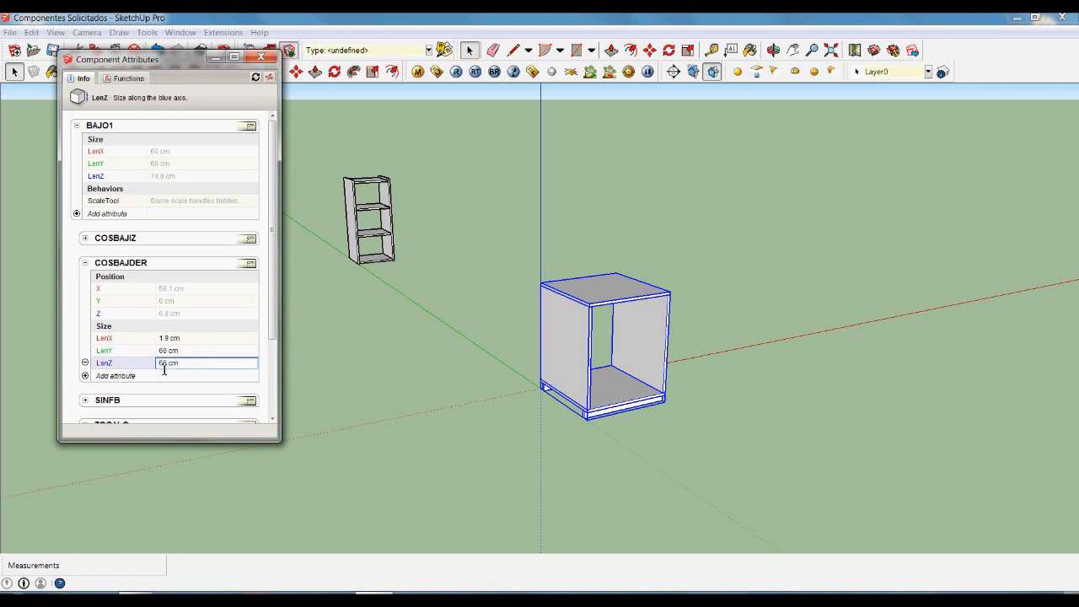
text(=)
click(204, 372)
key(Return)
Select the X position value of the COSBAJDER subcomponent for editing.
click(204, 291)
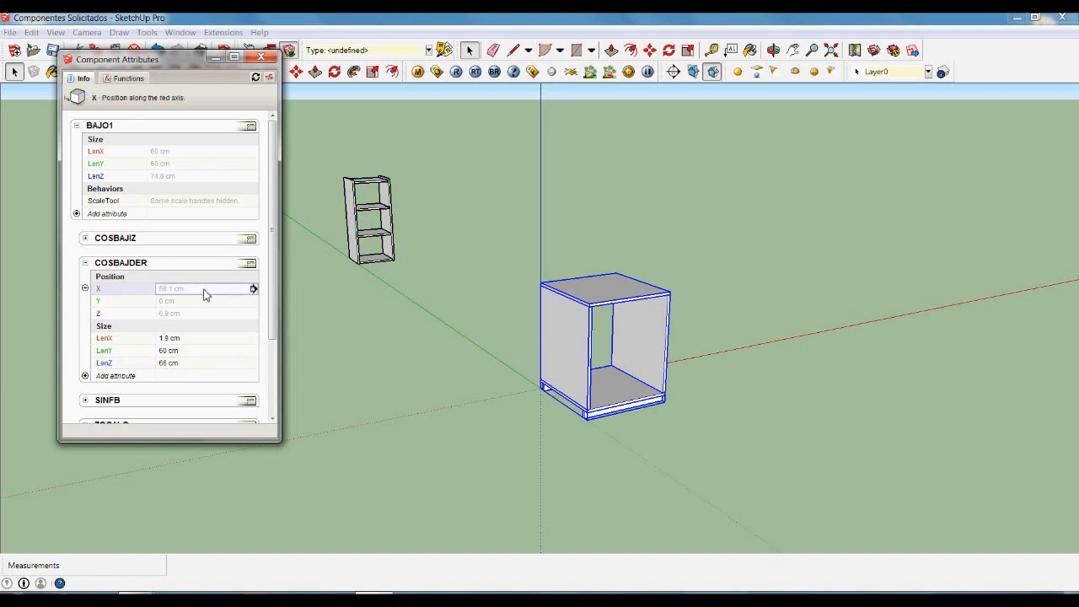
Set the X position of COSBAJDER to a formula subtracting its own LenX from BAJO1!LenX.
click(208, 290)
key(BackSpace)
key(BackSpace)
key(BackSpace)
key(BackSpace)
key(BackSpace)
key(BackSpace)
key(BackSpace)
click(112, 152)
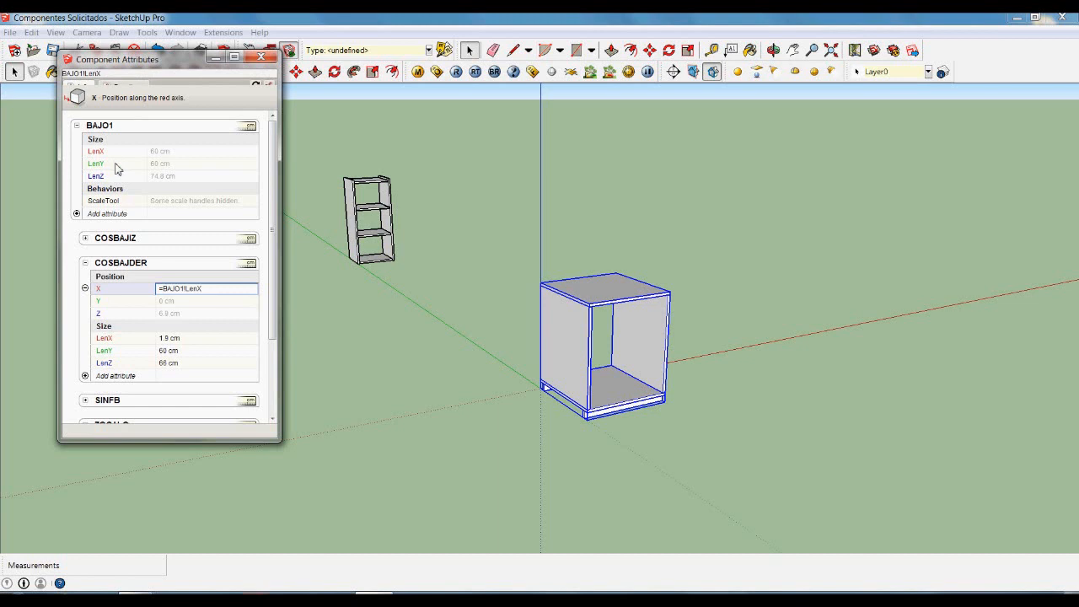
click(117, 340)
key(Return)
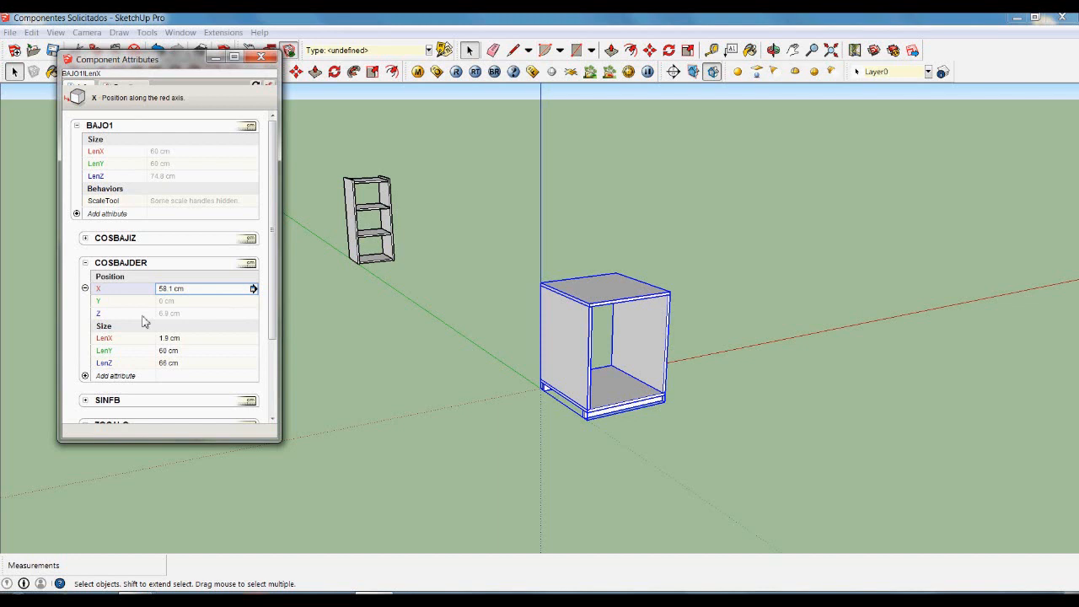
Set the Z position of COSBAJDER to the formula =ZOCALO!LenZ+1.9.
click(194, 316)
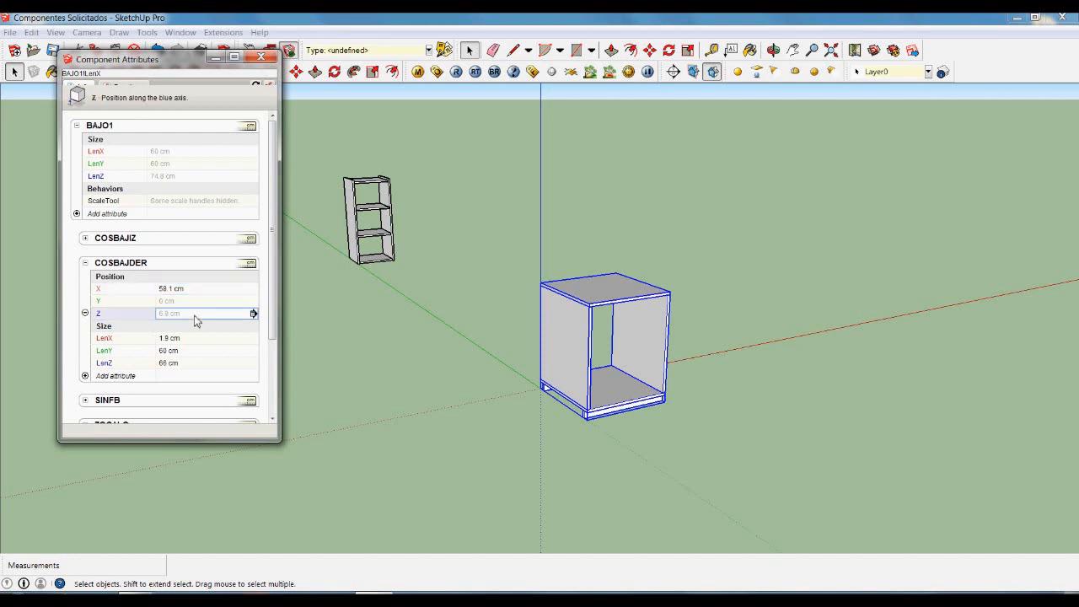
click(197, 316)
key(BackSpace)
key(BackSpace)
key(BackSpace)
key(BackSpace)
key(BackSpace)
key(BackSpace)
drag(276, 318, 285, 375)
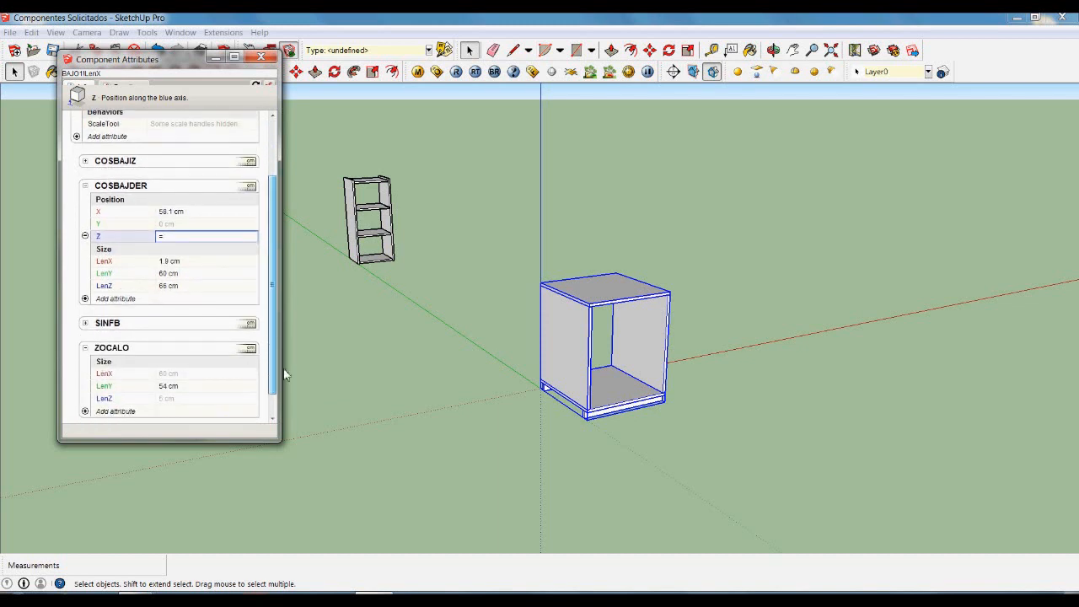
click(106, 399)
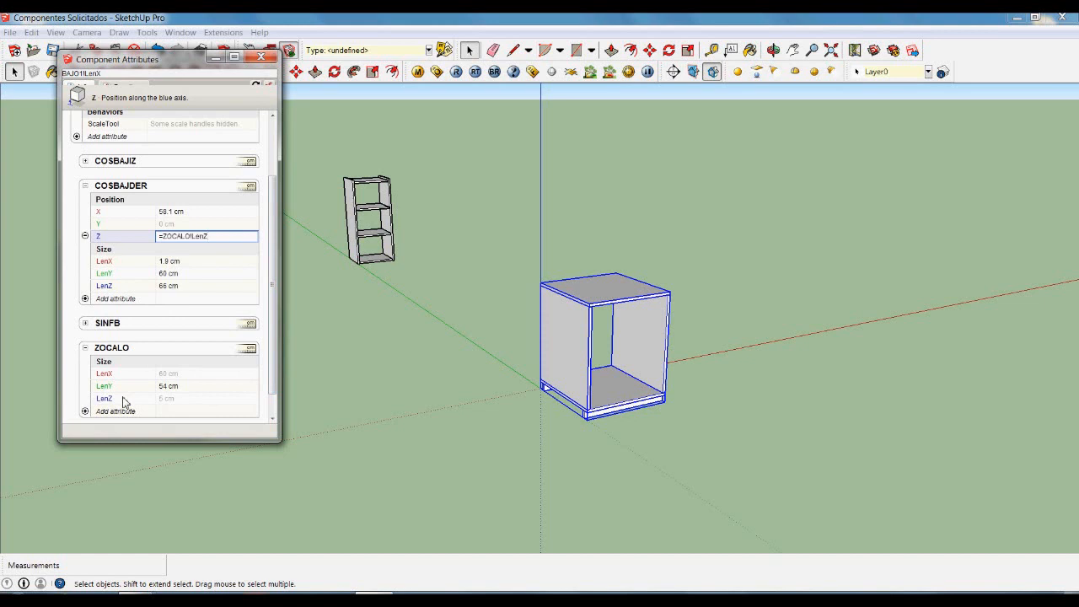
text(+1.9)
key(Return)
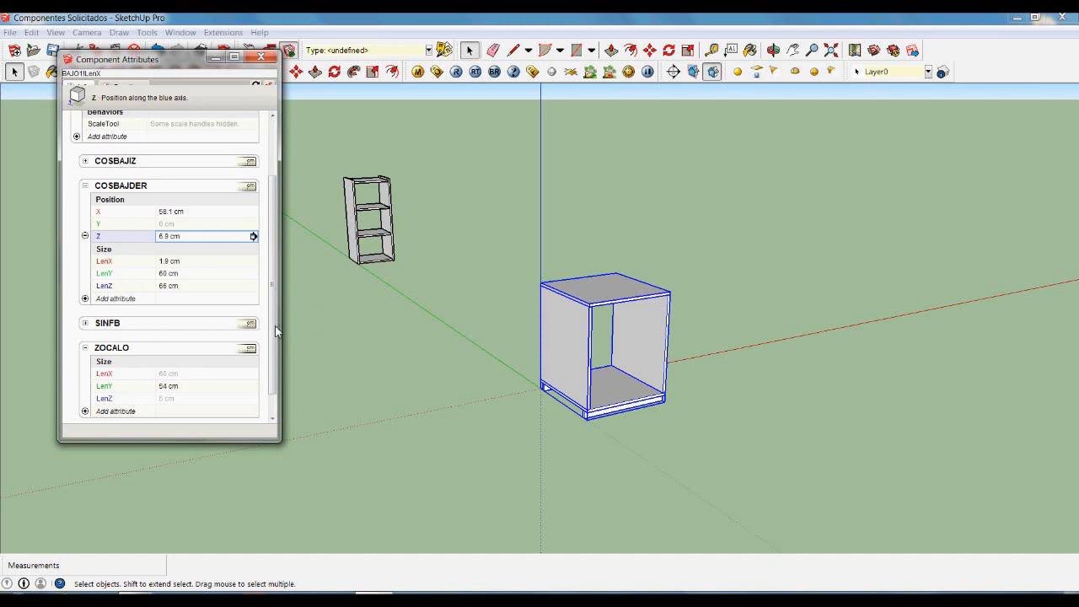
Add all the Size attributes and all the Position attributes to COSBAJIZ.
scroll(277, 332, up, 3)
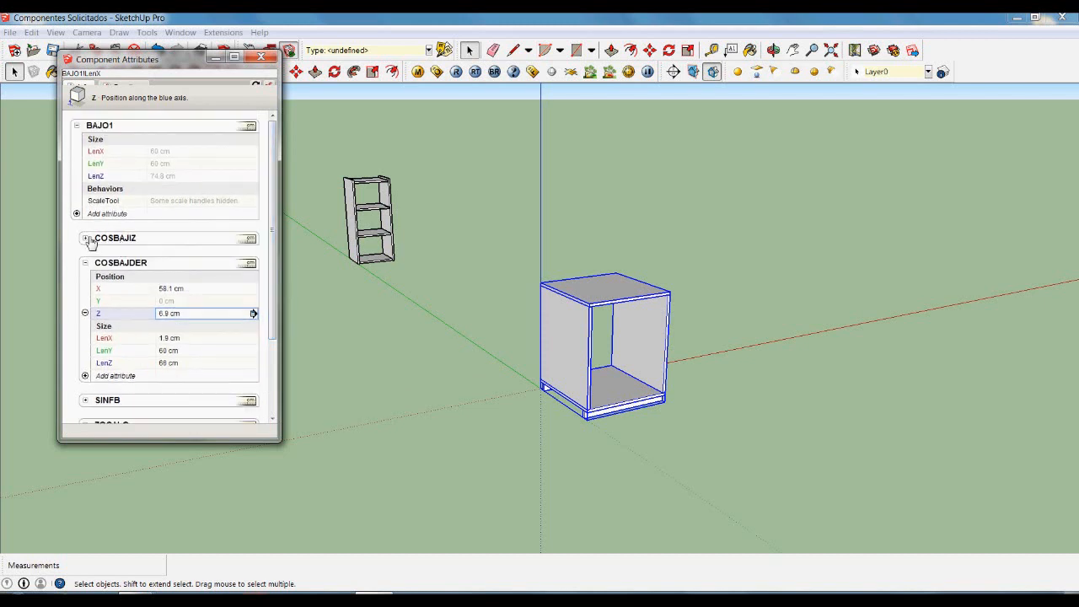
click(86, 239)
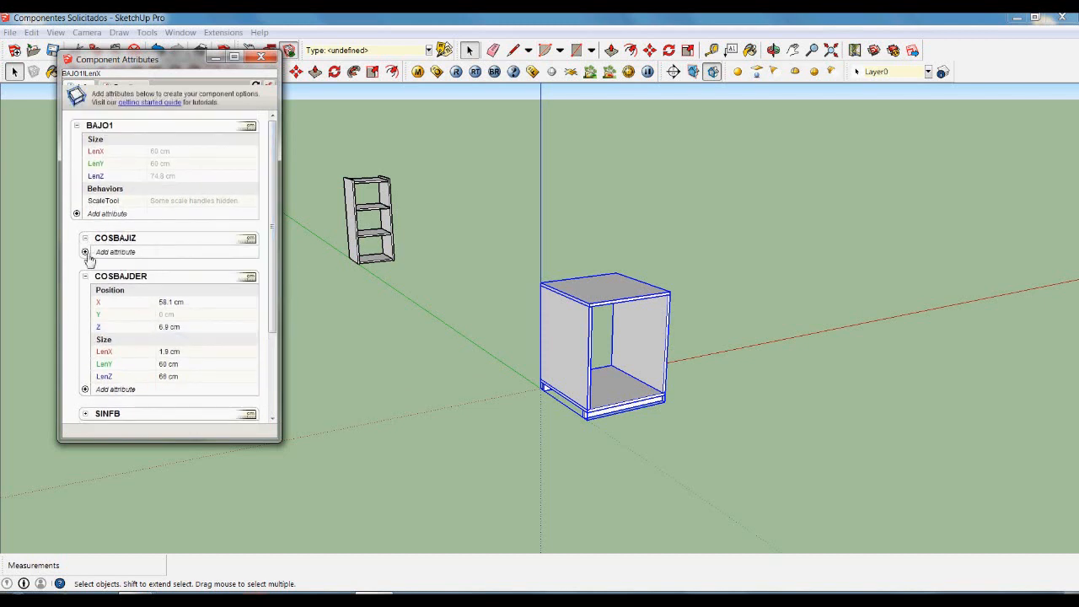
click(86, 253)
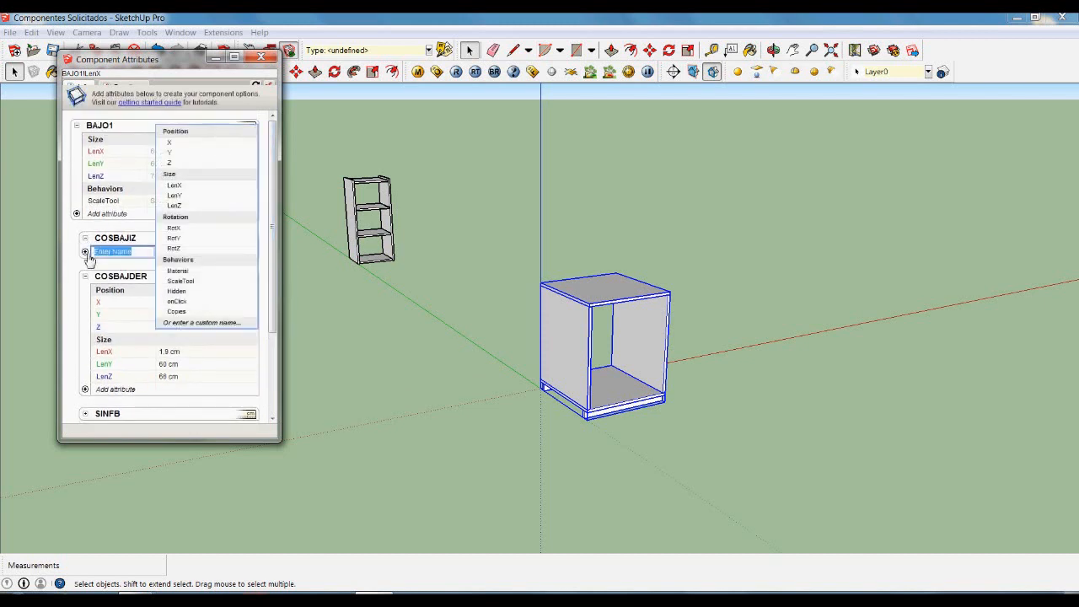
click(235, 185)
click(85, 301)
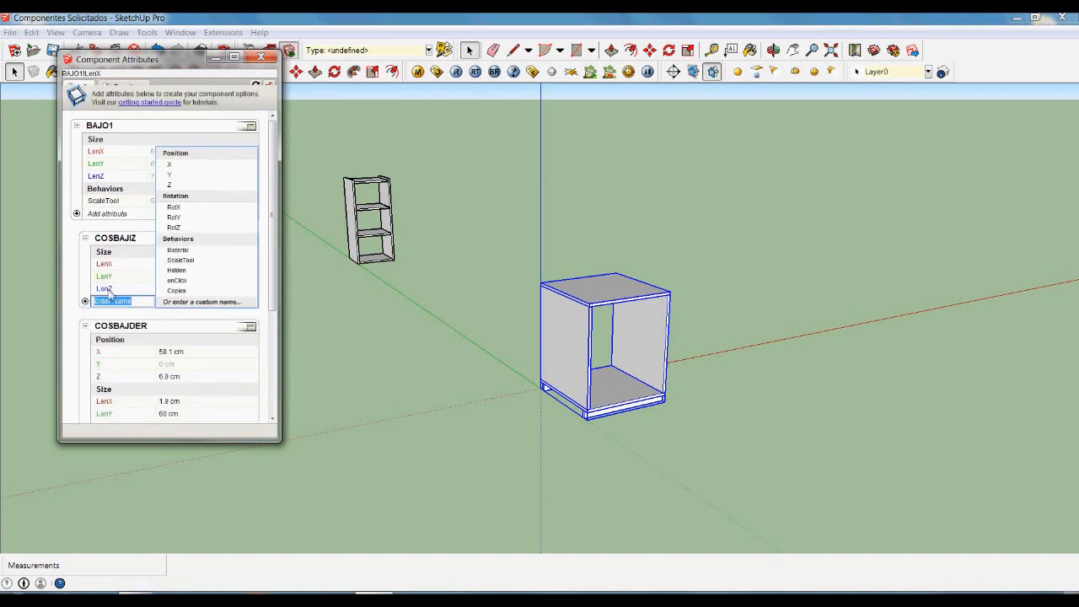
click(251, 155)
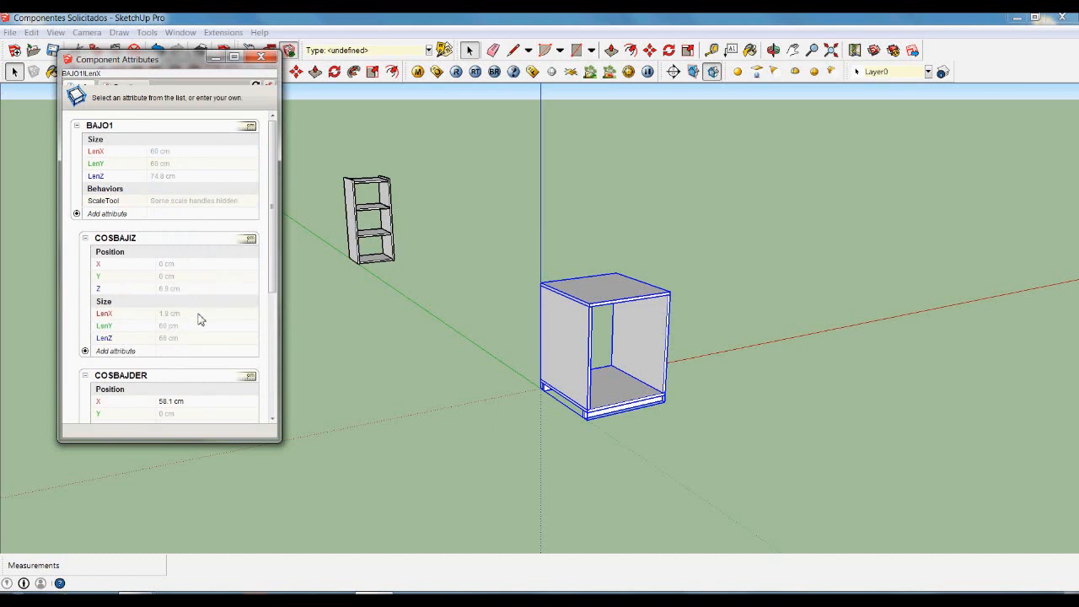
Add the complete Position and Size attribute groups to SINFB.
scroll(200, 319, down, 5)
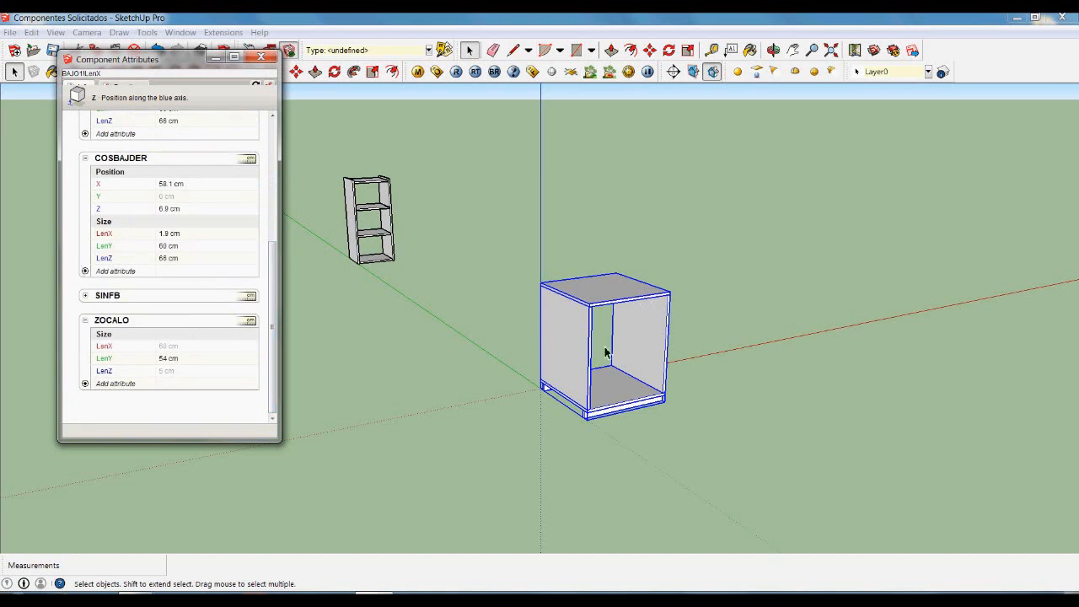
click(86, 296)
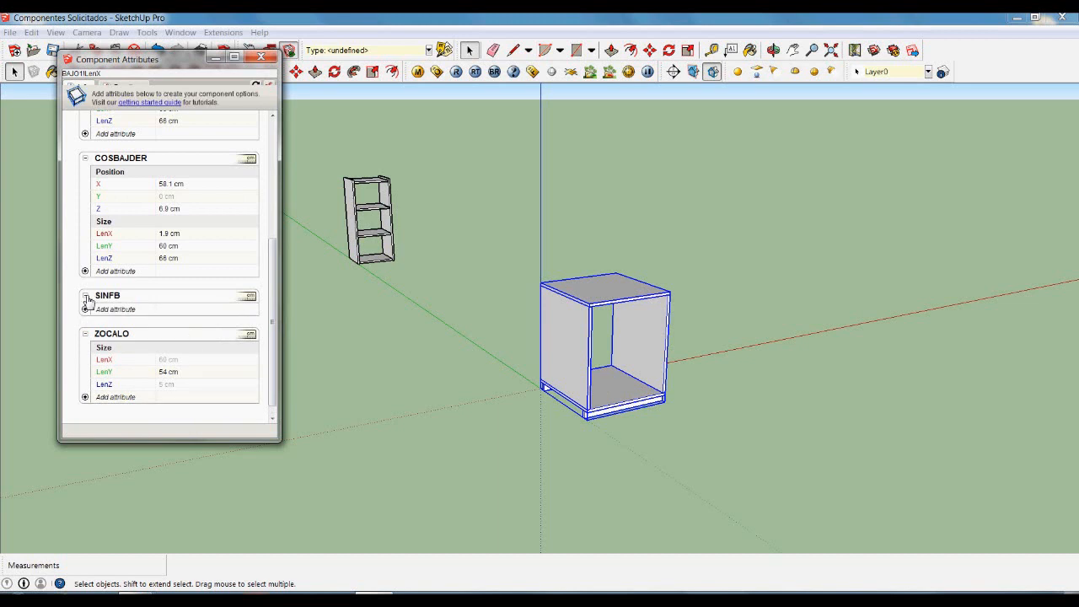
click(85, 309)
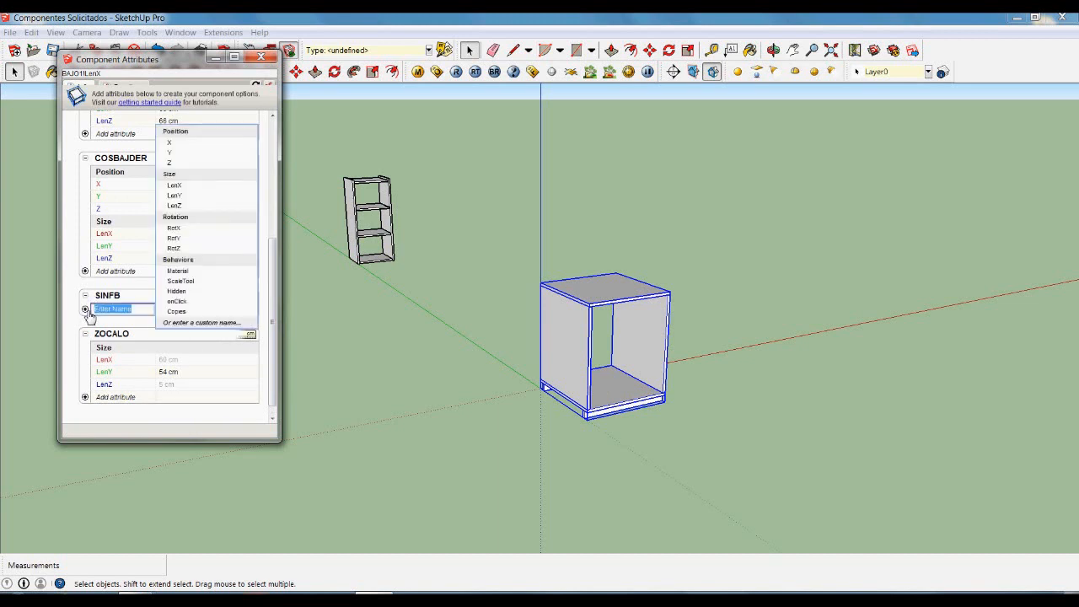
click(186, 133)
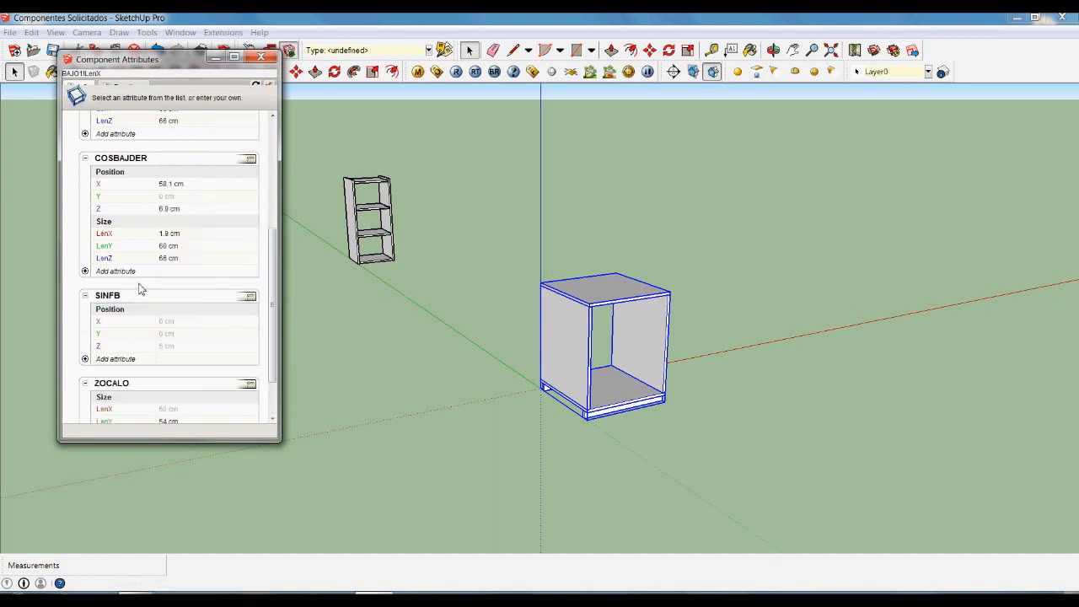
click(85, 359)
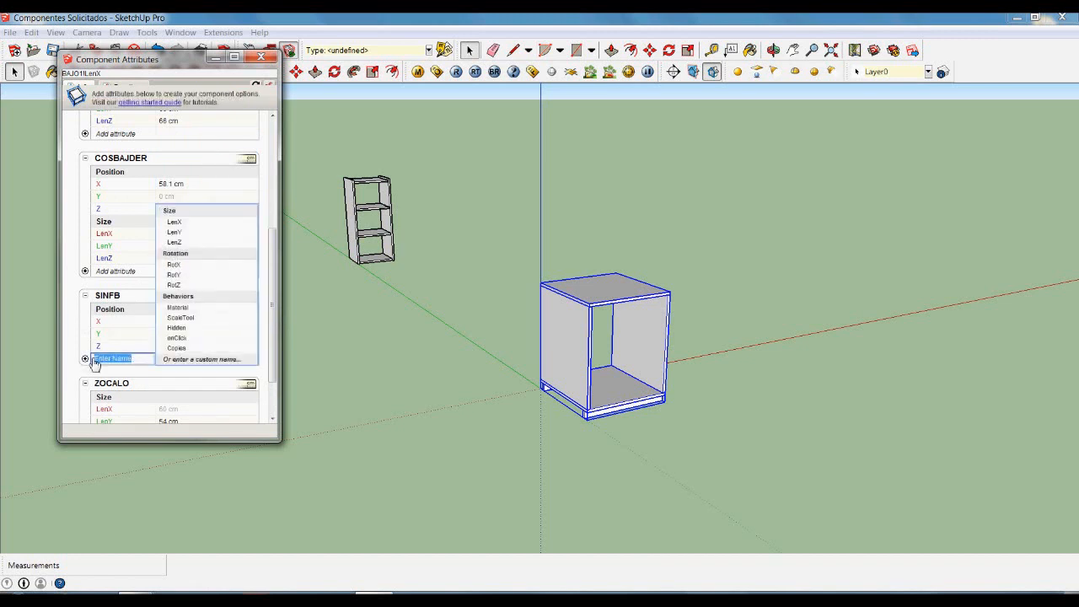
click(221, 212)
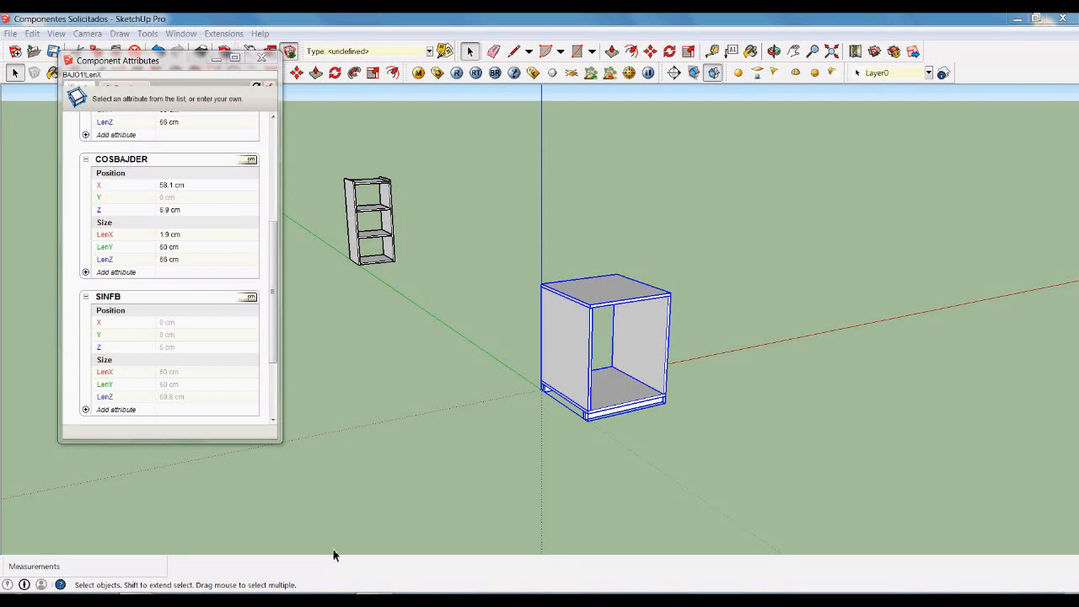
Set the Z position of SINFB to the formula =ZOCALO!LenZ.
click(195, 348)
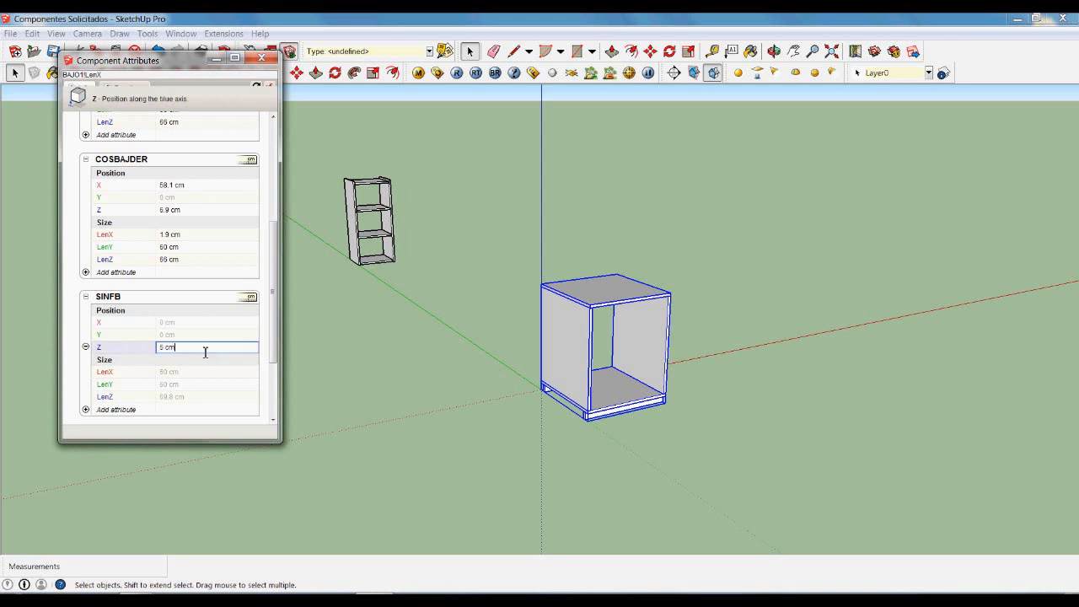
key(BackSpace)
key(BackSpace)
key(BackSpace)
key(BackSpace)
drag(278, 334, 274, 378)
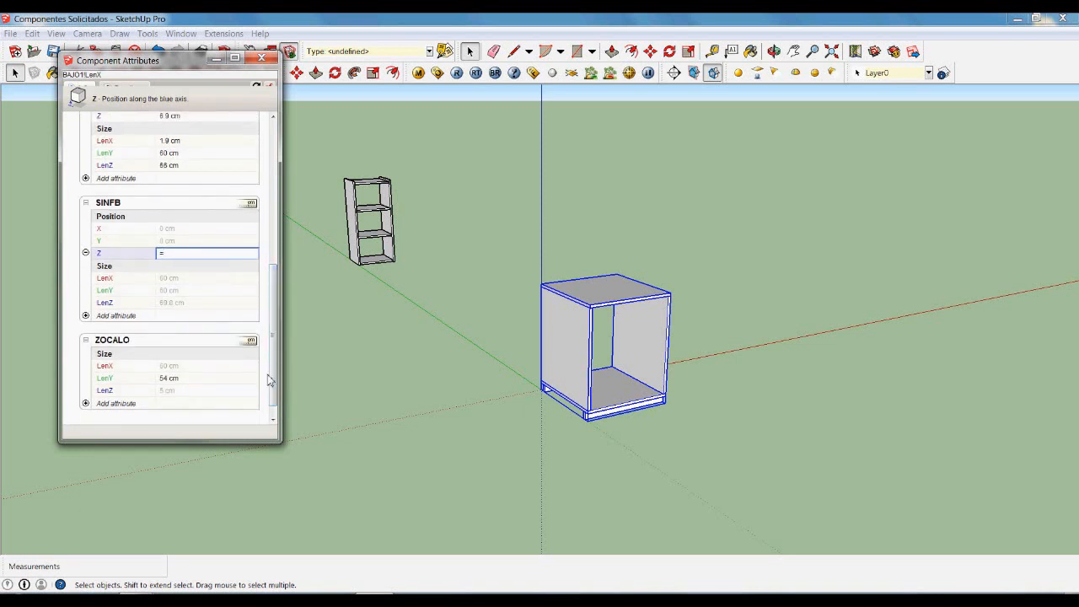
click(131, 392)
drag(277, 302, 284, 265)
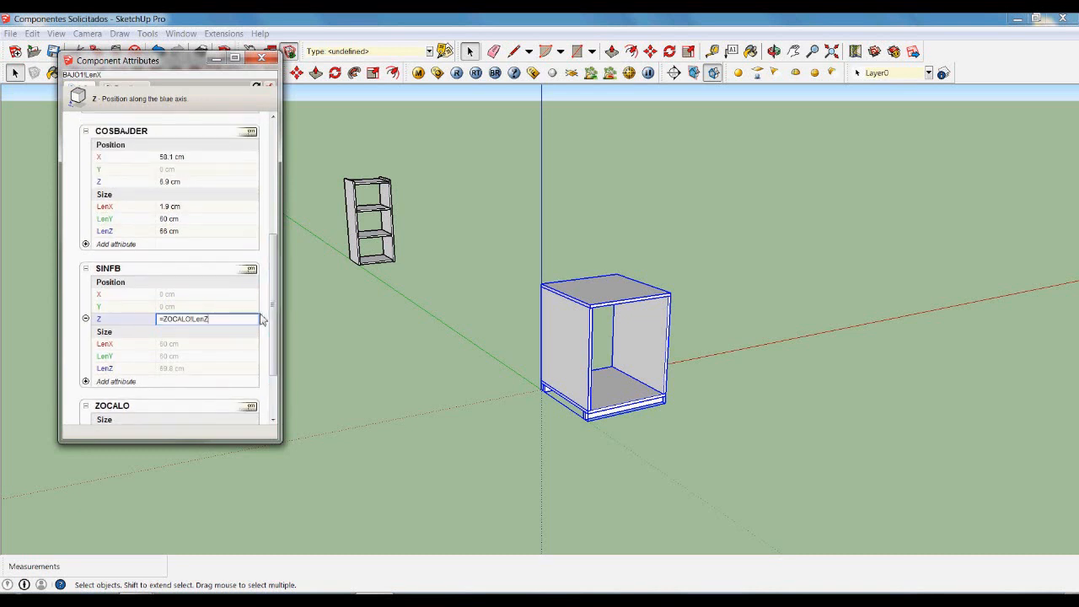
key(Return)
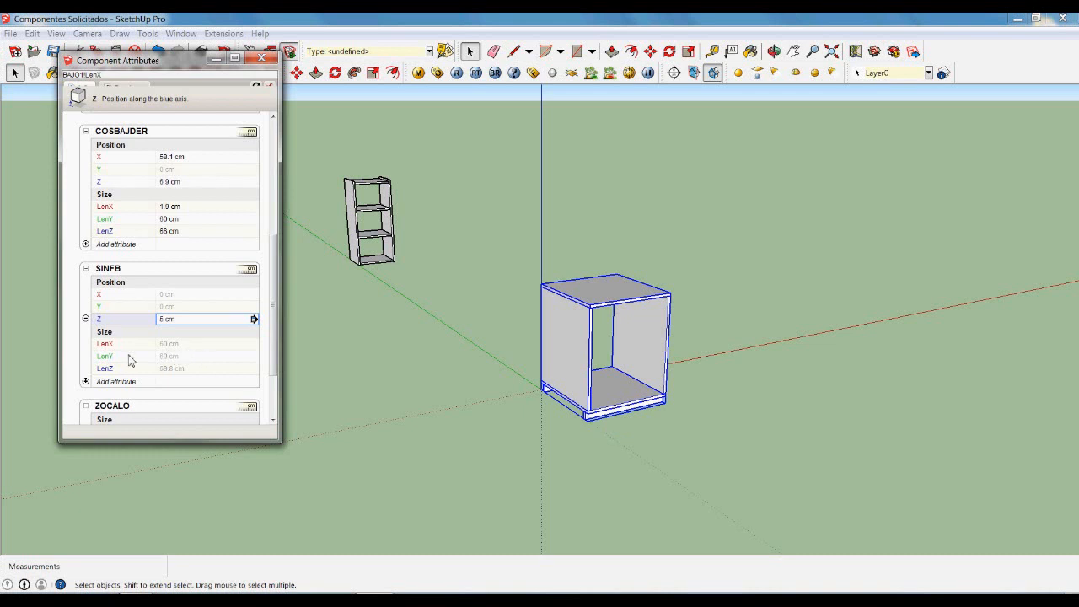
Fix the LenZ of SINFB at 69.8 cm as a formula and close the component attributes.
click(169, 371)
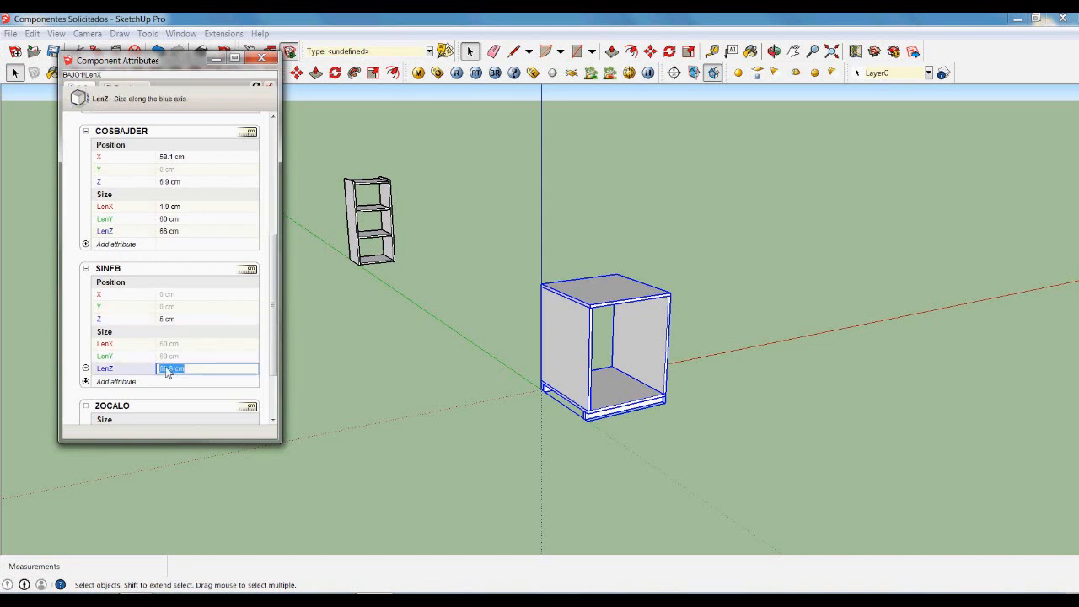
click(160, 369)
text(=)
key(End)
key(BackSpace)
key(Return)
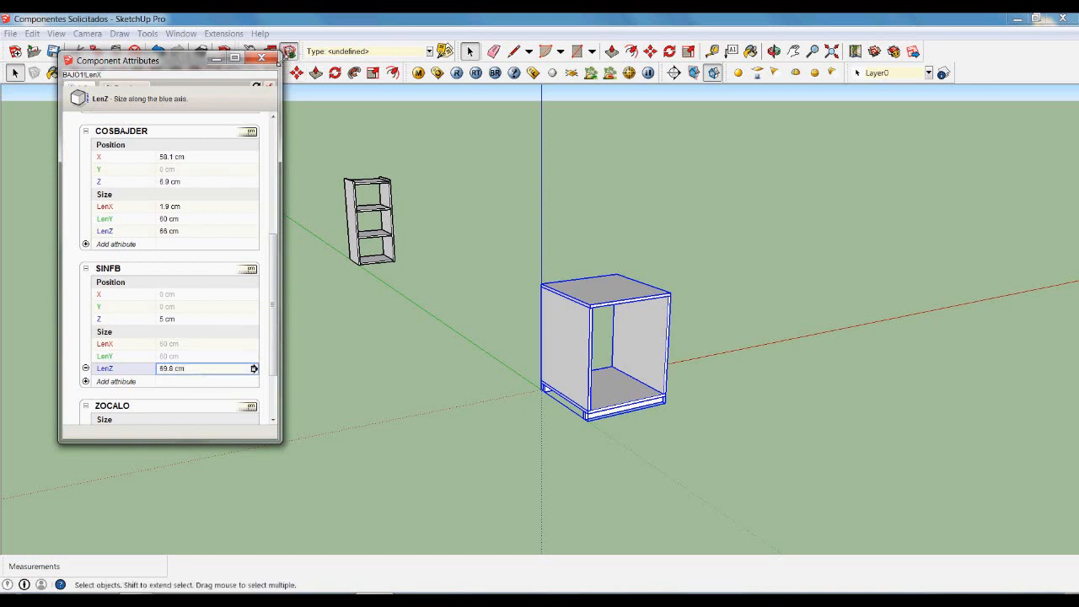
click(261, 58)
click(452, 339)
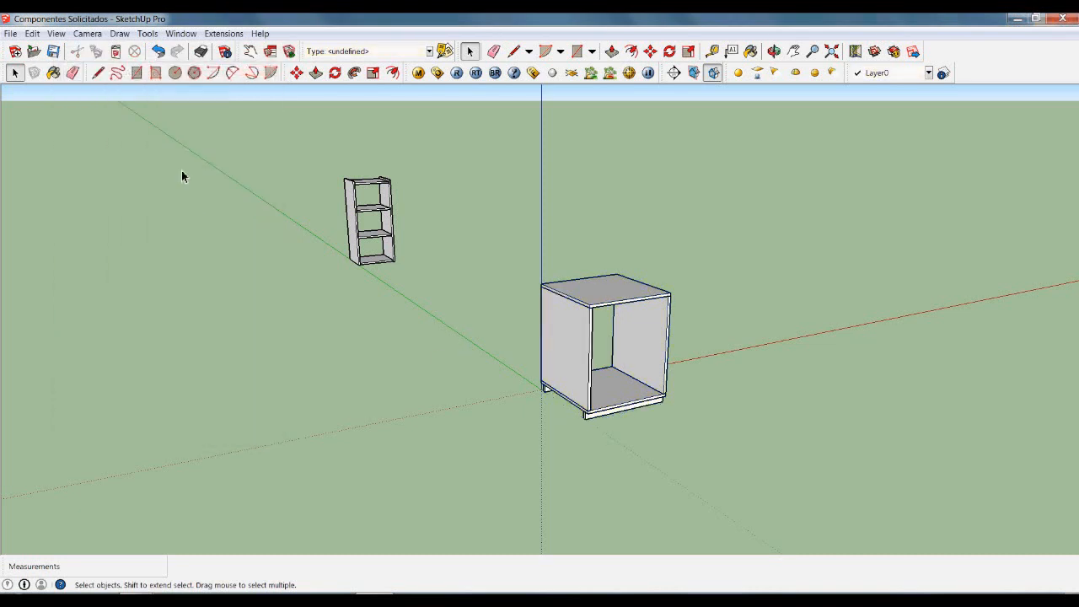
Place a copy of the base cabinet beside the original, in front of the red axis.
middle_drag(698, 361, 455, 337)
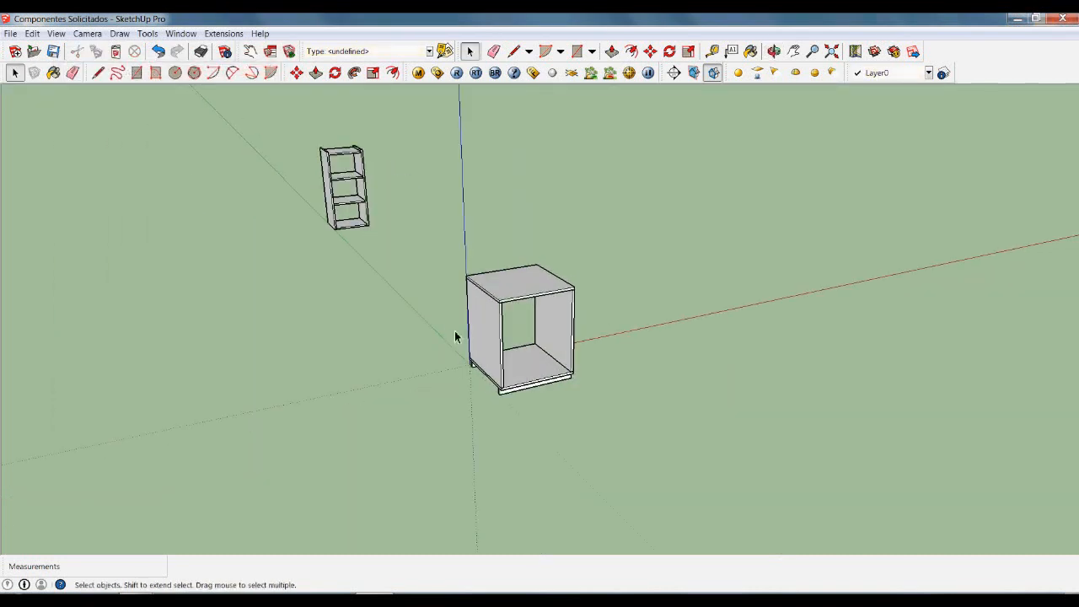
click(554, 306)
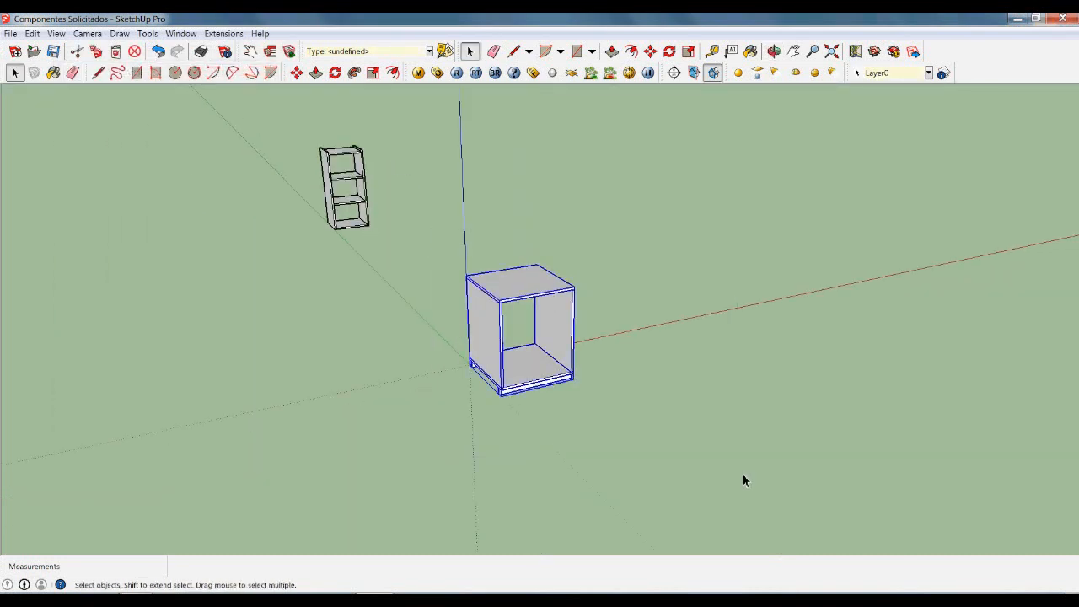
key(ctrl+v)
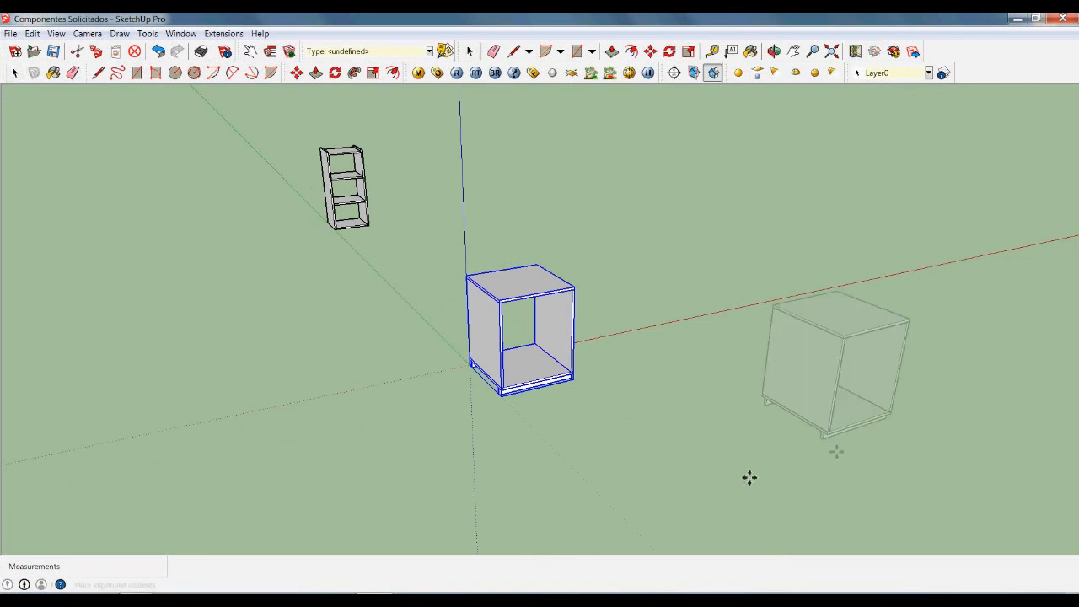
click(850, 443)
middle_drag(919, 467, 728, 458)
key(space)
click(753, 456)
Scale the copied cabinet along the red axis by about 2.75 to test its width behaviour.
scroll(732, 401, up, 5)
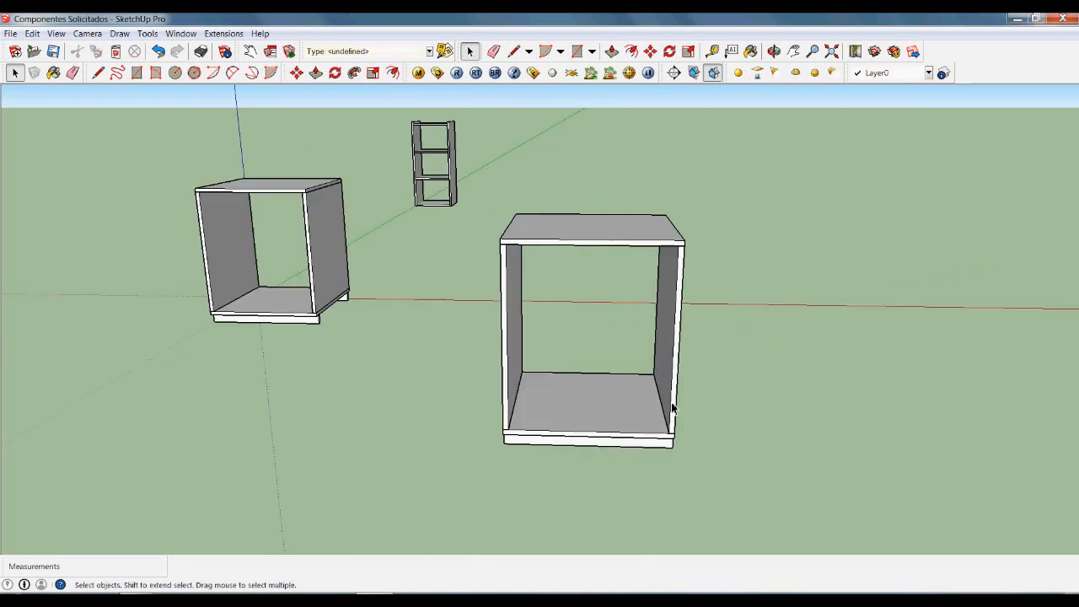
scroll(576, 235, down, 2)
middle_drag(576, 235, 552, 354)
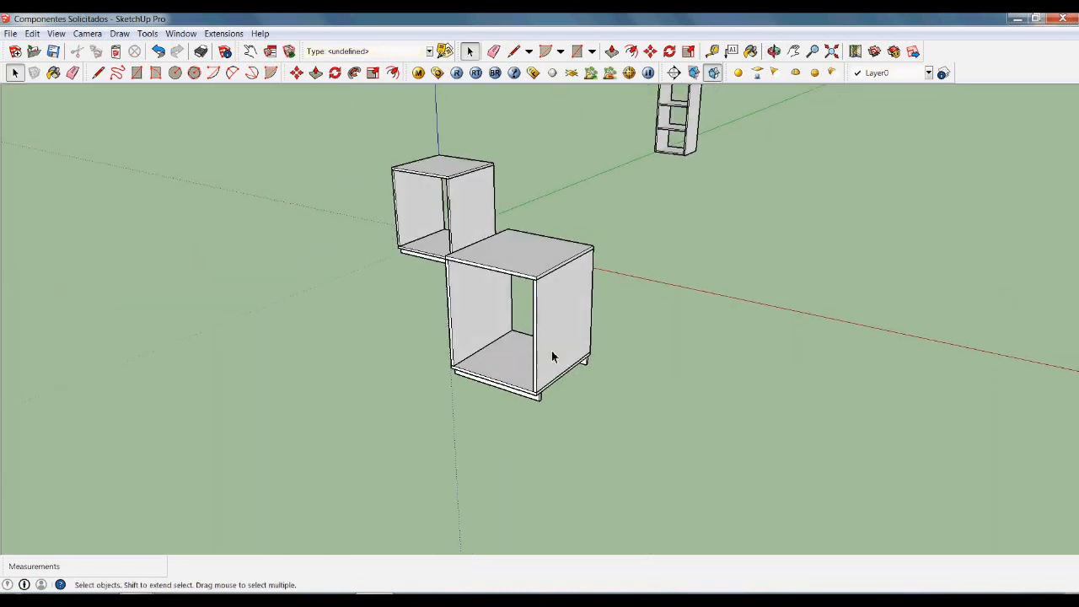
click(588, 347)
key(s)
drag(568, 326, 817, 482)
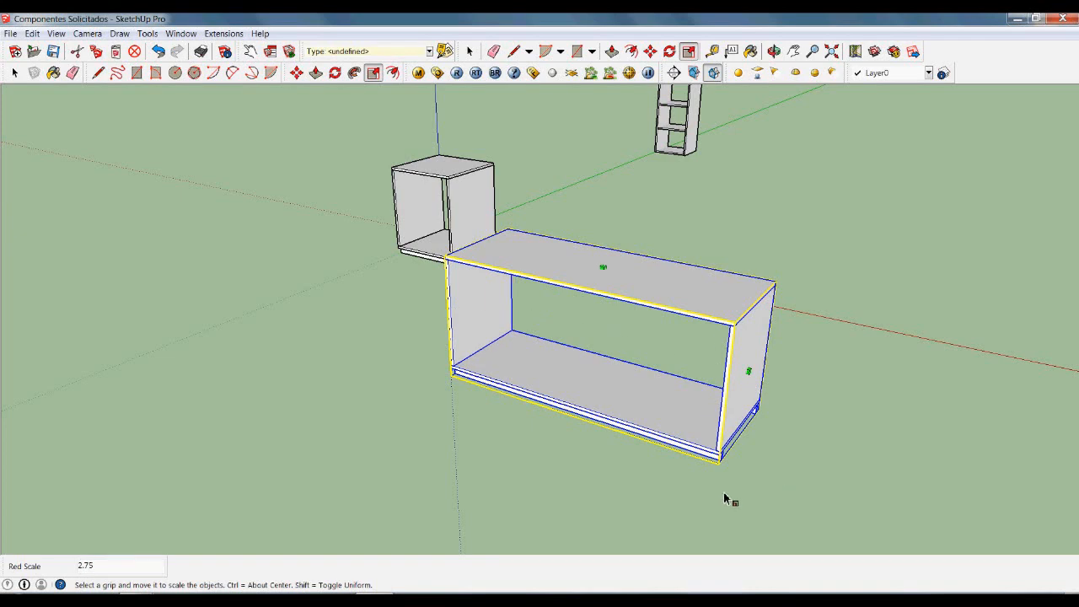
key(space)
click(673, 486)
Scale the widened cabinet copy upward along the blue axis by about 1.61 to test its height behaviour.
middle_drag(672, 487, 830, 455)
scroll(915, 311, up, 3)
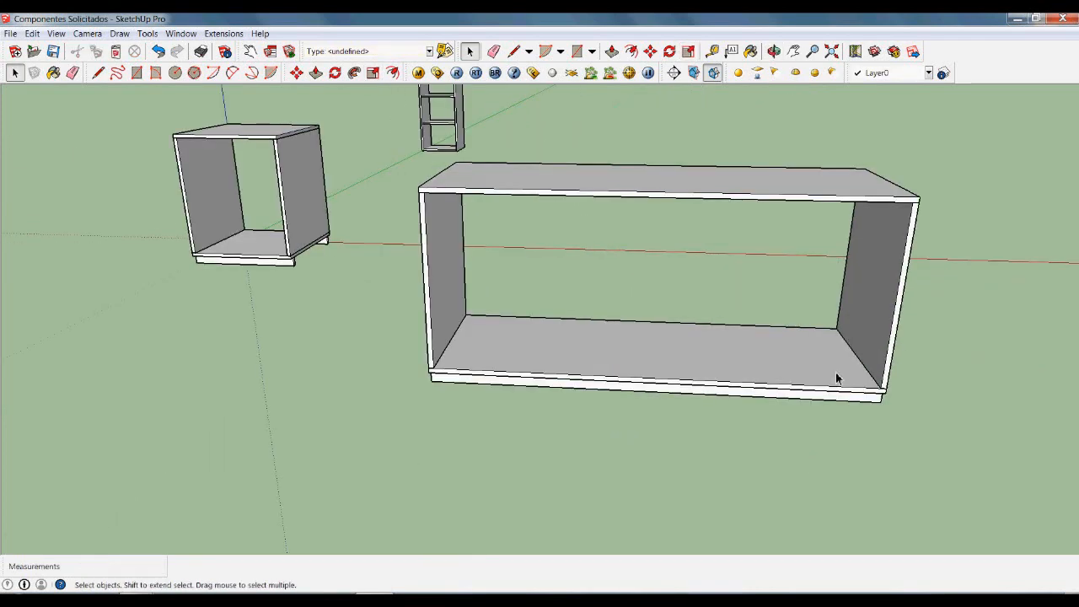
scroll(718, 374, down, 3)
middle_drag(633, 349, 690, 273)
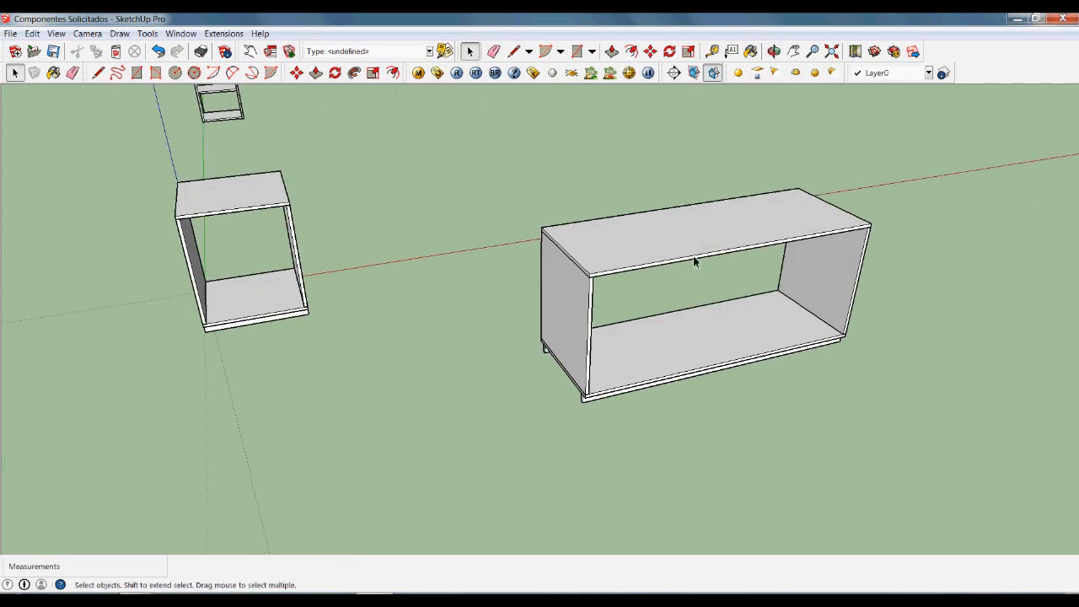
click(700, 261)
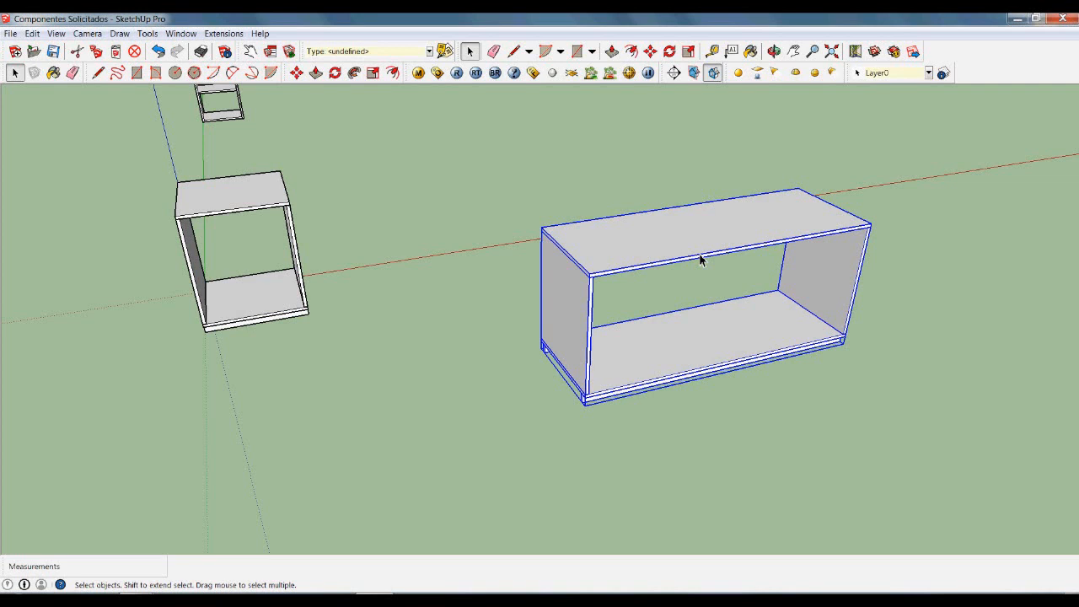
key(s)
drag(708, 224, 727, 149)
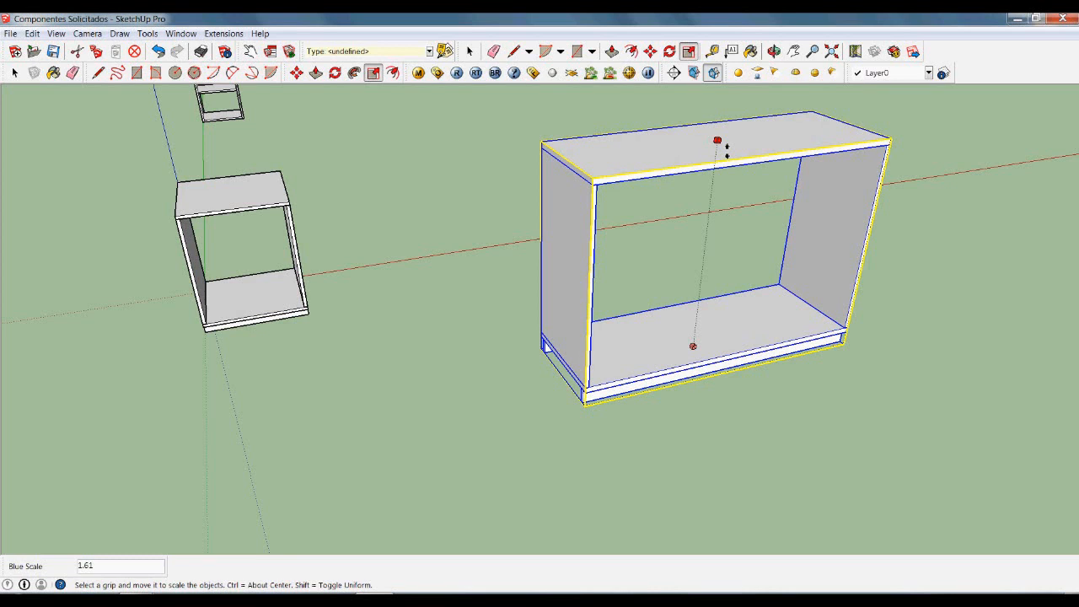
key(Escape)
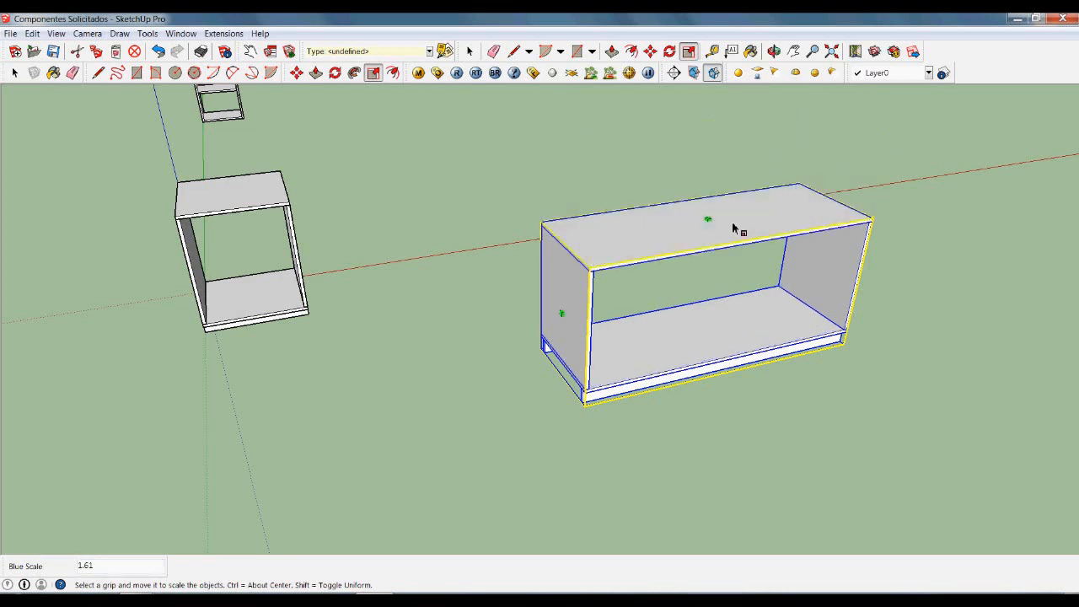
Scale the widened cabinet copy along the blue axis by about 1.34 and check how its plinth behaves.
drag(710, 224, 730, 160)
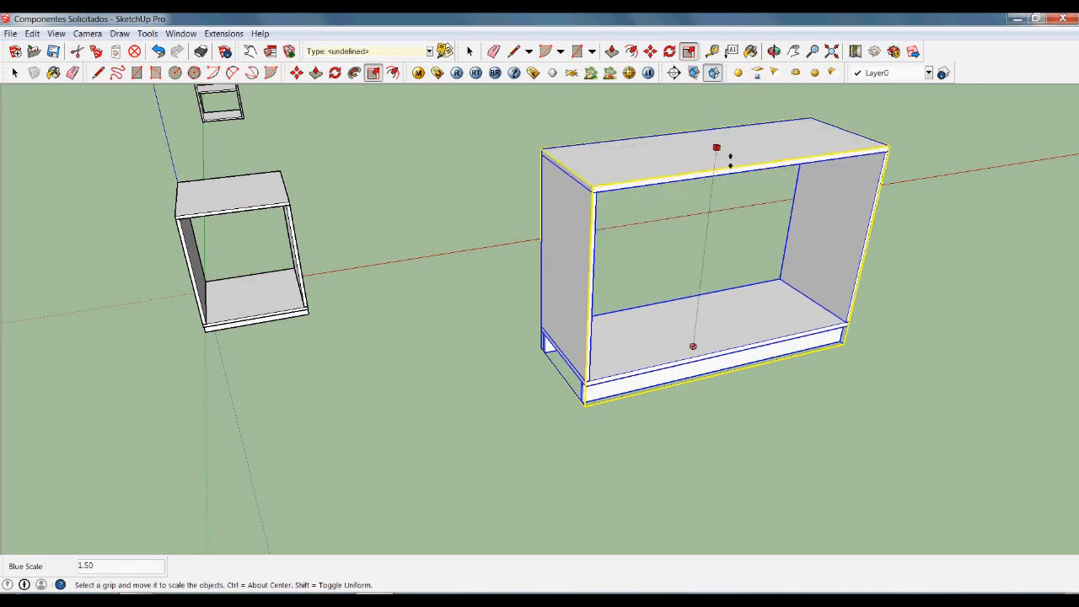
key(Escape)
mouse_move(710, 213)
mouse_down()
mouse_move(723, 221)
mouse_move(726, 171)
mouse_move(724, 213)
mouse_up()
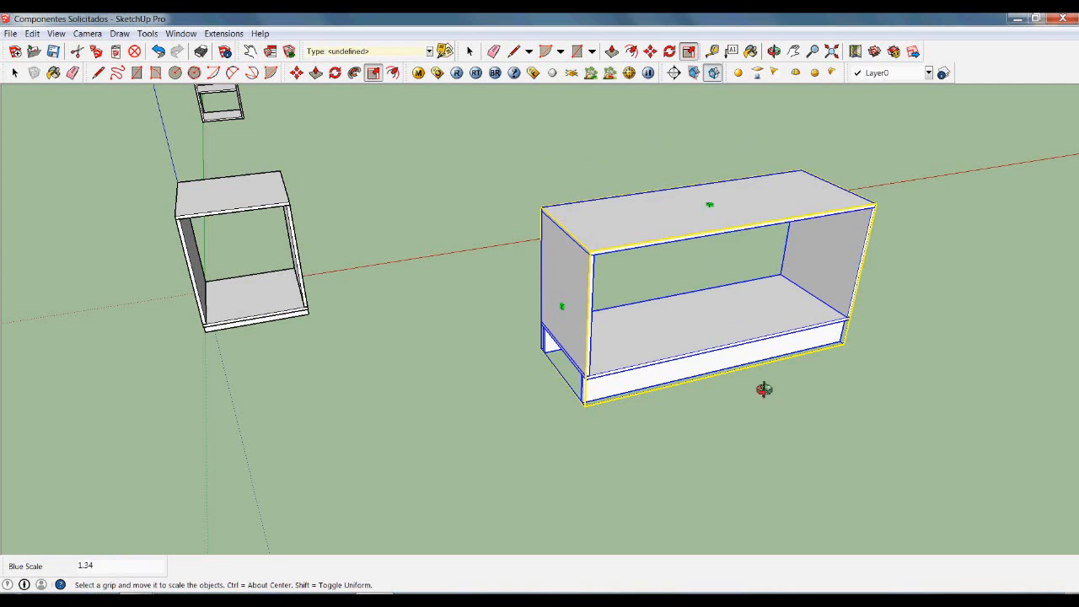
middle_drag(766, 388, 773, 320)
key(s)
scroll(607, 362, up, 3)
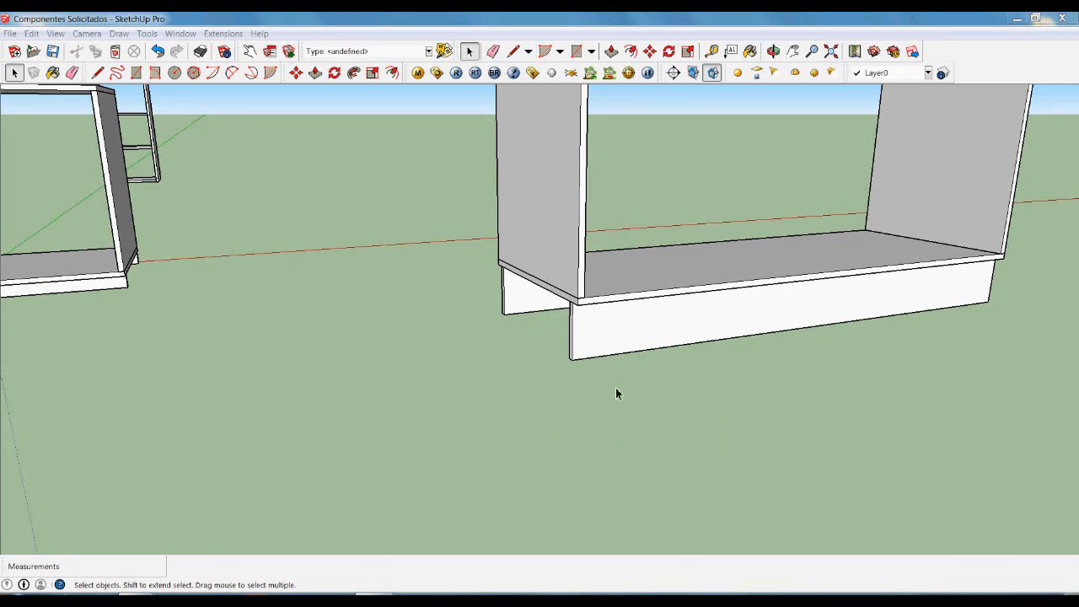
Delete the scaled test copy of the base cabinet.
scroll(578, 427, down, 3)
middle_drag(579, 427, 519, 242)
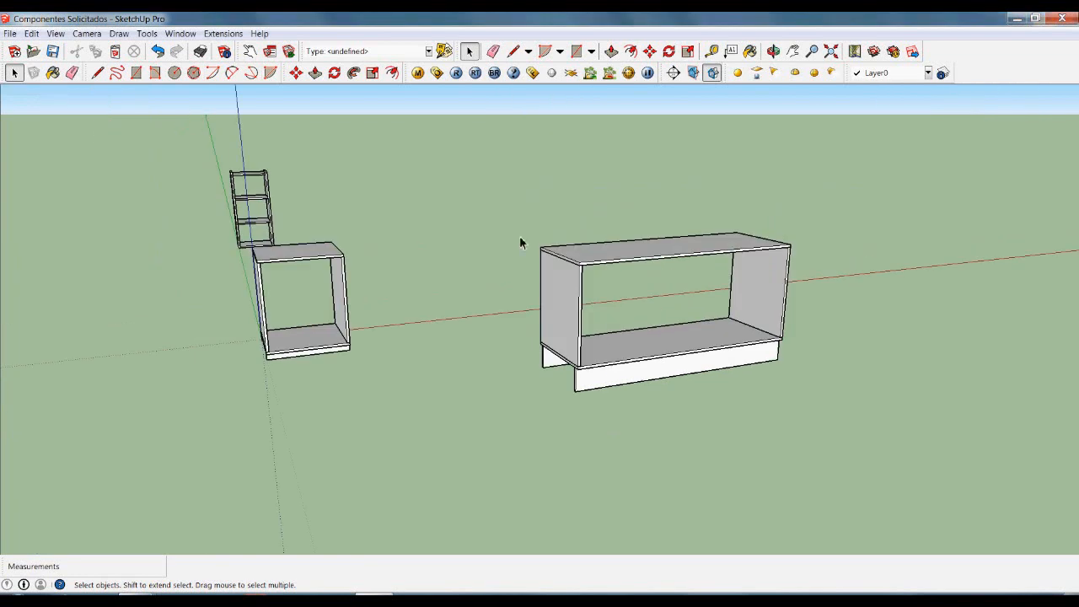
drag(518, 166, 869, 475)
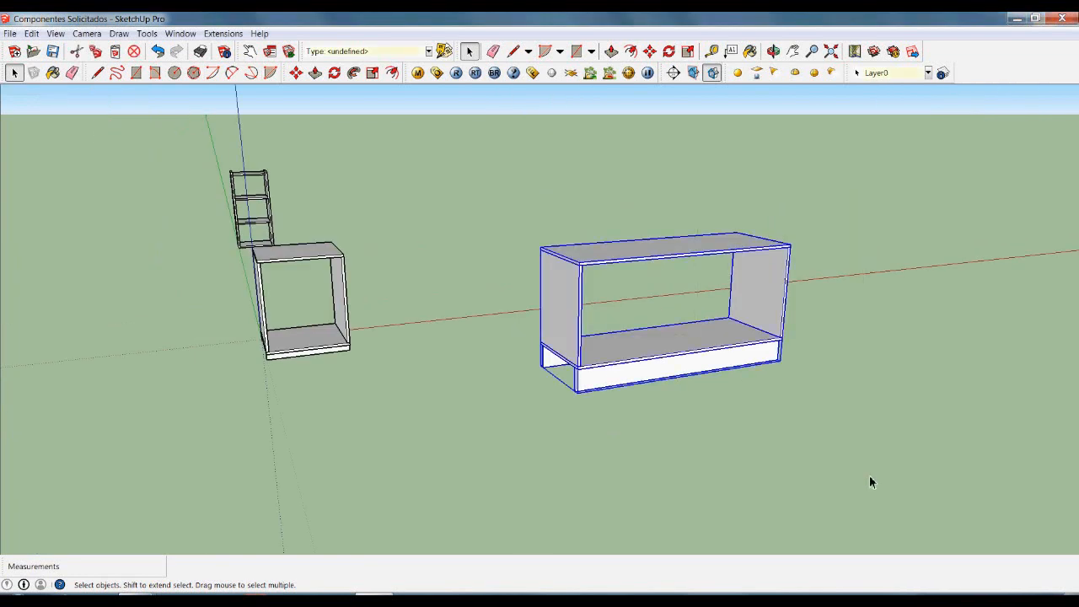
key(Delete)
Examine the original base cabinet's side panels, floor and plinth from several angles.
middle_drag(302, 357, 396, 371)
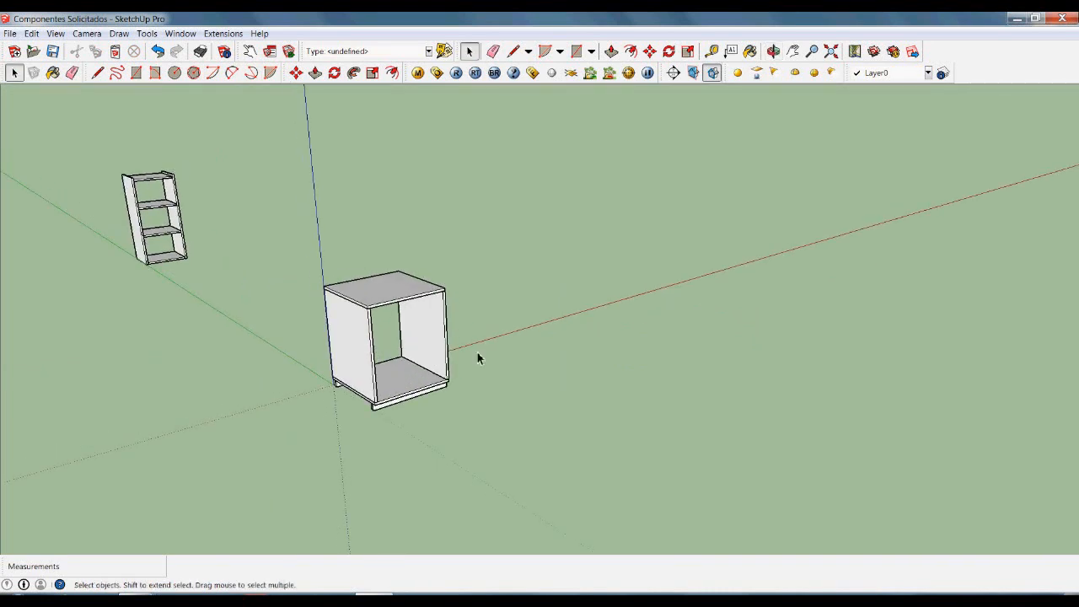
middle_drag(585, 353, 565, 365)
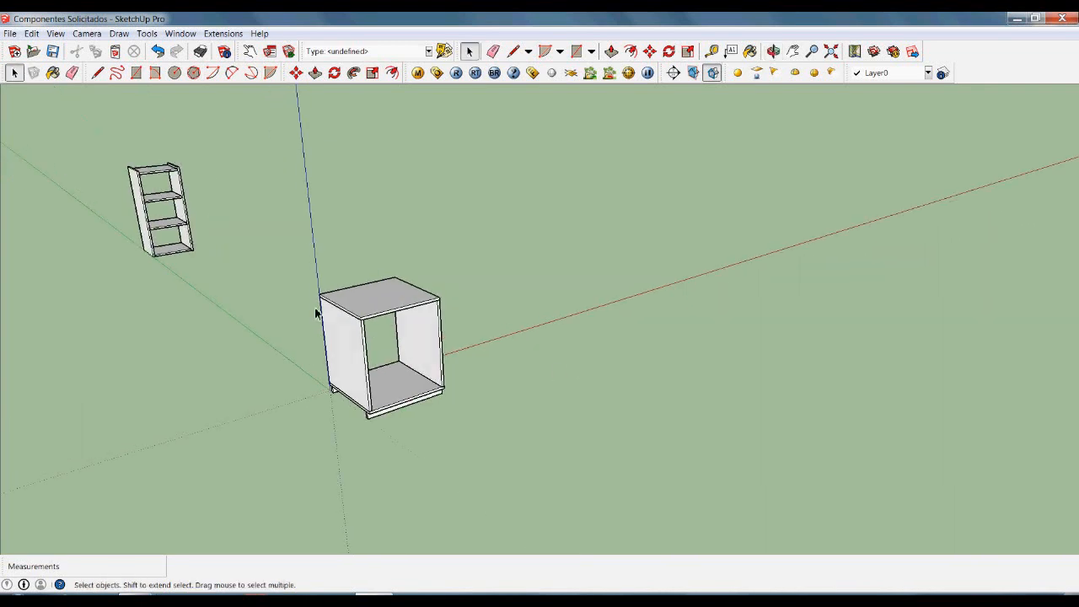
middle_drag(381, 394, 369, 325)
scroll(369, 325, up, 1)
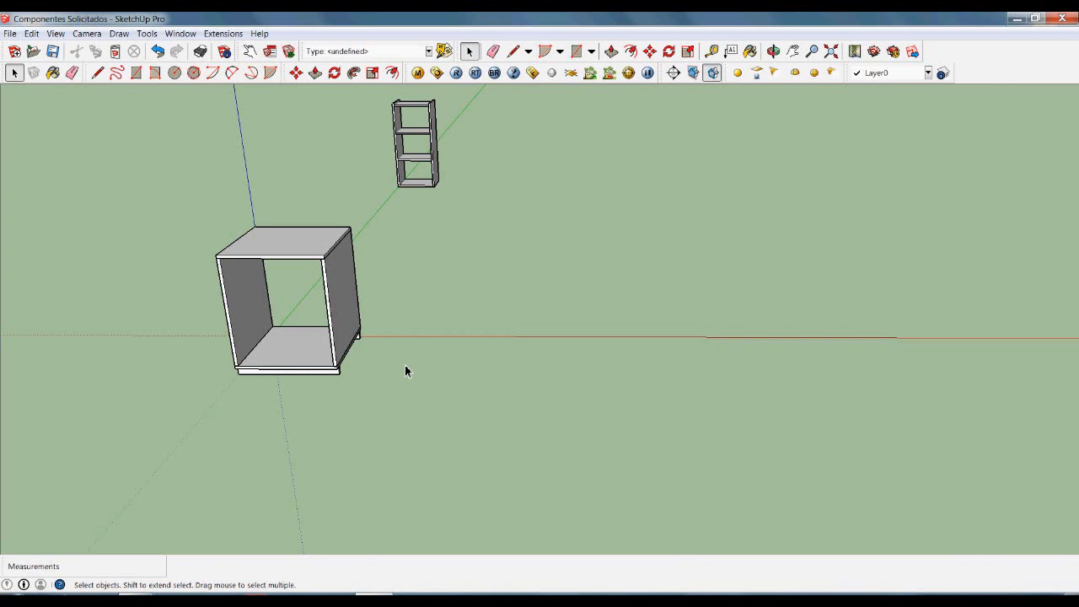
middle_drag(381, 403, 757, 399)
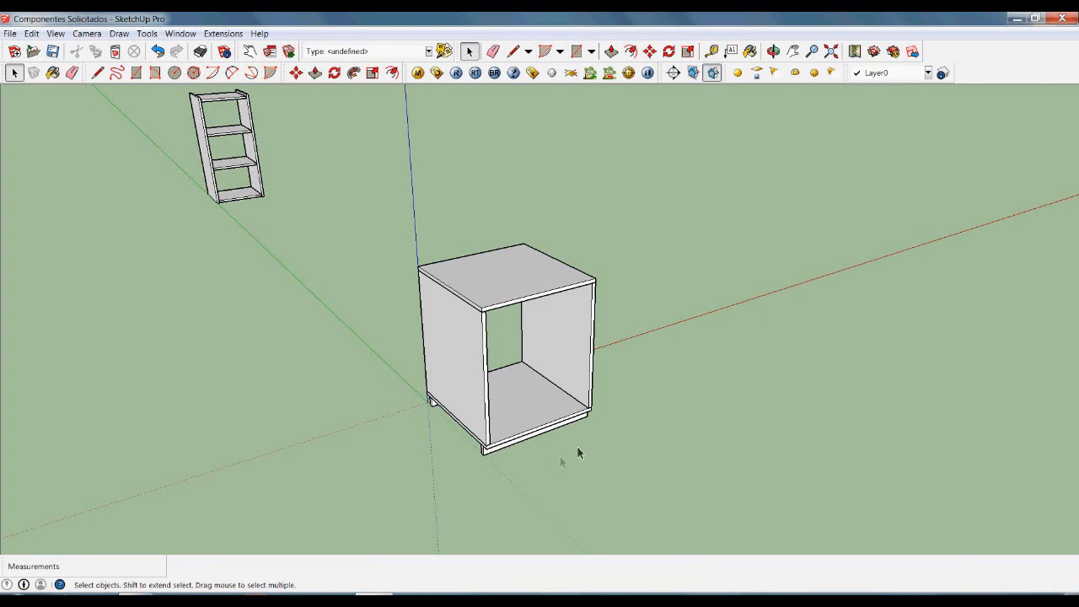
middle_drag(588, 468, 606, 423)
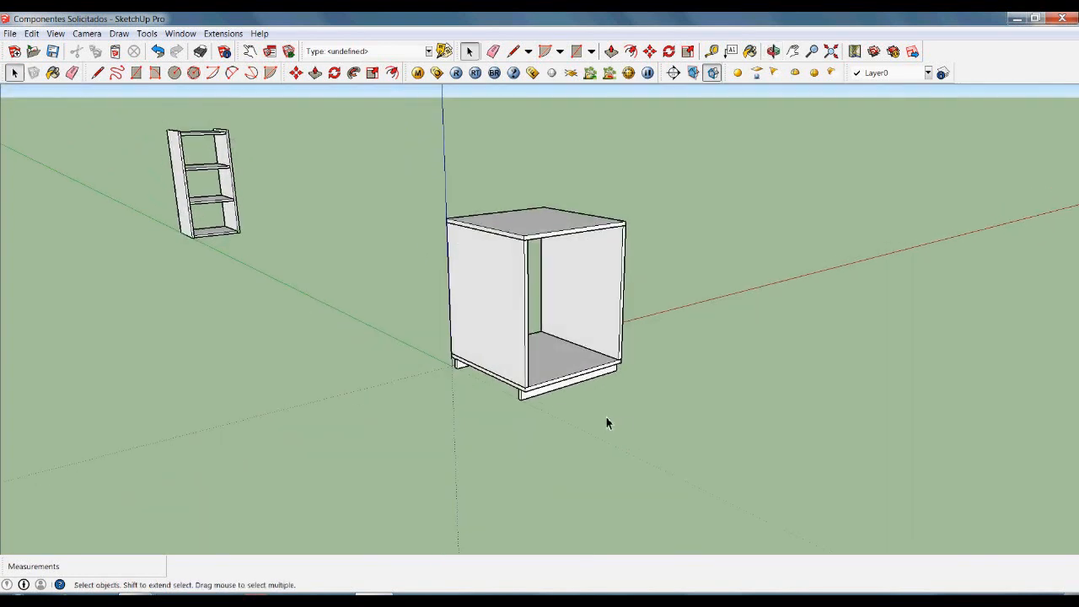
scroll(543, 403, up, 2)
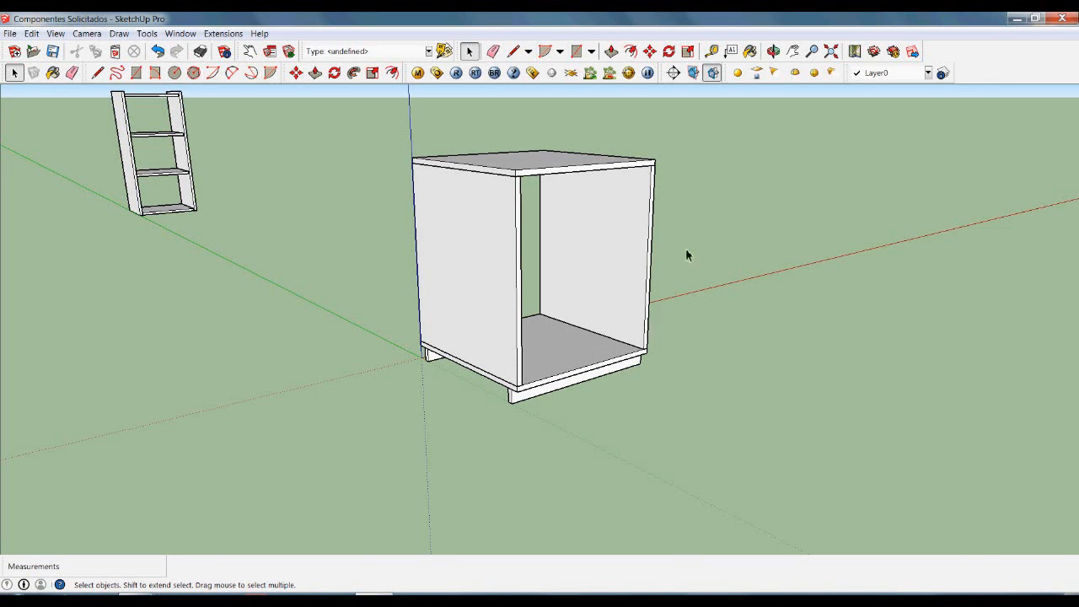
scroll(686, 251, up, 1)
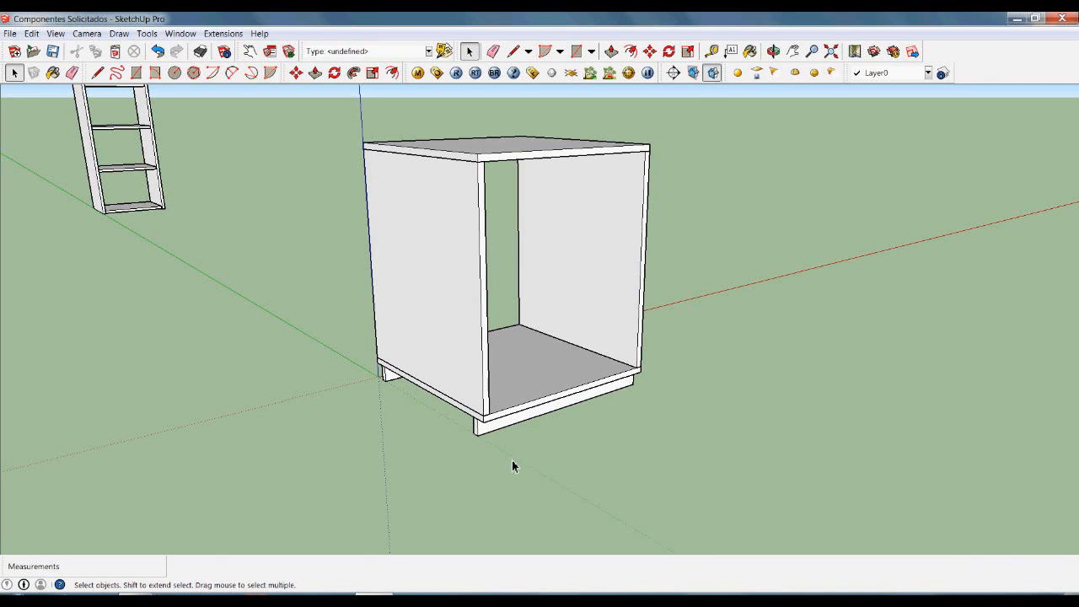
scroll(375, 369, down, 4)
middle_drag(458, 325, 541, 382)
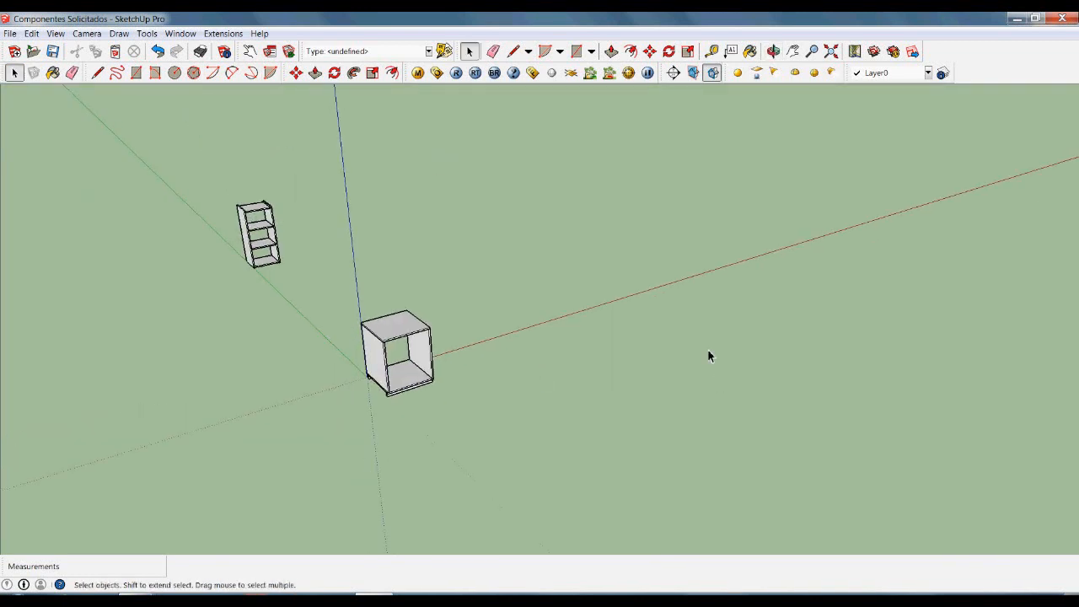
Draw a 400 cm line parallel to the red axis, in front of it and away from the cabinet.
scroll(709, 354, up, 3)
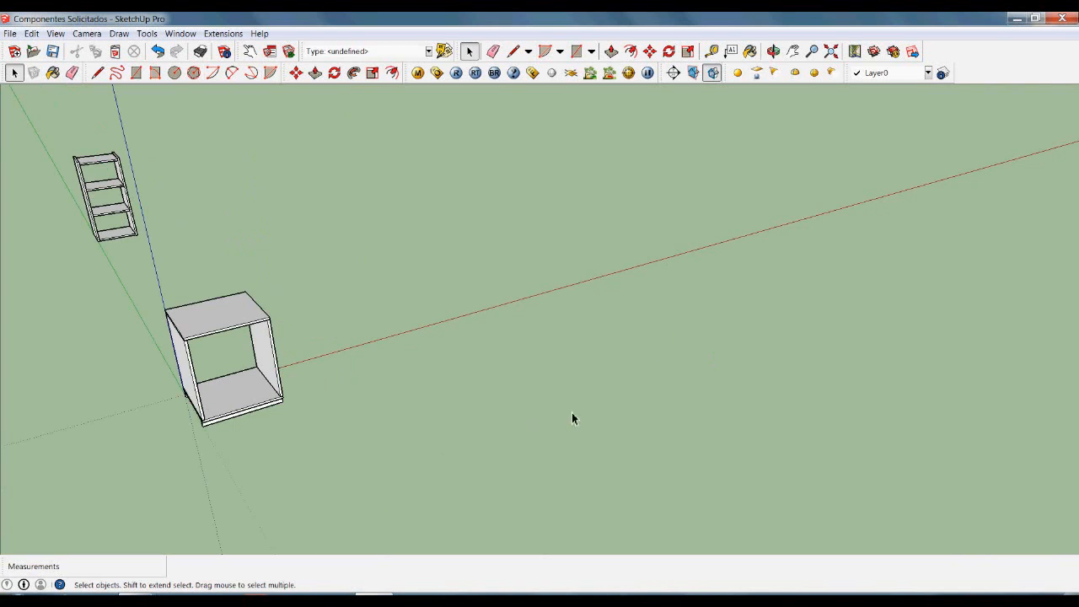
key(l)
click(575, 333)
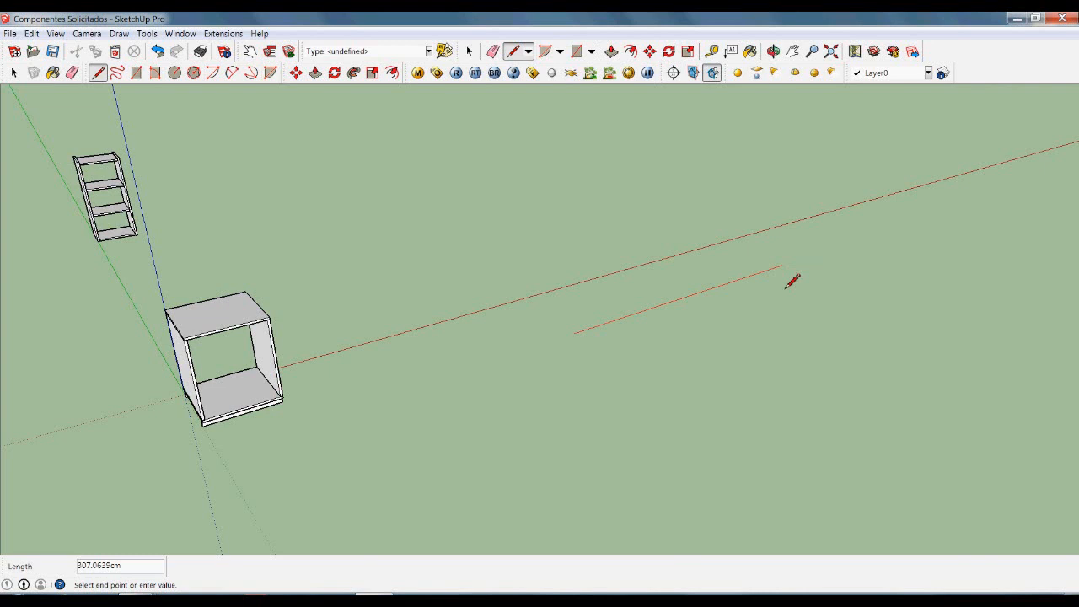
text(400)
key(Return)
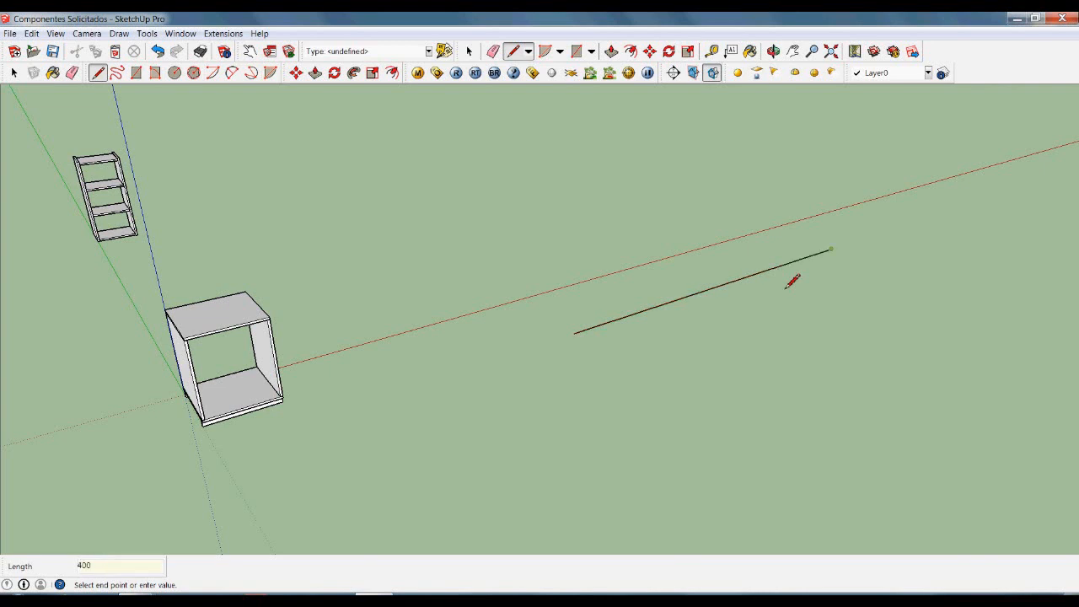
Place a copy of the base cabinet in front of the 400 cm line.
key(space)
middle_drag(817, 343, 641, 393)
drag(255, 261, 449, 488)
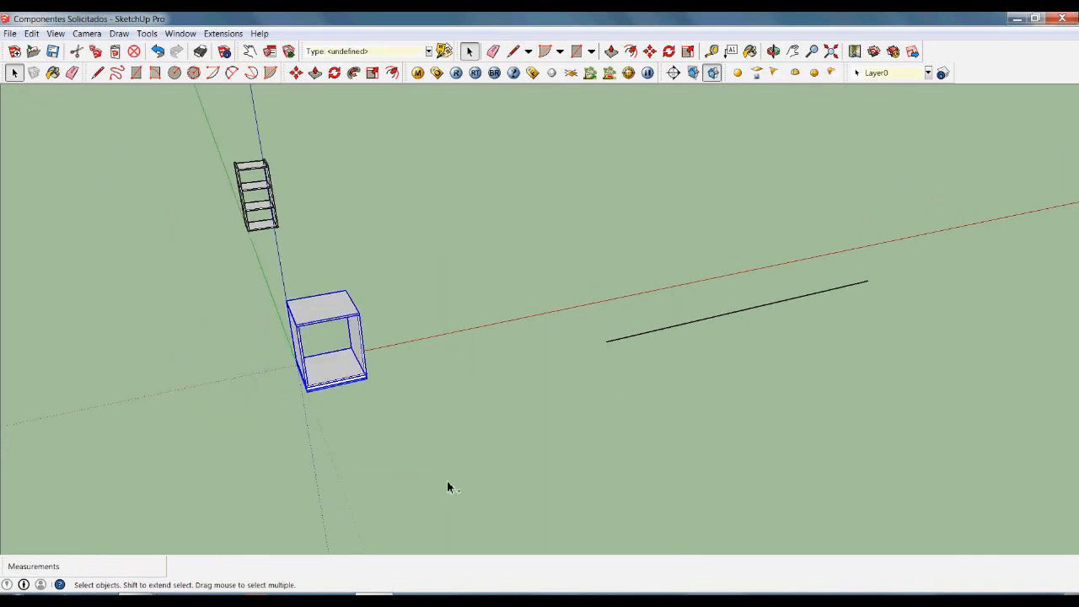
key(m)
click(454, 484)
key(ctrl)
click(619, 508)
key(space)
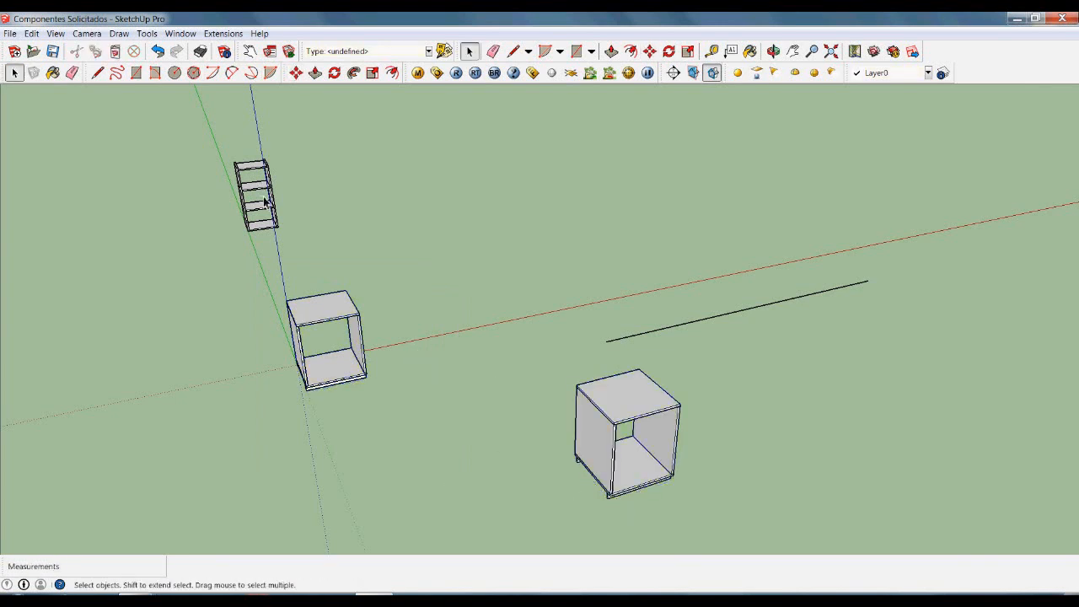
Place a copy of the shelf unit behind the red axis, between the original cabinet and the 400 cm line.
click(266, 205)
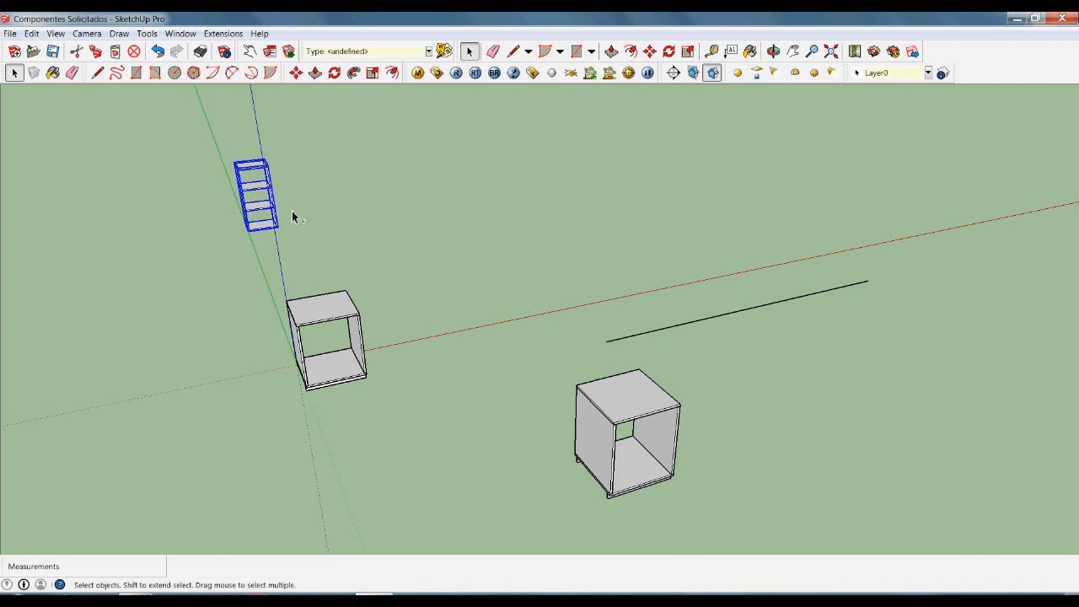
key(ctrl+v)
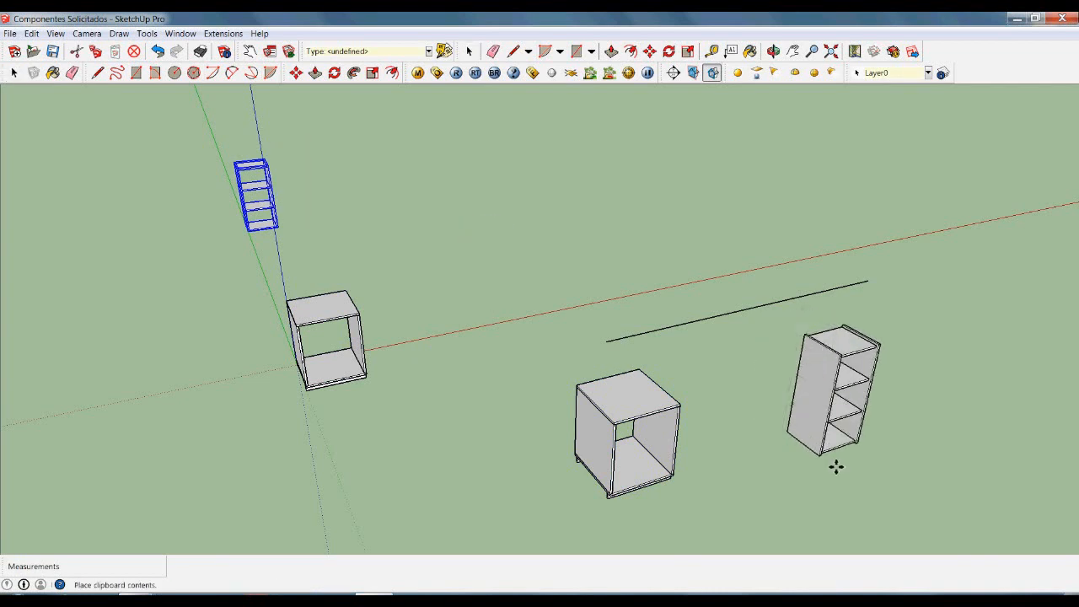
click(518, 301)
middle_drag(761, 407, 684, 393)
key(space)
click(544, 318)
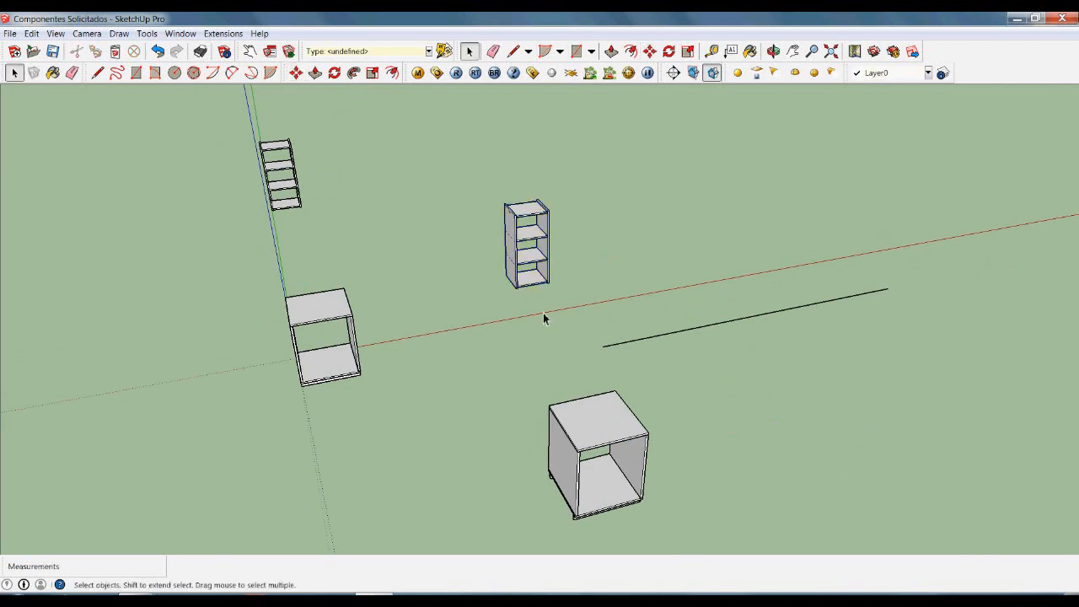
Try to scale the shelf unit copy upward along the blue axis by about 1.76.
scroll(583, 331, up, 2)
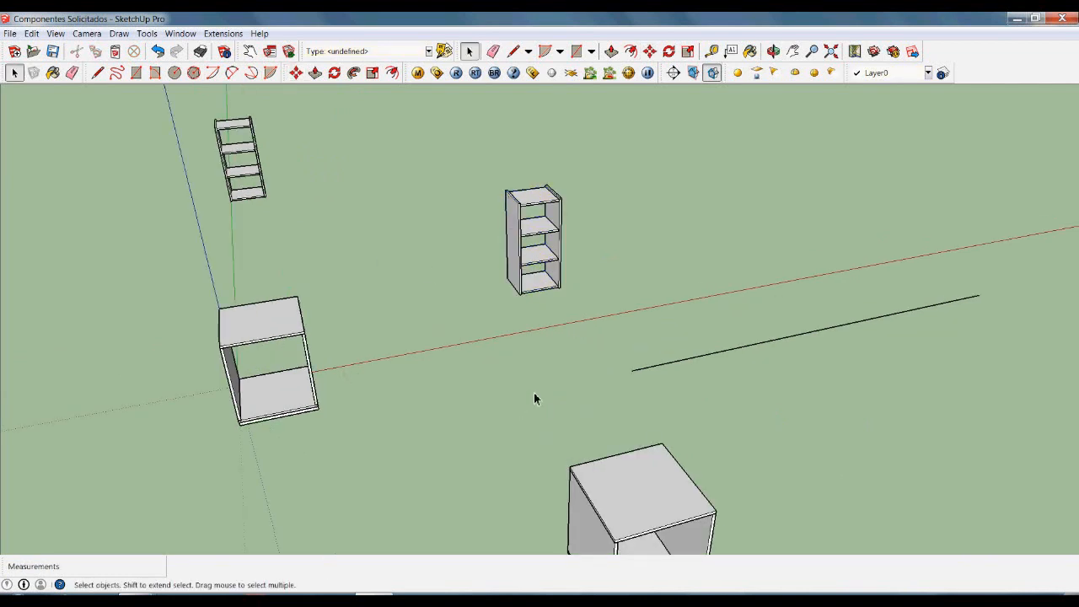
middle_drag(581, 367, 665, 385)
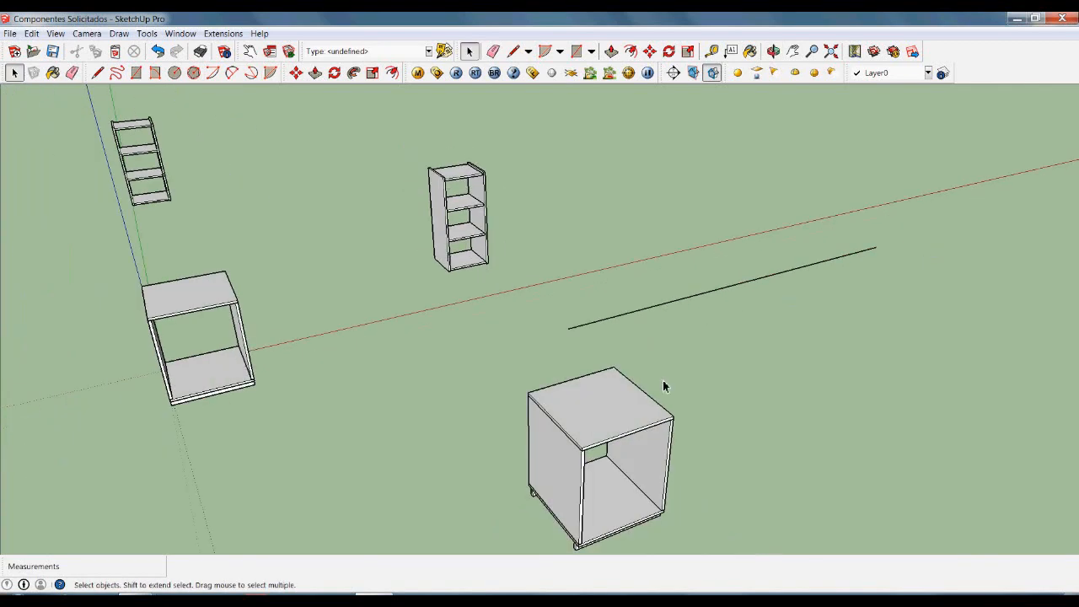
middle_drag(590, 289, 501, 425)
scroll(441, 171, up, 5)
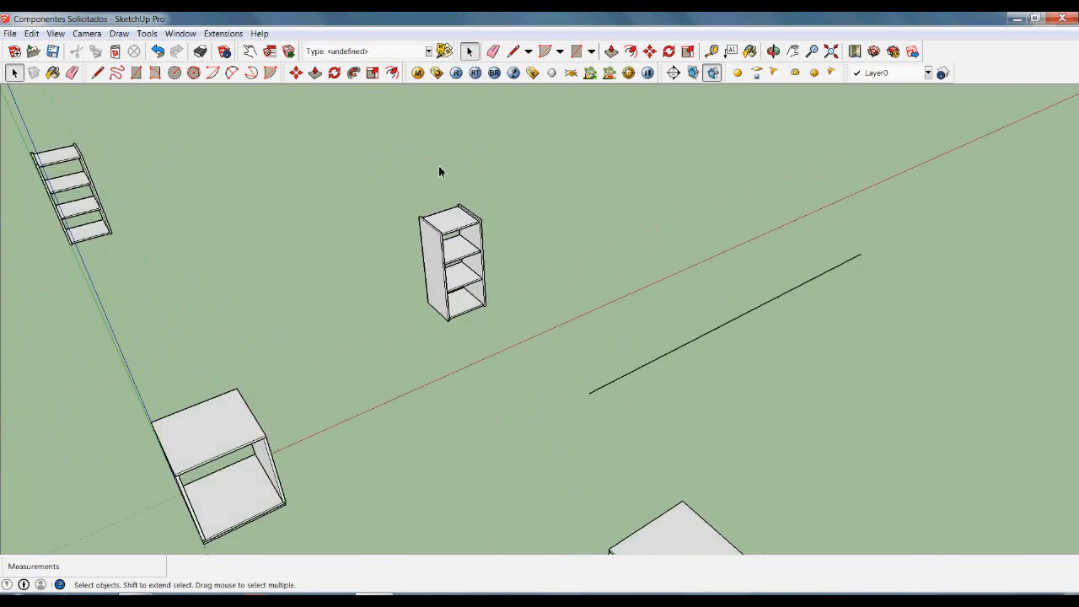
click(463, 274)
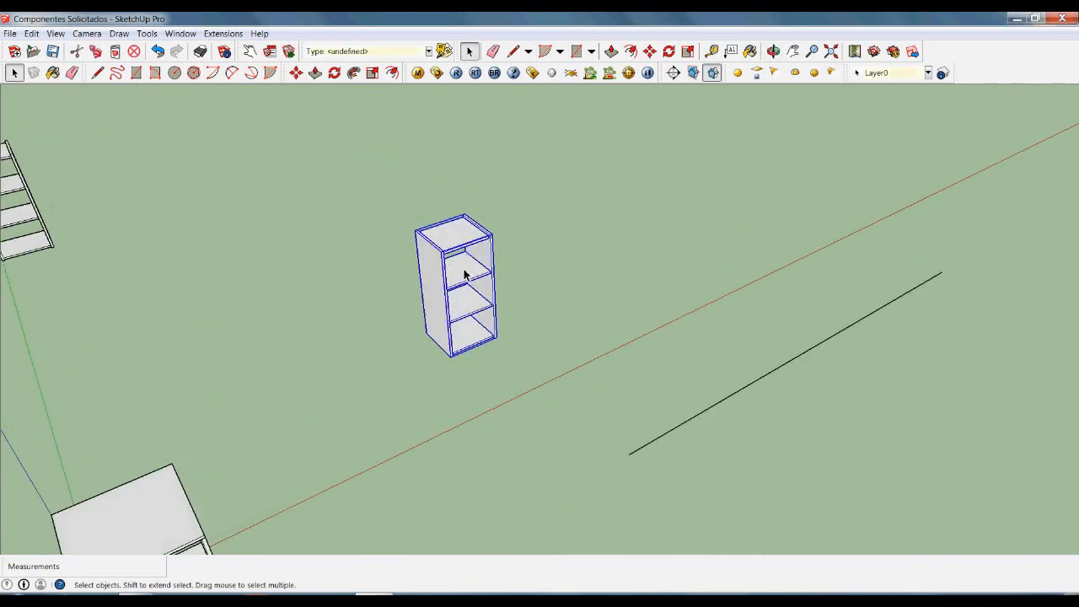
key(s)
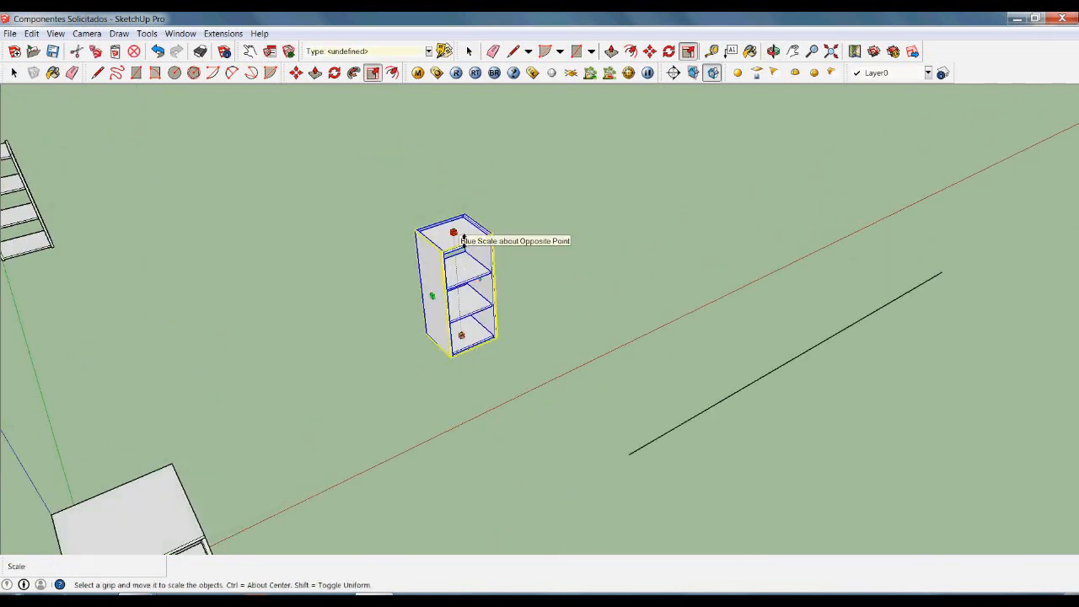
drag(463, 240, 471, 145)
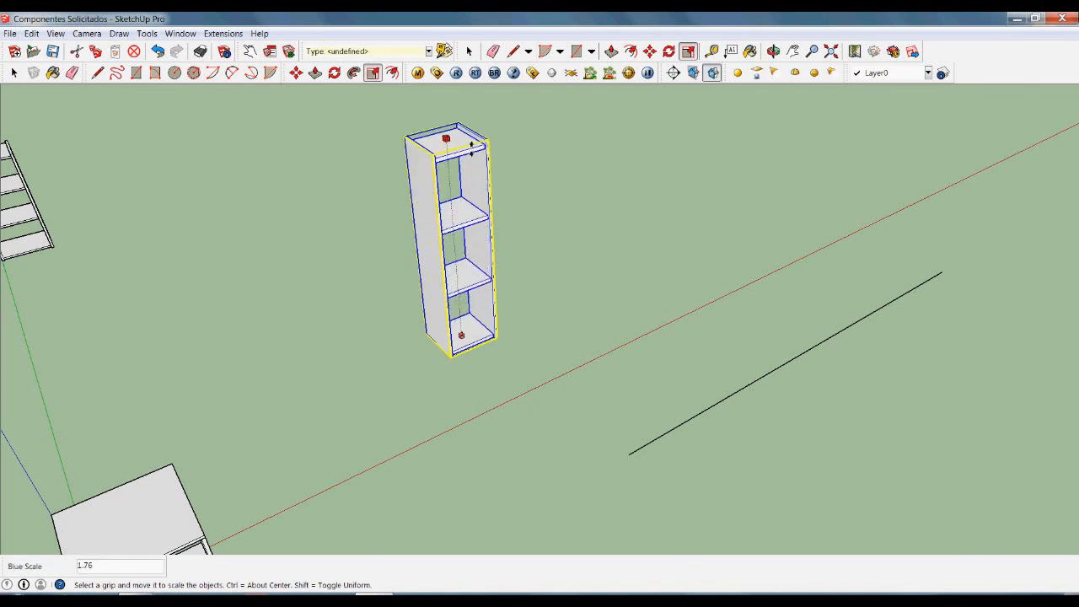
key(space)
click(557, 330)
Draw a 160 cm vertical line along the blue axis from the shelf unit copy's rear bottom corner.
scroll(572, 308, up, 1)
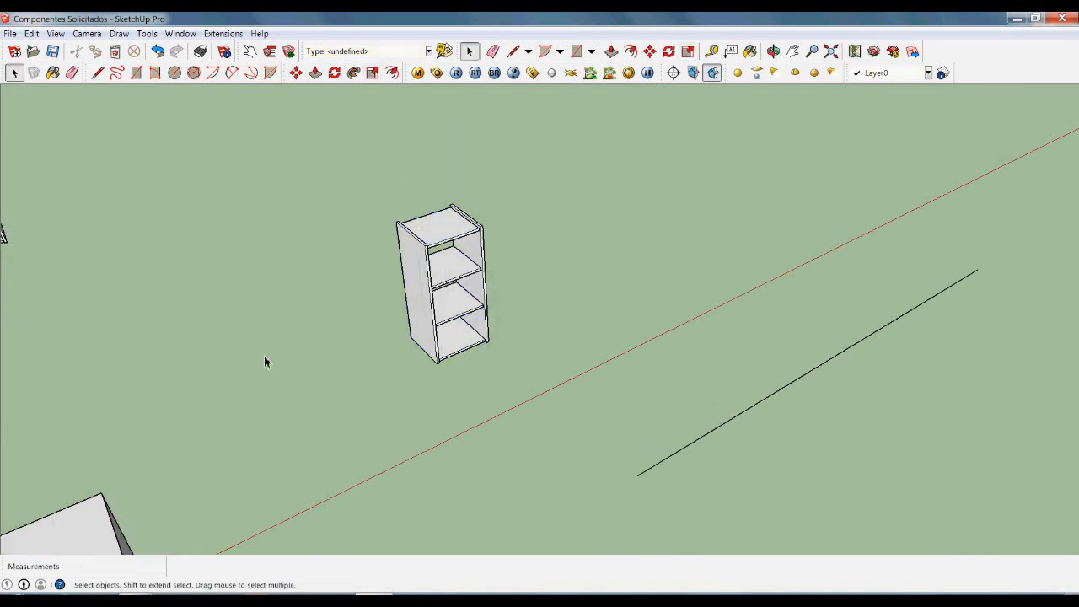
scroll(384, 344, up, 2)
scroll(419, 331, up, 2)
key(l)
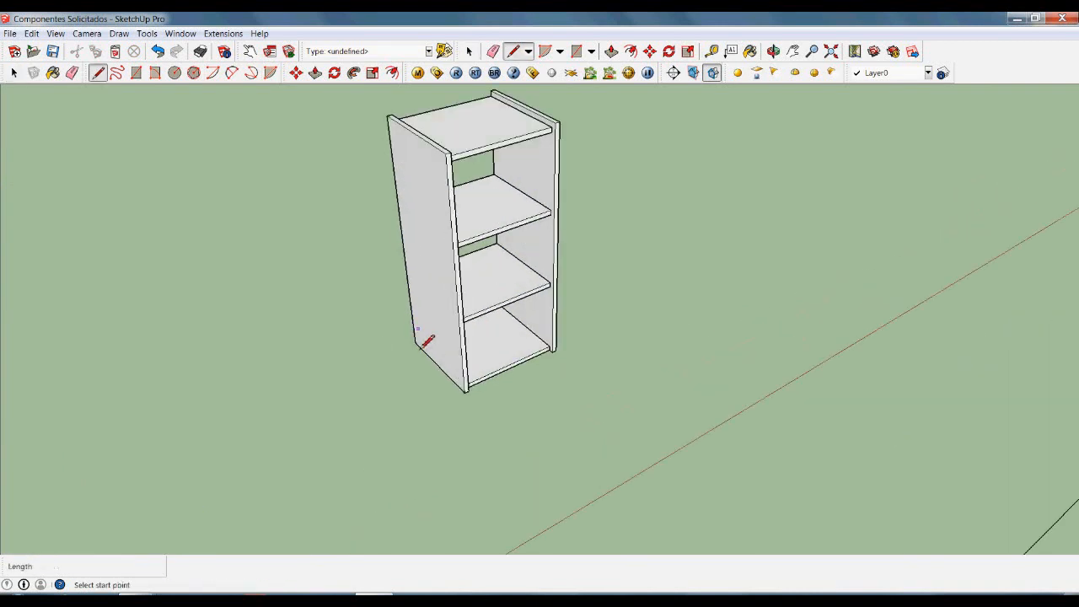
click(424, 359)
scroll(435, 379, down, 3)
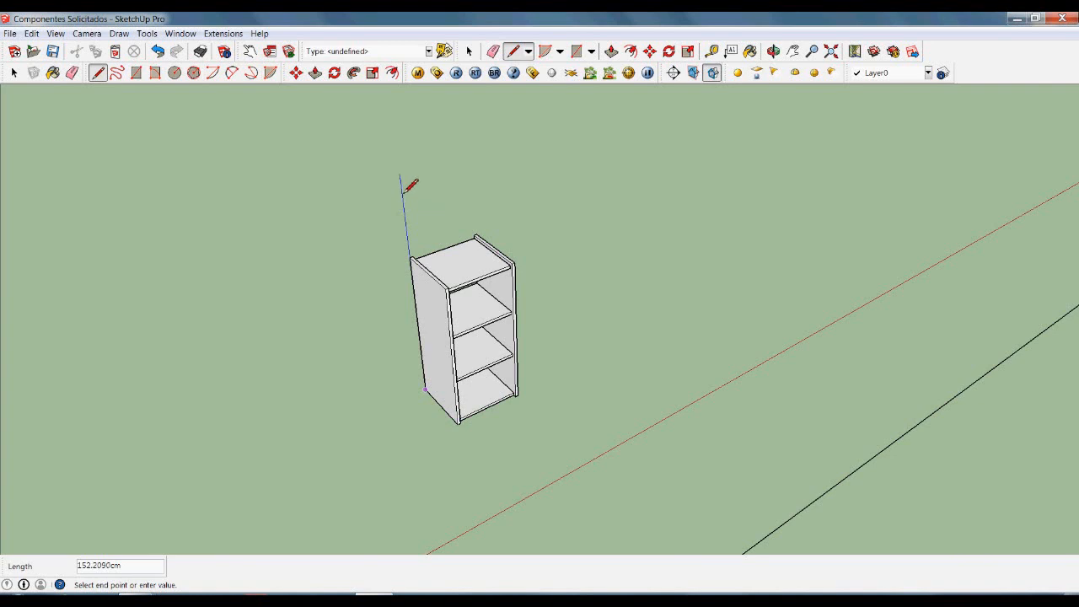
text(160)
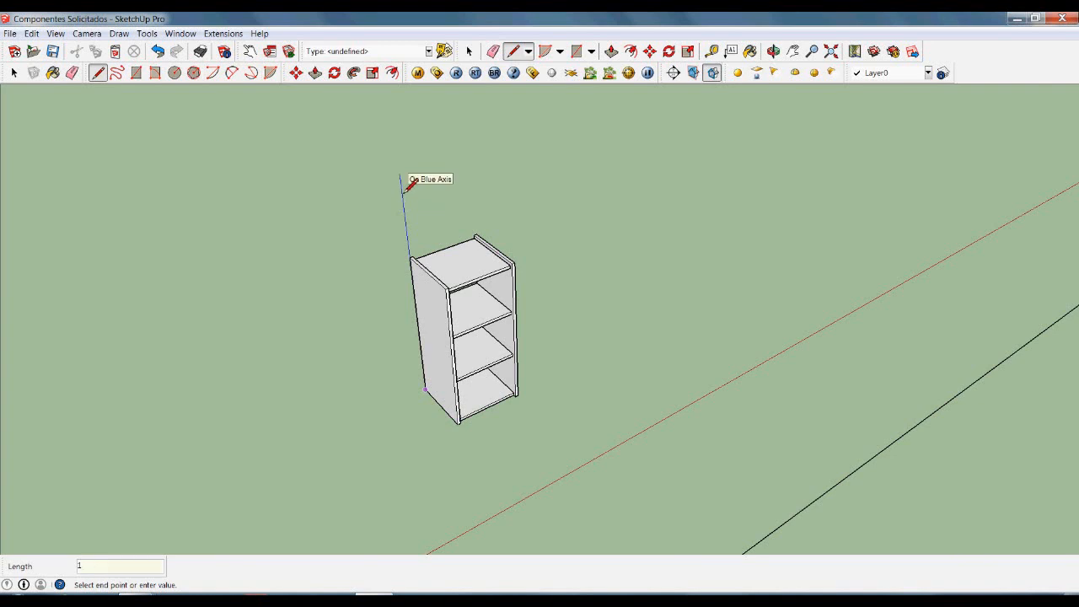
key(Return)
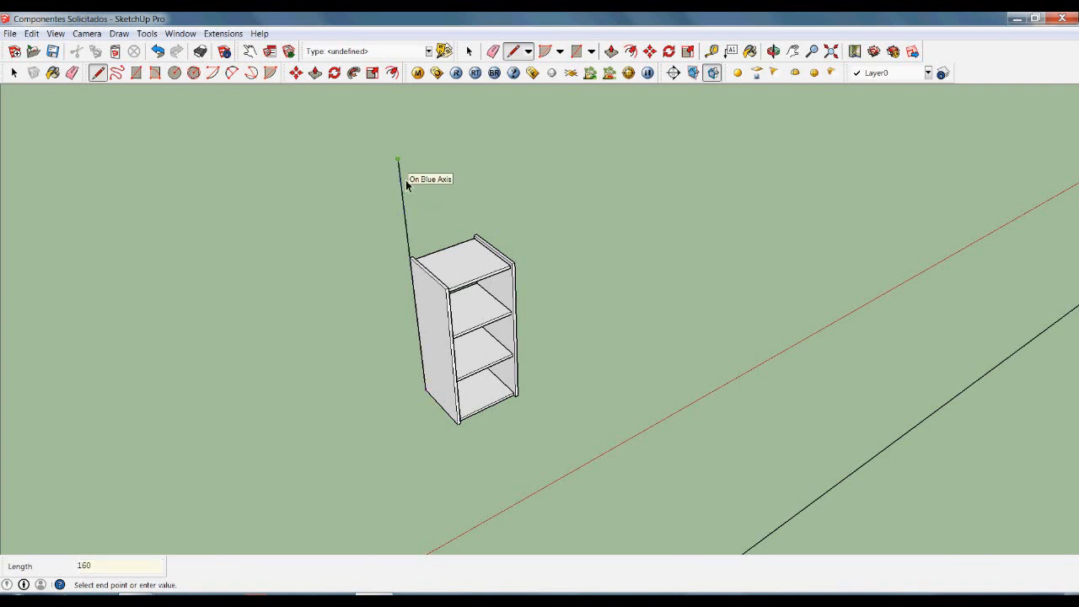
Scale the shelf unit copy upward along the blue axis to the top end of the 160 cm vertical line.
key(space)
middle_drag(569, 249, 481, 248)
click(480, 249)
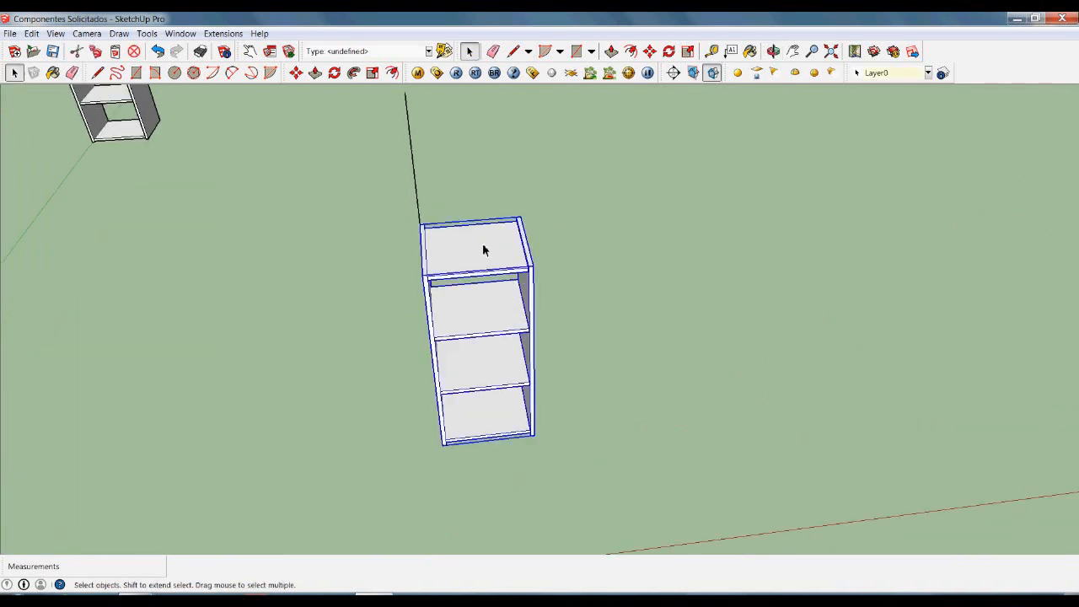
key(s)
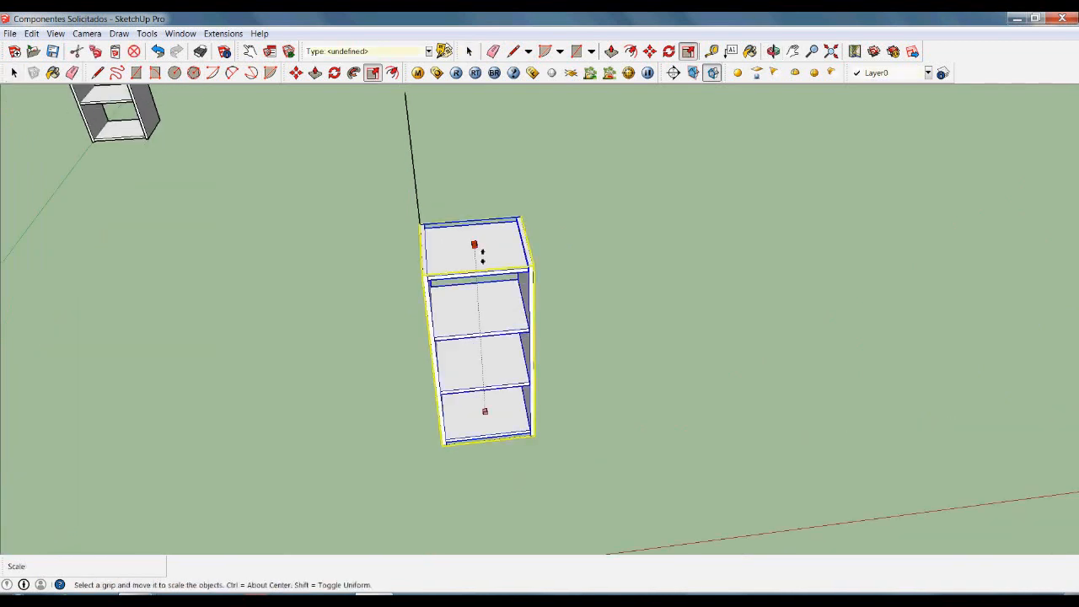
click(481, 253)
scroll(472, 216, down, 2)
middle_drag(417, 212, 625, 226)
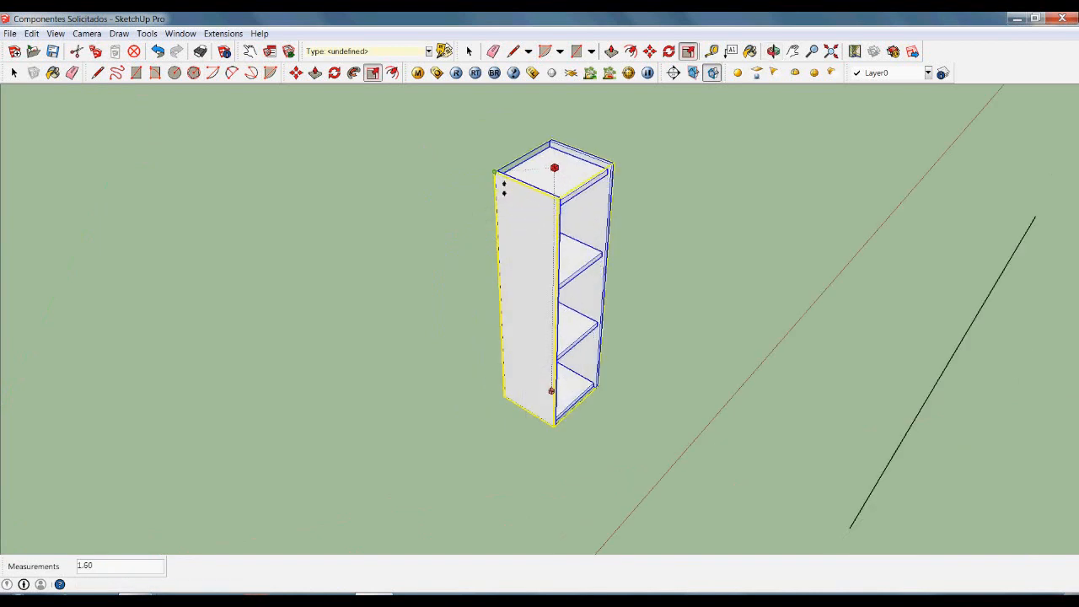
click(504, 187)
key(space)
click(457, 237)
drag(450, 133, 531, 474)
click(530, 474)
Draw a 60 cm line along the red axis from the shelf unit copy's front bottom corner.
middle_drag(663, 402, 486, 402)
scroll(524, 447, up, 3)
key(l)
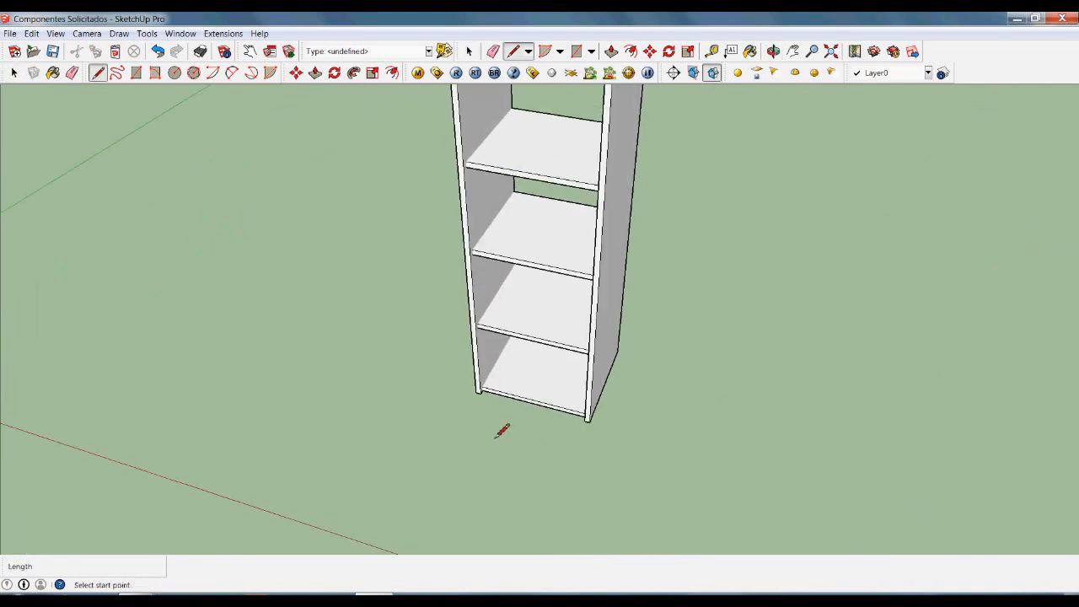
click(478, 395)
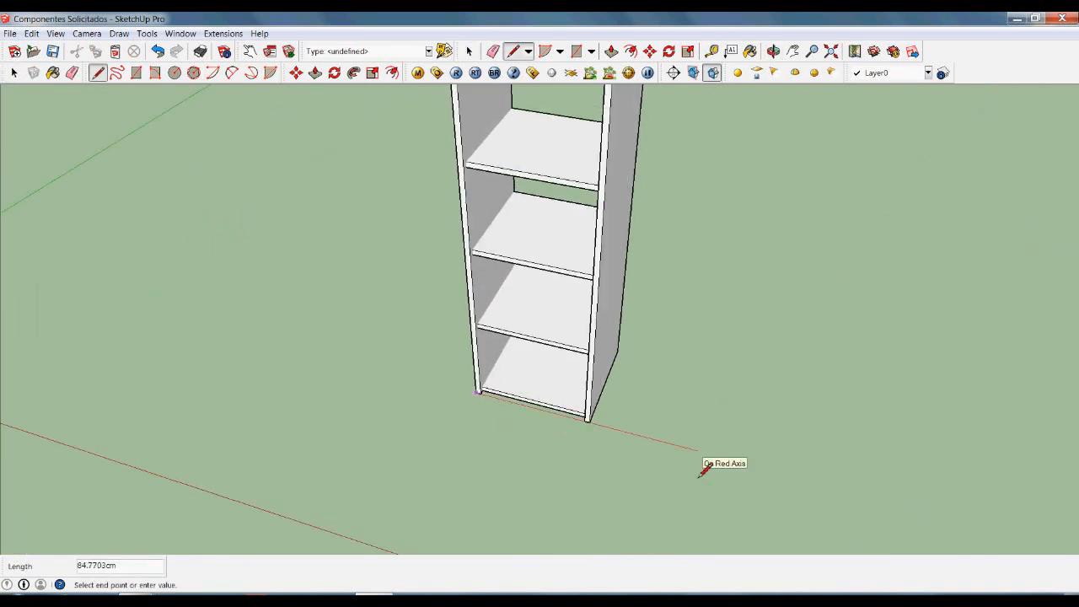
text(60)
key(Return)
key(space)
Scale the shelf unit copy wider along the red axis to the end of the 60 cm line.
middle_drag(707, 437, 568, 320)
click(588, 287)
scroll(563, 327, down, 2)
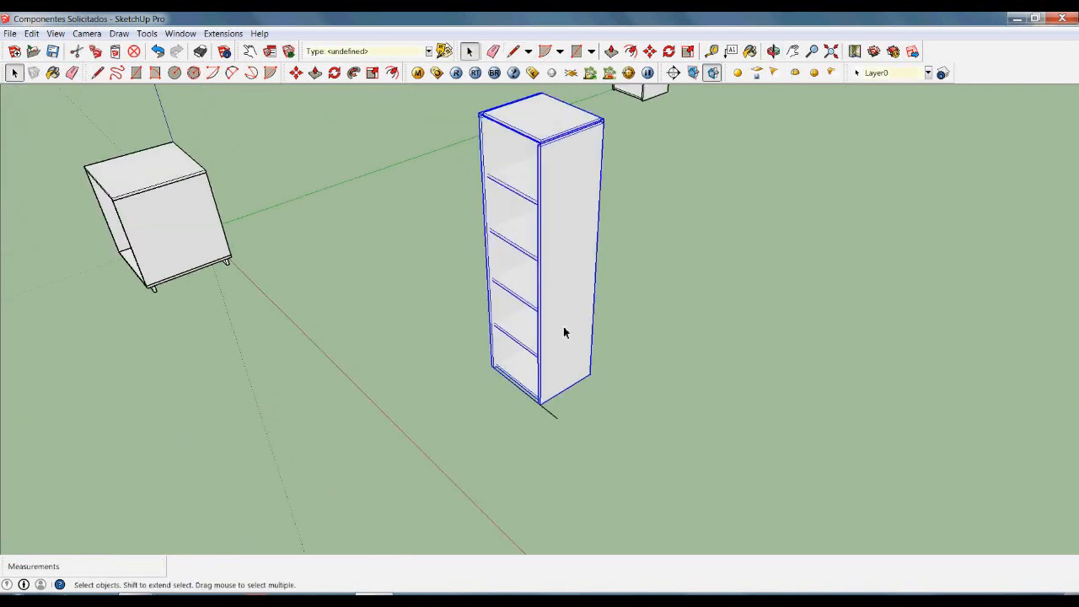
key(s)
drag(570, 278, 650, 326)
scroll(575, 432, up, 6)
middle_drag(575, 432, 660, 255)
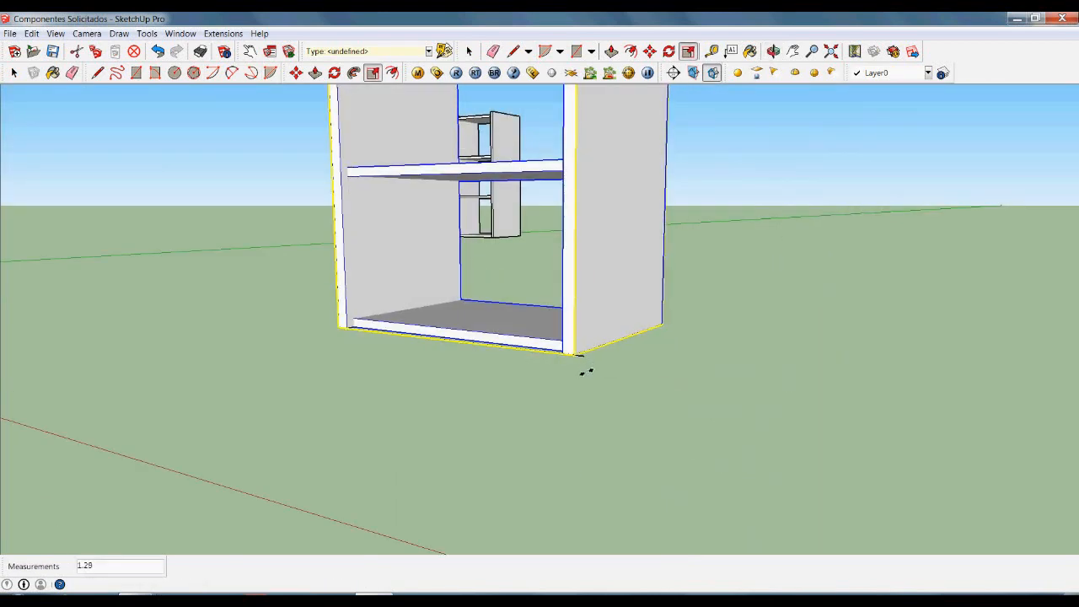
click(588, 361)
key(space)
click(540, 371)
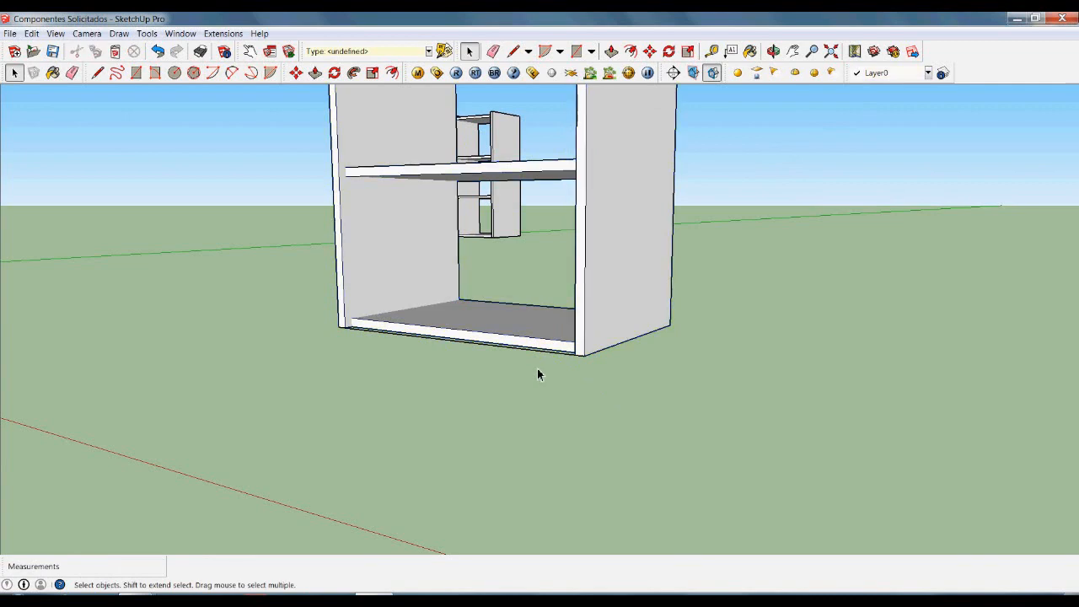
click(540, 354)
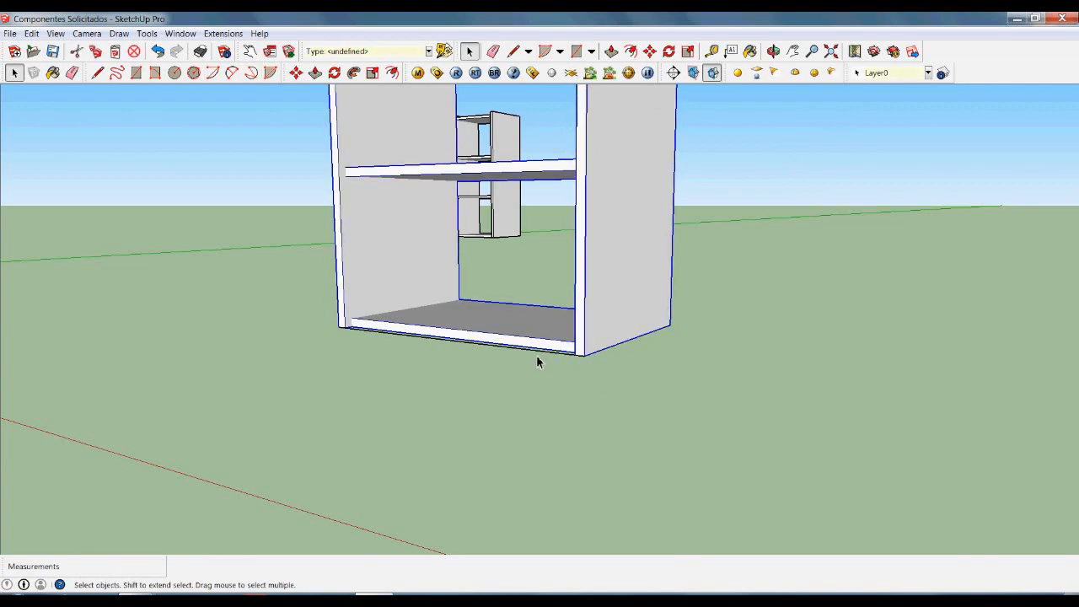
click(536, 366)
Examine the shelf spacing and the upper end of the resized shelf unit.
middle_drag(536, 366, 814, 361)
scroll(531, 362, down, 3)
scroll(550, 282, down, 3)
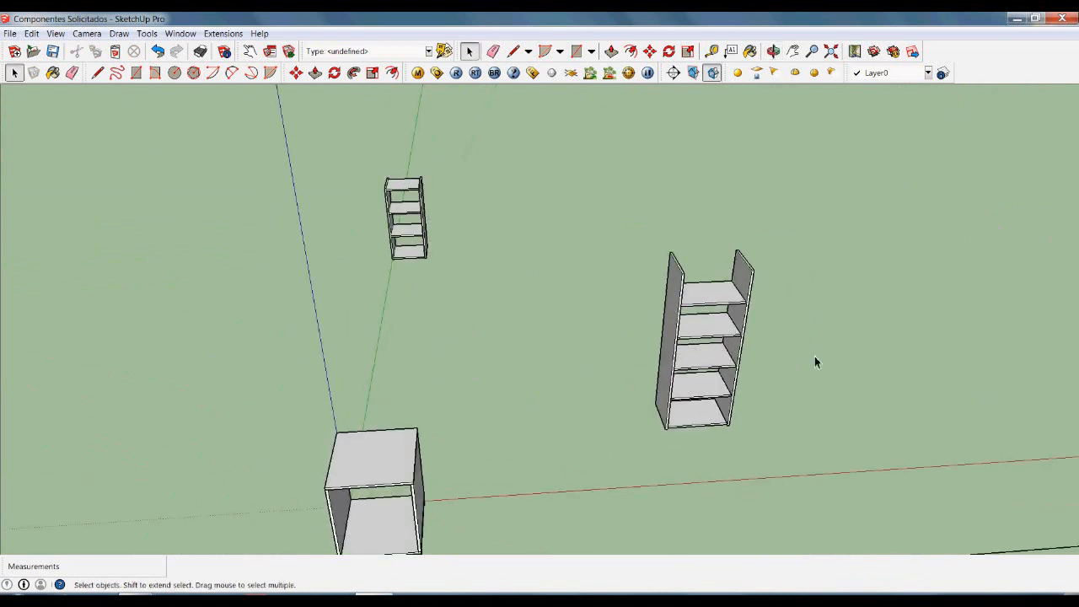
scroll(814, 360, up, 4)
mouse_move(615, 451)
middle_down()
mouse_move(650, 429)
mouse_move(621, 422)
mouse_move(624, 432)
middle_up()
scroll(624, 435, down, 3)
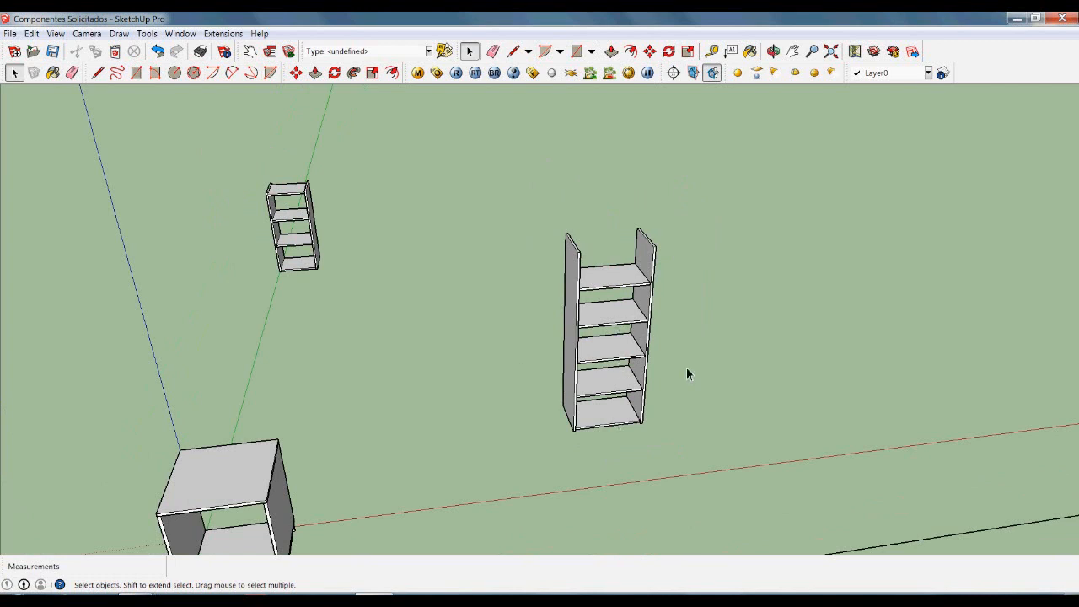
scroll(658, 283, up, 3)
scroll(411, 368, down, 1)
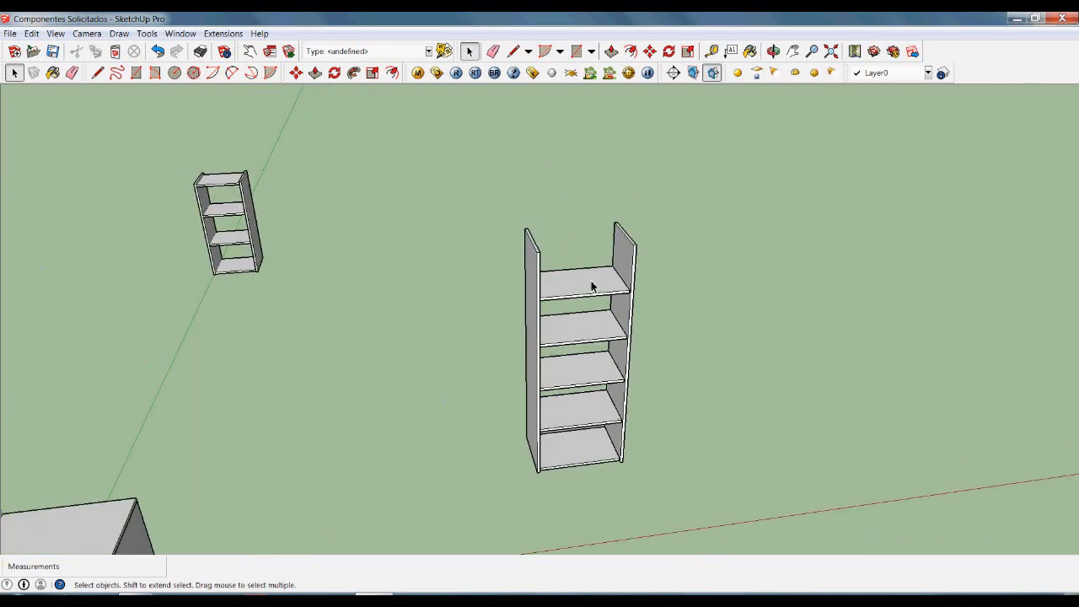
scroll(632, 306, up, 3)
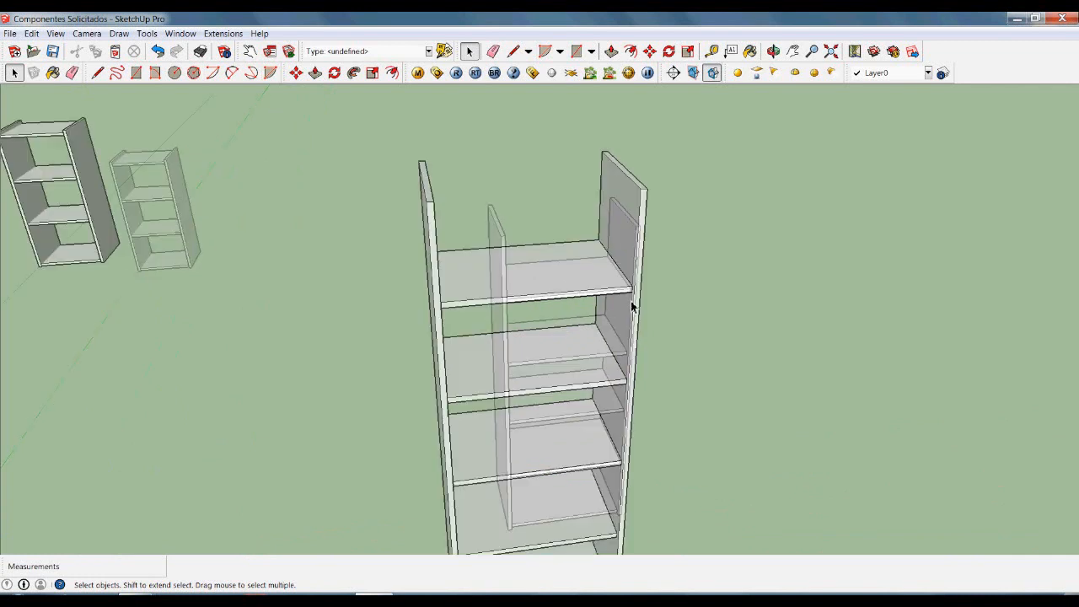
scroll(512, 328, down, 2)
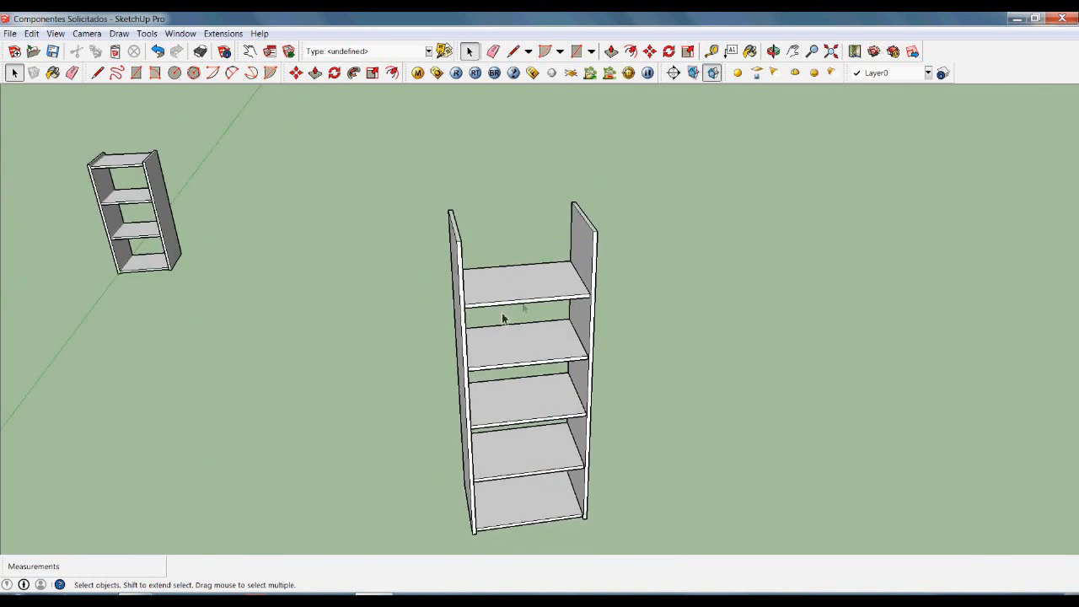
middle_drag(517, 322, 667, 270)
scroll(666, 270, up, 3)
scroll(579, 247, up, 2)
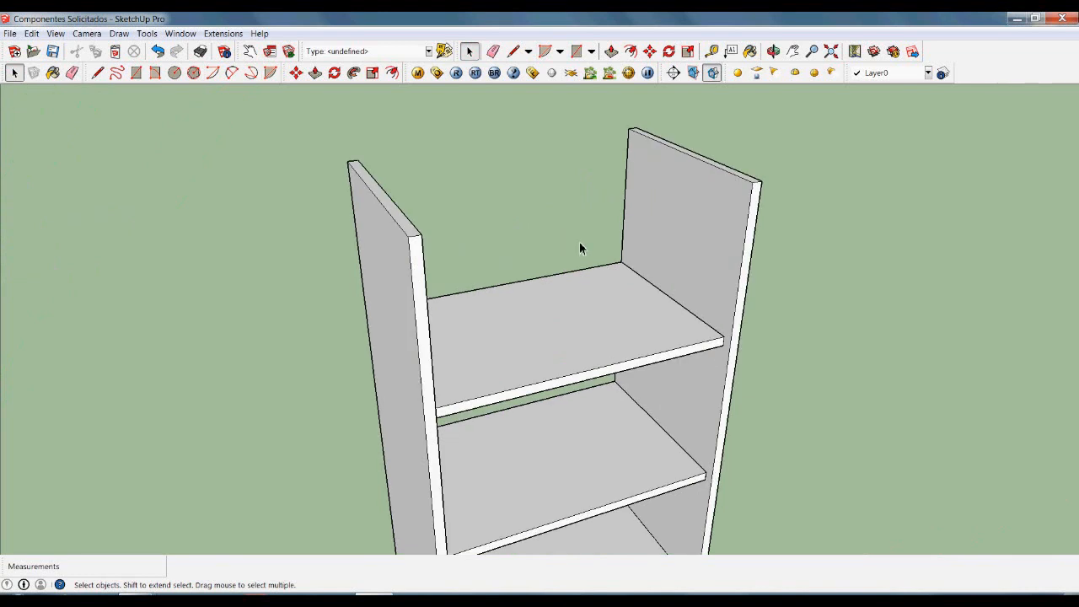
Measure the height from the uppermost shelf to the top edge of the side panel.
key(t)
click(638, 273)
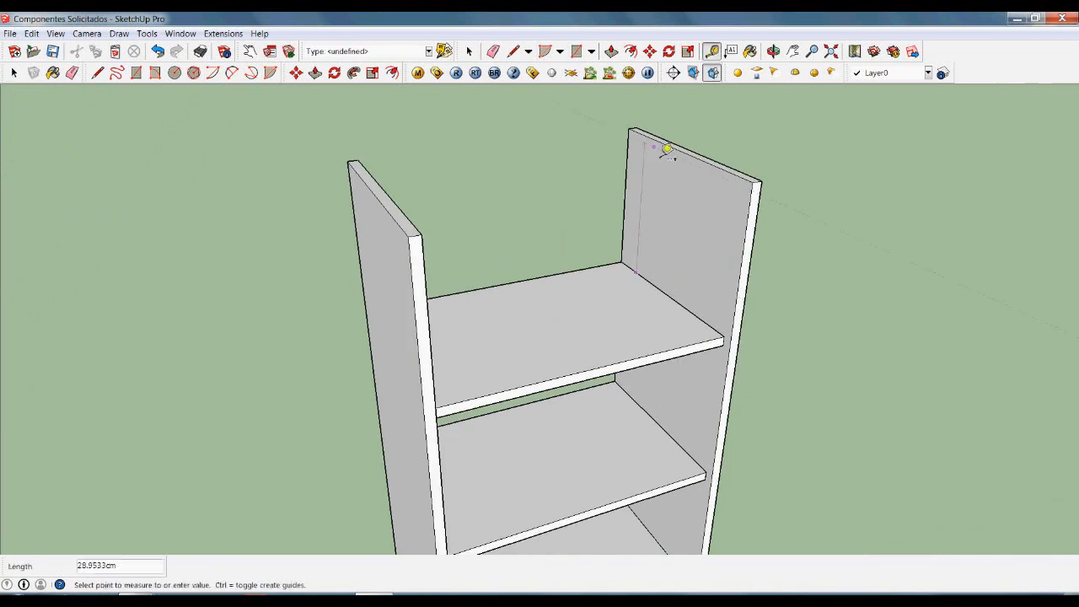
key(space)
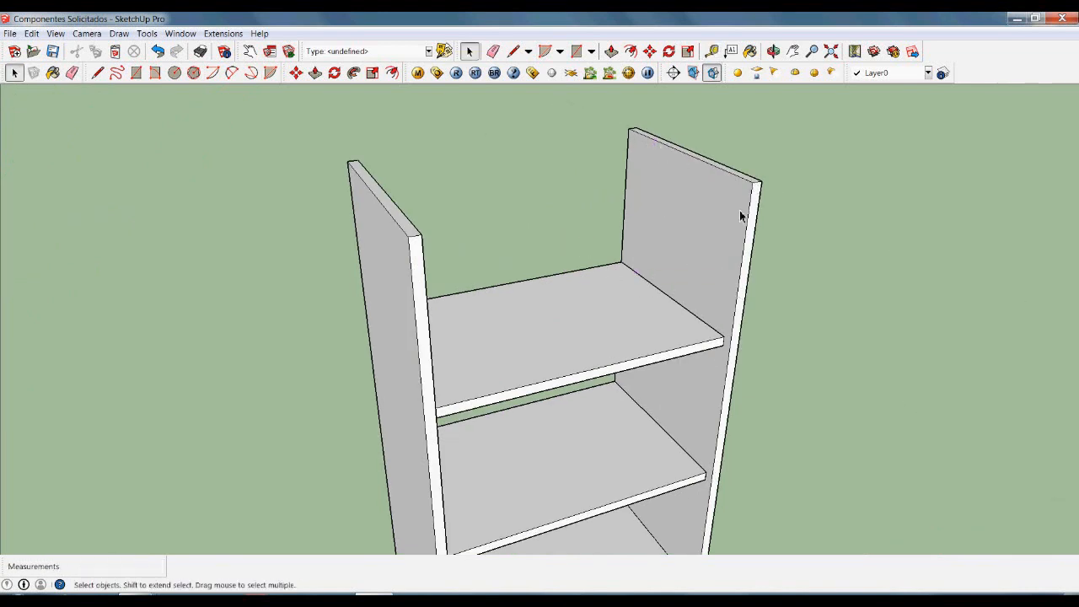
Place two copies of the resized shelf unit beside it, spaced apart along the red axis.
scroll(460, 257, down, 8)
mouse_move(567, 414)
middle_down()
mouse_move(561, 289)
mouse_move(522, 362)
mouse_move(583, 417)
middle_up()
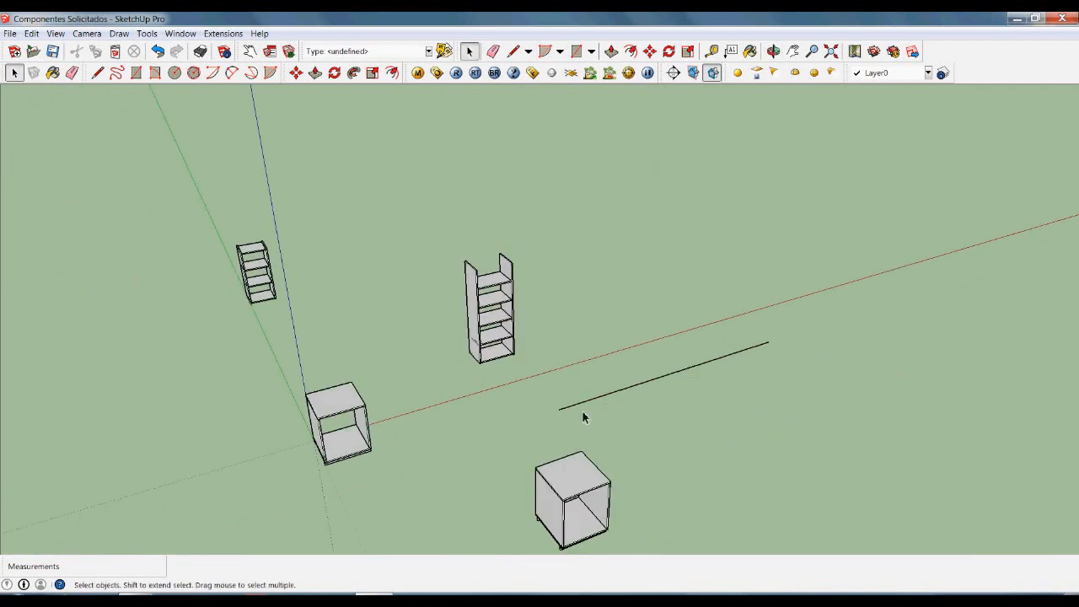
middle_drag(815, 346, 639, 330)
middle_drag(570, 371, 487, 340)
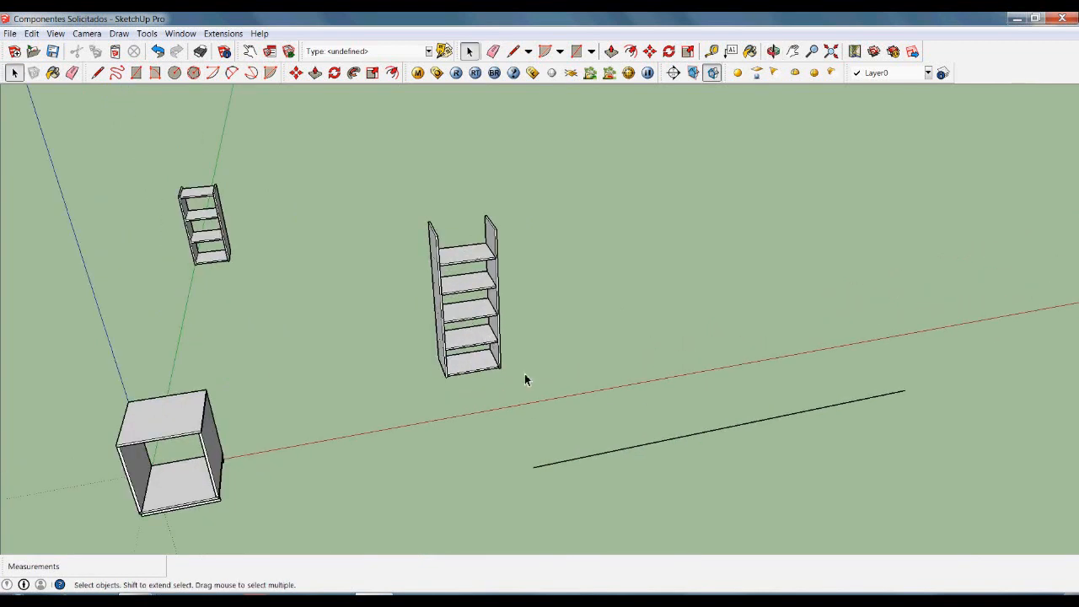
click(485, 370)
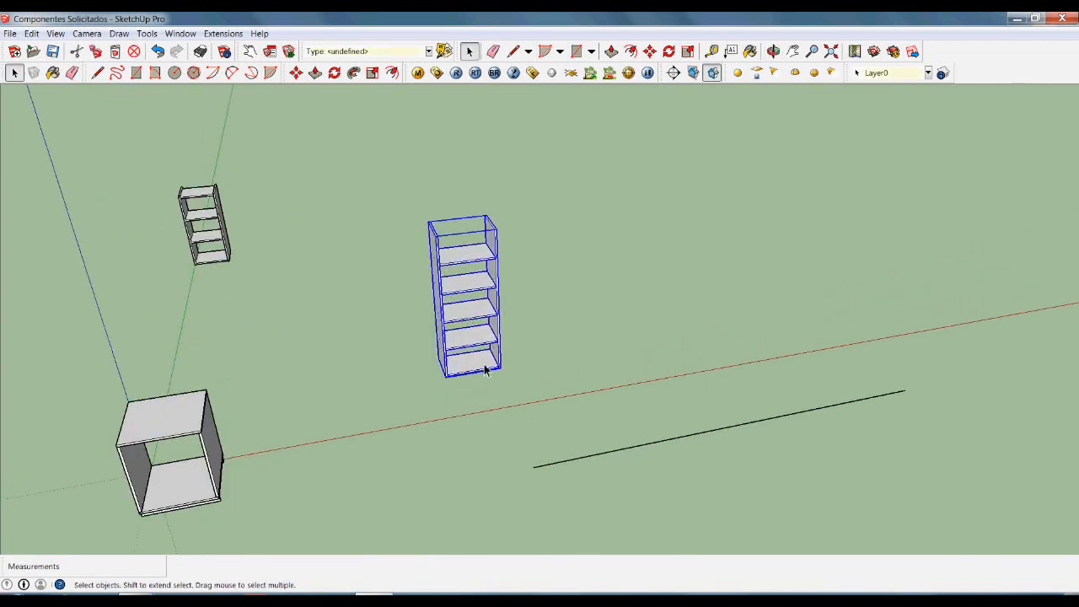
key(m)
click(487, 368)
key(ctrl)
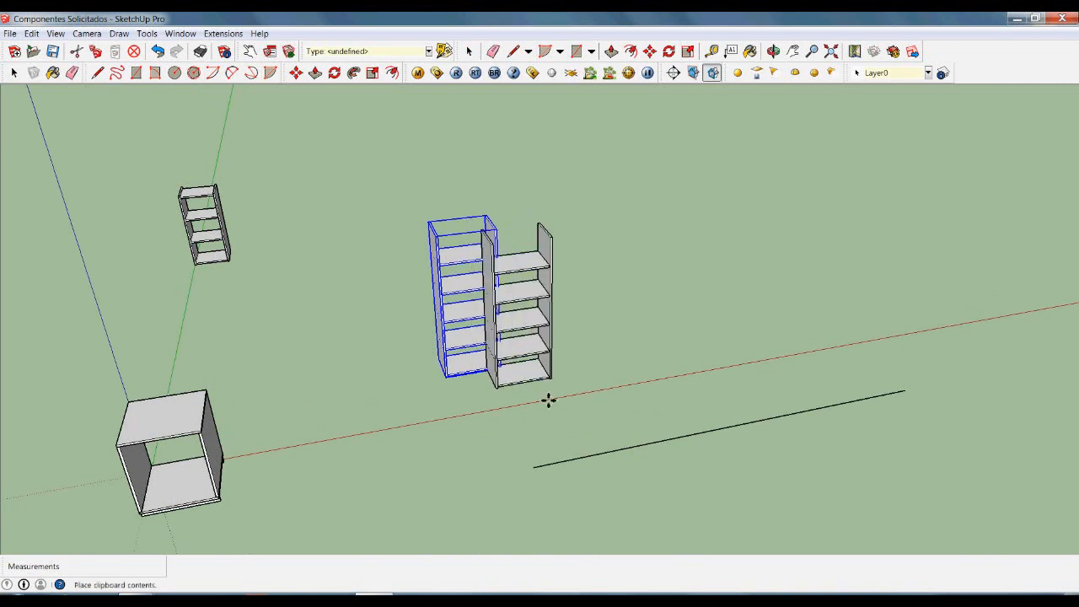
click(614, 403)
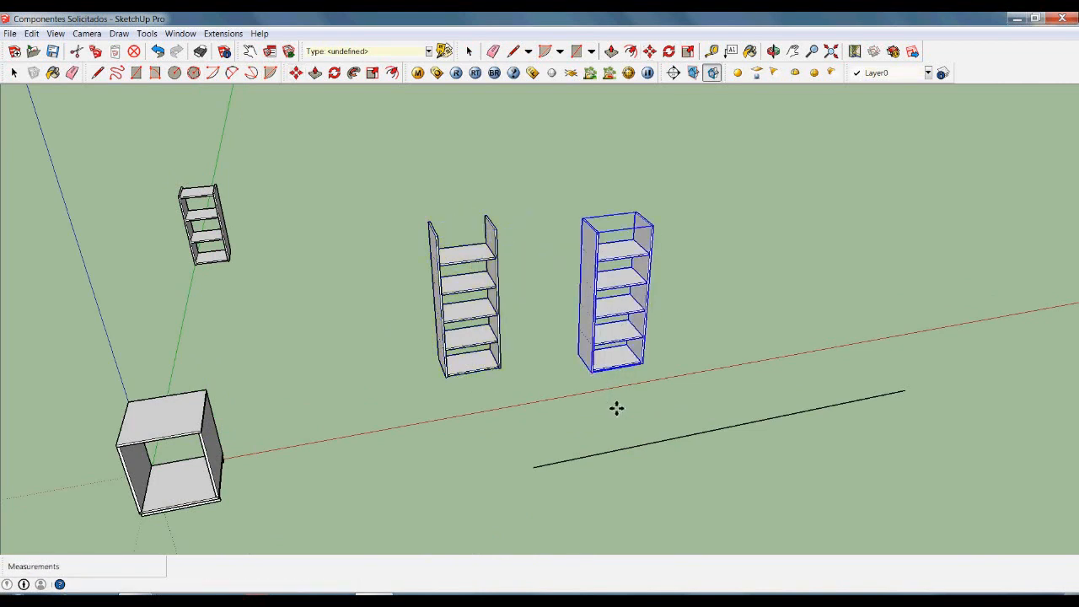
click(616, 408)
key(ctrl)
click(753, 369)
Move the last shelf unit copy flush against the side of the middle unit, aligned at their top corners.
scroll(692, 235, up, 2)
scroll(692, 236, up, 1)
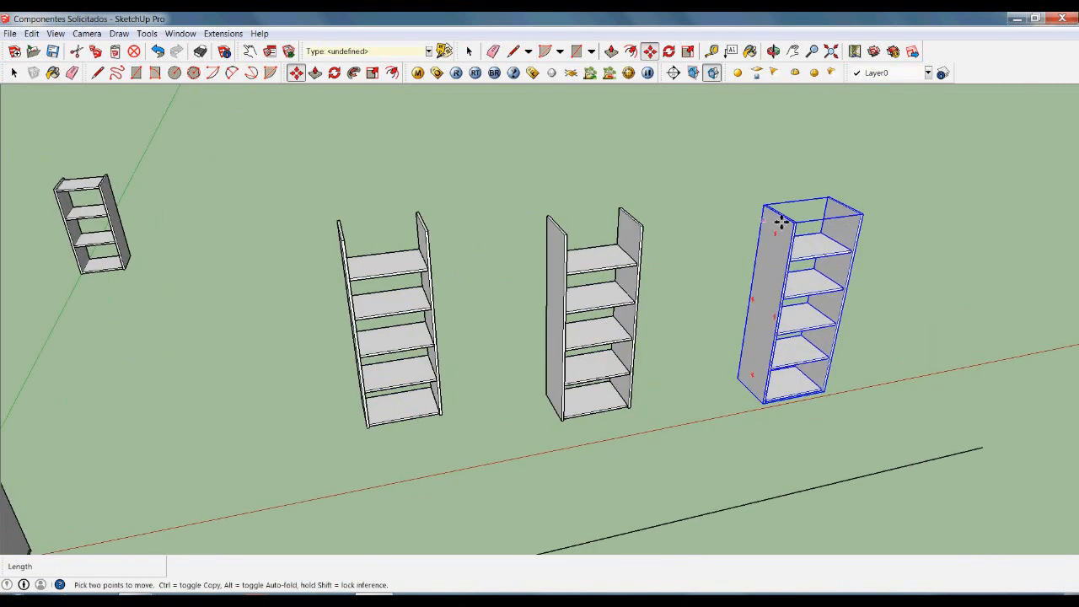
scroll(773, 216, up, 2)
click(772, 214)
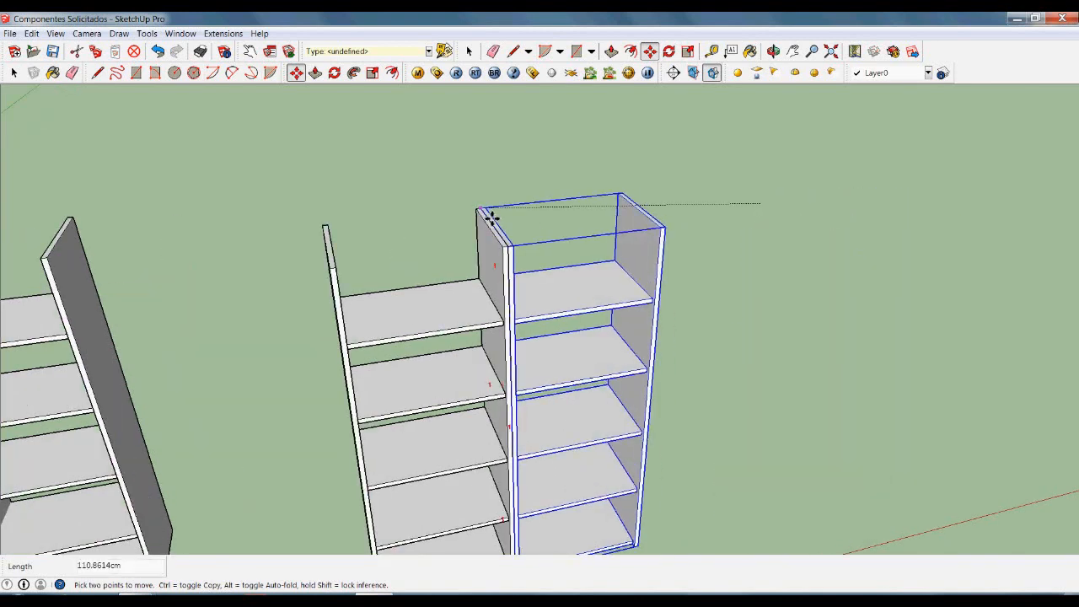
click(489, 217)
scroll(621, 270, down, 2)
key(space)
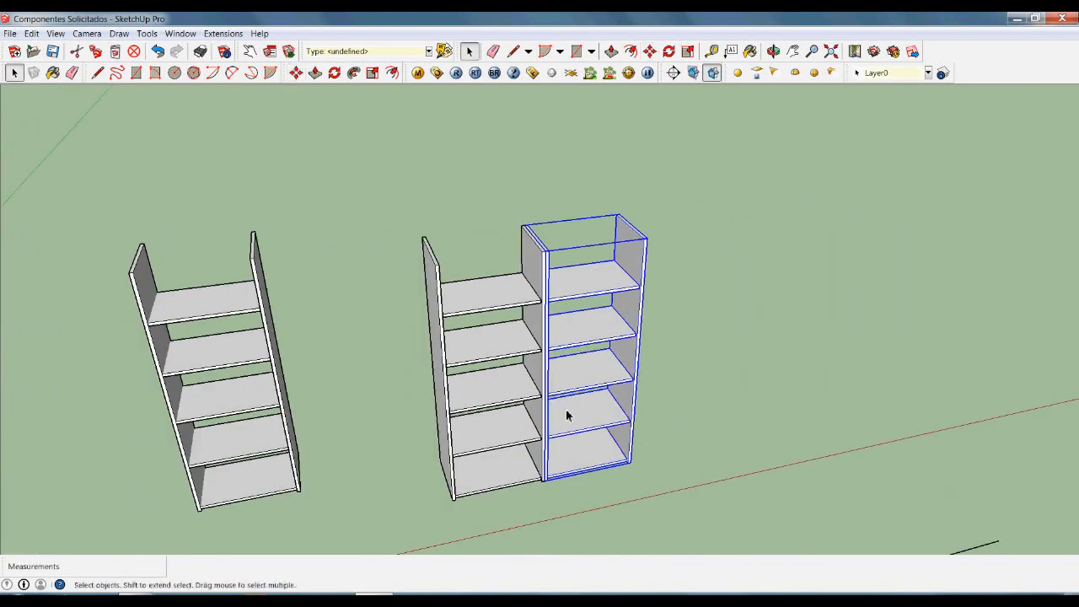
Move the two joined shelf units together flush against the side of the first resized unit.
shift+click(516, 424)
scroll(422, 242, up, 3)
key(m)
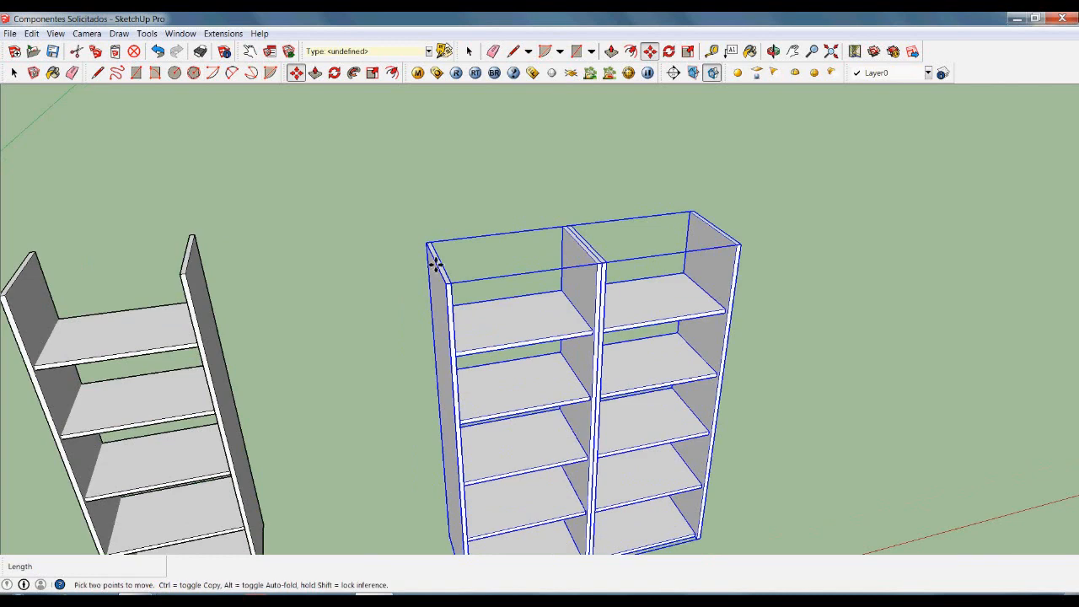
click(435, 252)
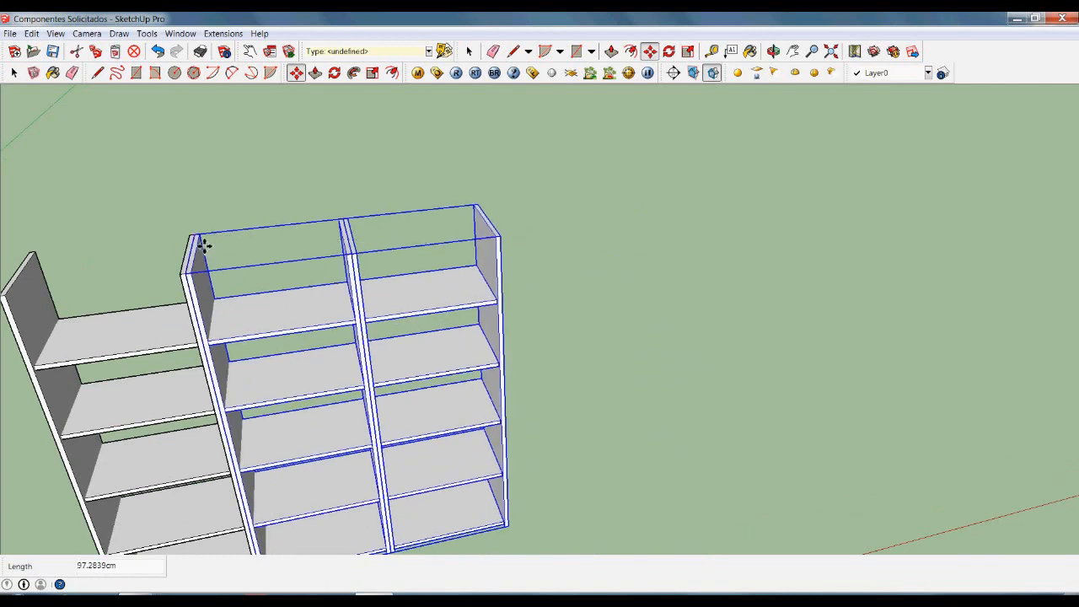
click(205, 242)
scroll(689, 333, down, 2)
scroll(615, 467, down, 2)
key(space)
click(540, 450)
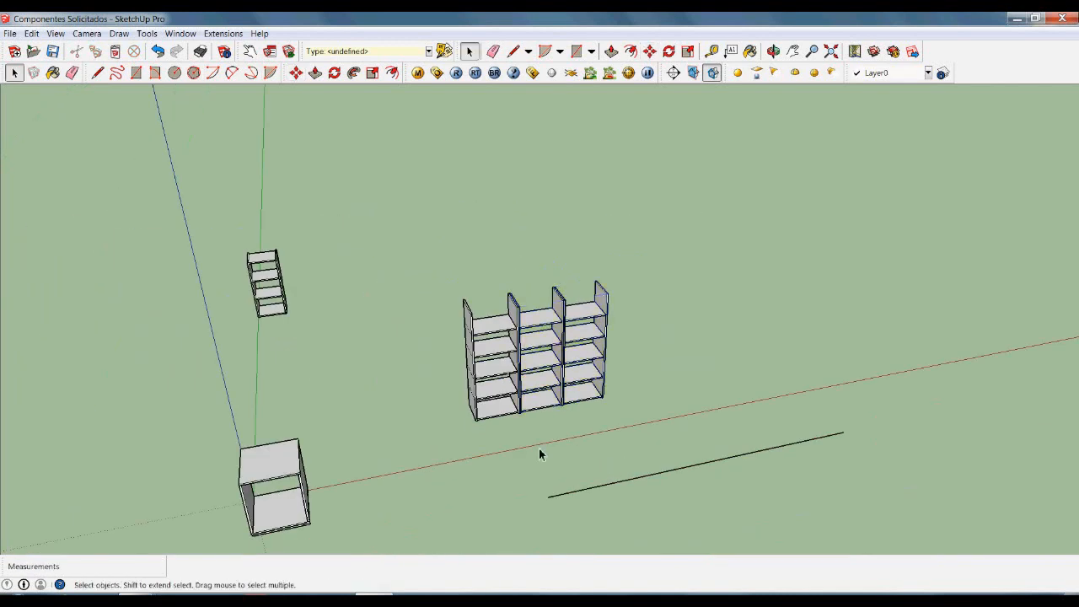
Move the row of three shelf units onto the base cabinet copy, picking up its lower rear corner and placing it at the cabinet's top.
middle_drag(539, 450, 619, 428)
scroll(618, 429, down, 3)
scroll(596, 385, up, 3)
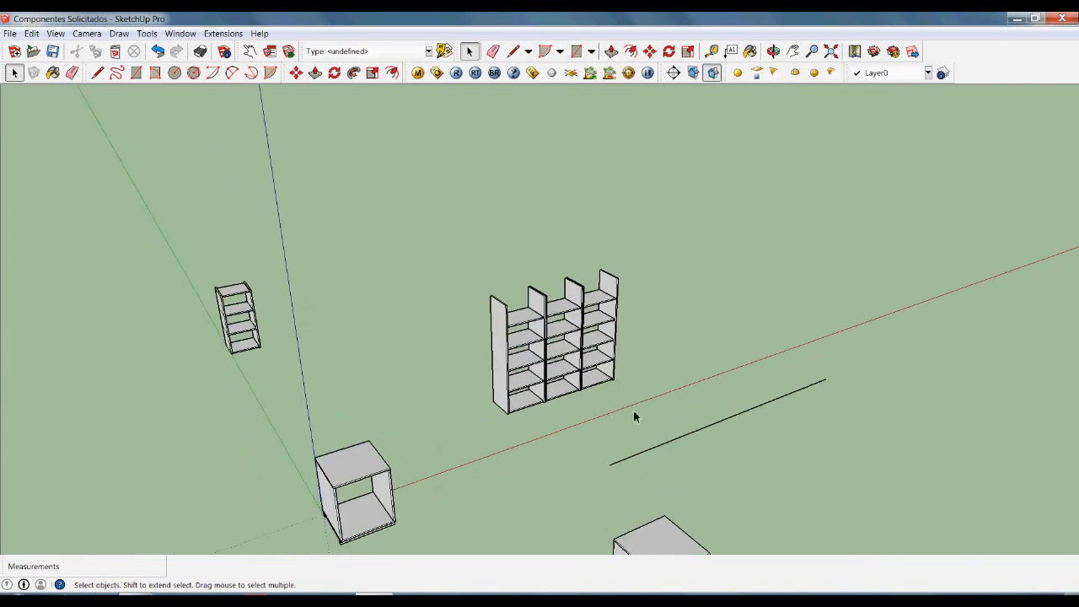
drag(470, 284, 470, 284)
scroll(511, 441, up, 5)
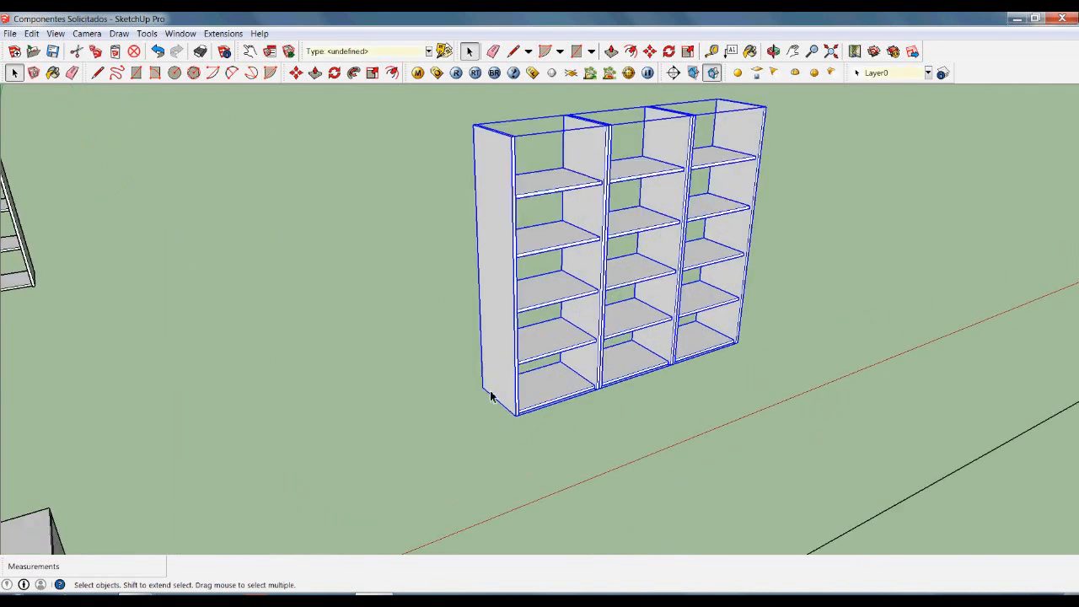
key(m)
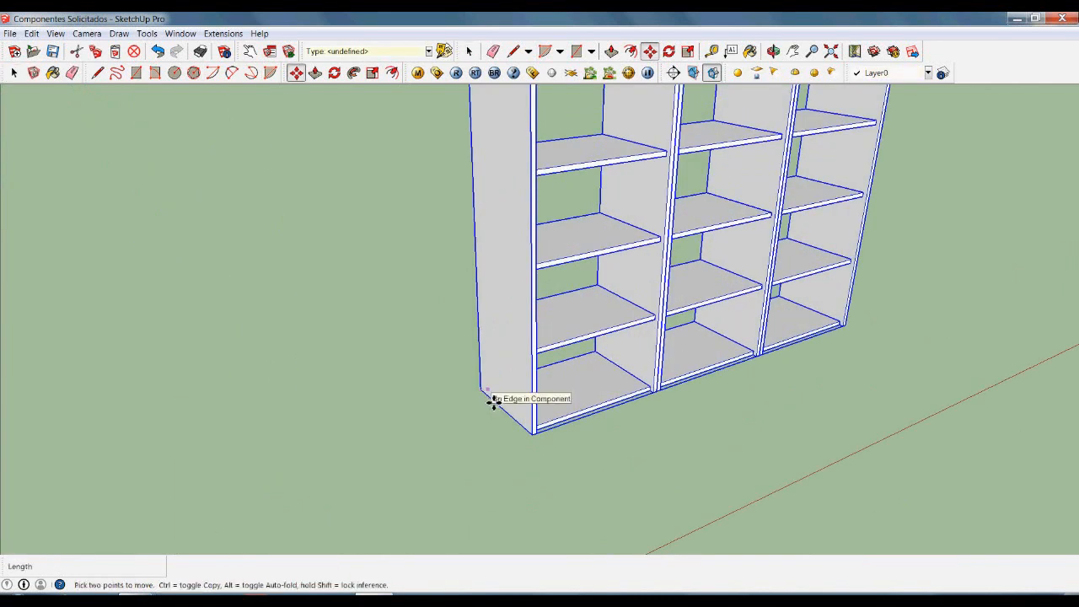
click(485, 396)
scroll(544, 390, down, 5)
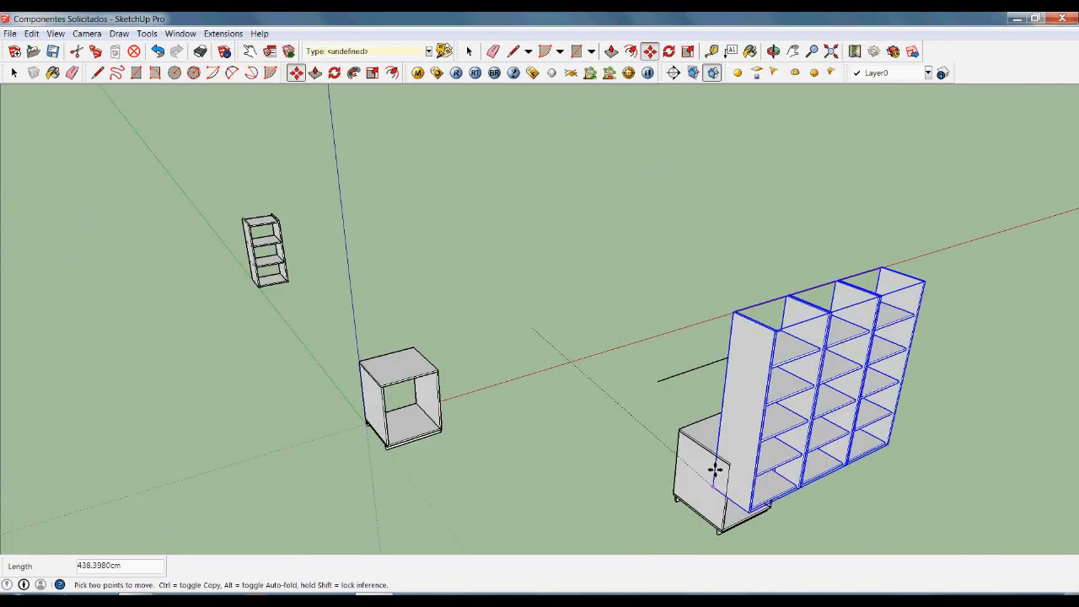
scroll(684, 436, up, 3)
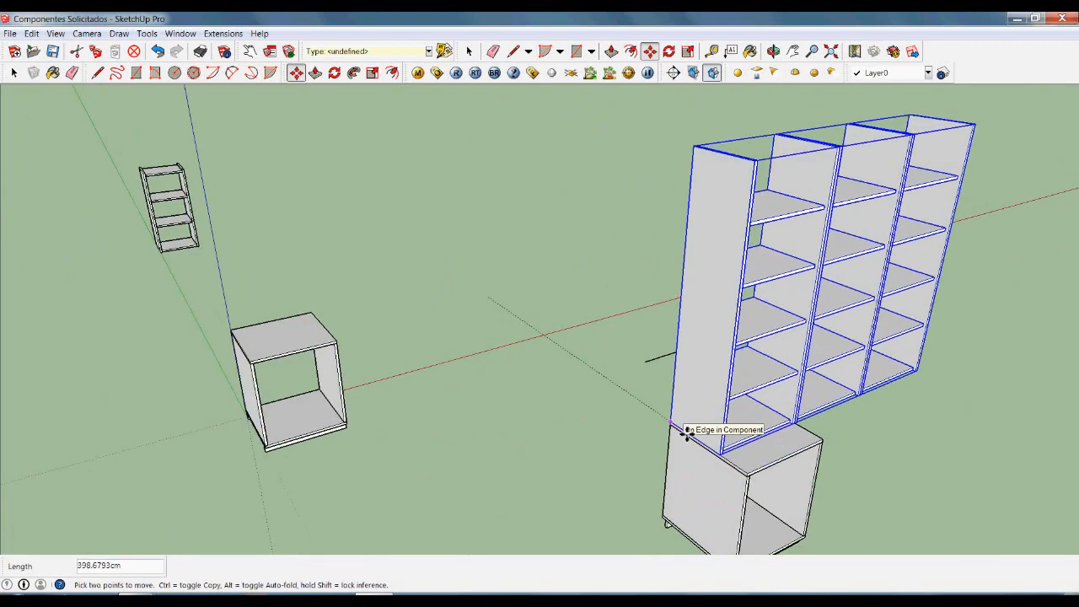
scroll(687, 432, up, 5)
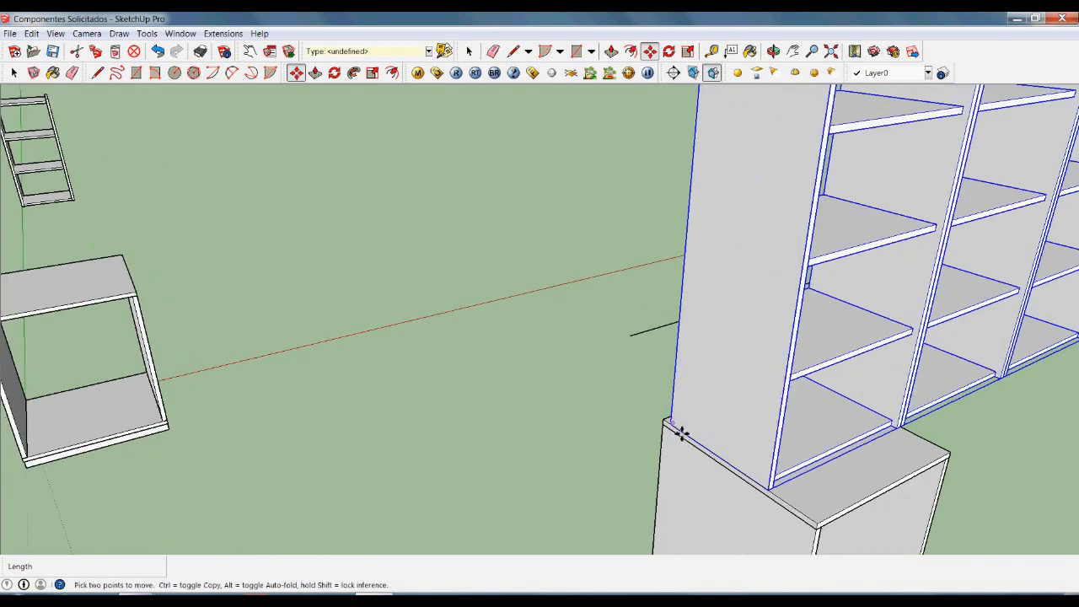
scroll(690, 437, down, 5)
scroll(573, 378, down, 3)
middle_drag(645, 444, 499, 477)
scroll(564, 445, up, 6)
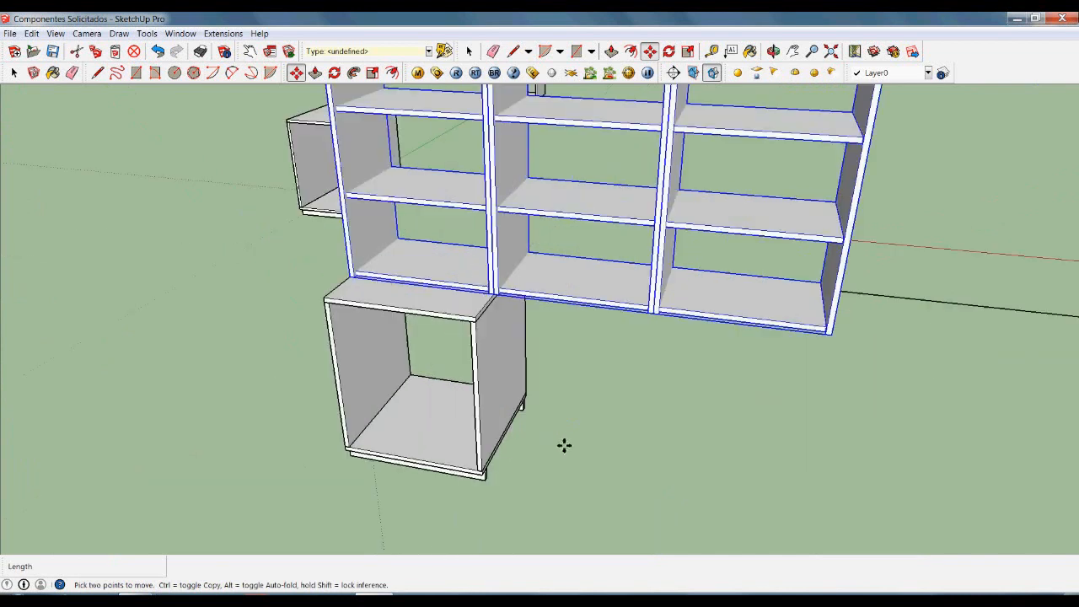
Stretch the base cabinet copy along the red axis until it spans the full width of the three shelf units above.
key(space)
click(517, 406)
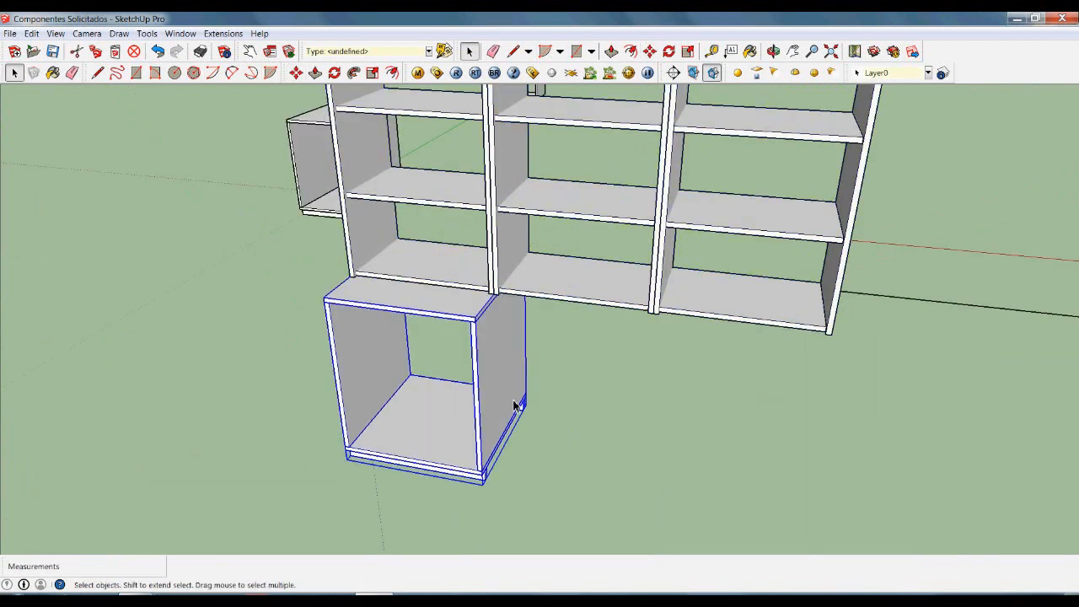
key(s)
drag(509, 368, 844, 368)
key(space)
click(856, 422)
Examine the combined bookcase from several angles, including the widened base cabinet and its feet.
mouse_move(650, 447)
middle_down()
mouse_move(867, 441)
mouse_move(639, 453)
middle_up()
scroll(674, 396, down, 3)
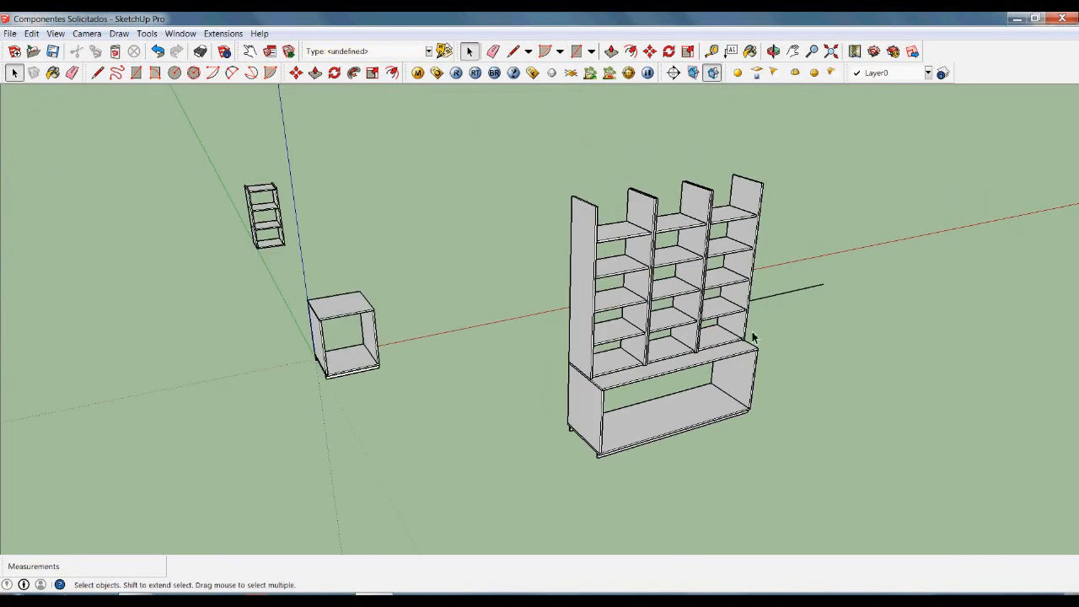
middle_drag(664, 389, 694, 407)
scroll(777, 363, up, 1)
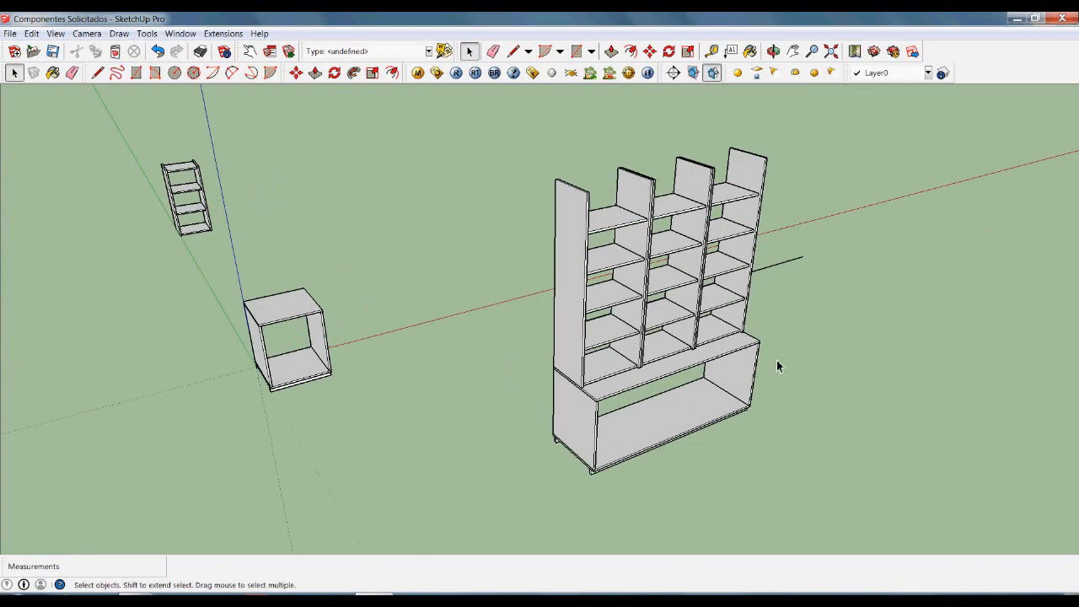
middle_drag(892, 376, 609, 417)
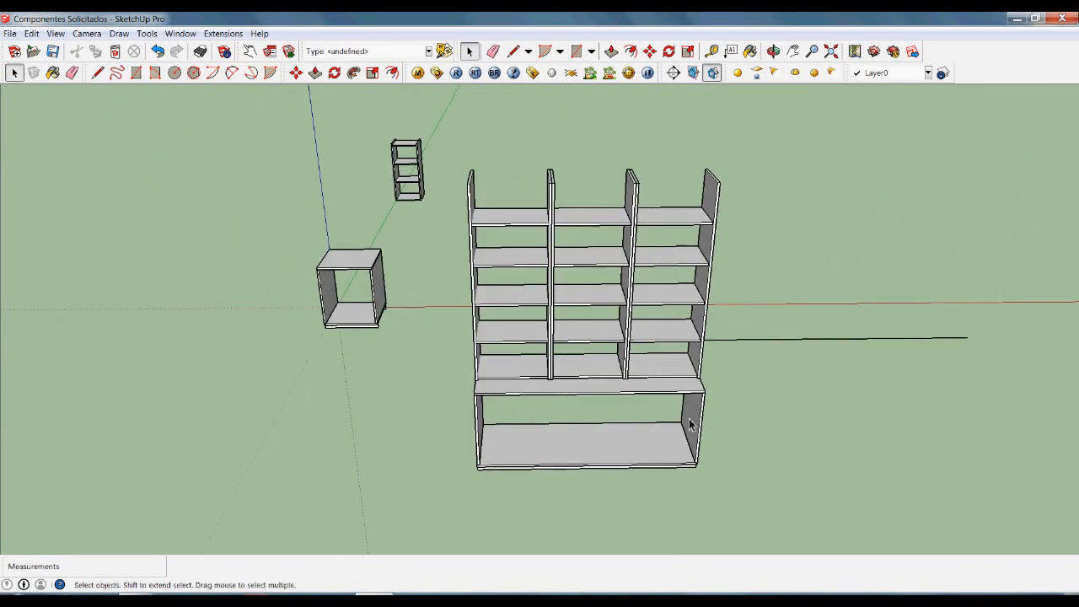
middle_drag(694, 422, 539, 185)
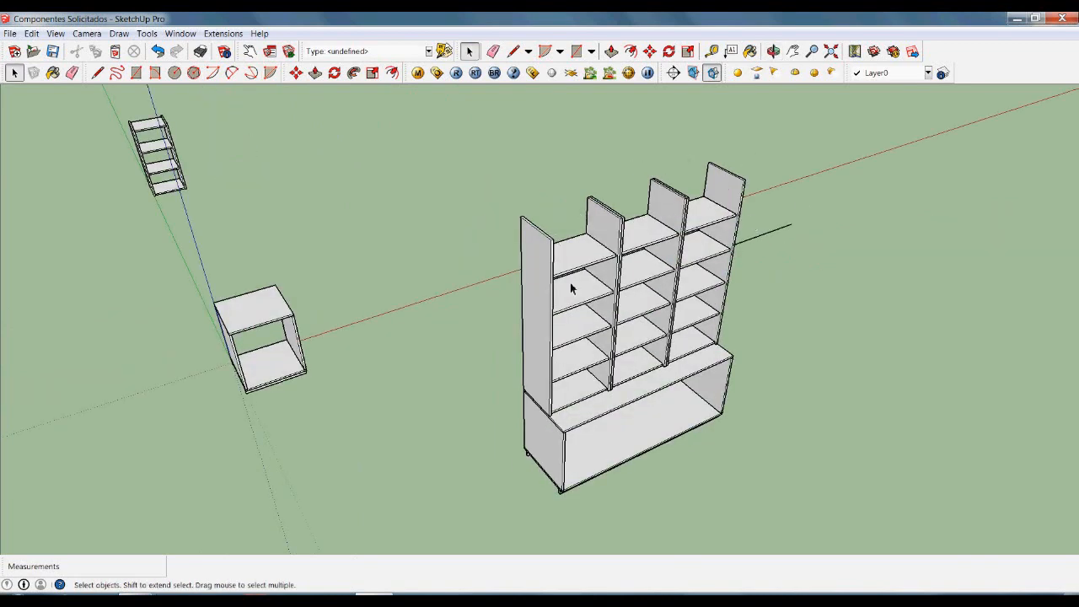
middle_drag(620, 425, 585, 429)
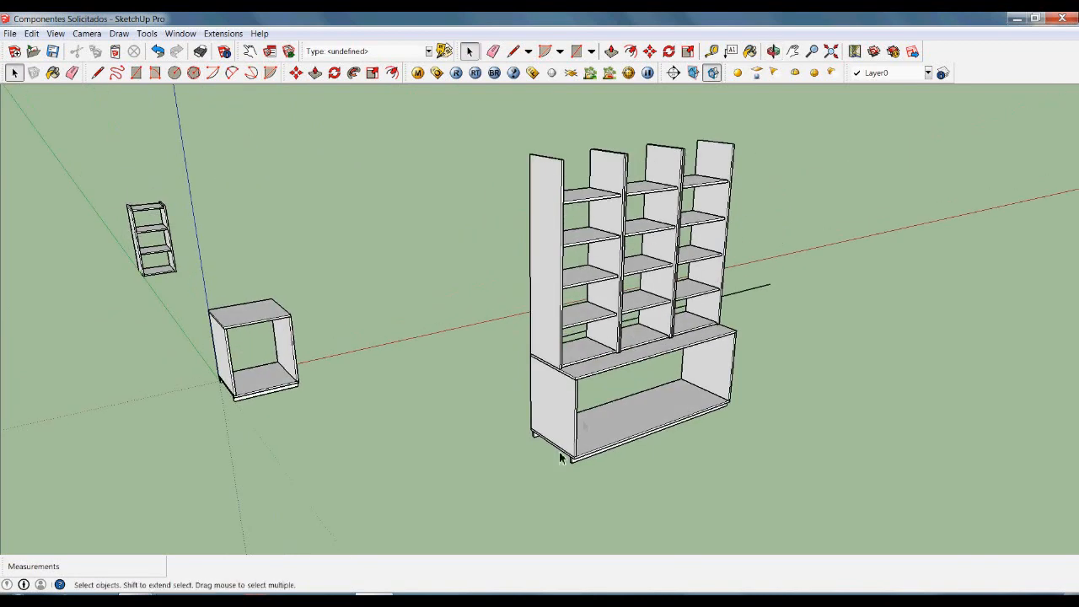
scroll(574, 447, up, 3)
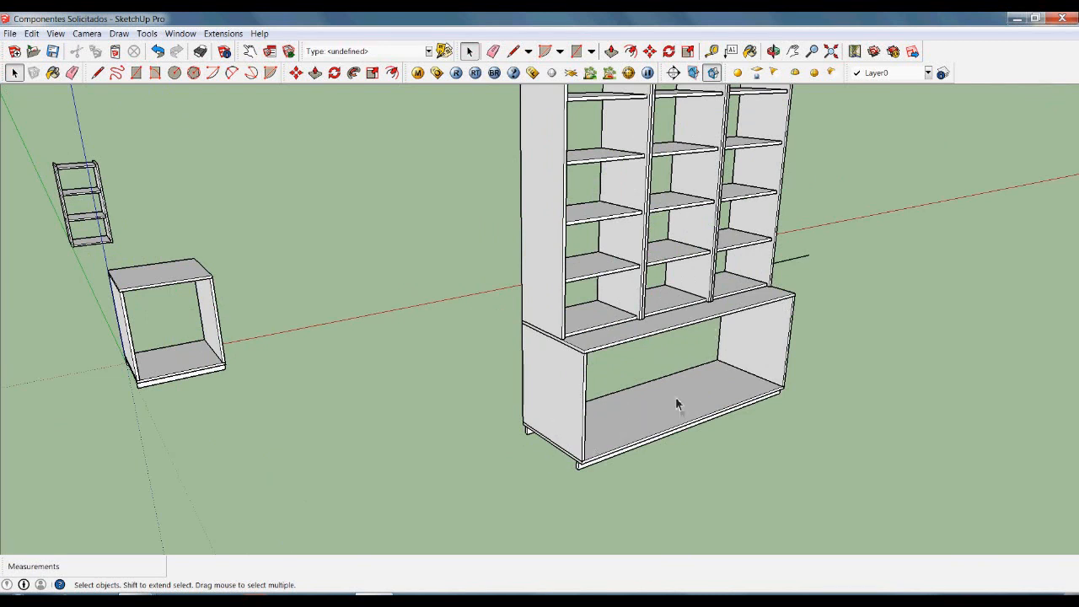
scroll(574, 469, up, 3)
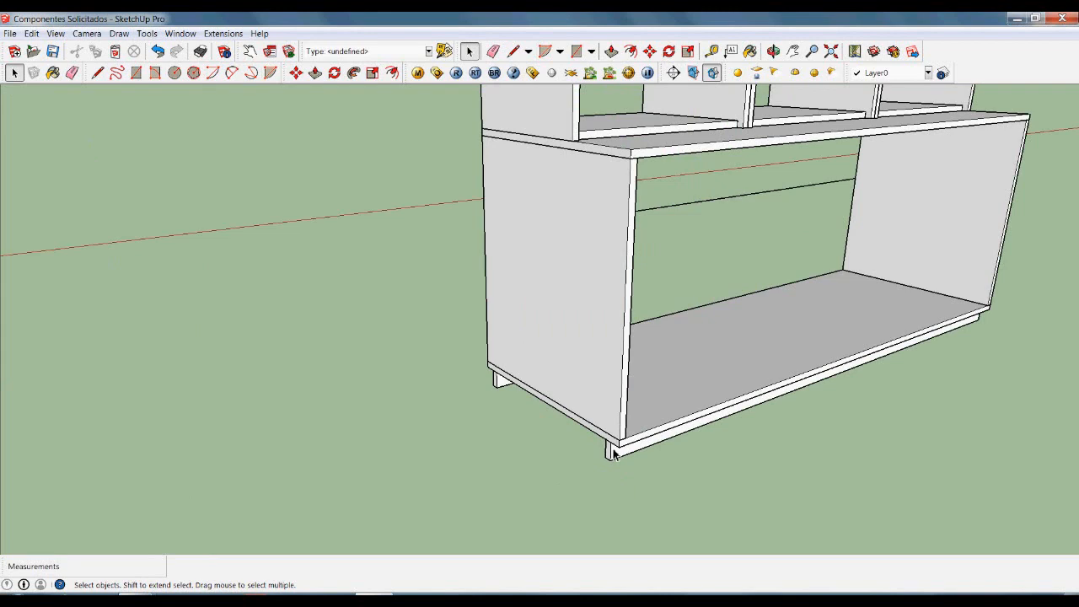
scroll(604, 477, down, 5)
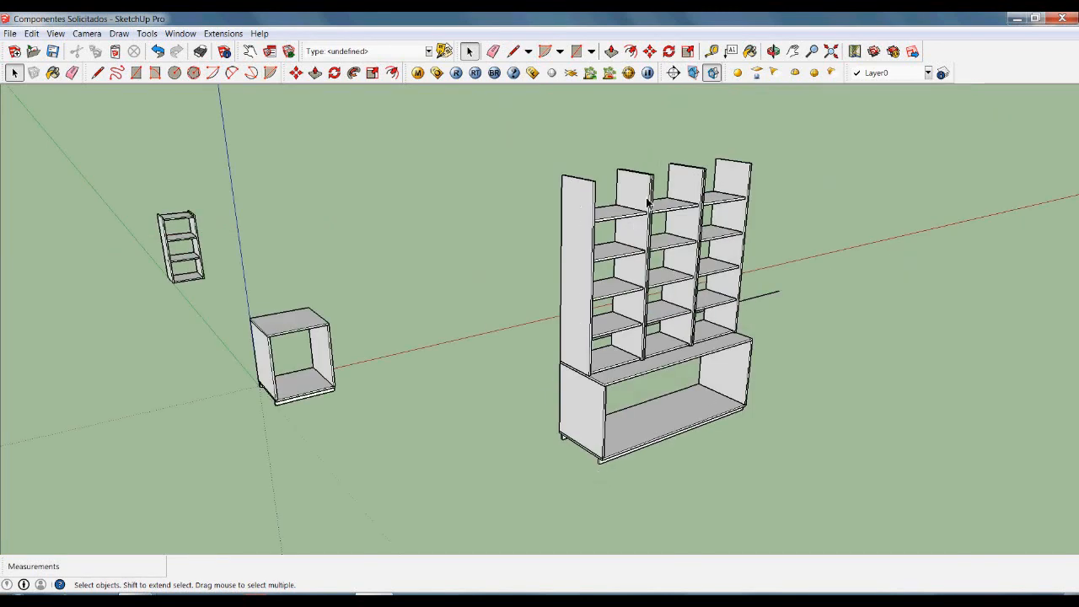
Draw a 178.1 by 40 cm rectangle covering the open tops of all three shelf units.
middle_drag(647, 203, 647, 304)
scroll(719, 223, up, 3)
middle_drag(735, 246, 680, 282)
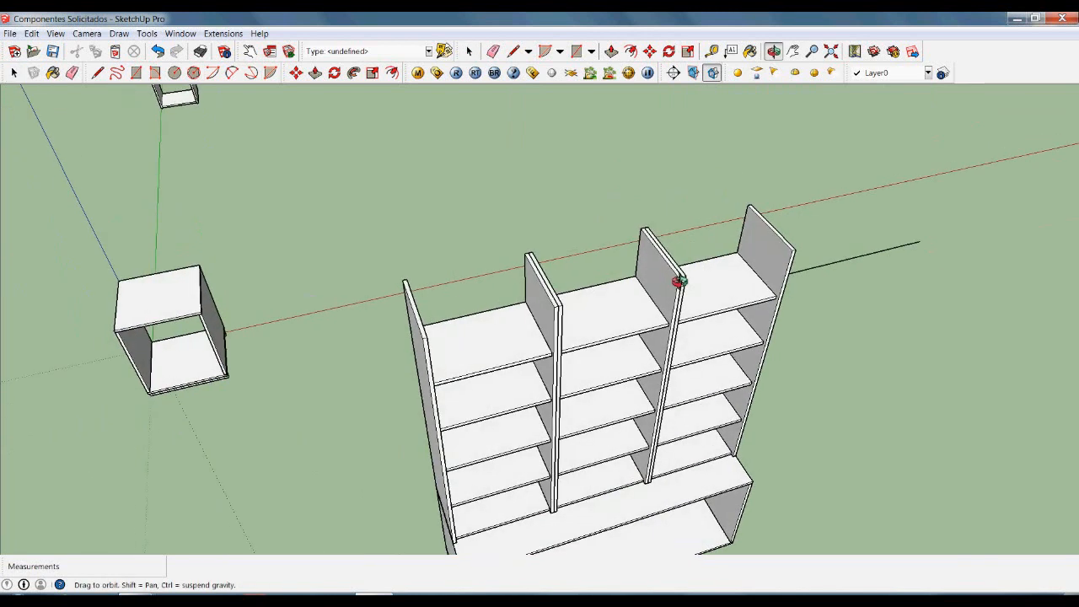
key(space)
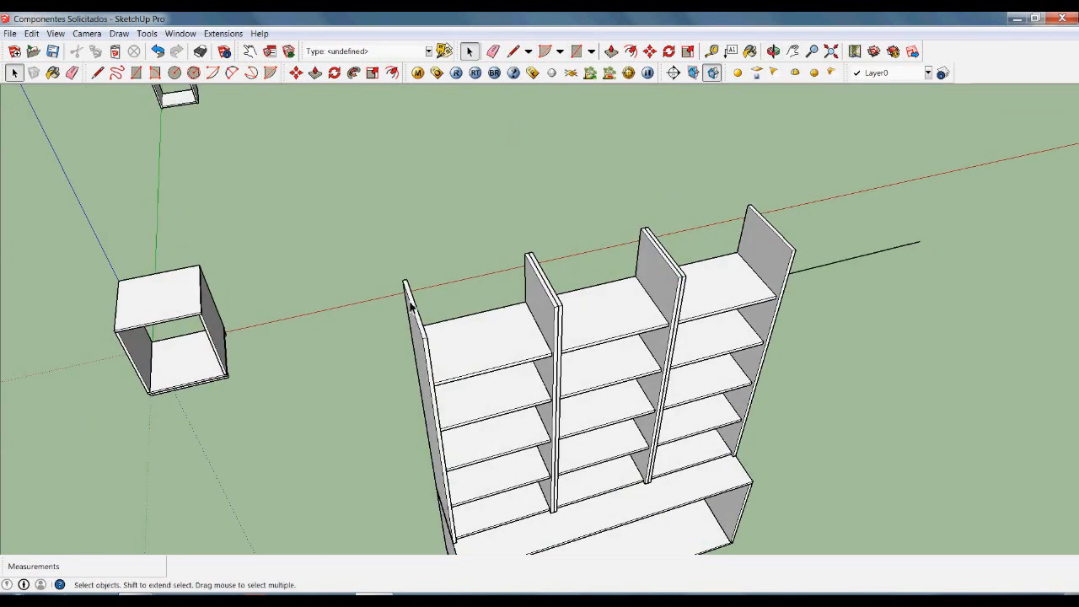
key(r)
click(405, 285)
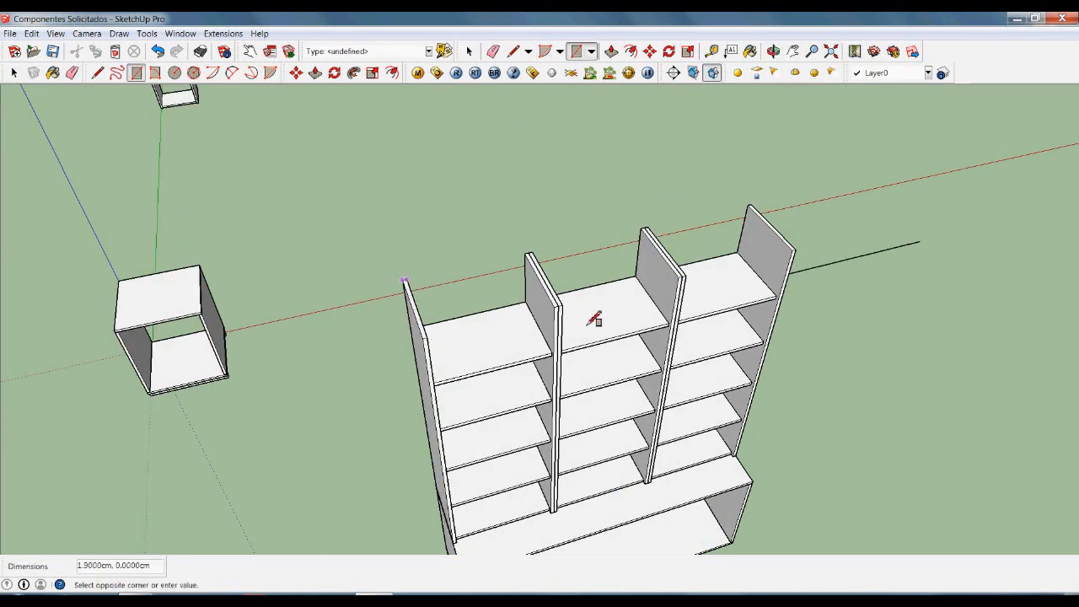
scroll(802, 265, up, 2)
click(796, 270)
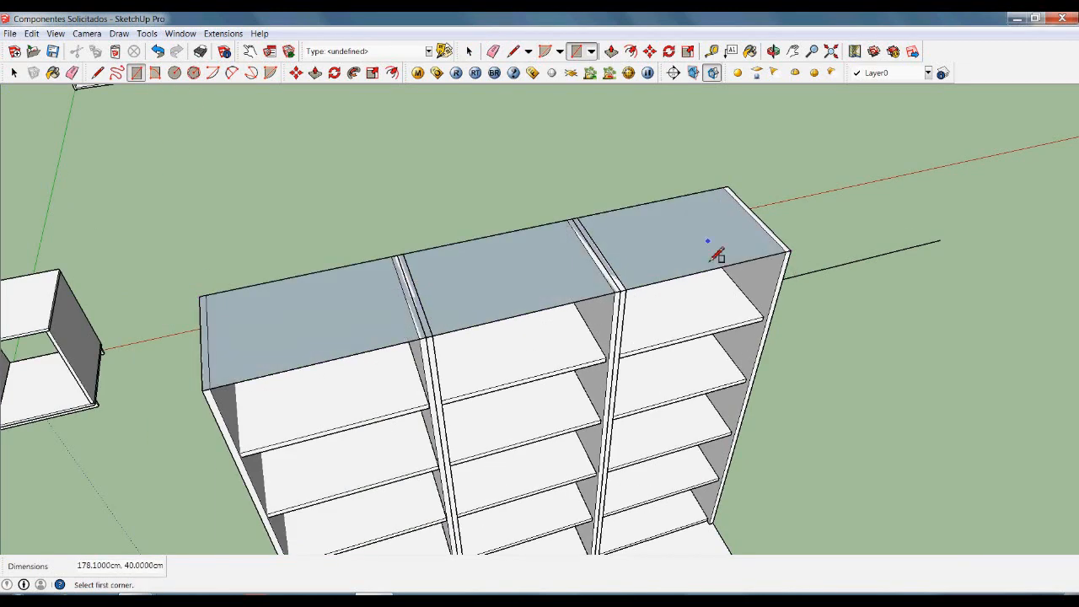
Push/pull the top rectangle upward 4 cm to form a solid top board over the shelf units.
key(p)
click(718, 251)
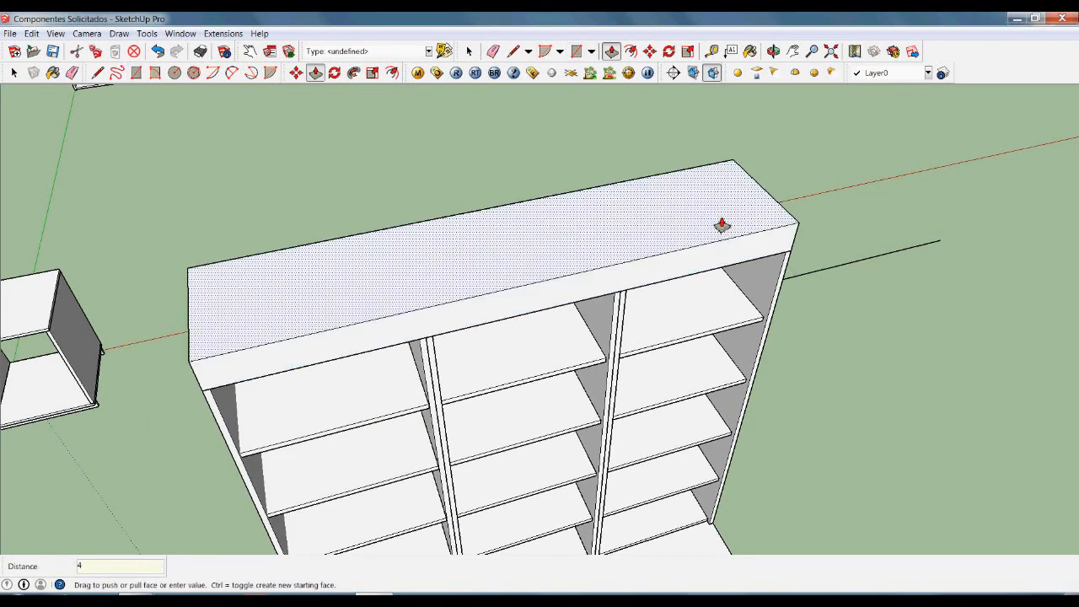
key(Return)
key(space)
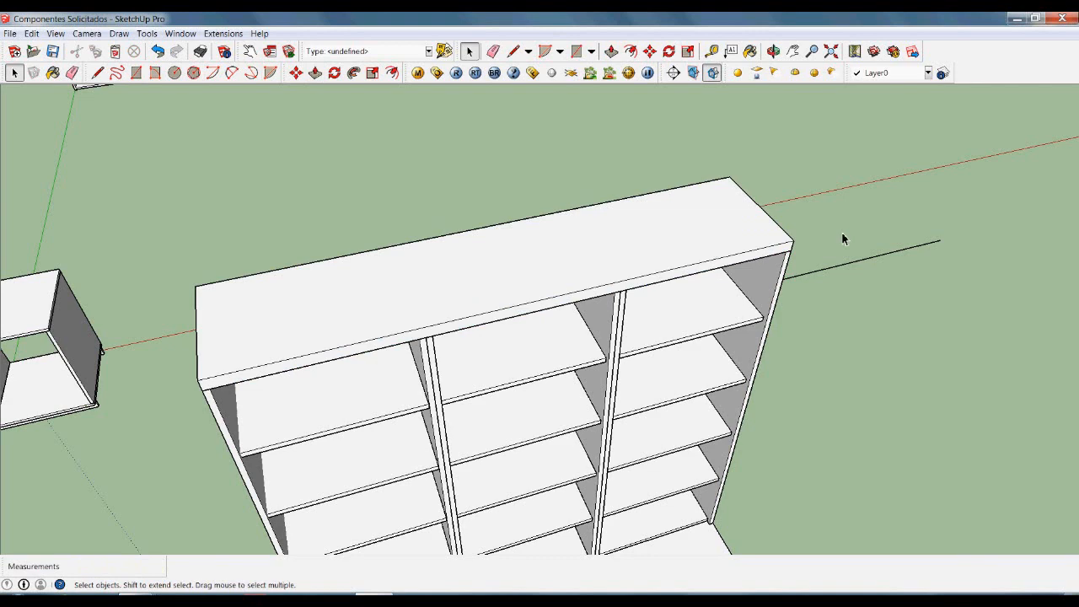
Draw a 3.8 by 160 cm rectangle over the front edges of the joined side panels between the first two shelf units.
scroll(841, 240, down, 3)
scroll(622, 435, up, 5)
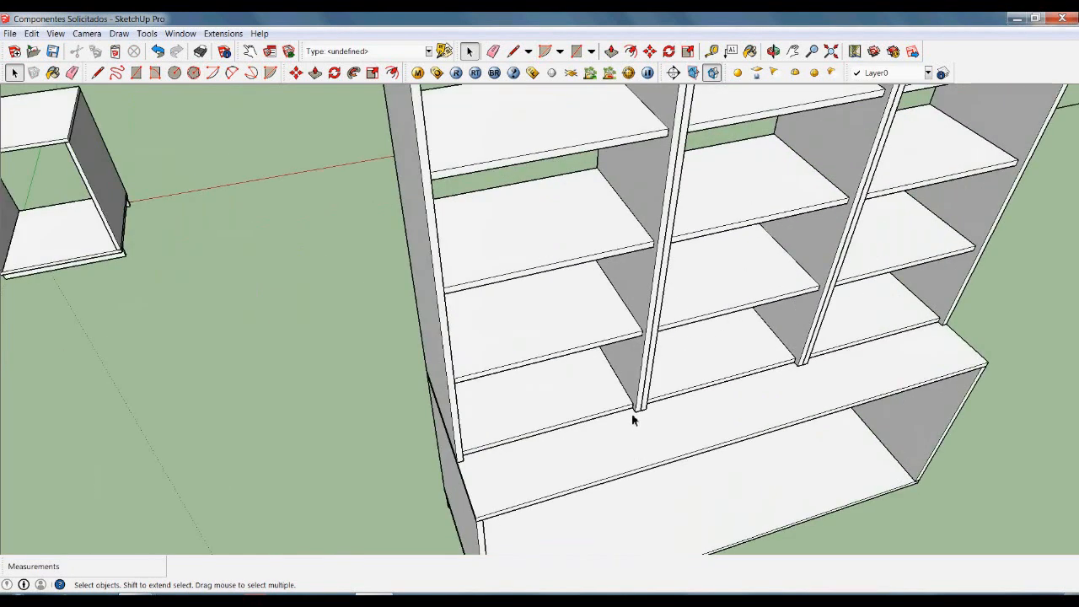
scroll(667, 415, down, 2)
middle_drag(667, 391, 809, 377)
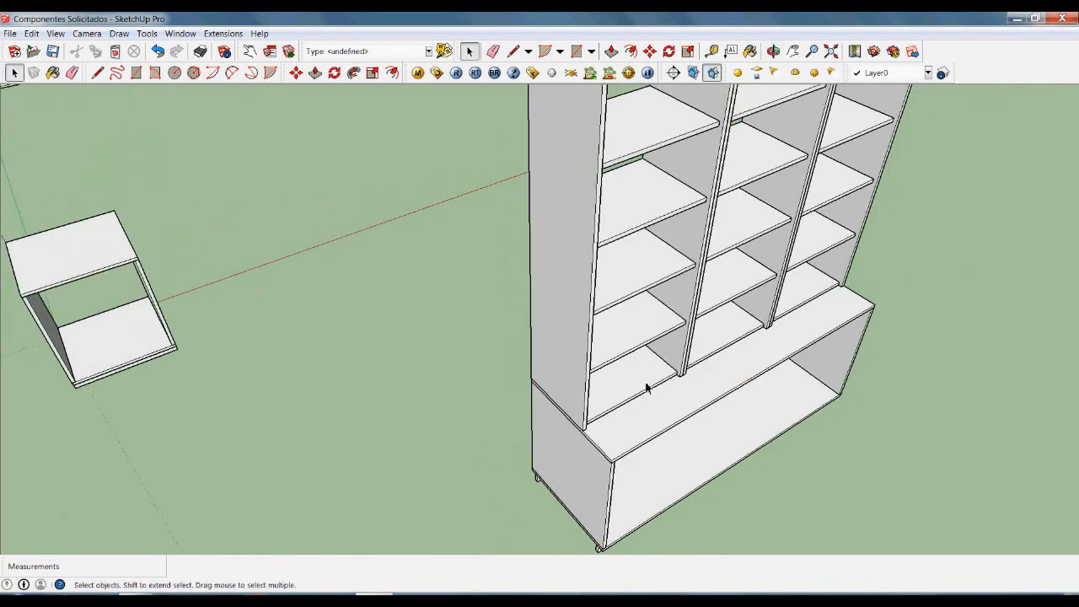
scroll(774, 347, up, 2)
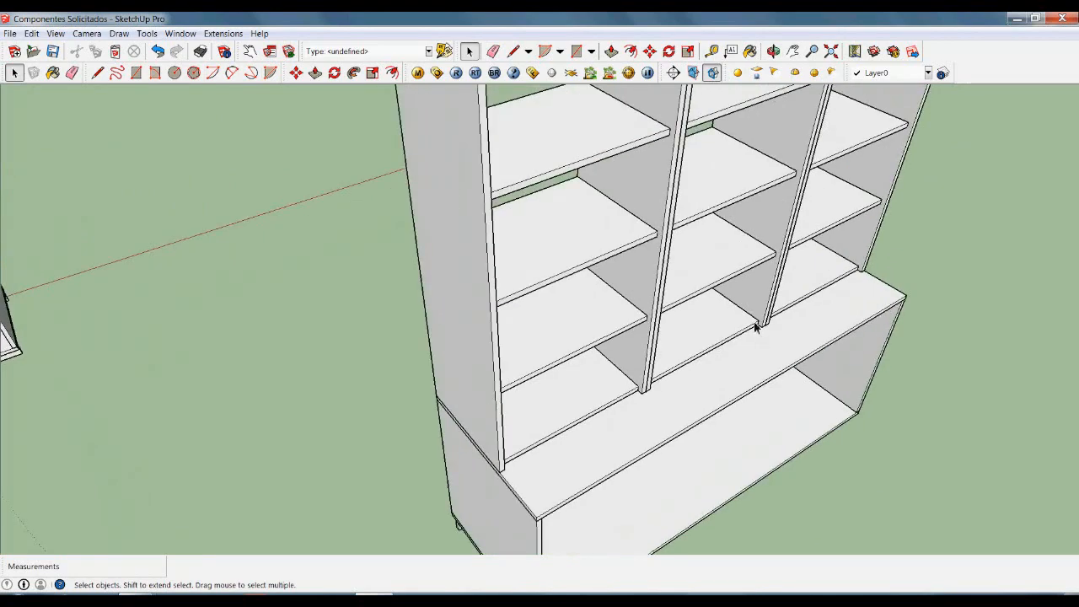
scroll(646, 392, up, 5)
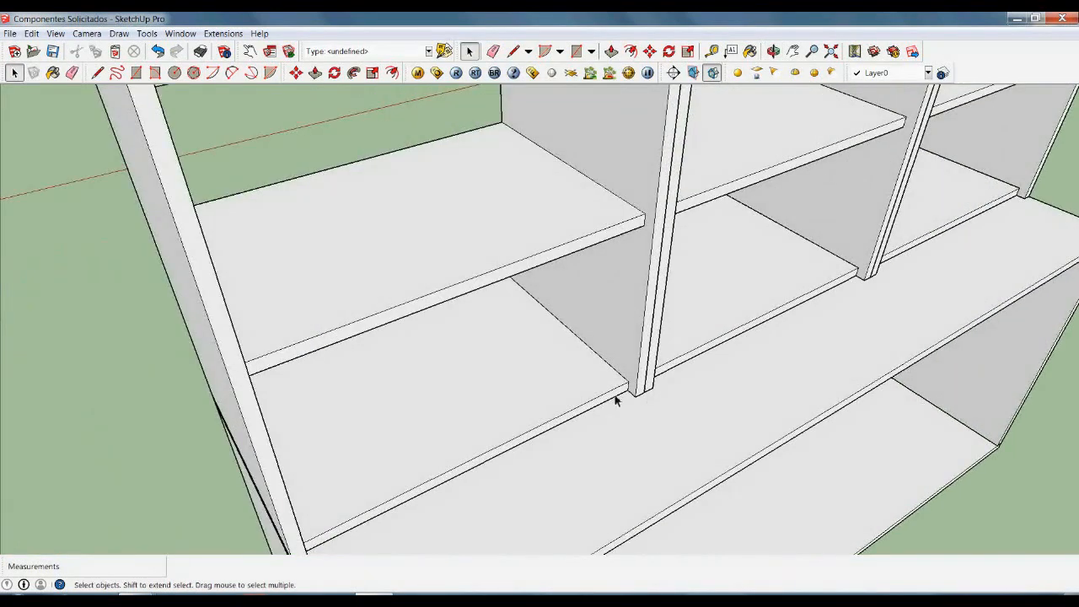
scroll(615, 405, down, 6)
scroll(637, 407, up, 3)
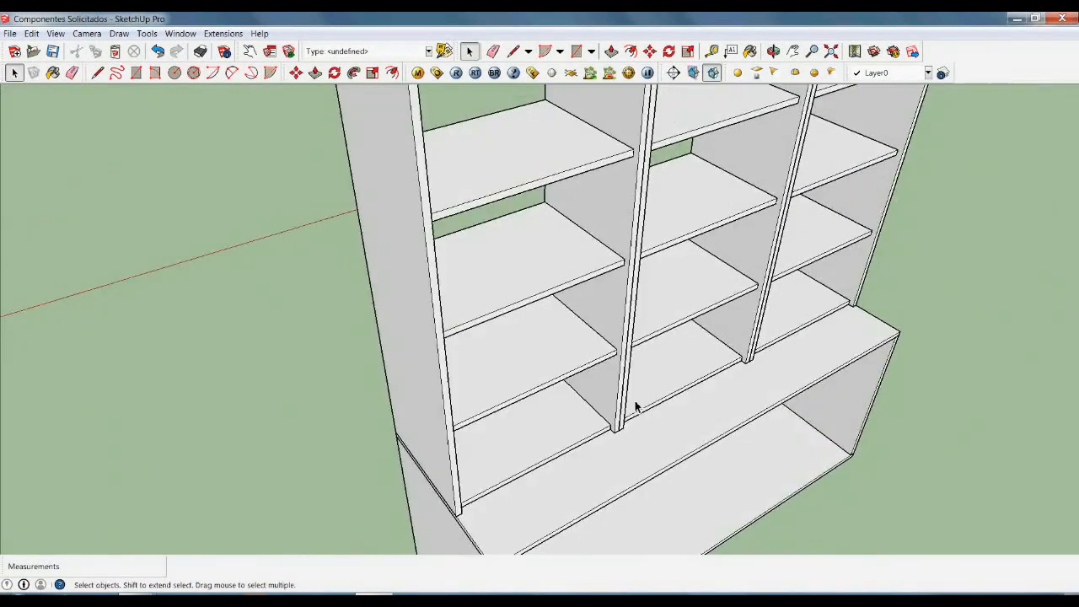
scroll(637, 407, up, 2)
key(r)
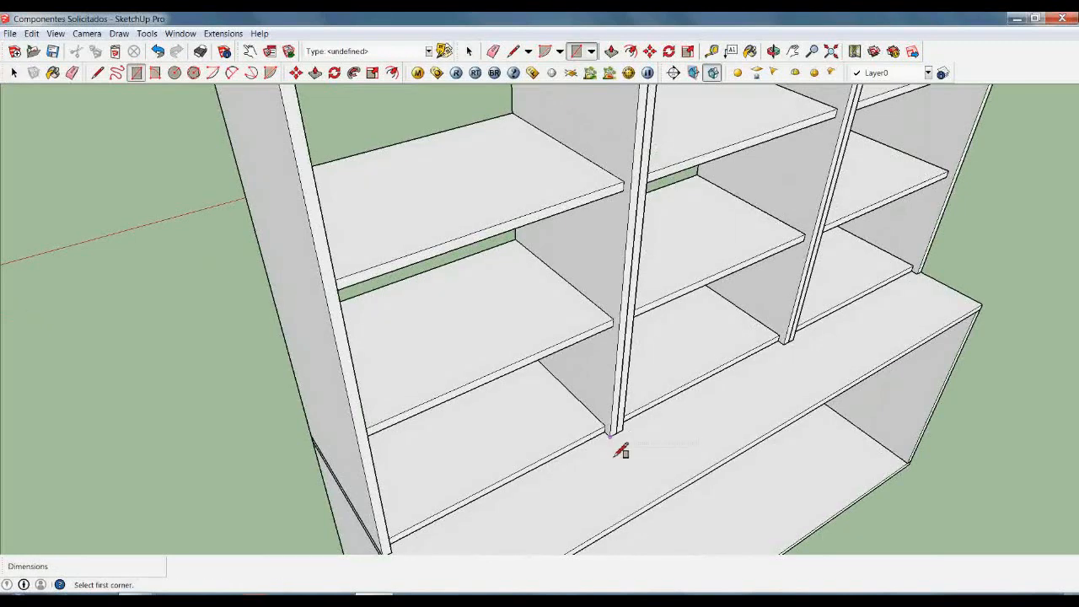
click(621, 452)
scroll(621, 456, down, 5)
scroll(654, 169, up, 4)
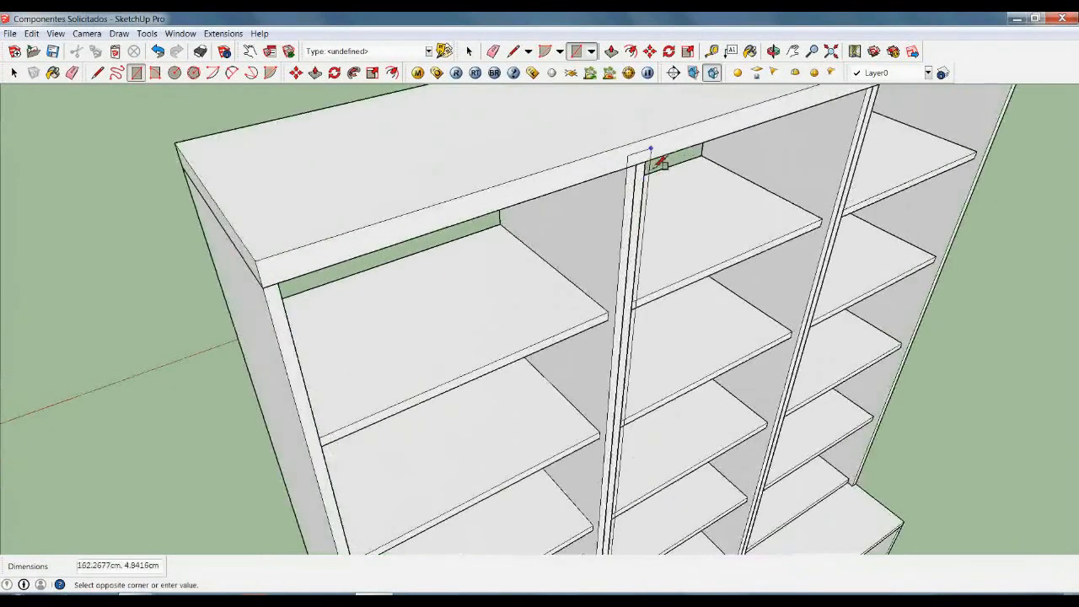
click(650, 172)
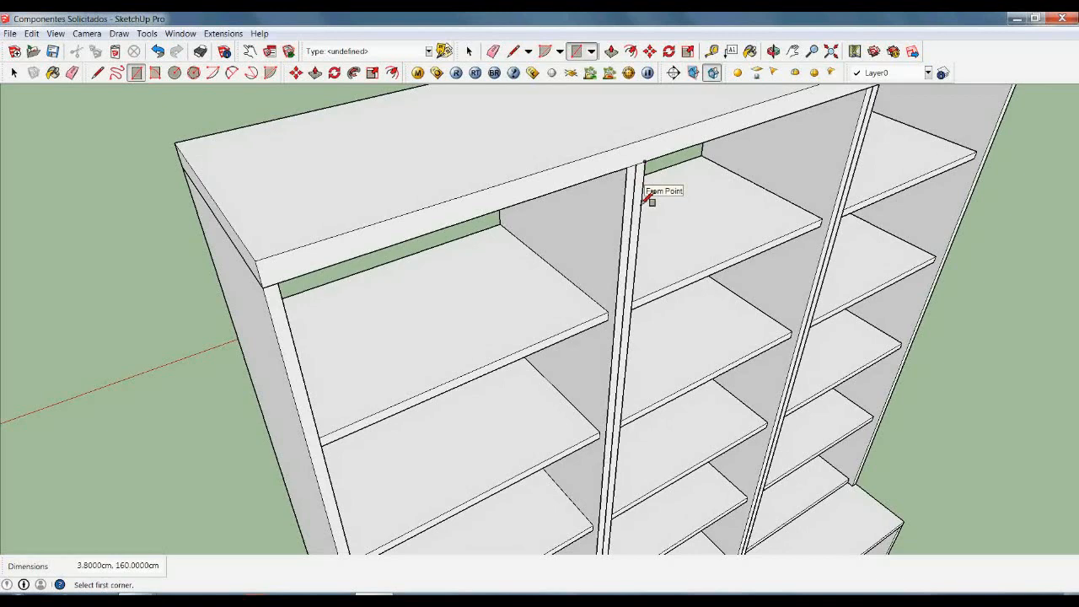
Push/pull the narrow vertical rectangle outward 1 cm to form a cover strip over the panel joint.
key(p)
click(651, 207)
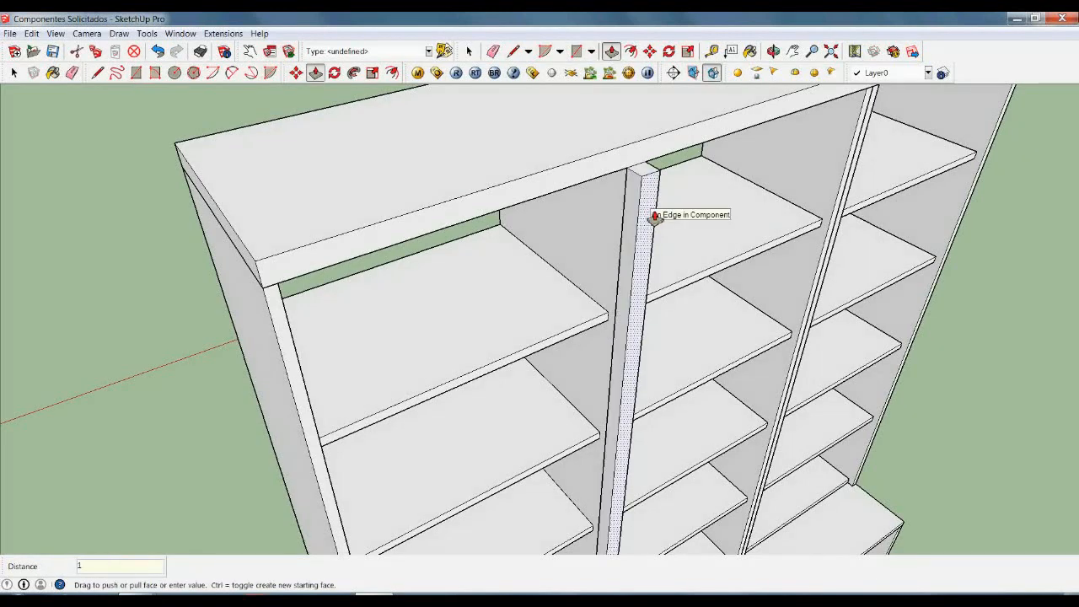
text(1)
key(Return)
key(space)
scroll(582, 253, down, 5)
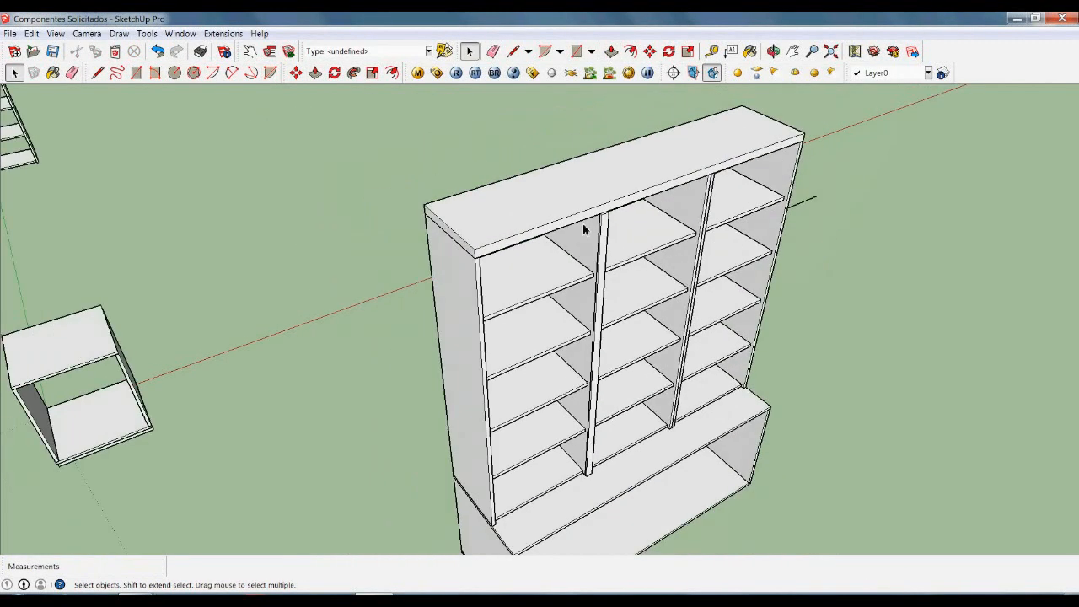
scroll(531, 281, down, 2)
middle_drag(715, 394, 741, 346)
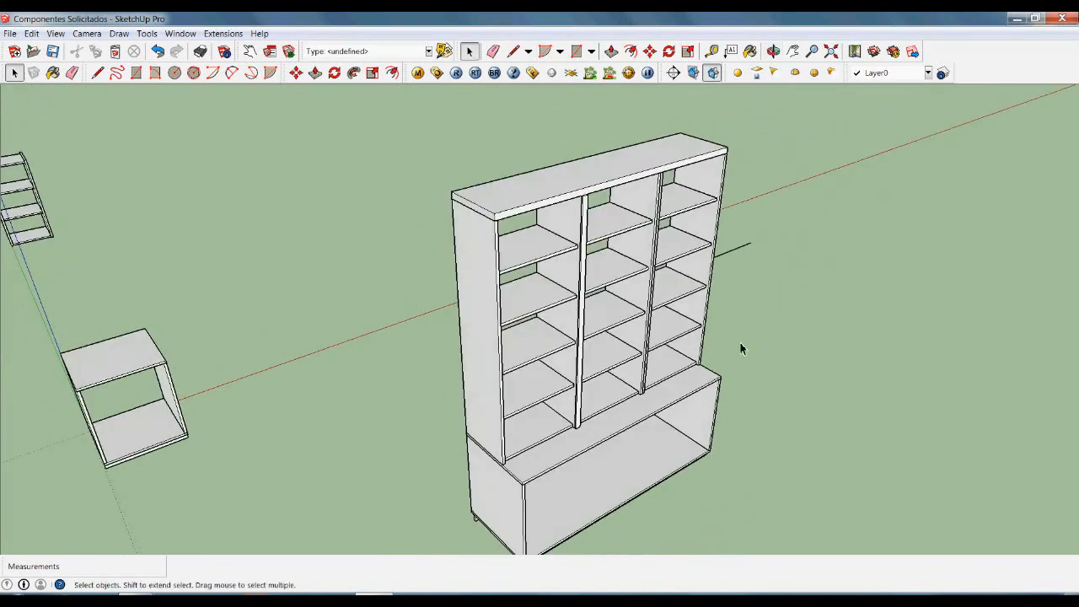
middle_drag(610, 363, 660, 261)
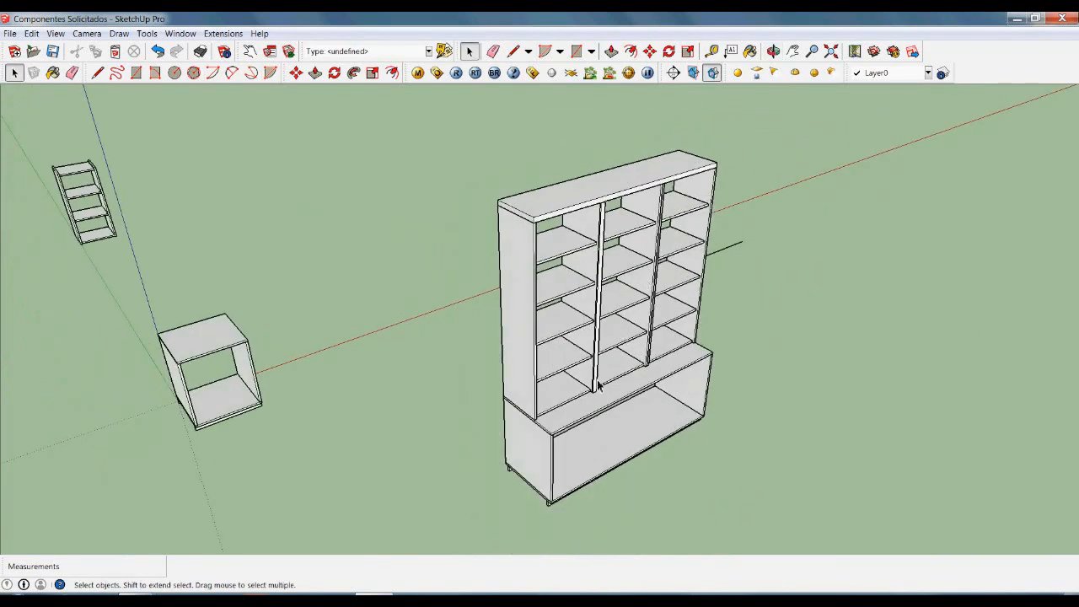
scroll(907, 413, down, 2)
Paste a copy of the original small shelf unit beside the base of the large bookcase.
click(225, 235)
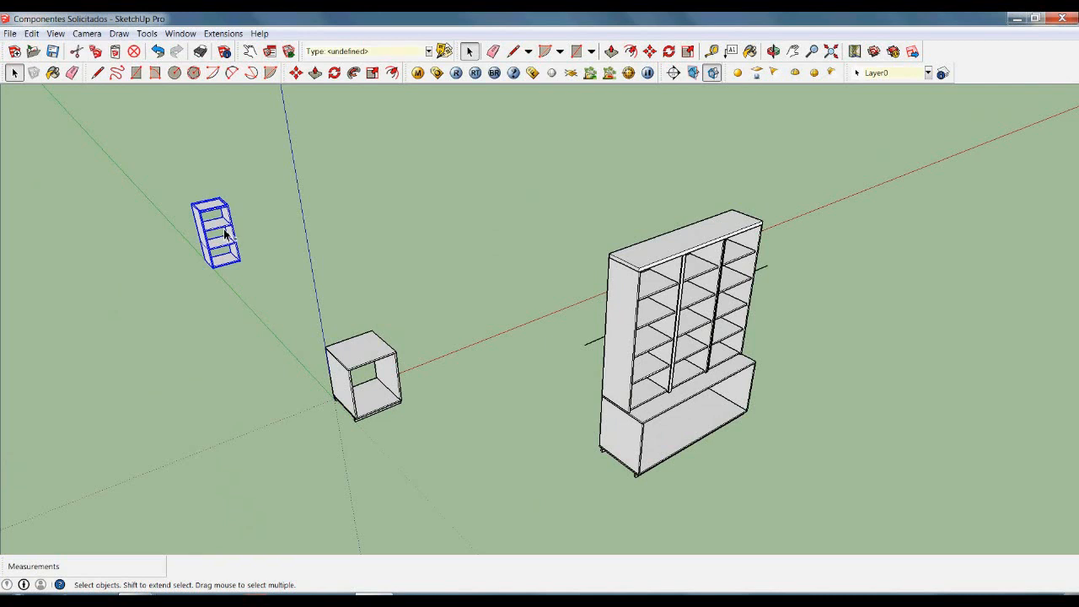
key(m)
key(ctrl+v)
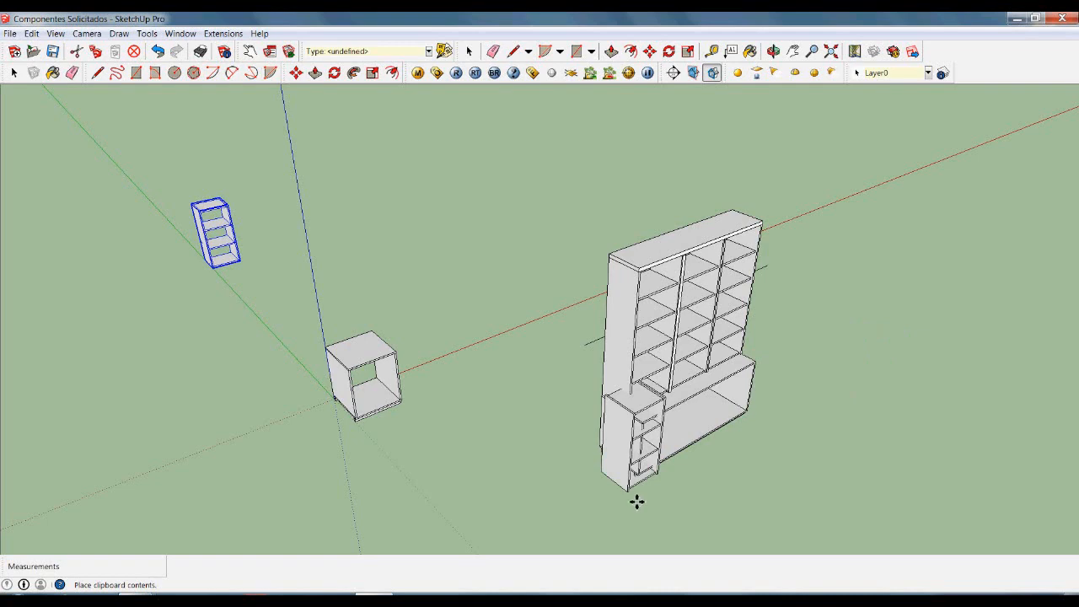
scroll(591, 498, up, 2)
click(576, 497)
Move the pasted shelf unit farther away from the side of the large bookcase, leaving it freestanding.
middle_drag(473, 508, 826, 498)
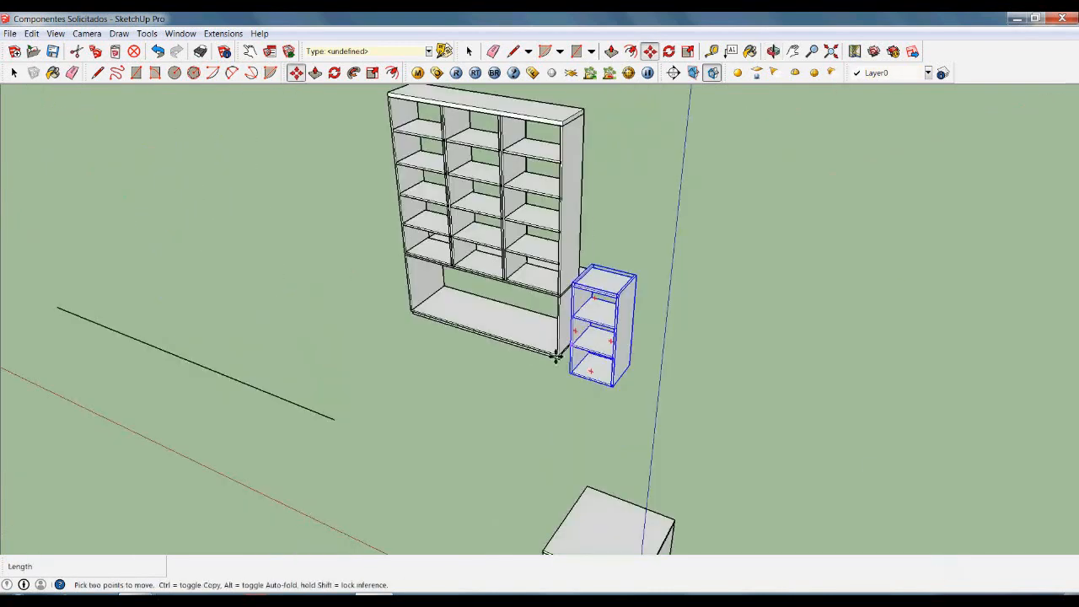
scroll(590, 368, up, 6)
middle_drag(651, 425, 690, 453)
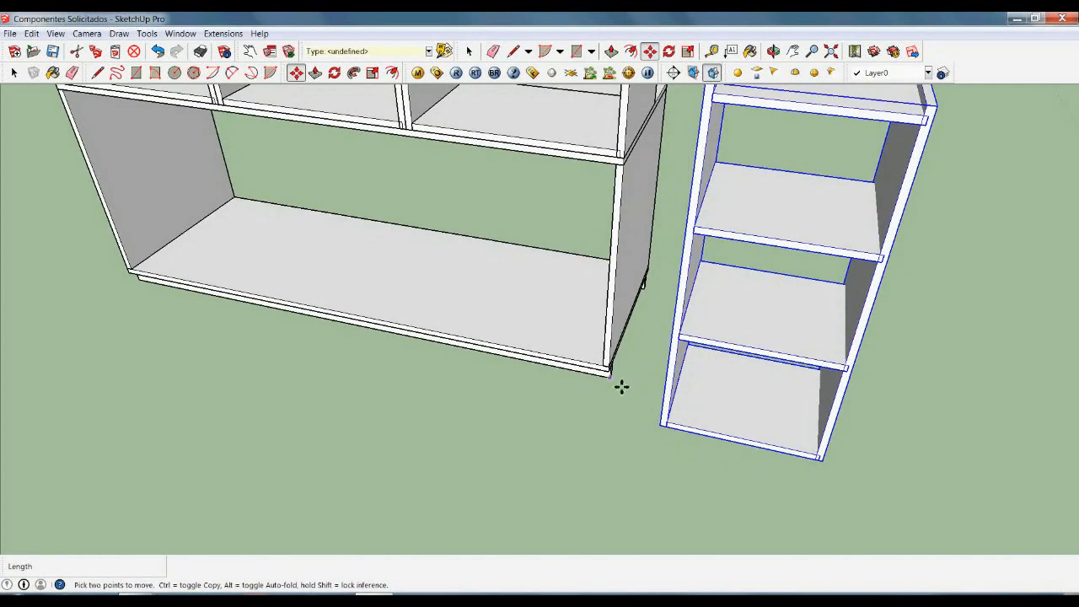
scroll(626, 343, down, 4)
middle_drag(879, 414, 419, 433)
middle_drag(804, 501, 547, 485)
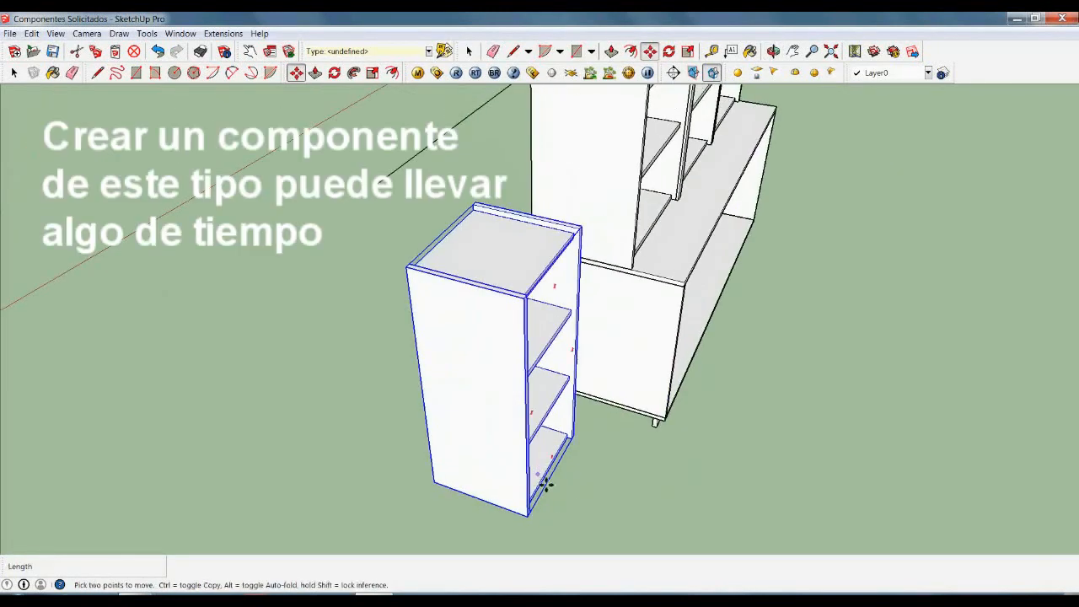
click(750, 448)
scroll(688, 282, down, 3)
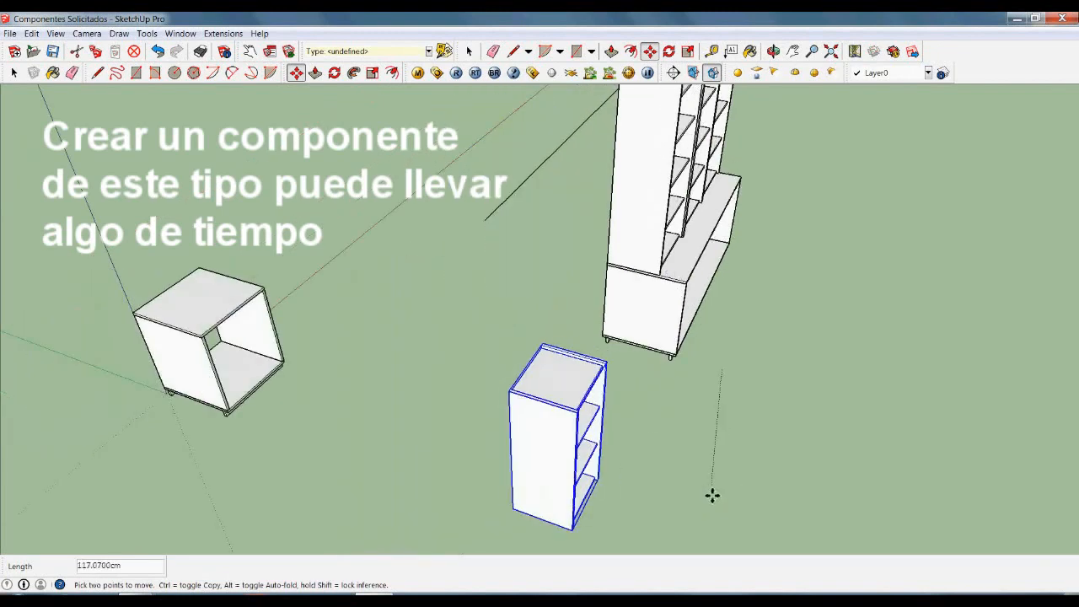
click(692, 489)
scroll(612, 369, up, 3)
key(space)
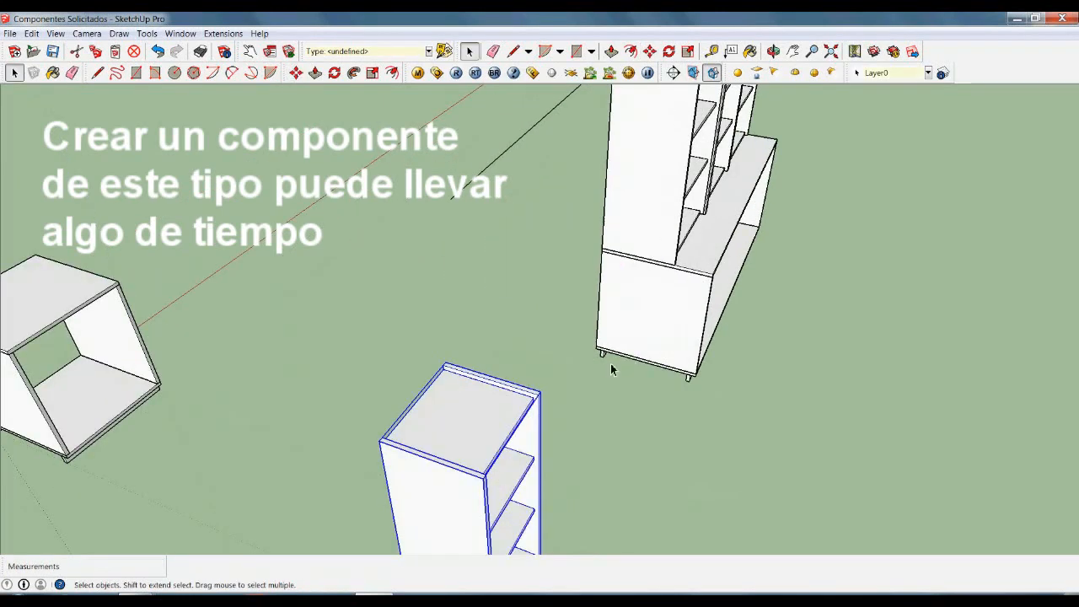
scroll(612, 370, up, 4)
scroll(577, 428, down, 5)
scroll(592, 377, down, 2)
scroll(625, 128, up, 2)
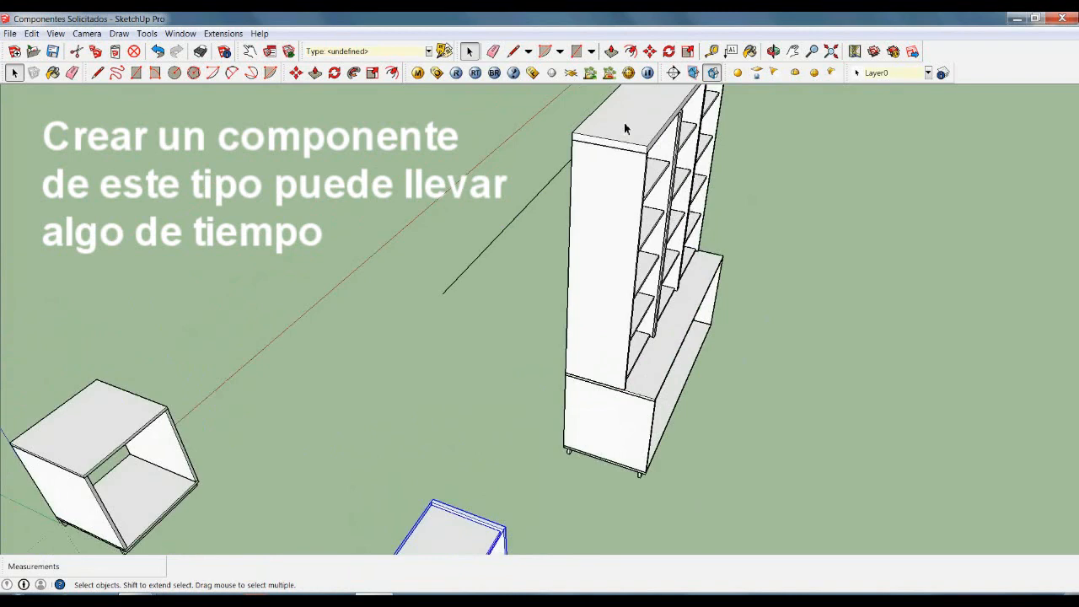
scroll(625, 128, up, 3)
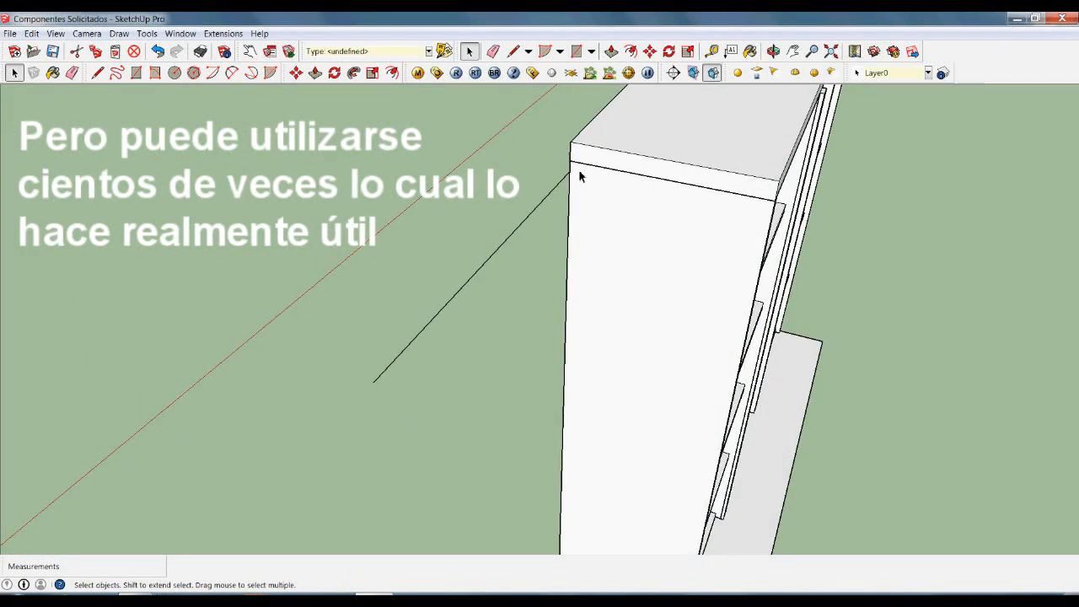
key(l)
click(576, 175)
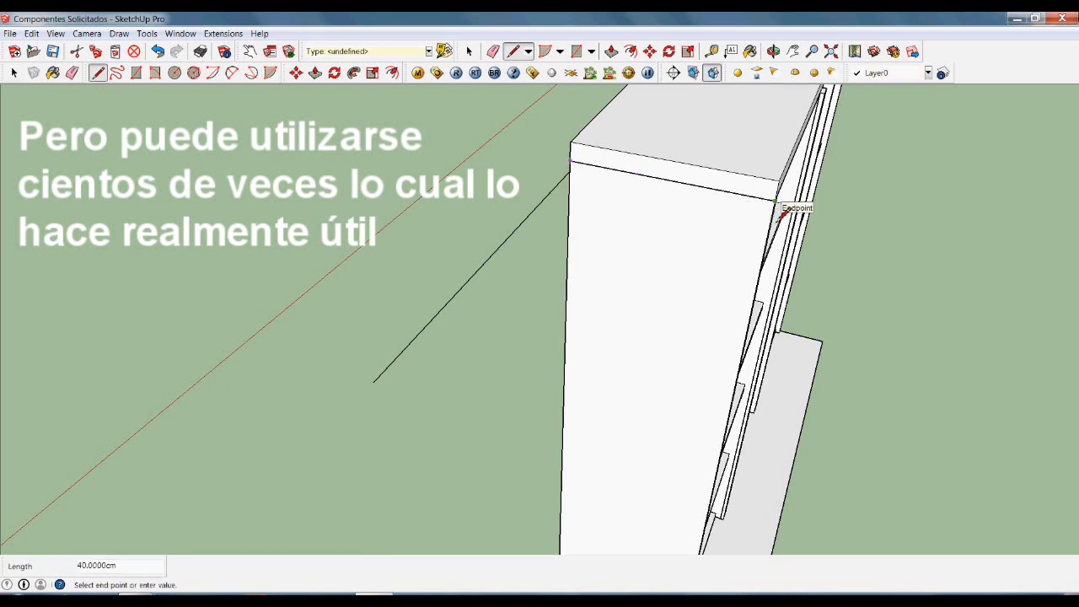
key(Escape)
Trace lines along the bookcase's side from the base top's front corner to the floor, across to the back and 234.8 cm up beneath the top board.
middle_drag(747, 283, 721, 164)
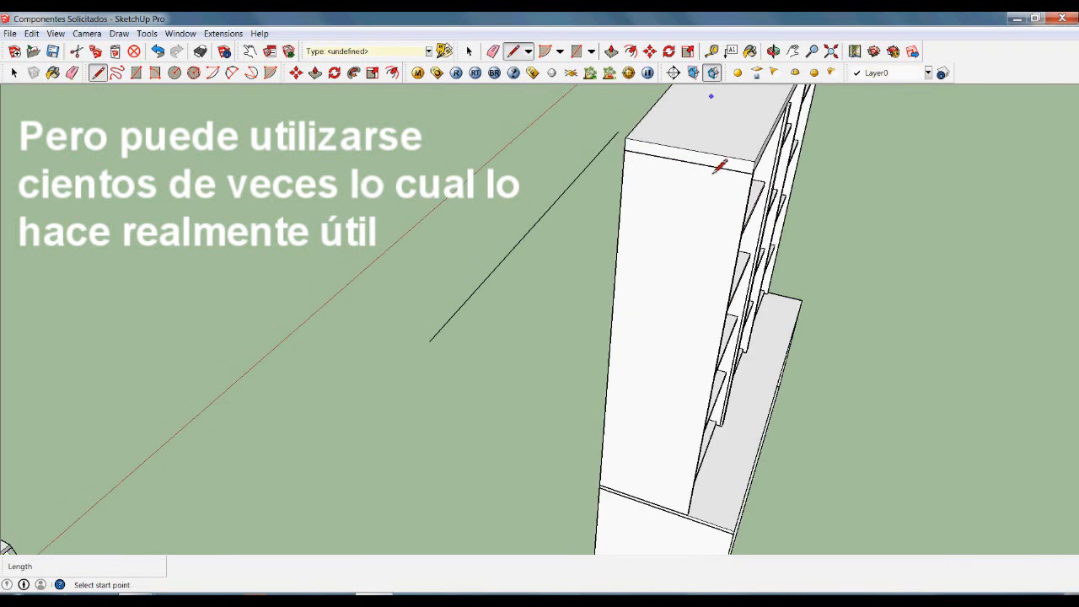
scroll(707, 538, up, 4)
click(674, 511)
middle_drag(686, 515, 749, 514)
click(732, 505)
scroll(710, 333, down, 4)
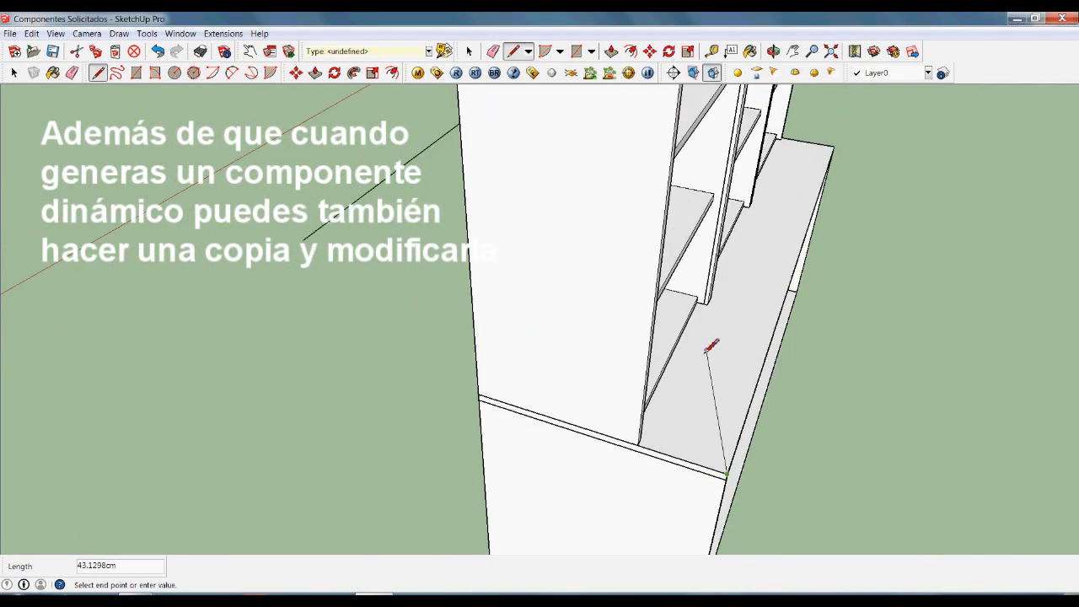
scroll(701, 511, up, 6)
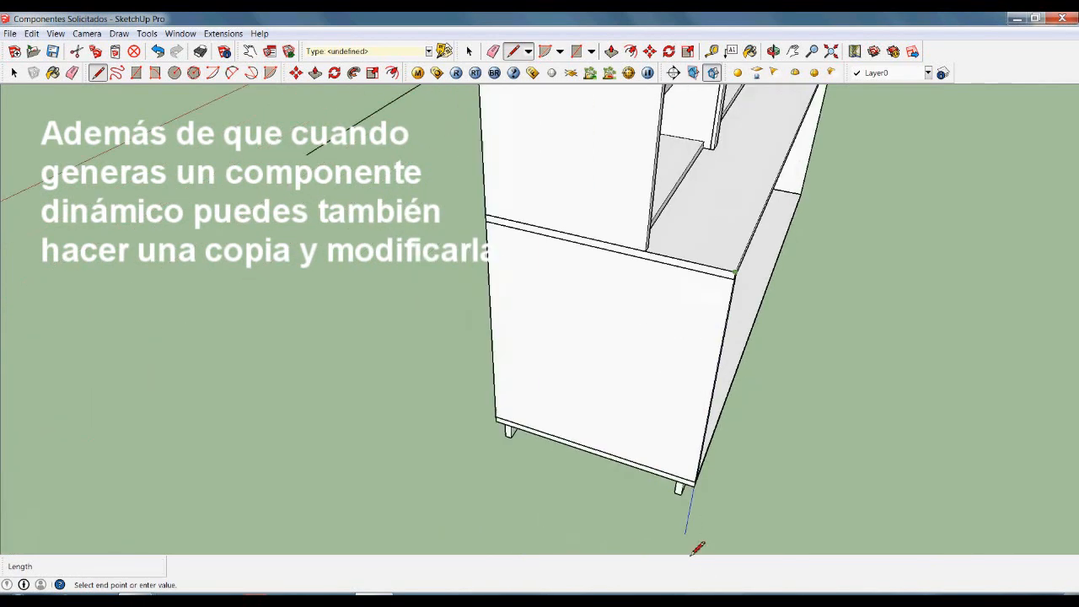
click(678, 487)
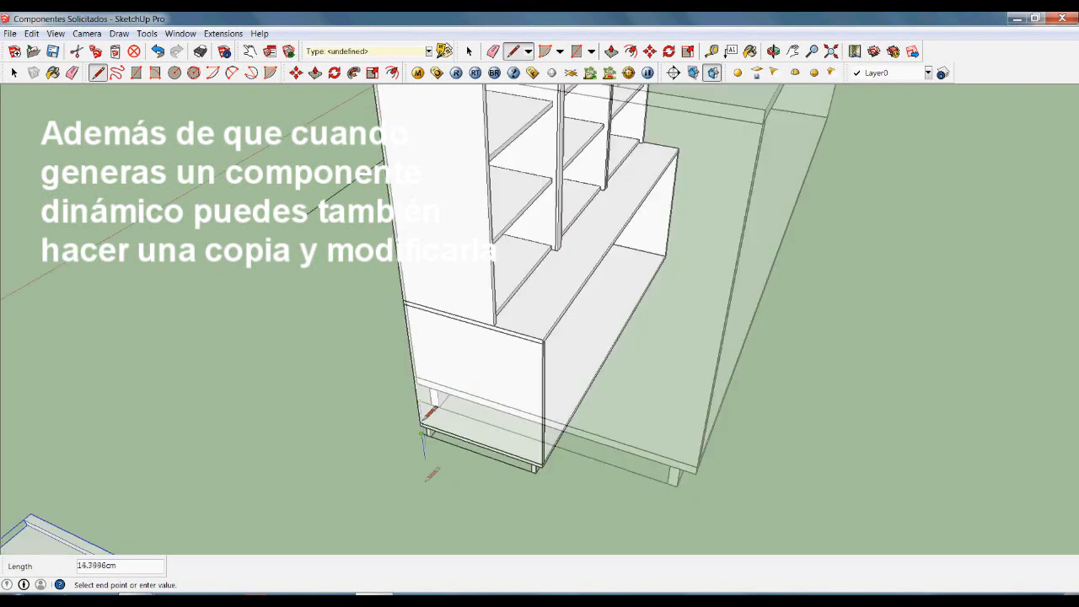
scroll(422, 426, down, 5)
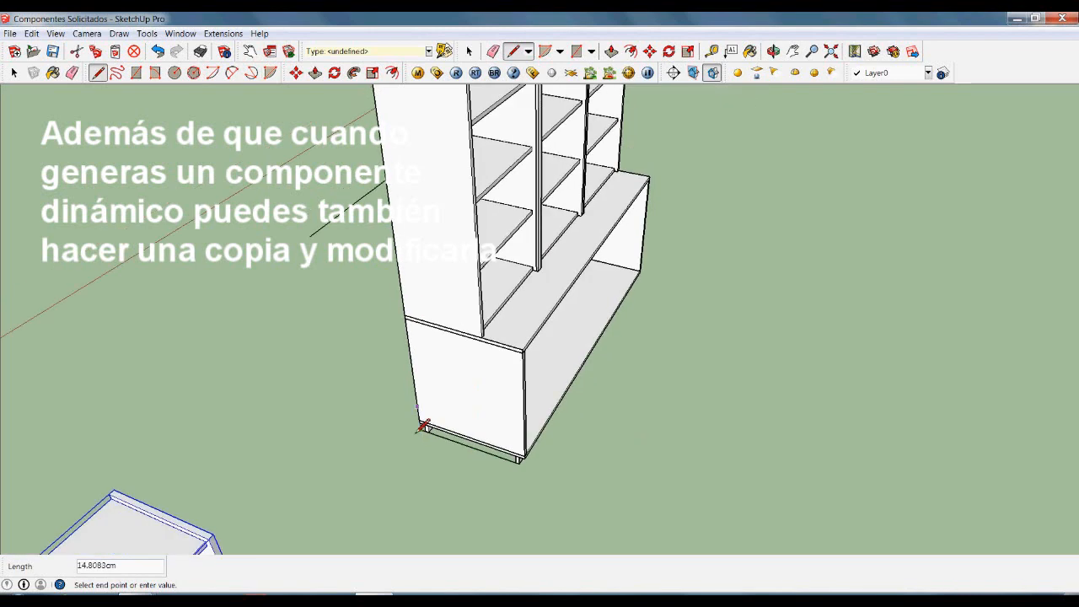
scroll(389, 158, up, 6)
scroll(389, 158, up, 1)
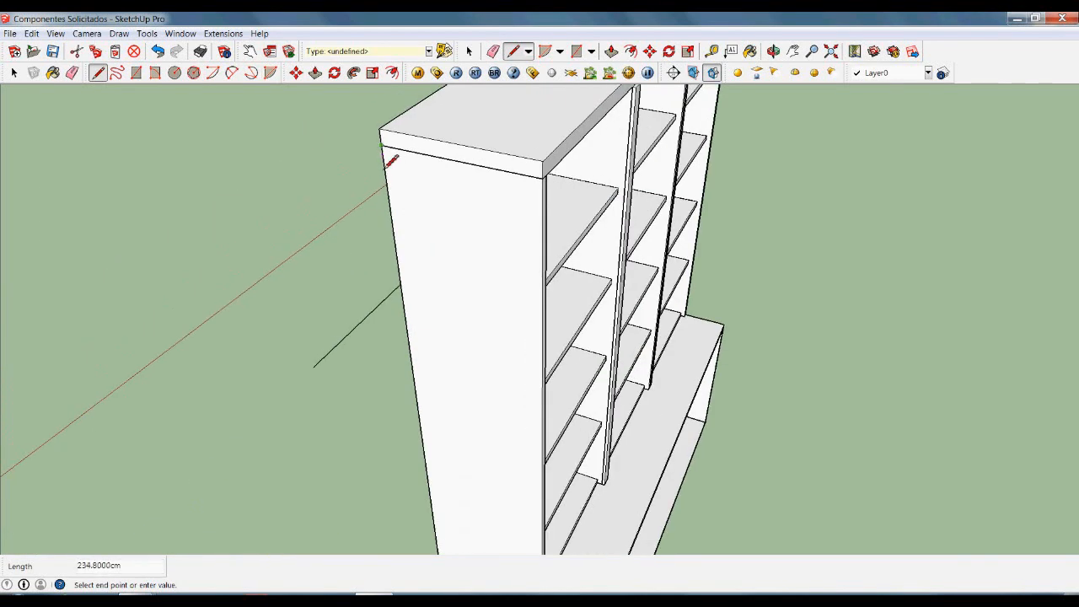
click(384, 148)
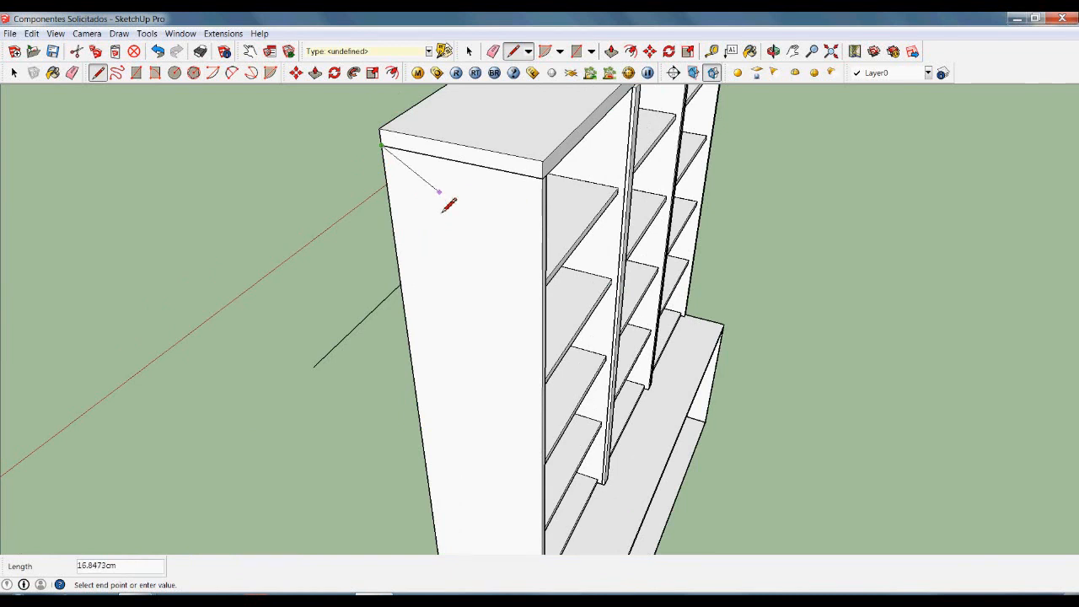
key(Escape)
Examine the traced outline along the bookcase's side and between its feet for a face that can be push/pulled.
key(p)
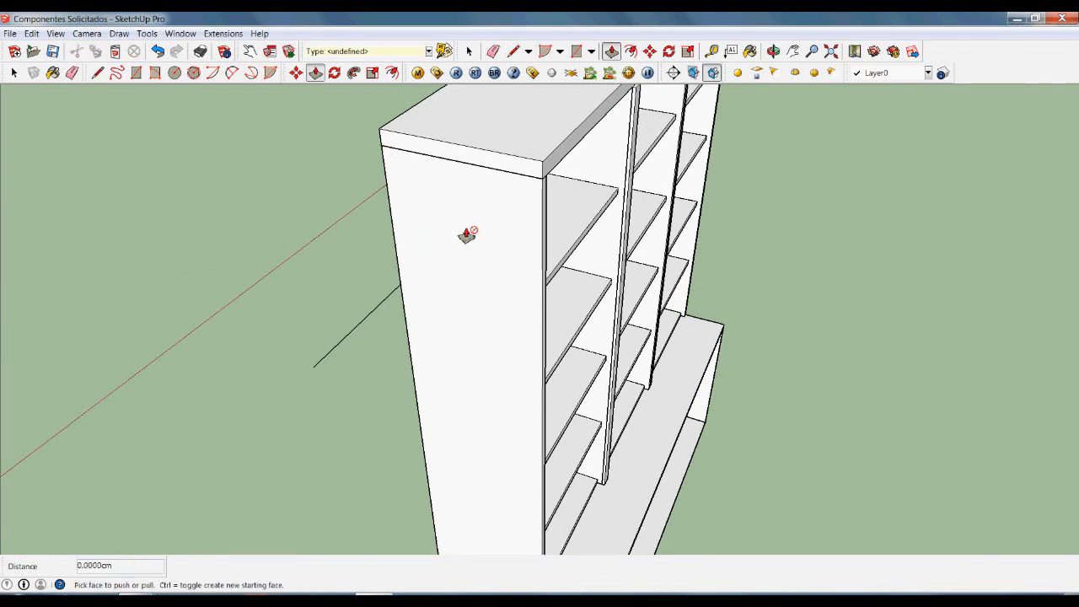
scroll(462, 219, down, 3)
scroll(502, 510, up, 3)
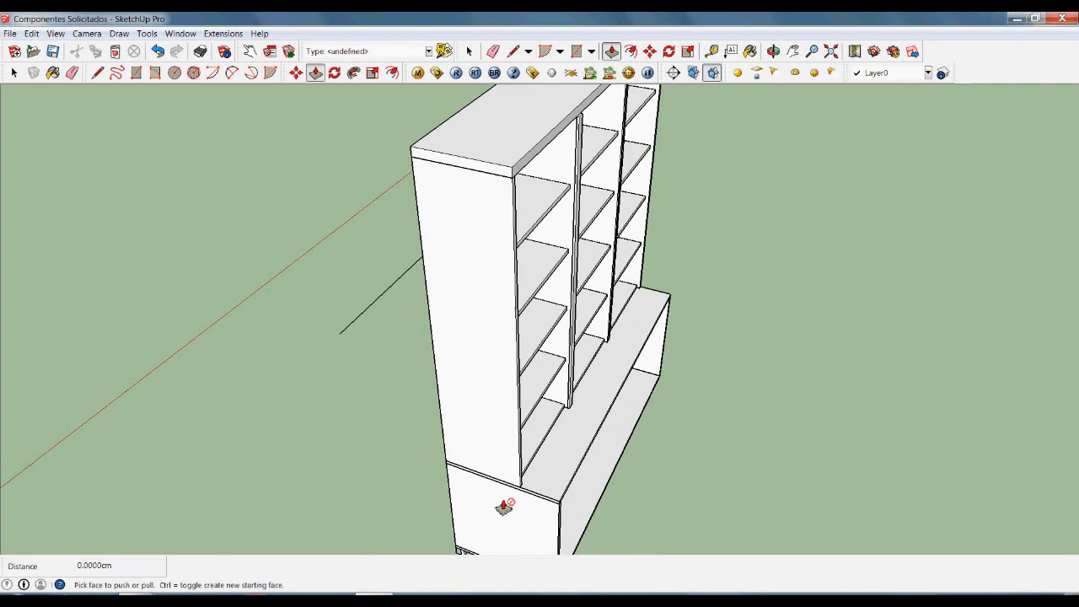
scroll(566, 511, down, 4)
middle_drag(566, 511, 414, 499)
scroll(456, 514, up, 5)
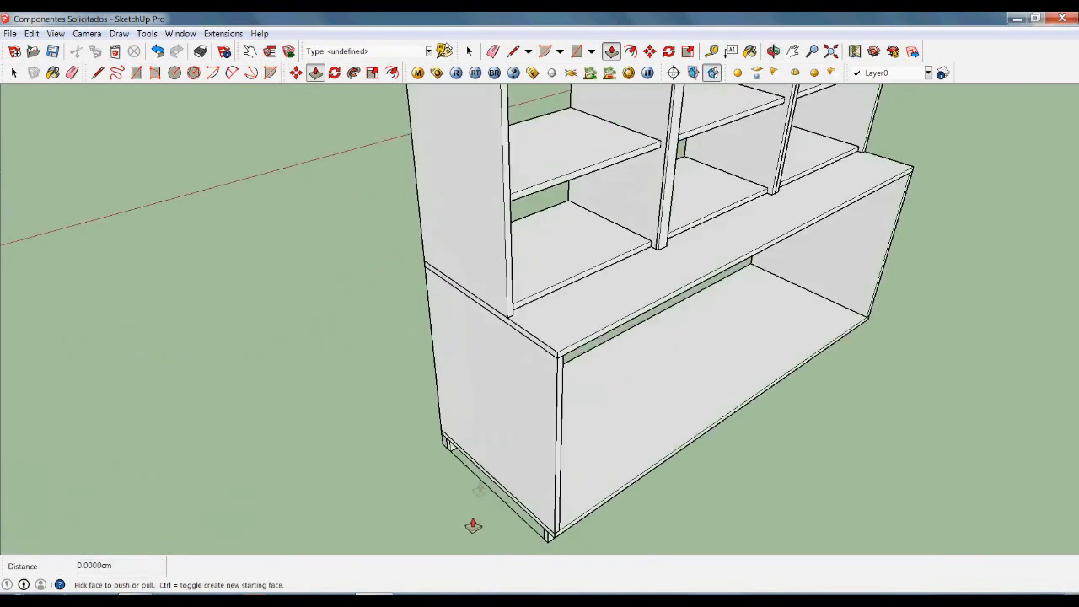
scroll(473, 526, up, 3)
key(space)
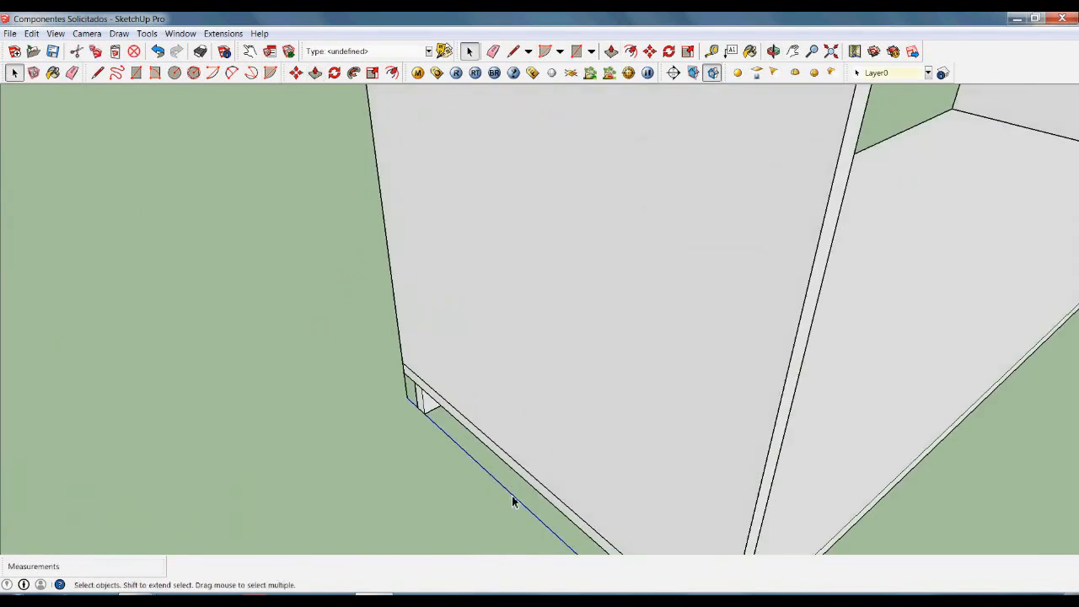
middle_drag(486, 486, 1017, 513)
scroll(1017, 513, up, 2)
scroll(582, 444, down, 5)
scroll(484, 444, down, 4)
middle_drag(649, 449, 477, 519)
scroll(489, 371, up, 2)
scroll(487, 421, up, 2)
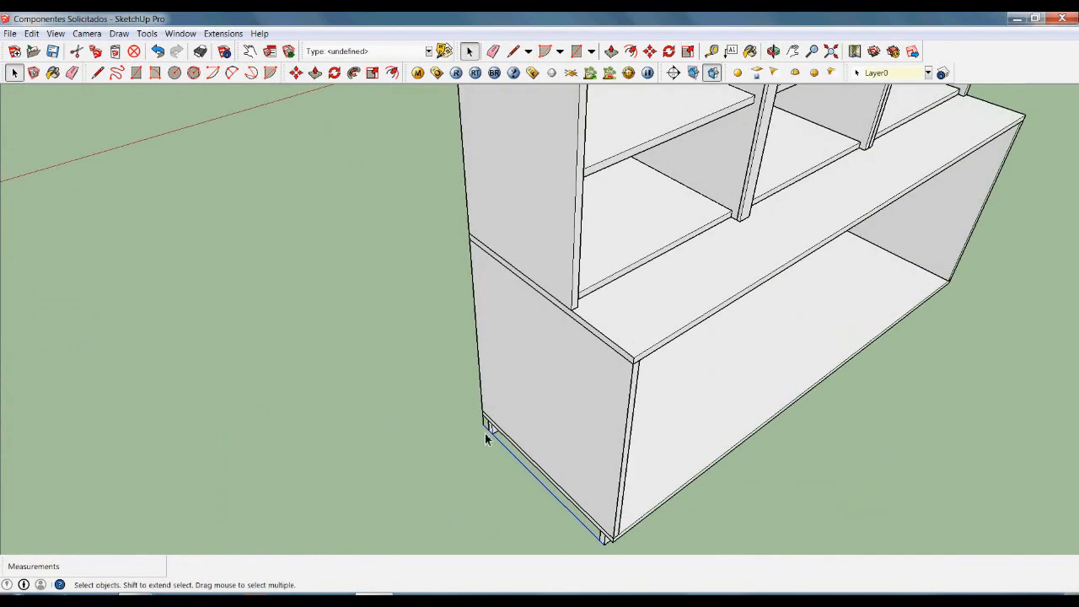
scroll(589, 344, down, 5)
middle_drag(613, 439, 658, 382)
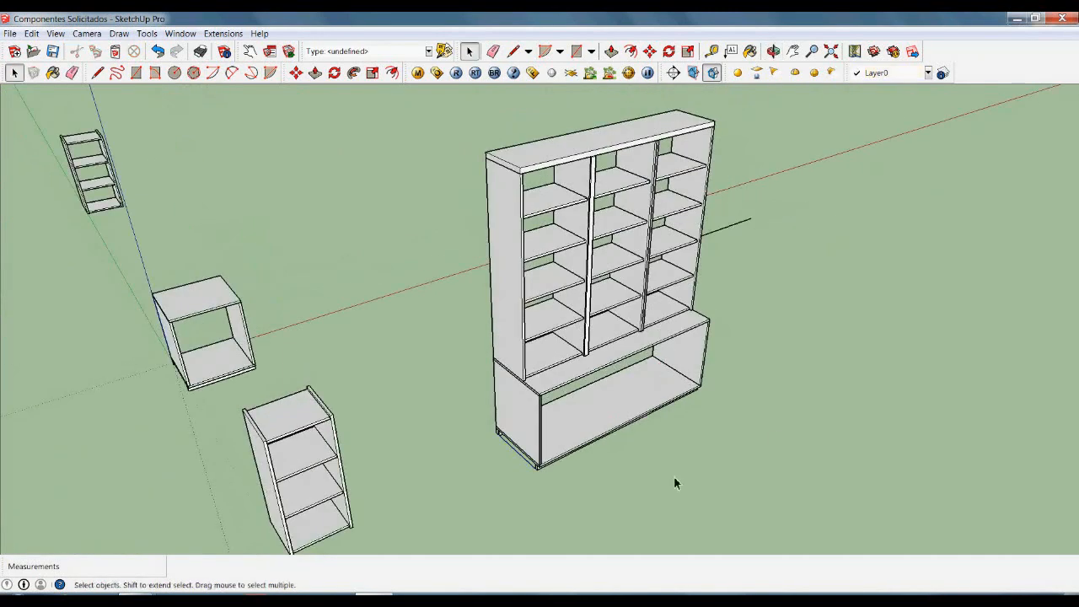
Move the freestanding small shelf unit by its lower front corner against the side of the bookcase's base.
middle_drag(357, 491, 1045, 543)
scroll(735, 516, up, 5)
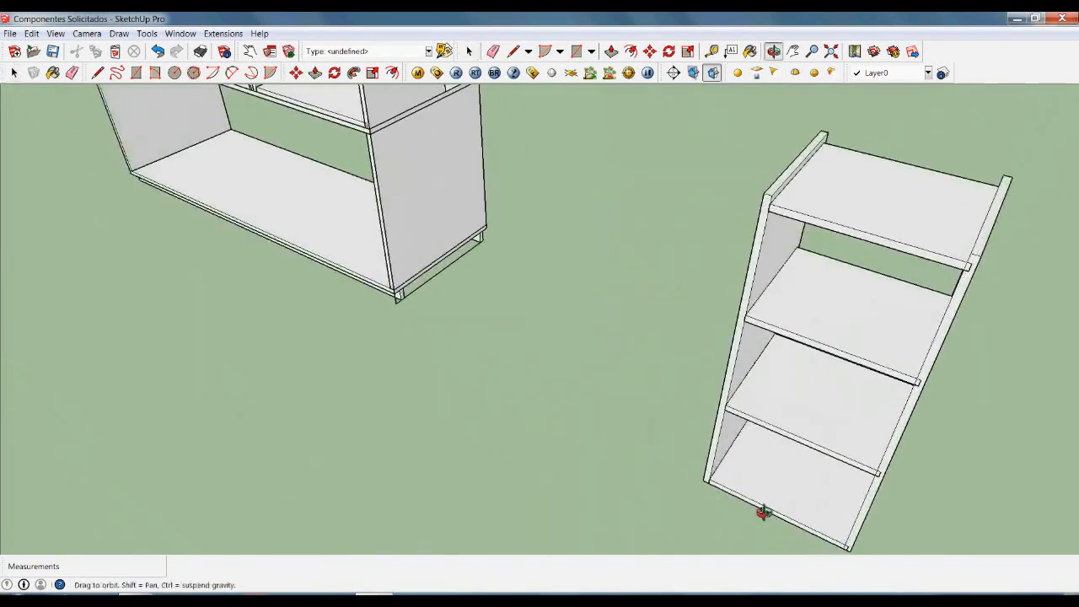
key(m)
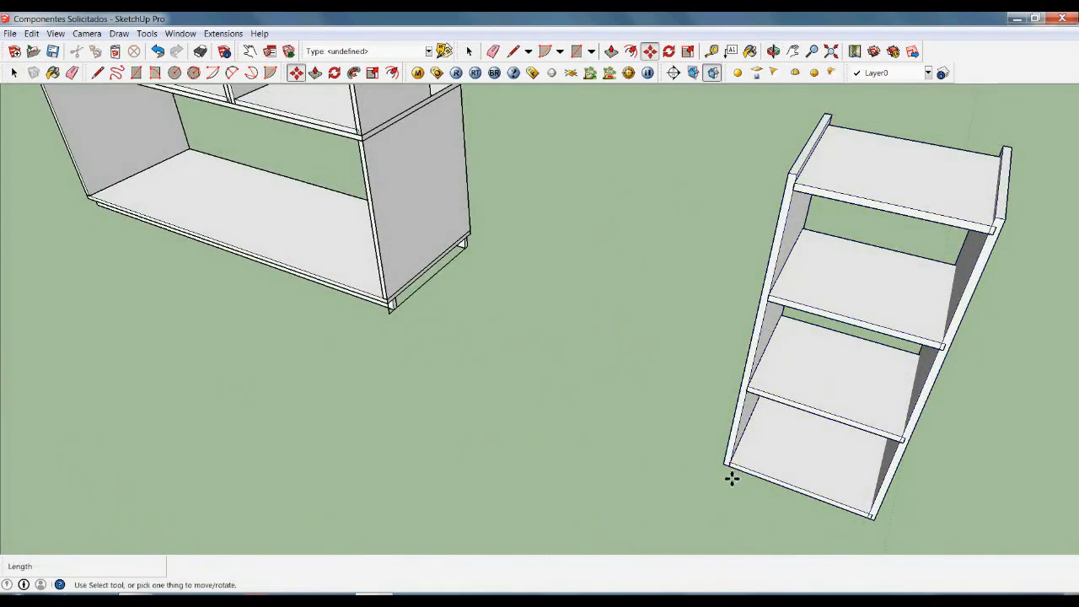
click(729, 466)
click(388, 334)
scroll(389, 328, up, 3)
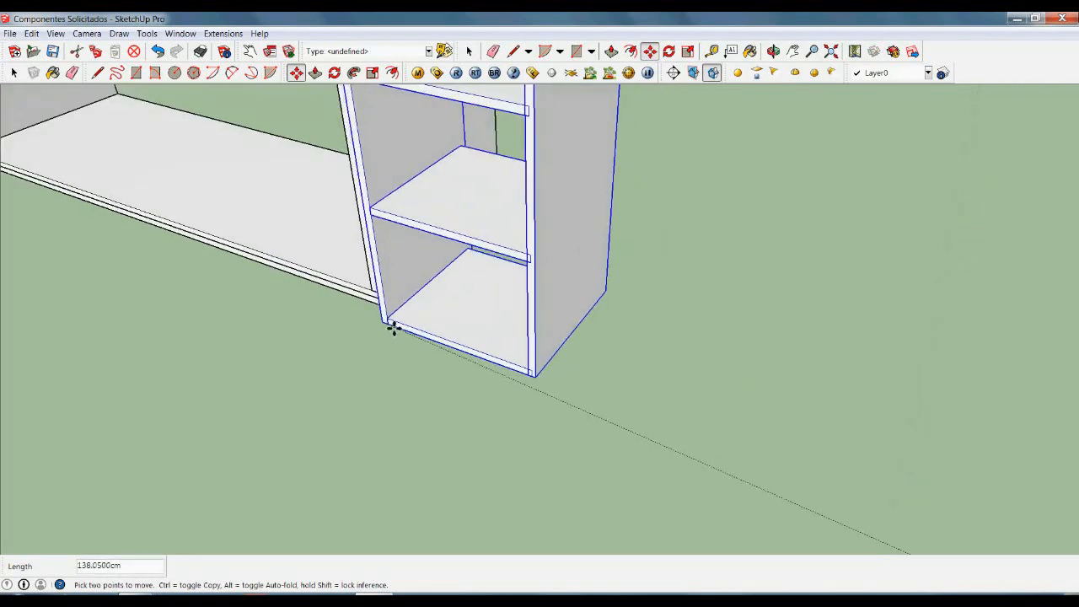
click(389, 321)
Scale the attached shelf unit's height by about 2.35 so it reaches the underside of the bookcase's top board.
middle_drag(676, 365, 253, 509)
middle_drag(463, 374, 366, 226)
key(s)
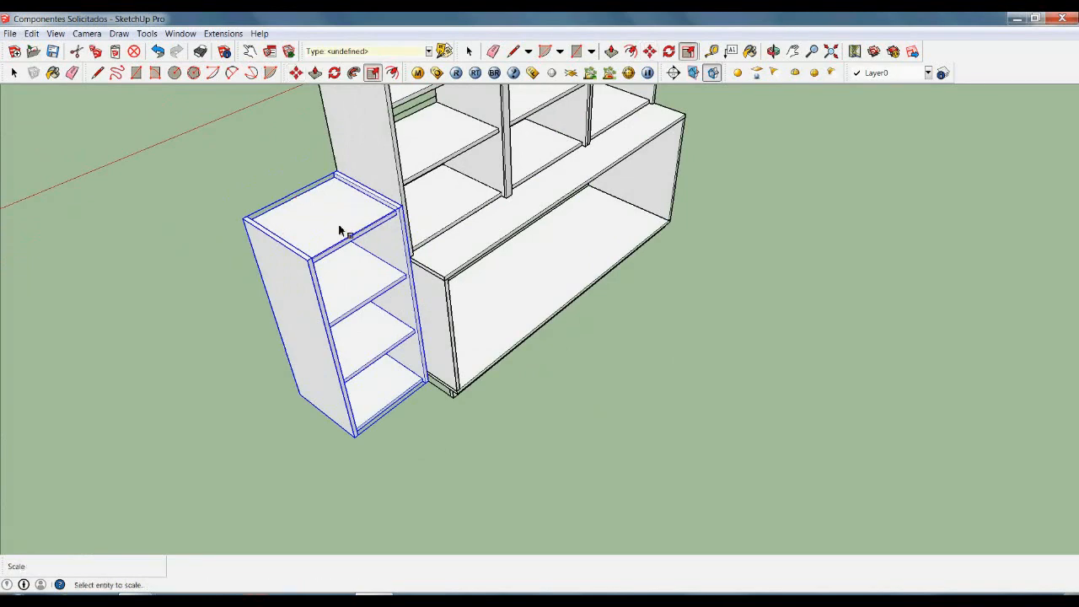
click(337, 227)
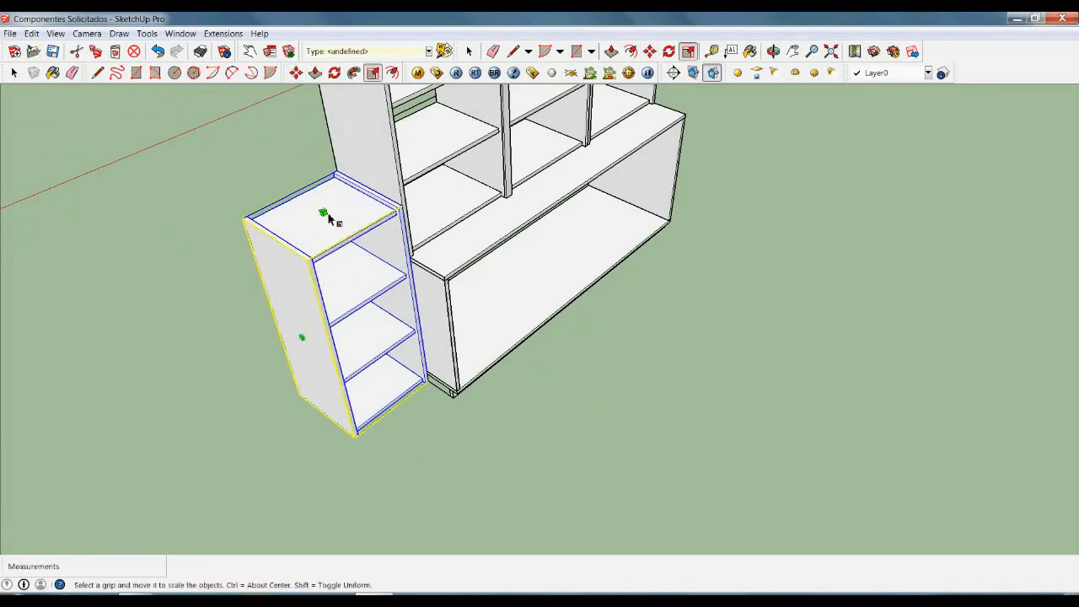
click(328, 218)
scroll(341, 325, down, 3)
scroll(352, 160, up, 2)
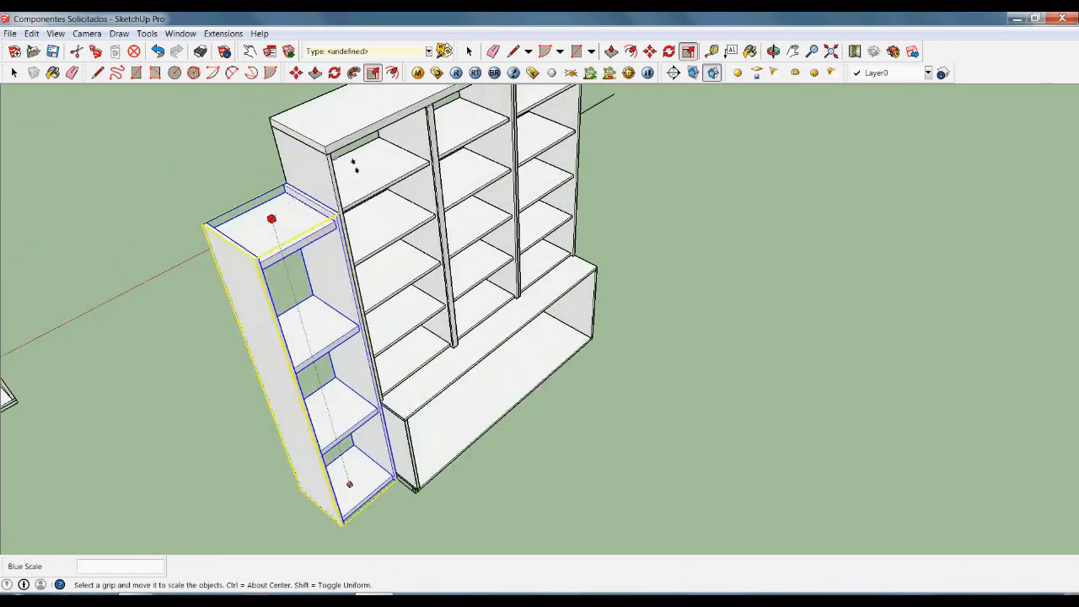
scroll(353, 165, up, 2)
click(331, 158)
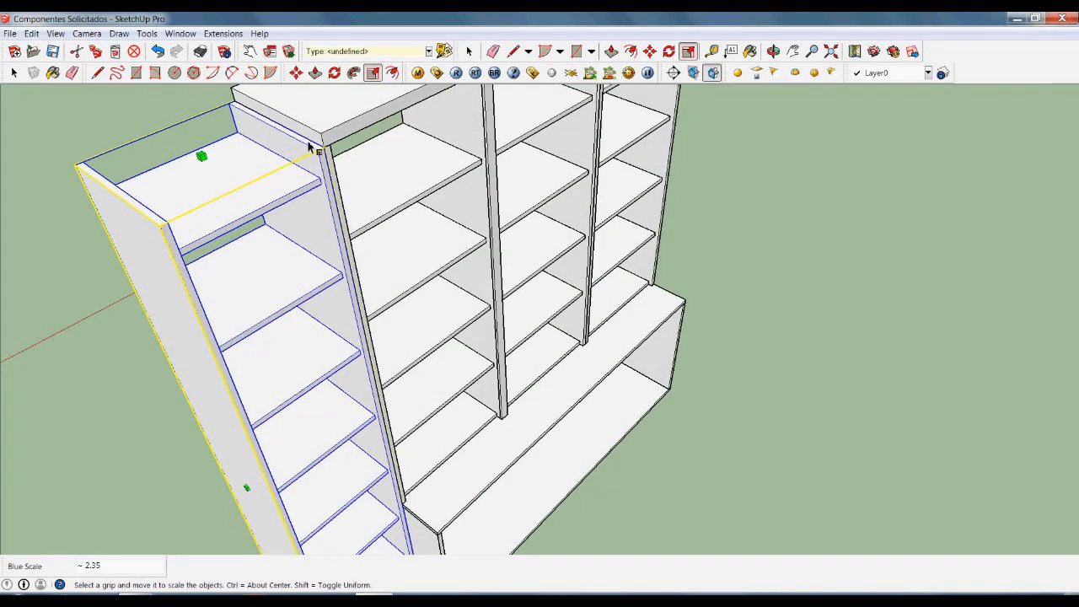
Push/pull the end face of the top board outward to the outer side of the heightened shelf unit.
key(space)
click(308, 138)
key(p)
click(315, 140)
click(173, 233)
key(space)
scroll(413, 282, down, 4)
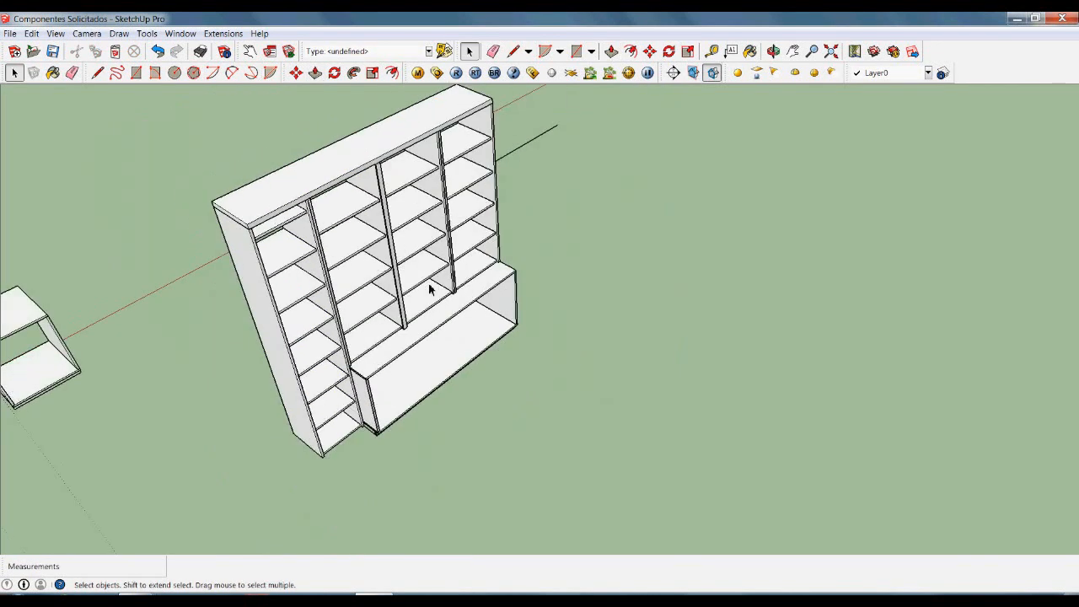
Inspect the added tall unit's joints with the bookcase along the base, the dividers and the top board.
middle_drag(431, 289, 380, 279)
scroll(681, 358, up, 4)
scroll(485, 382, down, 2)
scroll(484, 386, down, 2)
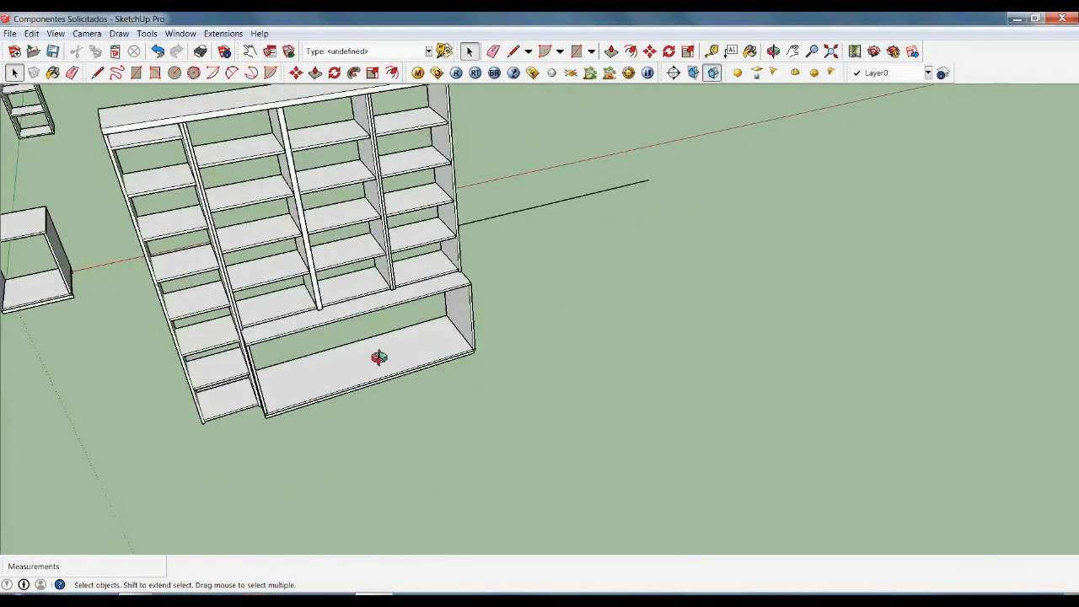
middle_drag(374, 357, 325, 315)
scroll(337, 287, up, 5)
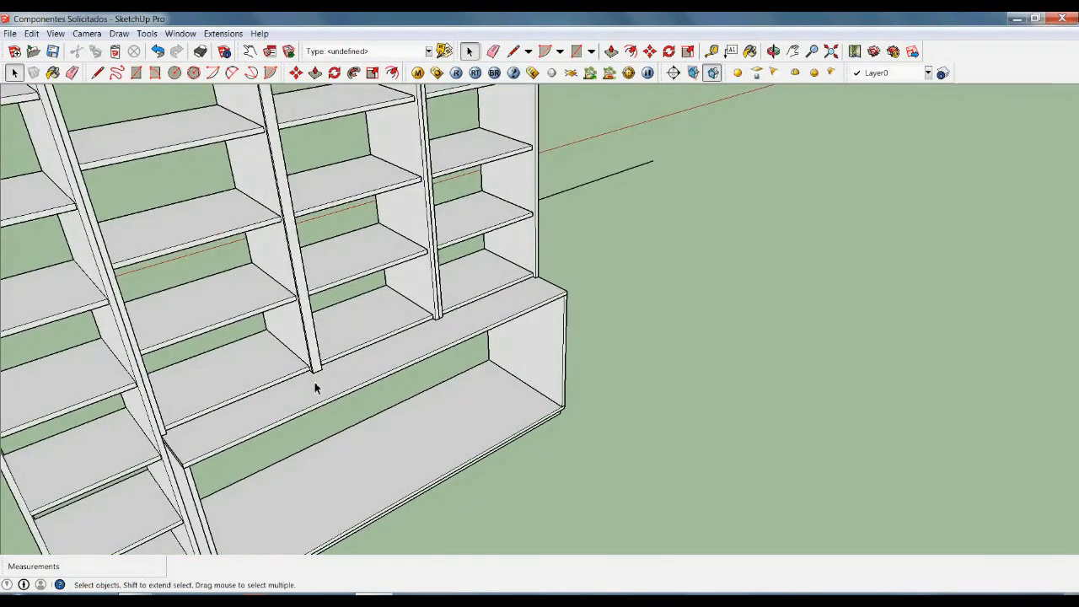
scroll(158, 435, up, 2)
scroll(156, 438, up, 1)
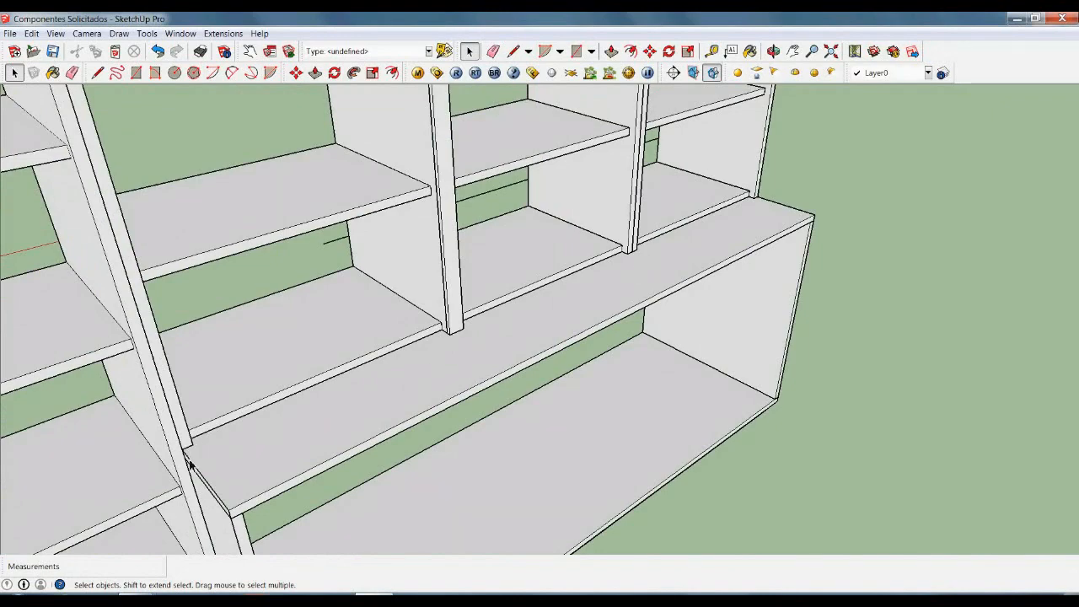
scroll(236, 515, down, 4)
shift+middle_drag(315, 93, 382, 562)
scroll(409, 403, down, 5)
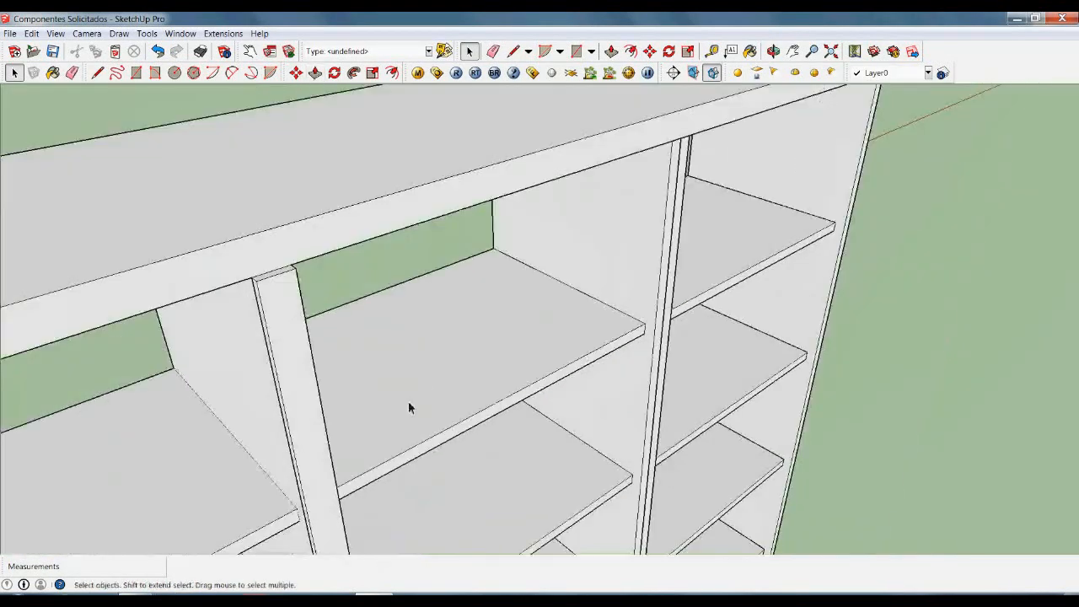
scroll(302, 298, up, 2)
scroll(512, 251, down, 4)
scroll(227, 356, down, 4)
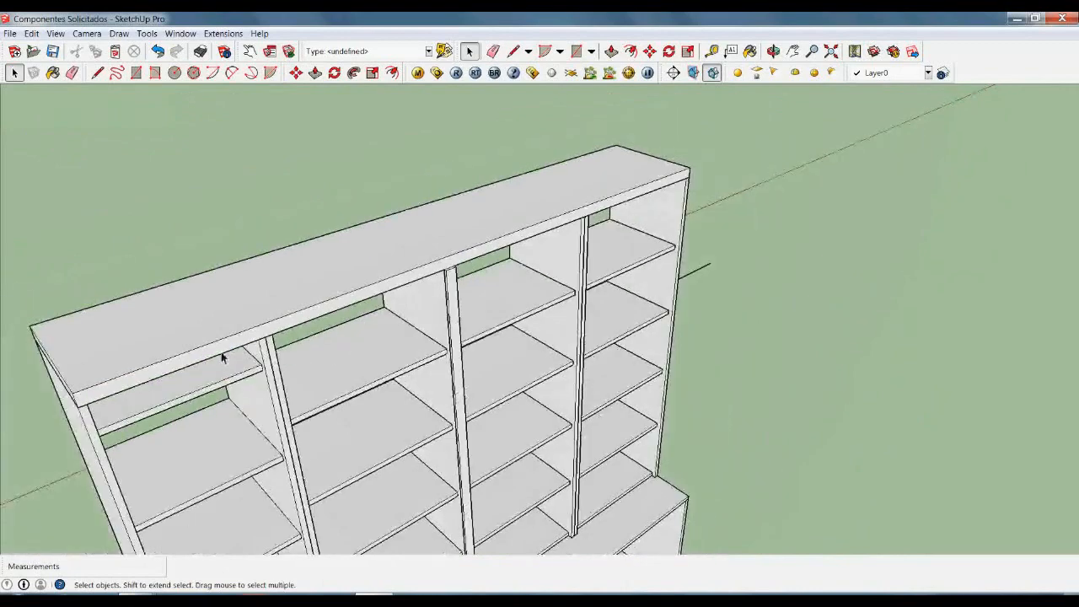
scroll(278, 350, up, 7)
scroll(309, 337, down, 8)
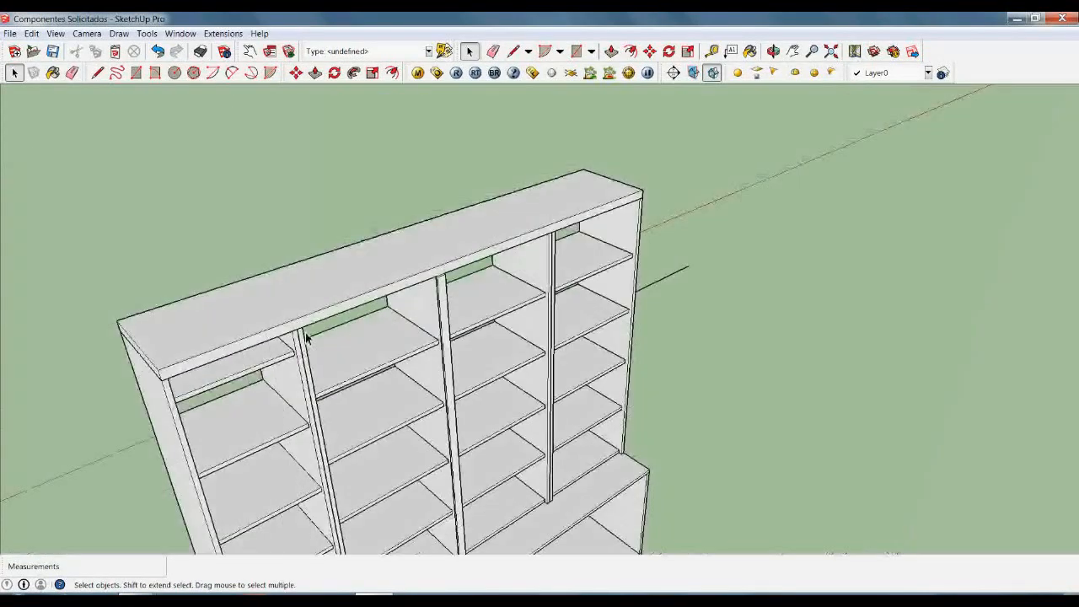
Draw a horizontal rectangle about 124 by 43.6 cm outward from the base's upper edge, on the side opposite the tall unit.
mouse_move(475, 430)
middle_down()
mouse_move(514, 470)
mouse_move(526, 369)
mouse_move(600, 426)
mouse_move(426, 420)
middle_up()
scroll(521, 381, up, 4)
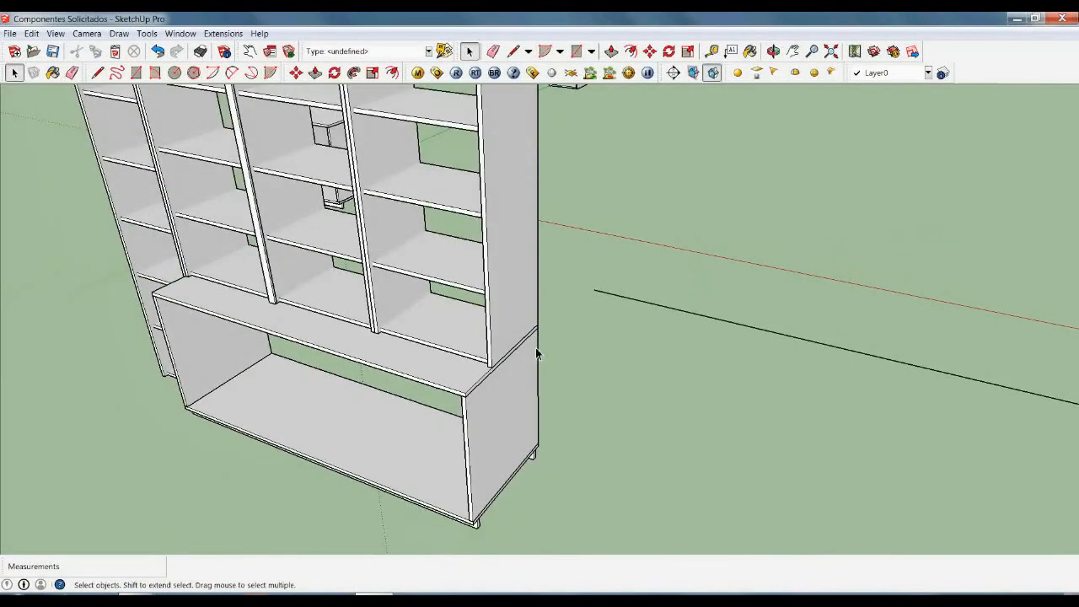
key(r)
click(465, 393)
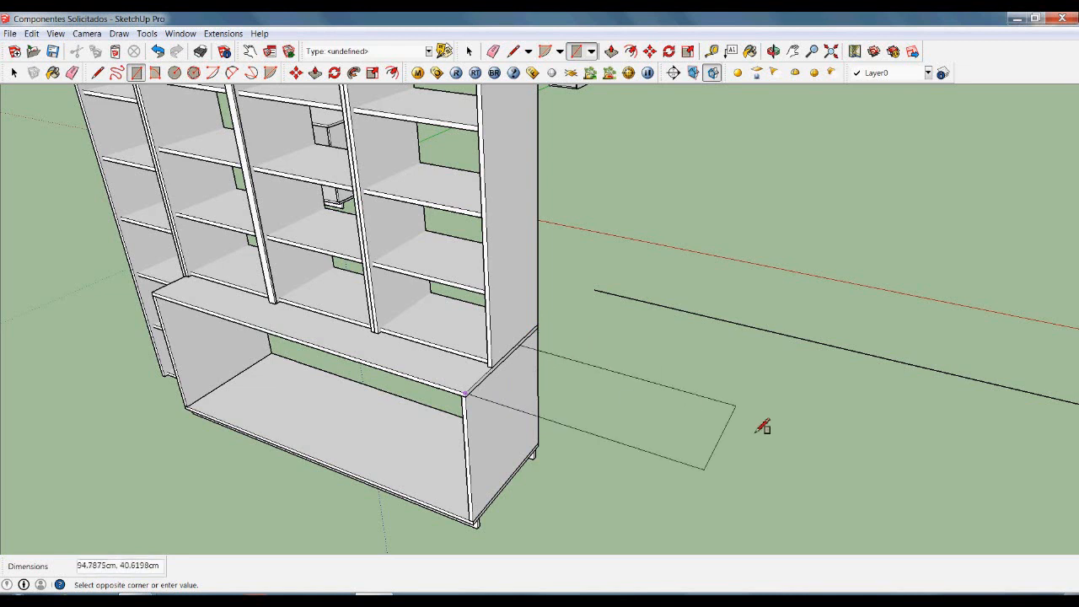
click(818, 424)
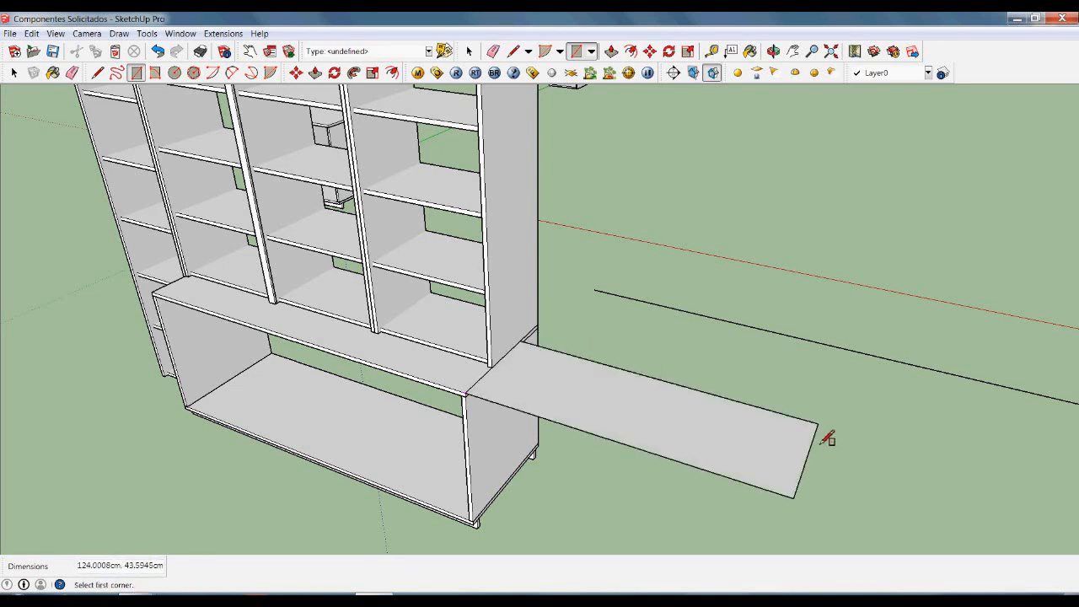
Push/pull the new horizontal rectangle 4 cm downward to form a desktop board beside the base.
key(p)
click(716, 466)
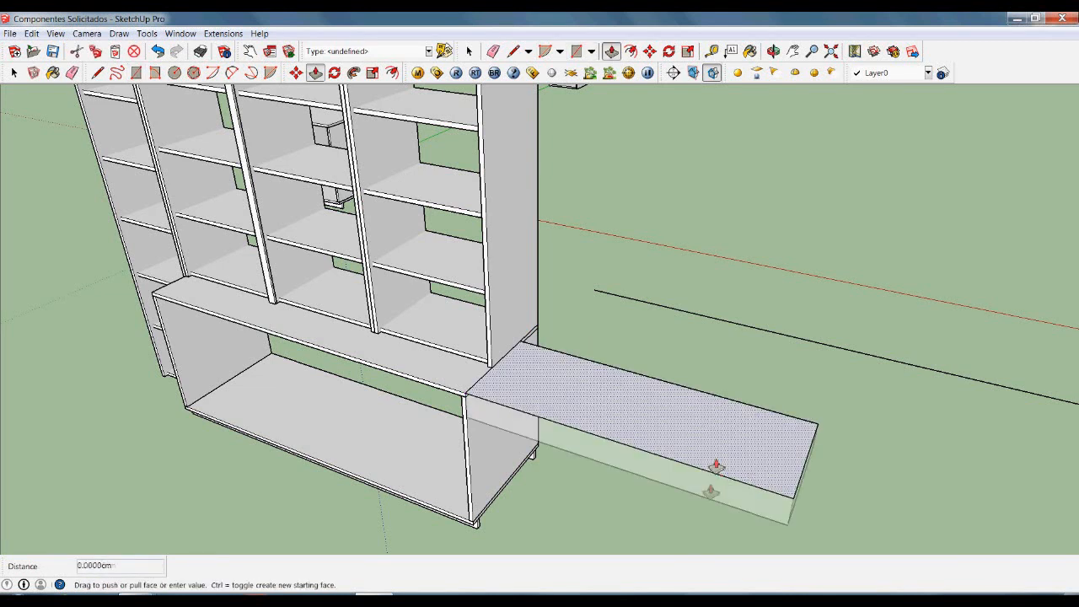
text(4)
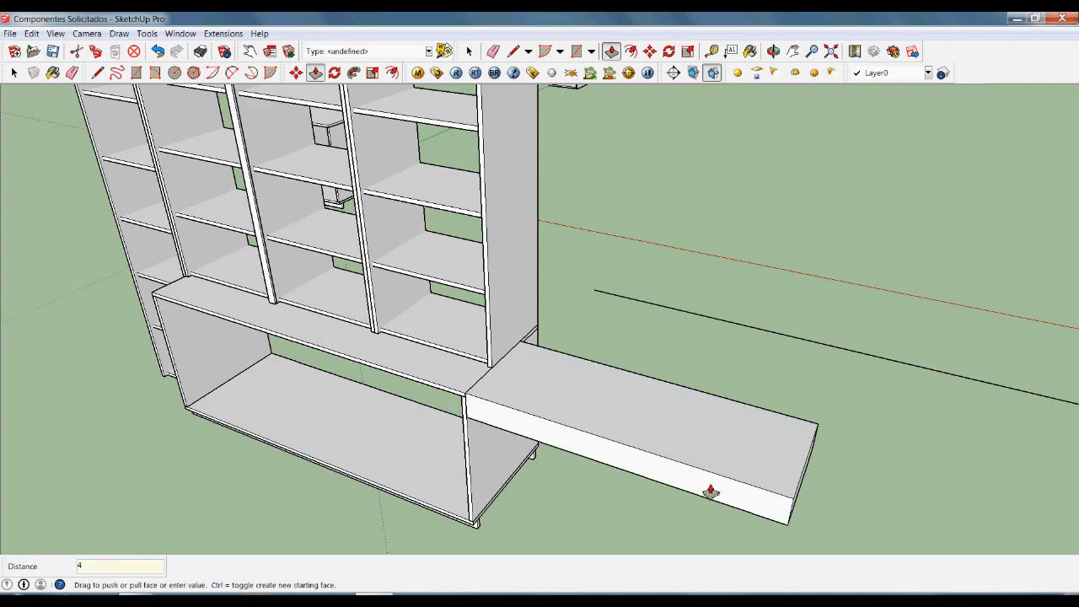
key(Return)
middle_drag(829, 514, 410, 313)
scroll(395, 298, up, 3)
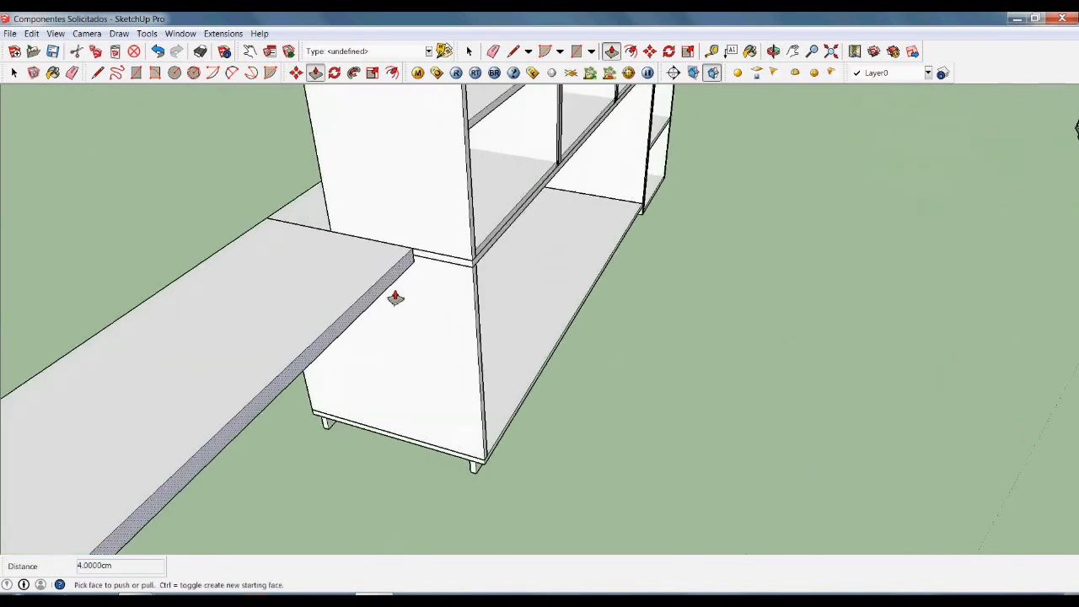
Push/pull the desktop's long front face outward about 16.3 cm to the base's front edge.
click(395, 297)
Place a guide 4 cm in from the desktop's free end and draw a 4 by 60 cm rectangle on its underside.
middle_drag(482, 266, 828, 232)
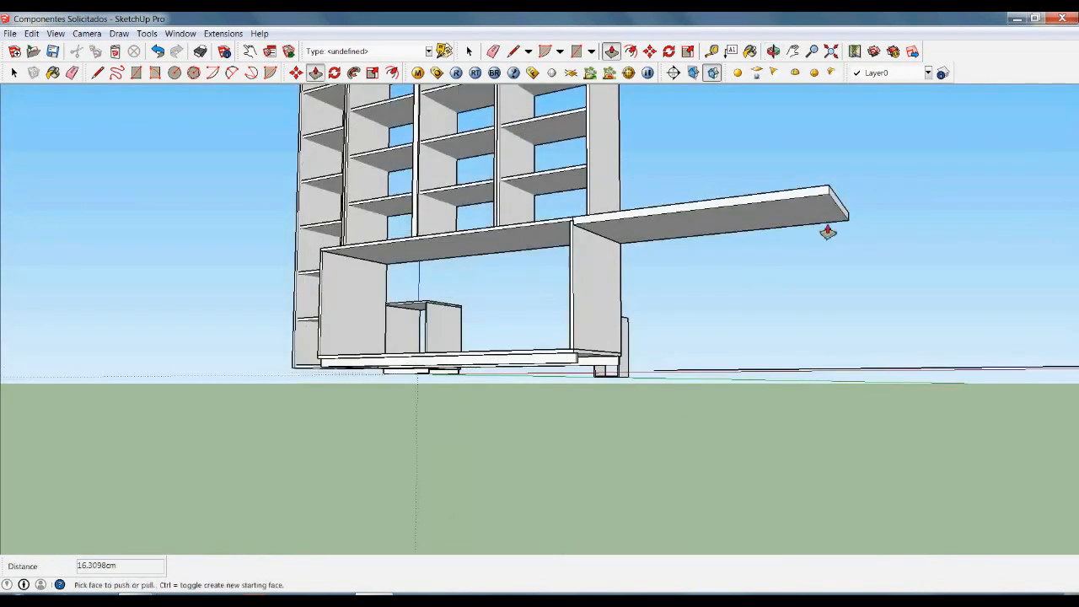
scroll(828, 233, up, 5)
key(t)
click(854, 202)
text(4)
key(Return)
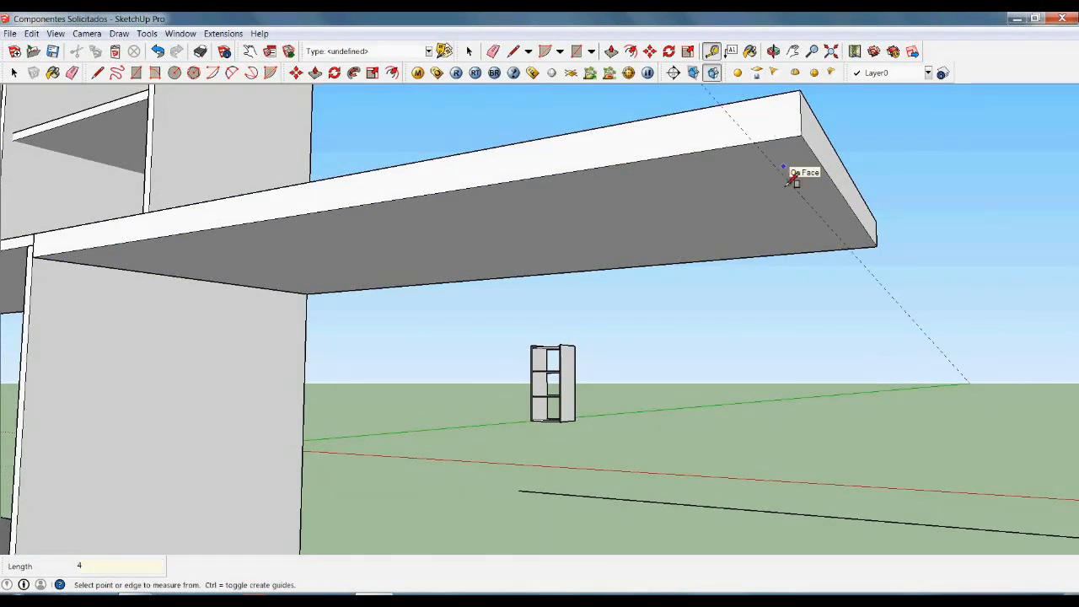
key(r)
click(756, 145)
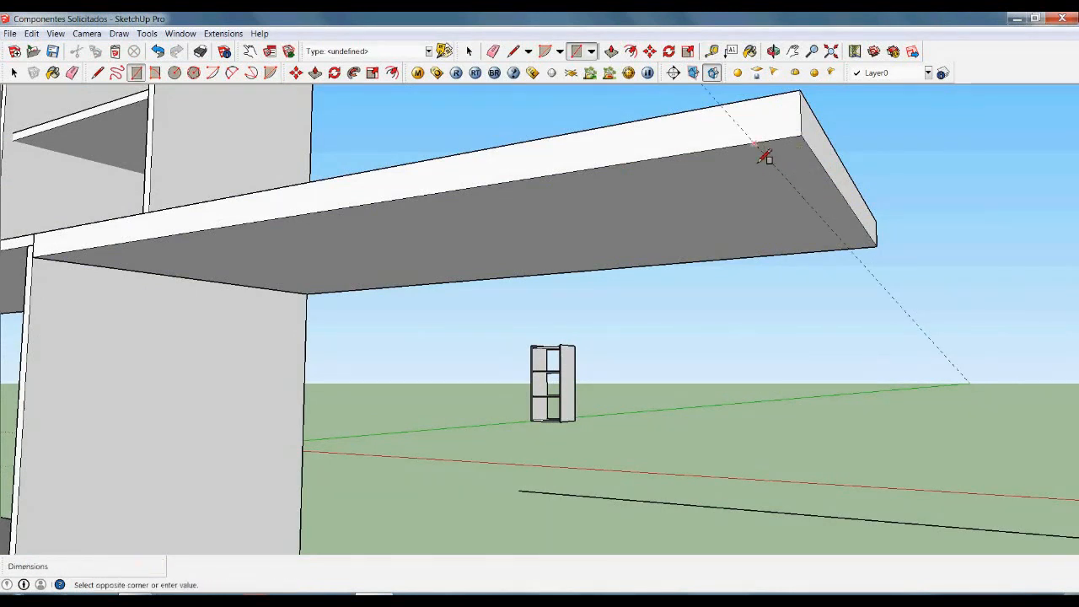
click(873, 244)
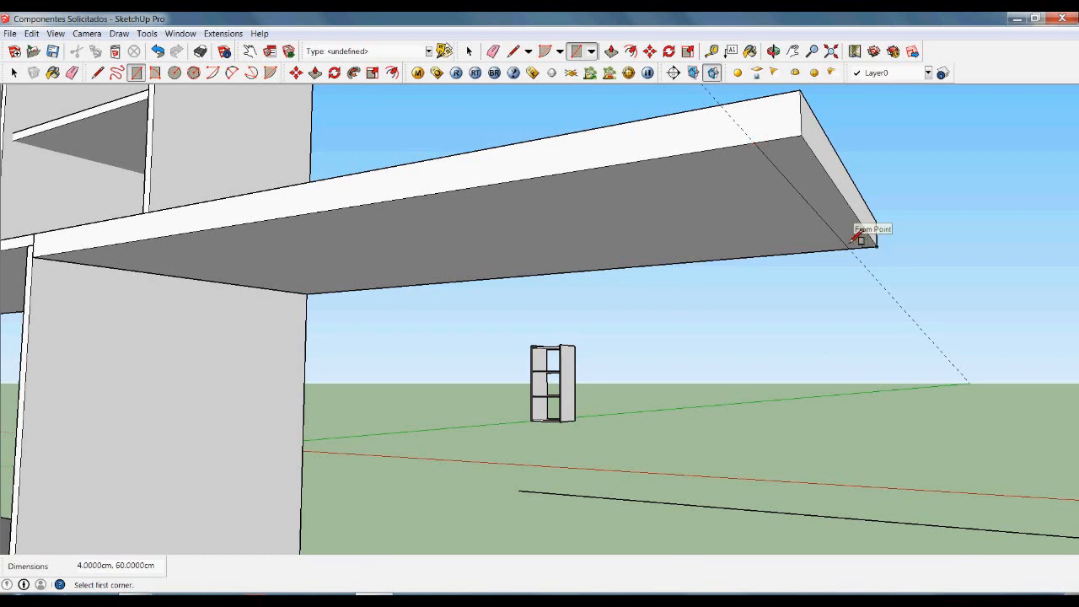
Push/pull the end strip under the desktop down to the bottom of the base's feet to form a side support.
key(p)
click(848, 224)
scroll(387, 540, down, 2)
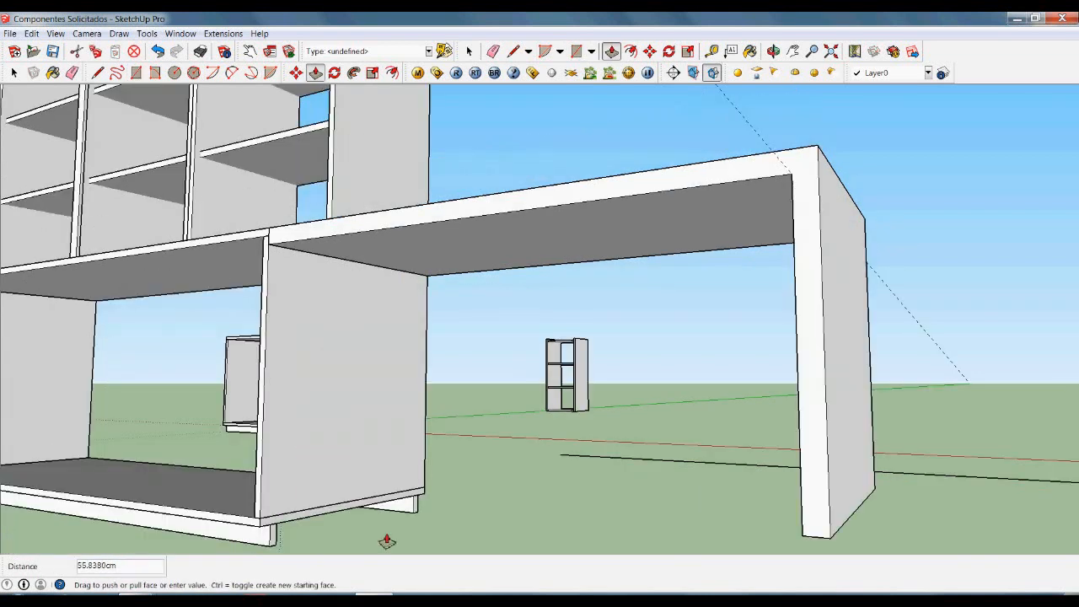
click(284, 553)
key(space)
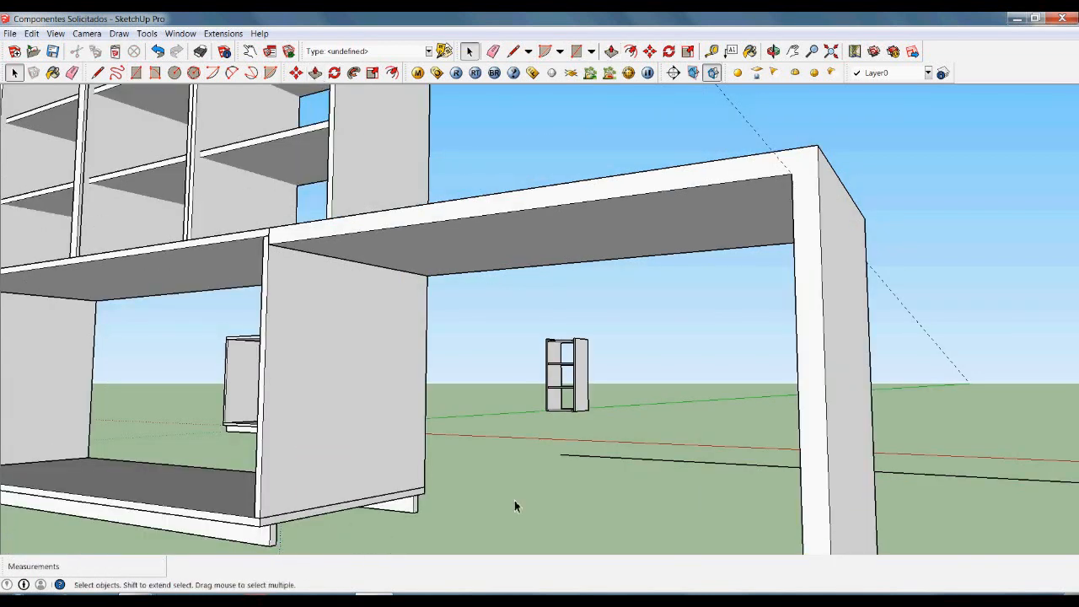
Erase the dashed guide line that runs past the end of the desk.
scroll(530, 368, down, 5)
mouse_move(531, 369)
middle_down()
mouse_move(598, 498)
mouse_move(742, 549)
middle_up()
mouse_move(551, 435)
middle_down()
mouse_move(687, 417)
mouse_move(530, 418)
middle_up()
scroll(516, 347, down, 3)
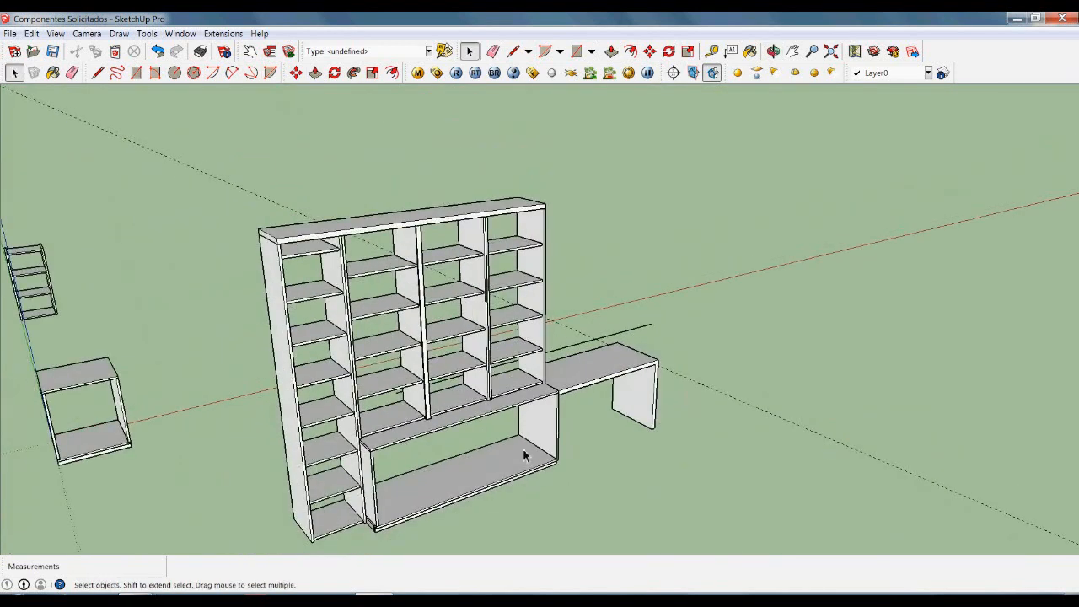
scroll(336, 494, up, 2)
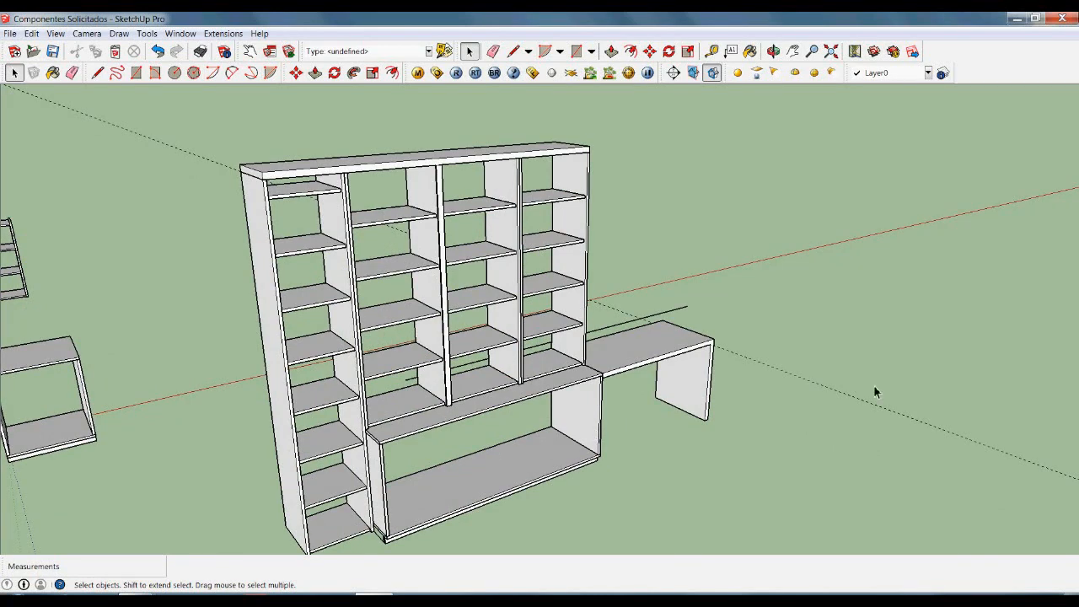
scroll(634, 448, down, 3)
scroll(659, 312, up, 2)
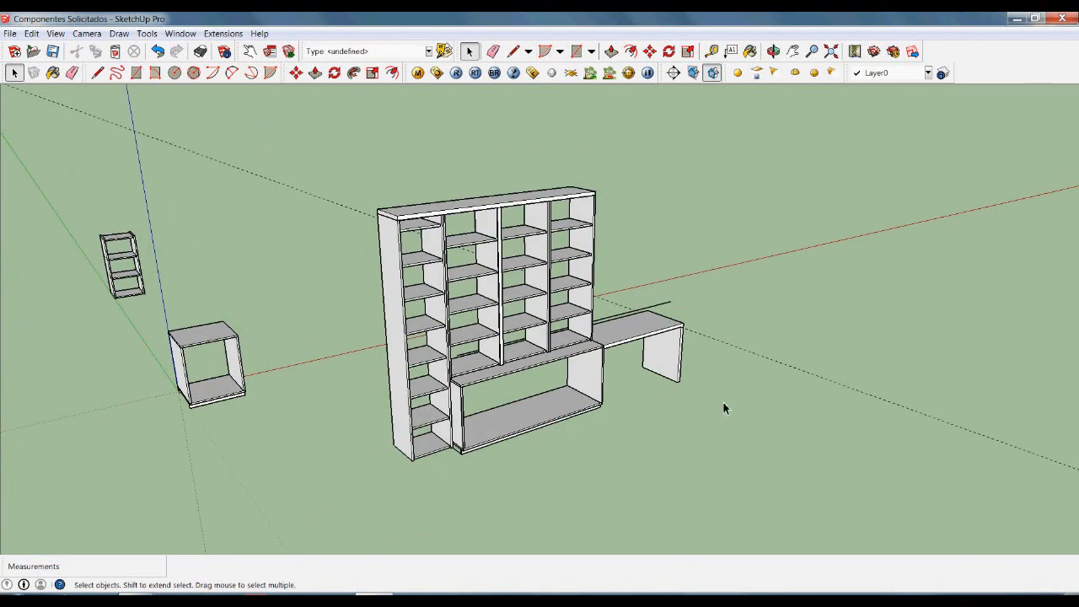
key(e)
click(825, 380)
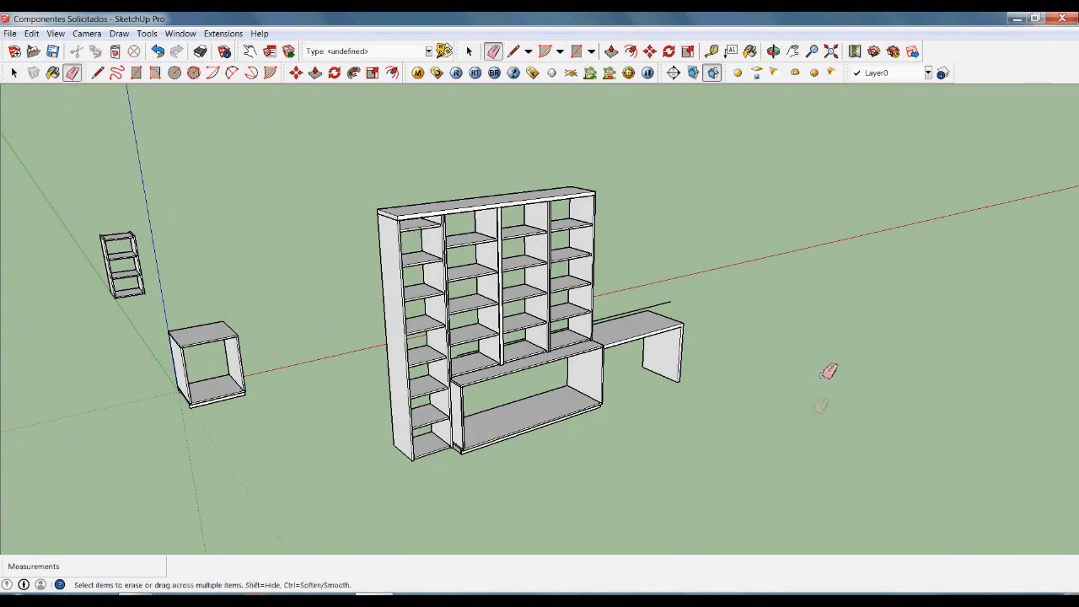
key(space)
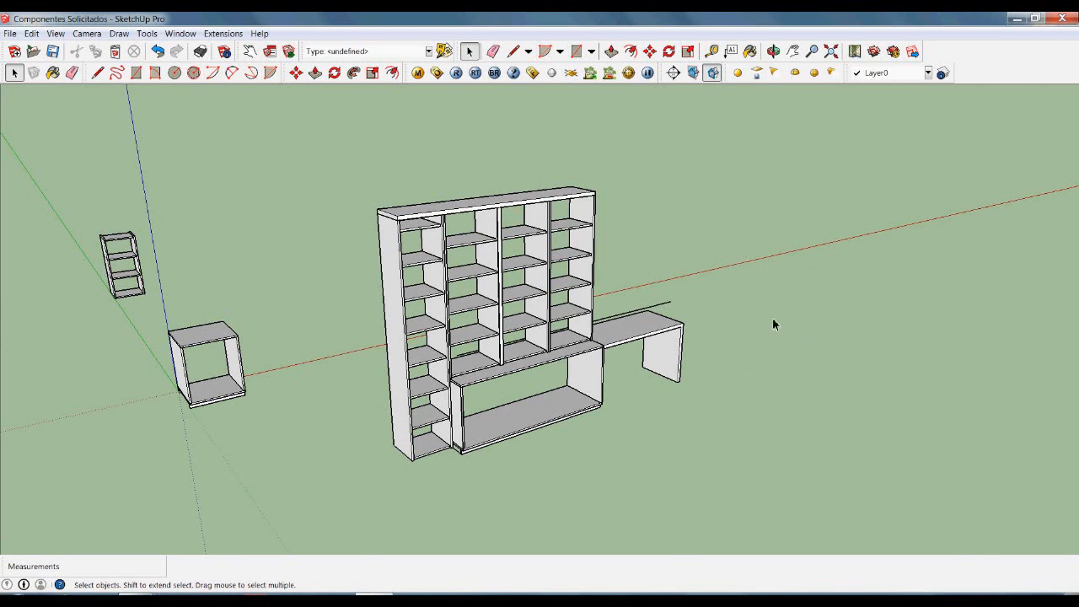
Draw a rectangle about 130 by 130 cm on the ground beyond the desk.
key(r)
click(795, 376)
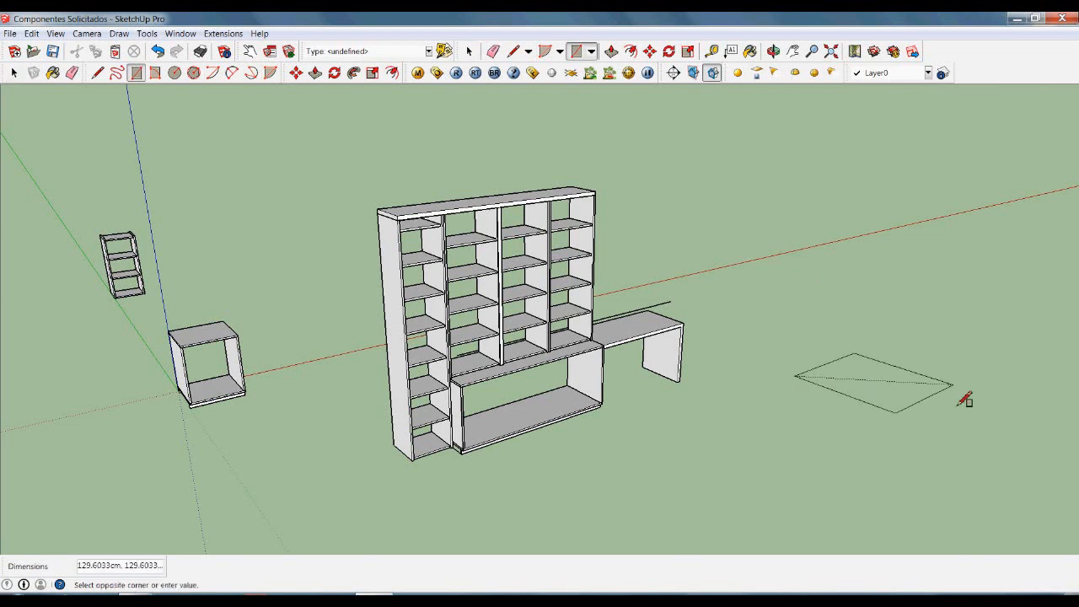
click(956, 387)
Paint the ground rectangle with the red Color_A01 material from the Colors collection.
key(b)
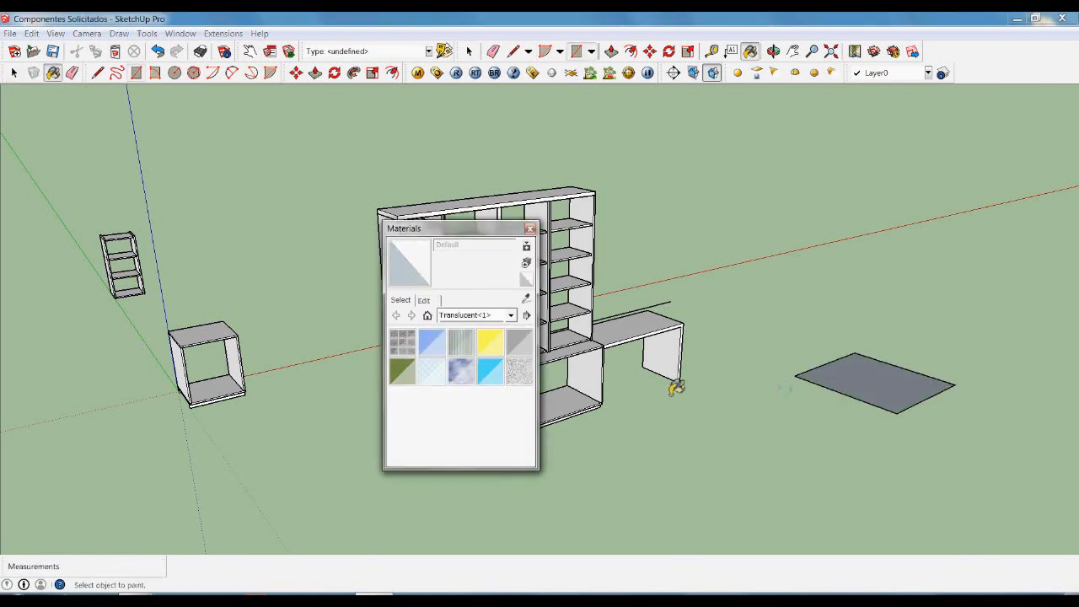
click(512, 314)
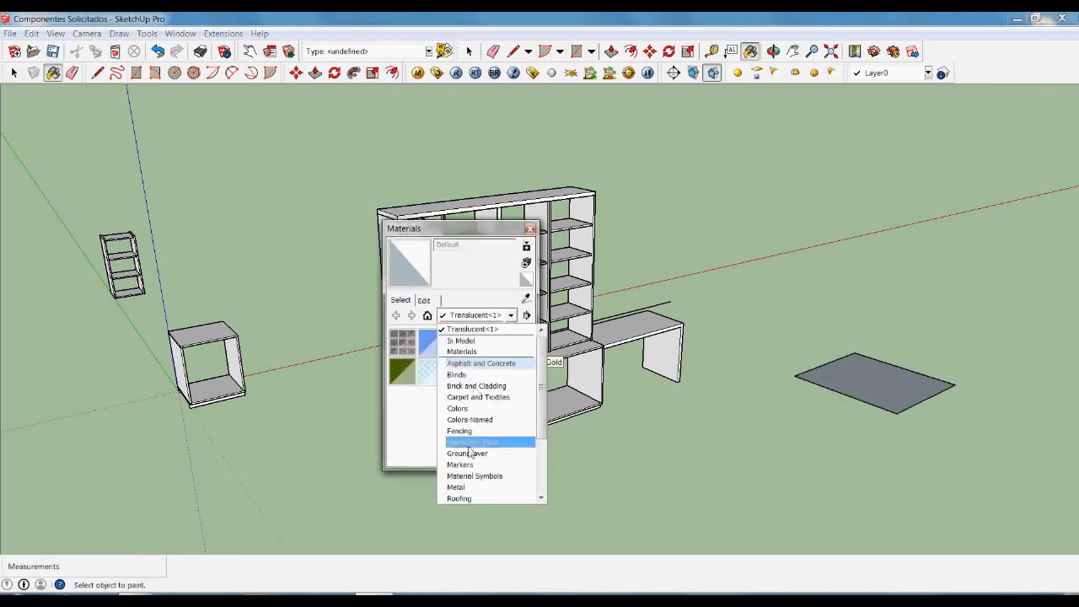
click(457, 408)
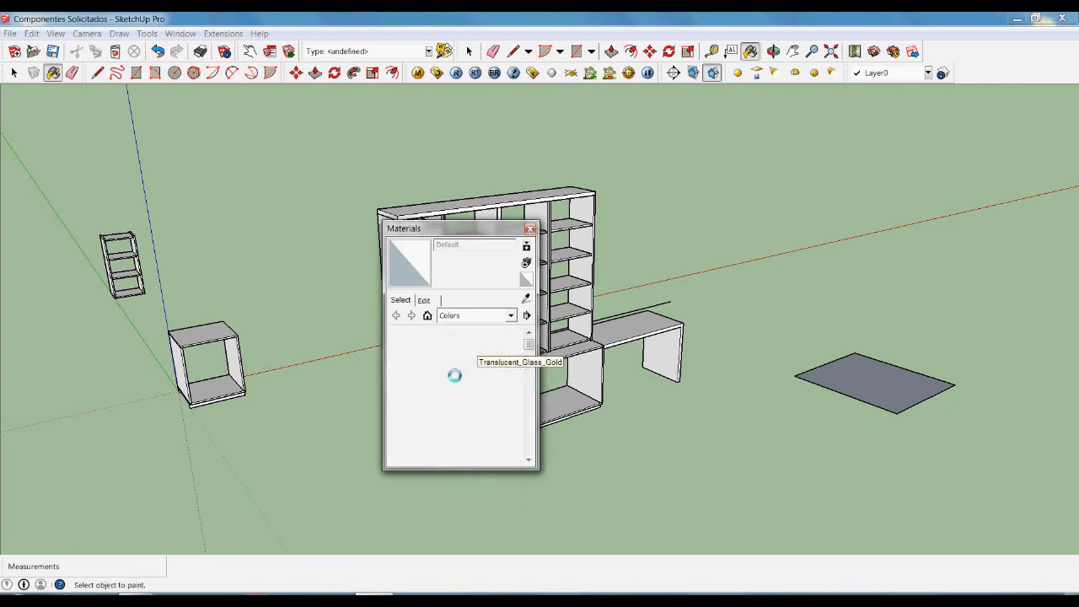
click(461, 400)
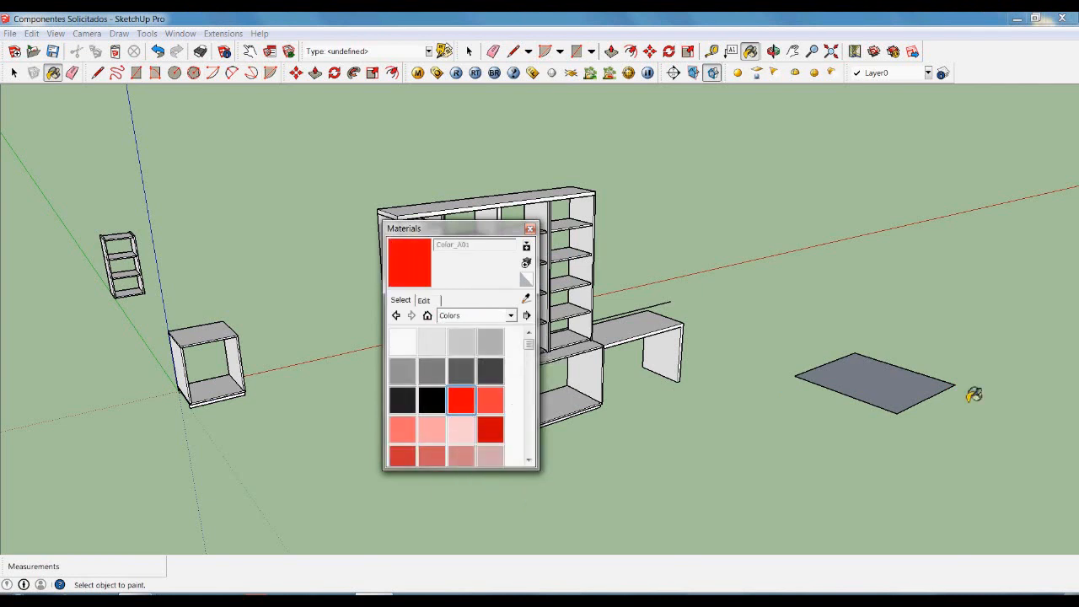
click(873, 395)
key(space)
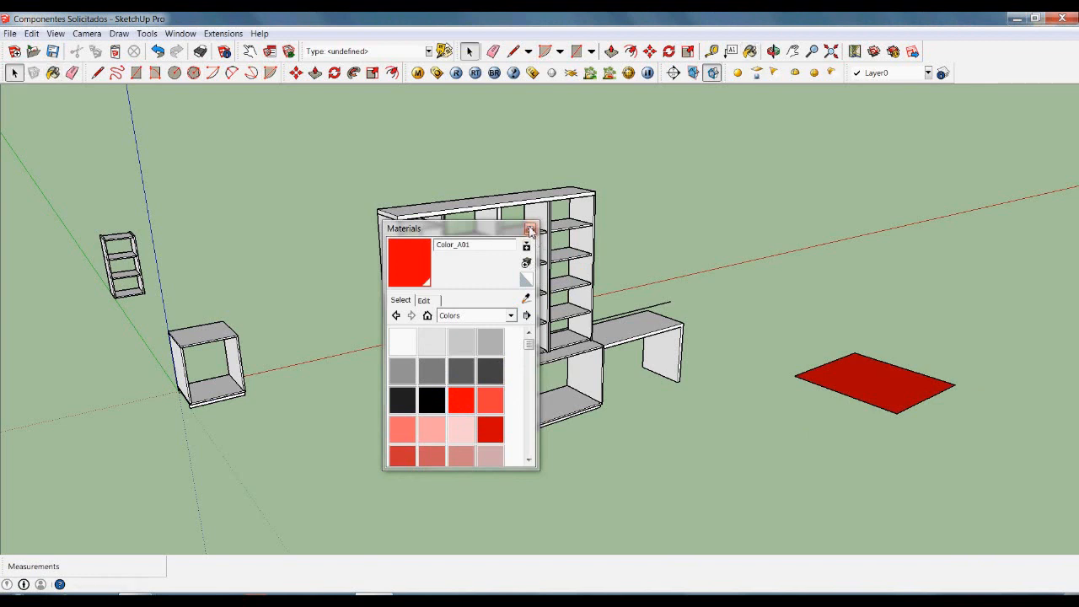
click(530, 229)
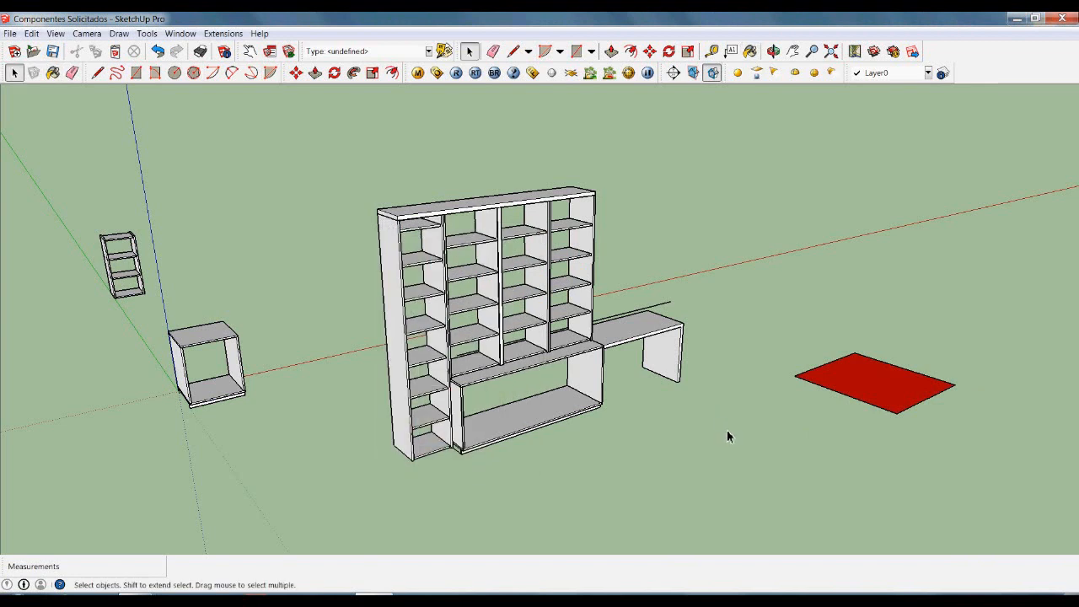
Apply the V-Ray scene material Color_A01 to the ENTREPAÑO layer, clear the selection and close the material editor.
click(417, 72)
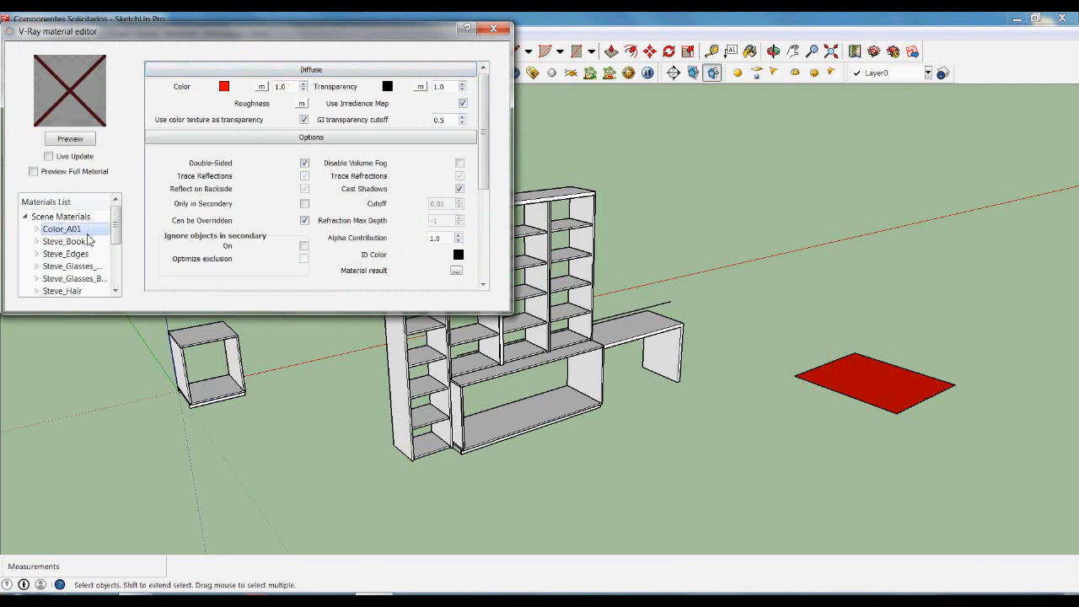
right_click(87, 235)
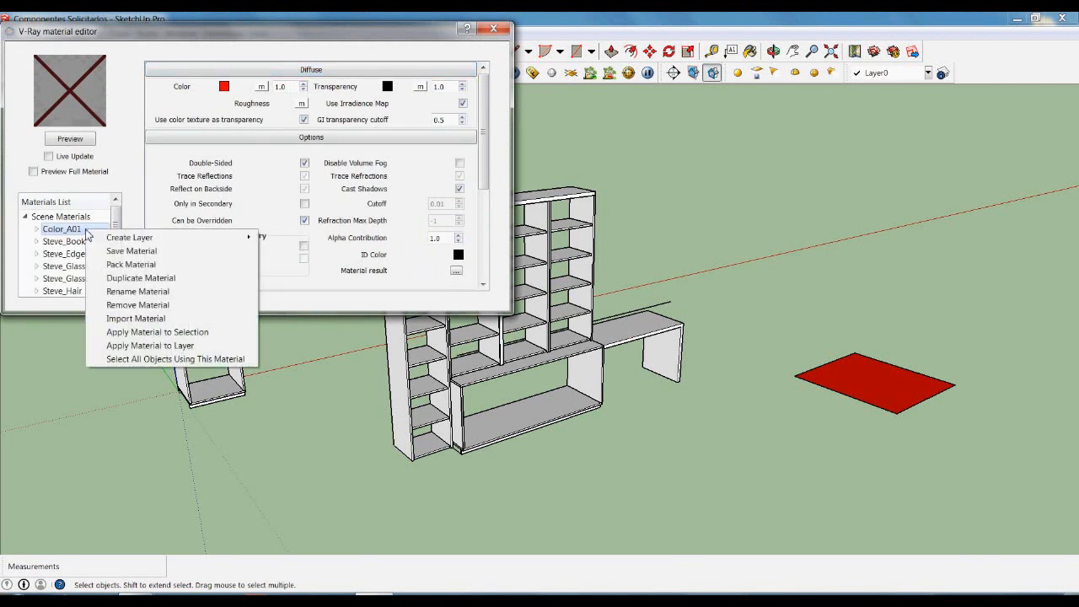
click(162, 347)
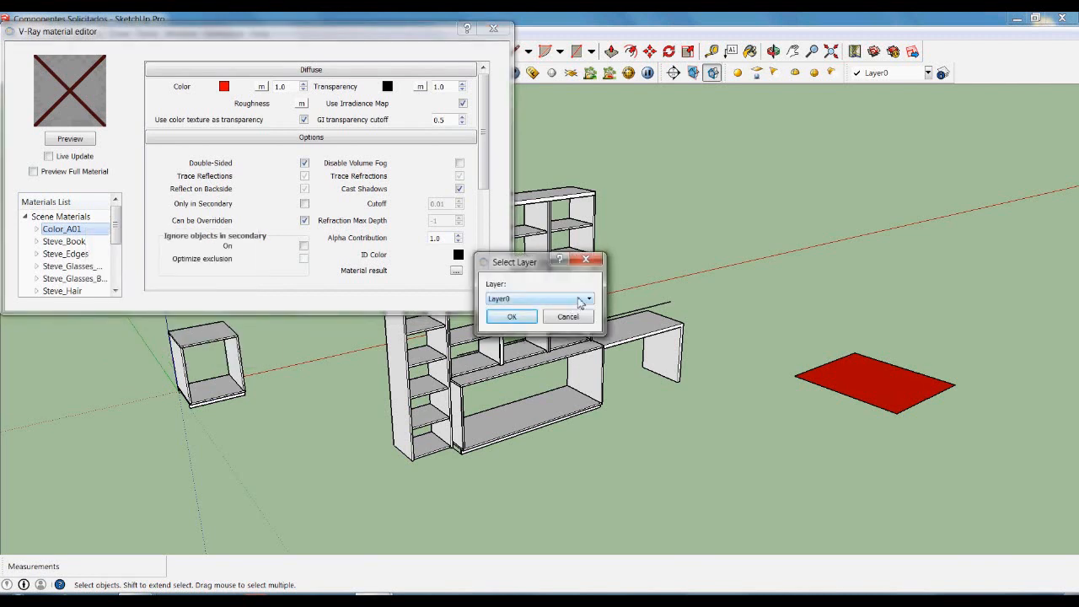
click(580, 302)
click(547, 327)
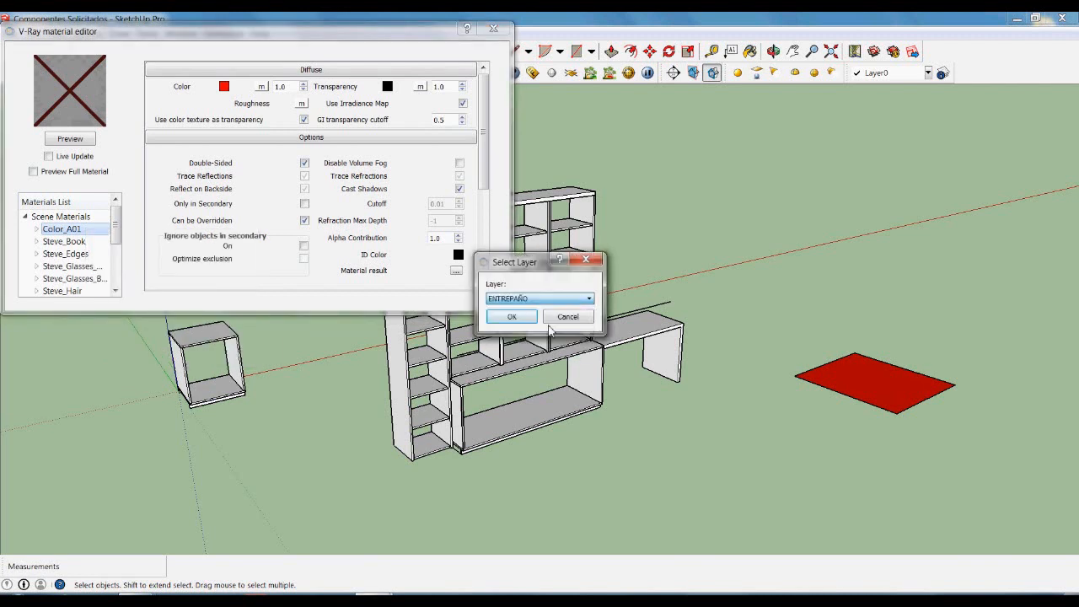
click(498, 320)
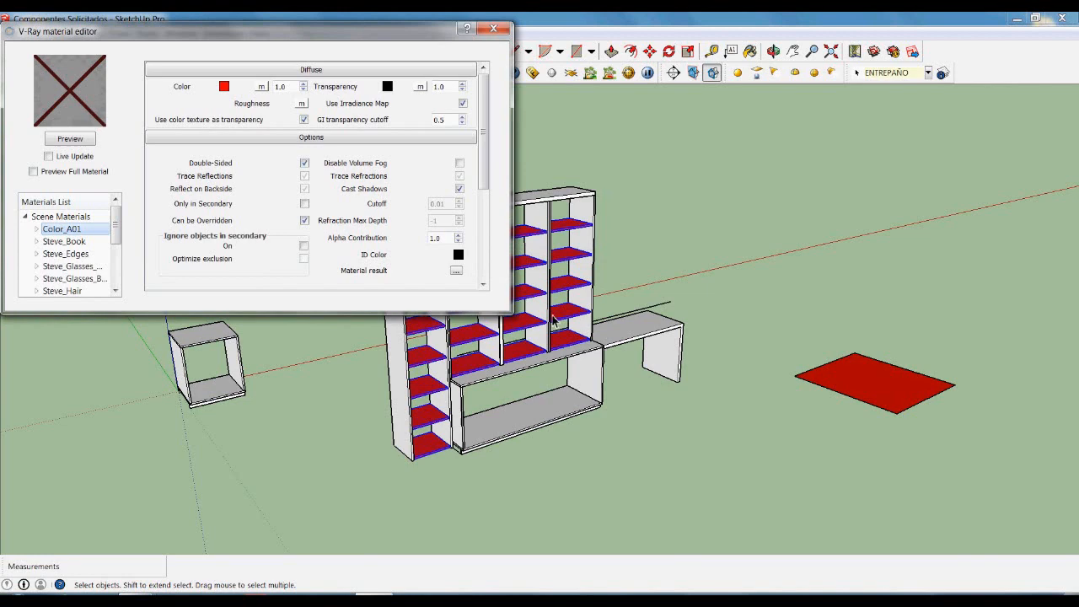
click(635, 264)
scroll(758, 306, down, 2)
middle_drag(688, 381, 649, 369)
scroll(552, 302, up, 1)
scroll(551, 302, up, 2)
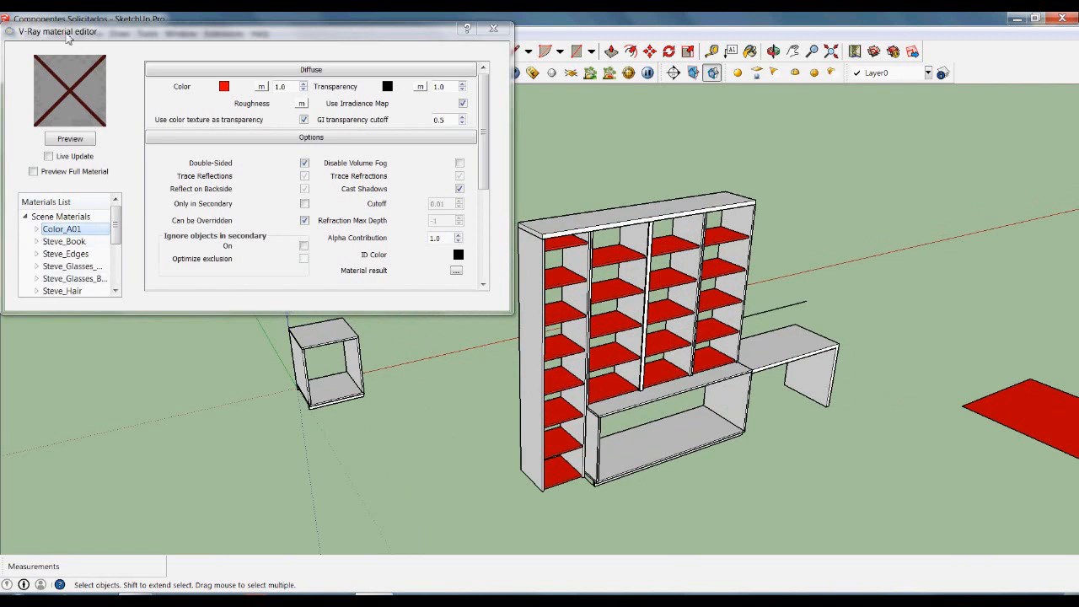
click(495, 30)
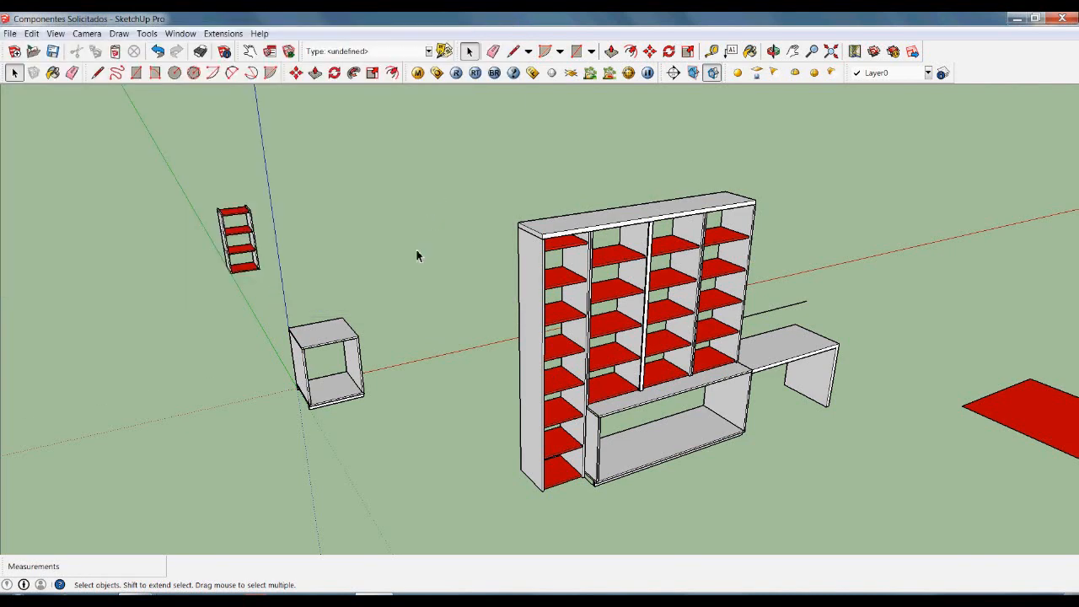
Examine the material on the shelves of the bookcase, the tall unit and the original shelf component.
scroll(870, 363, up, 5)
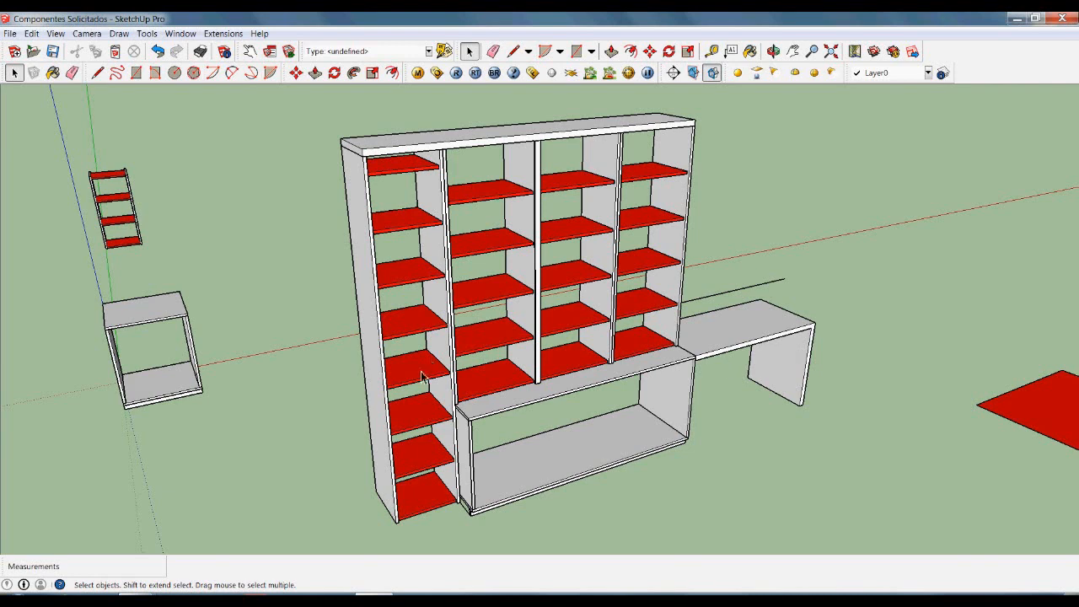
scroll(423, 377, down, 3)
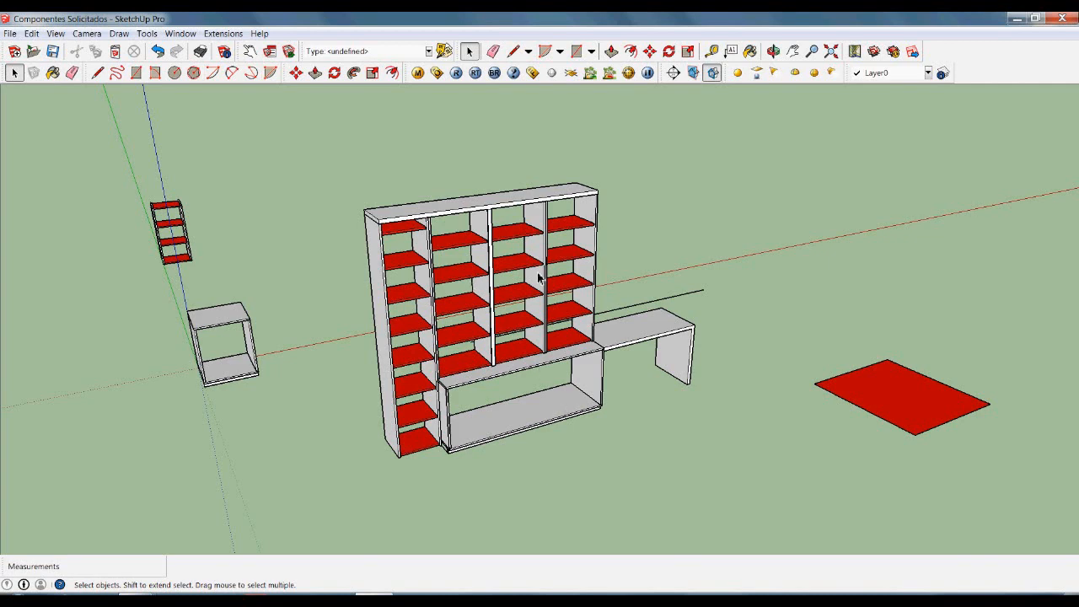
middle_drag(724, 420, 723, 448)
scroll(504, 450, up, 3)
middle_drag(519, 454, 522, 419)
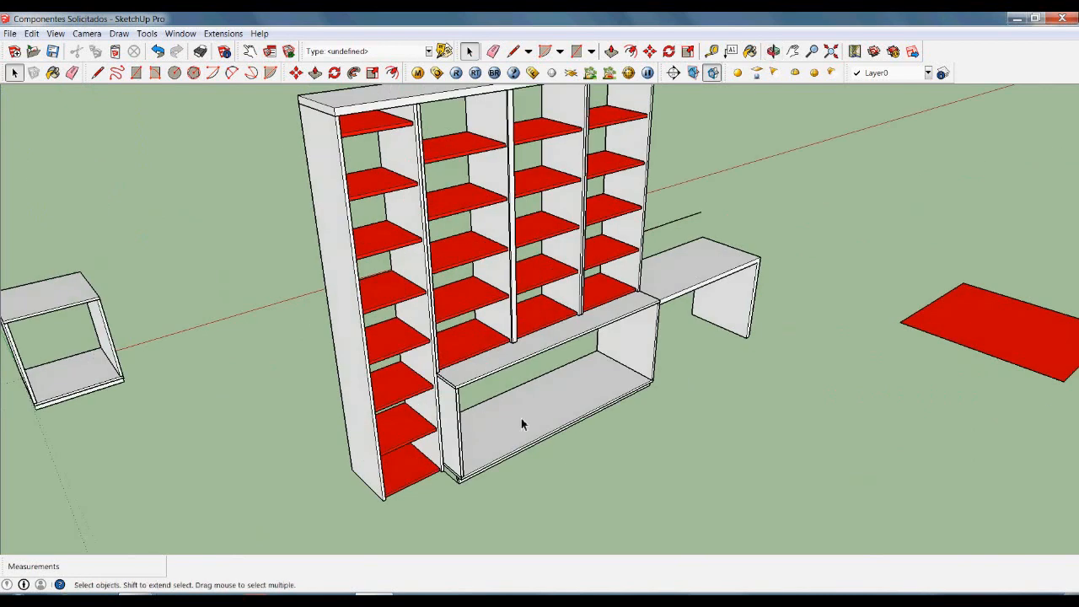
scroll(521, 418, down, 2)
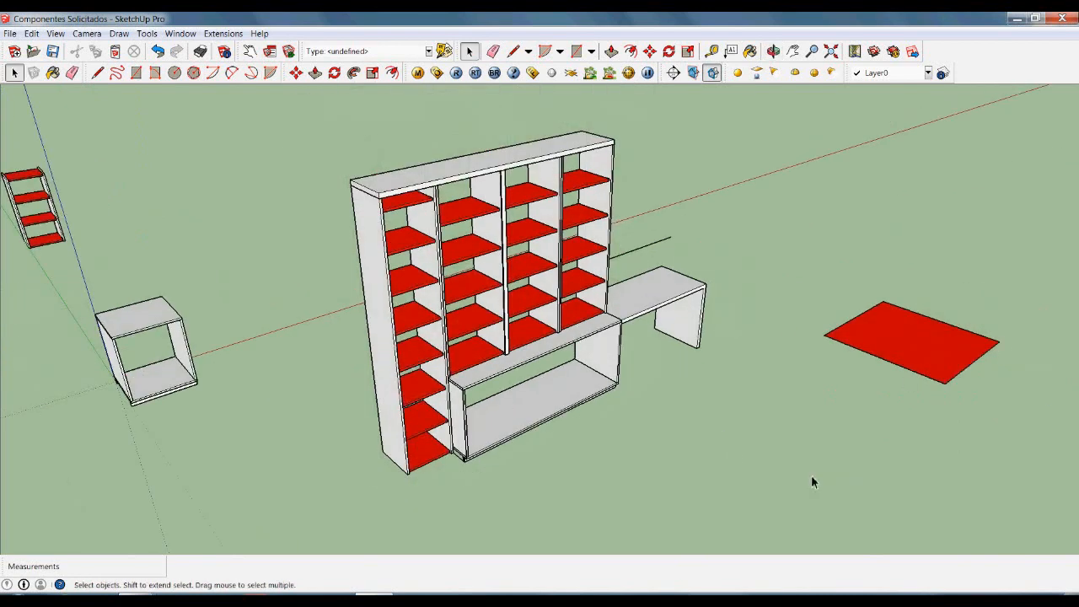